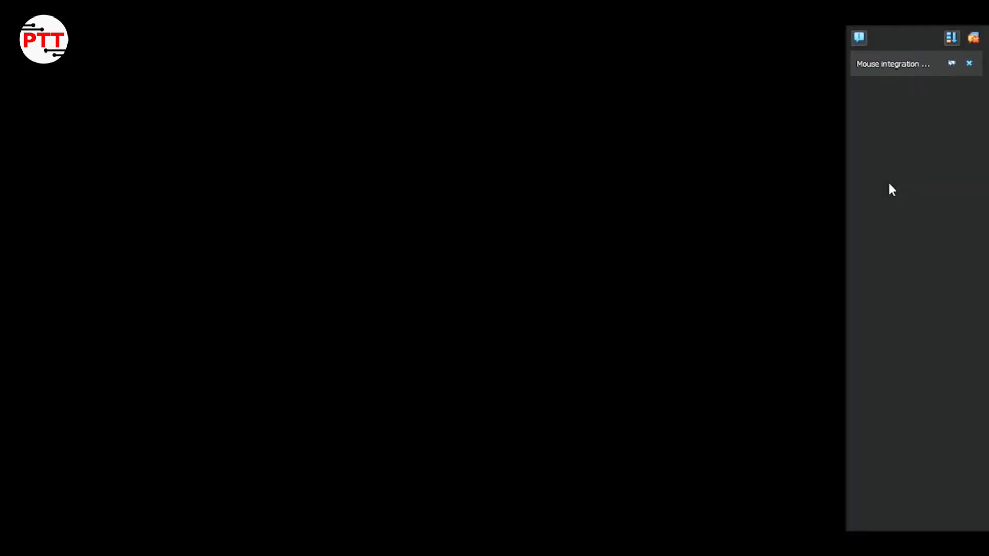
Close the VirtualBox 'Mouse integration' notice to uncover the Wubuntu desktop
left_click(968, 64)
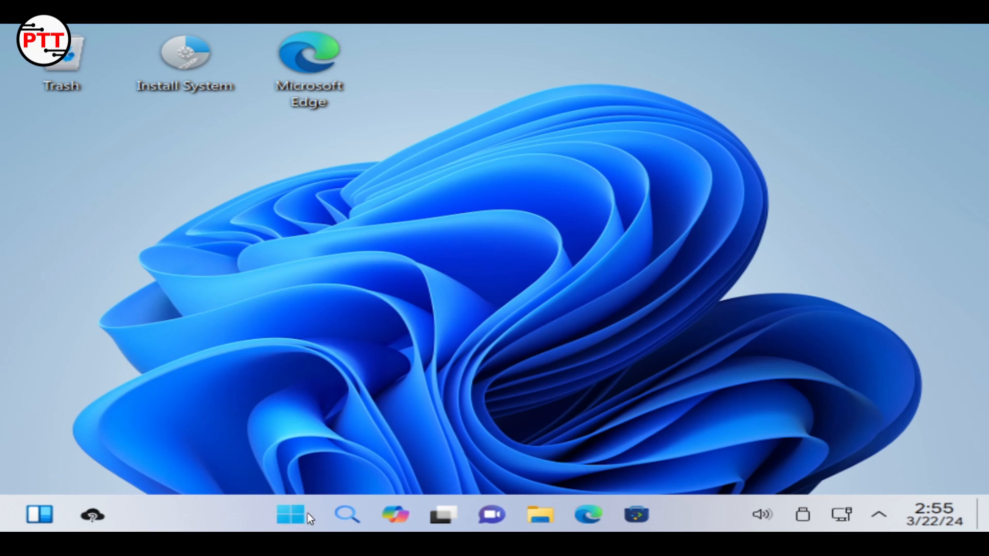
left_click(278, 510)
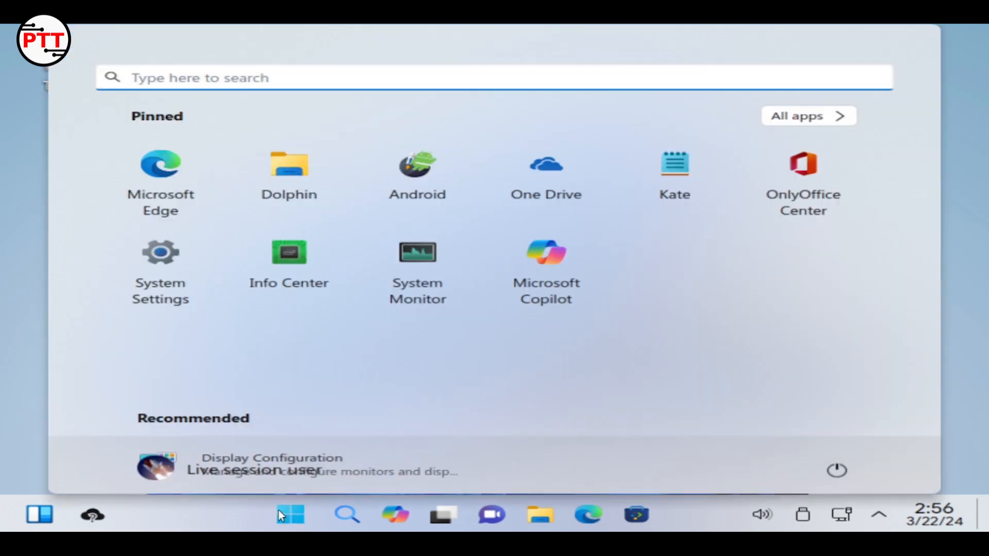
left_click(305, 277)
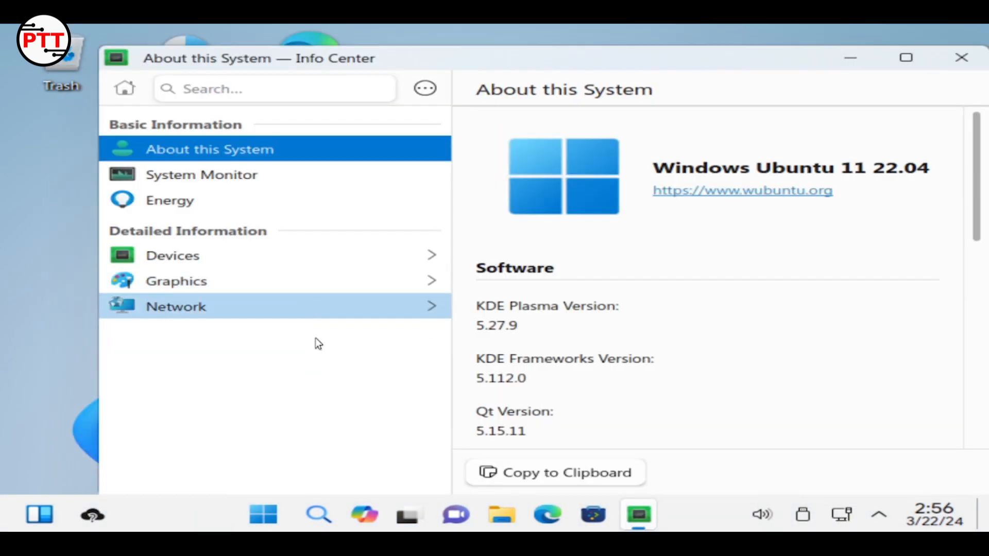
left_click_drag(552, 53, 537, 35)
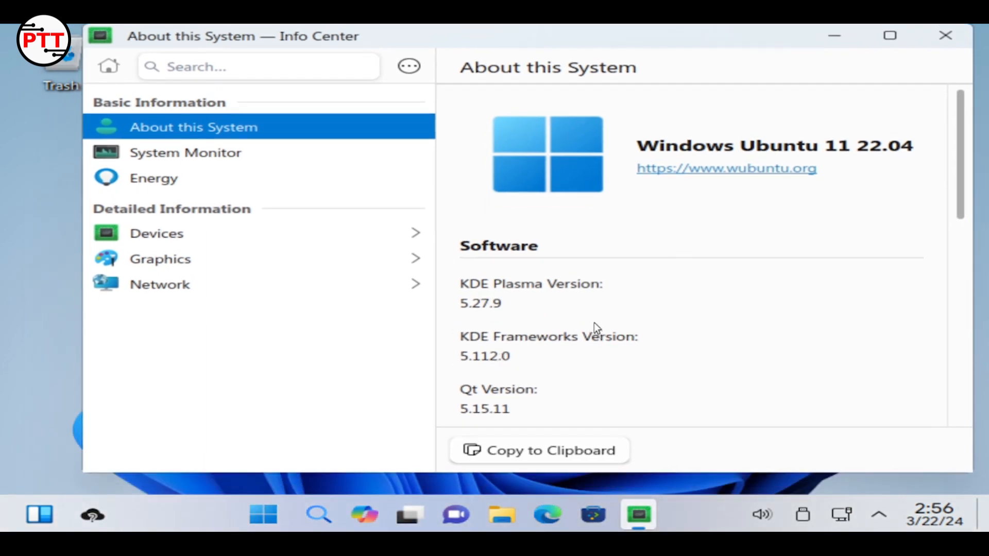
scroll(595, 324, "down", 5)
scroll(699, 282, "down", 5)
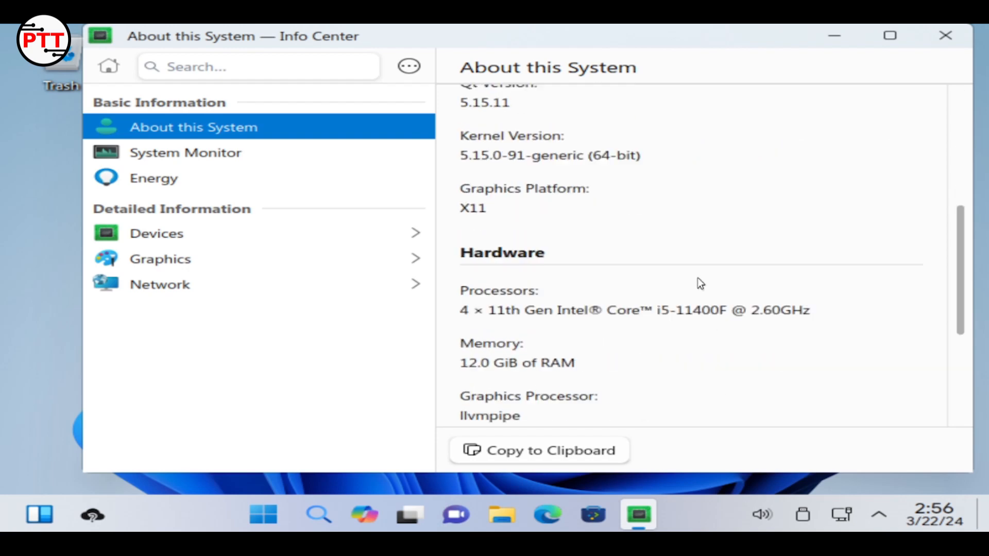
scroll(697, 273, "up", 10)
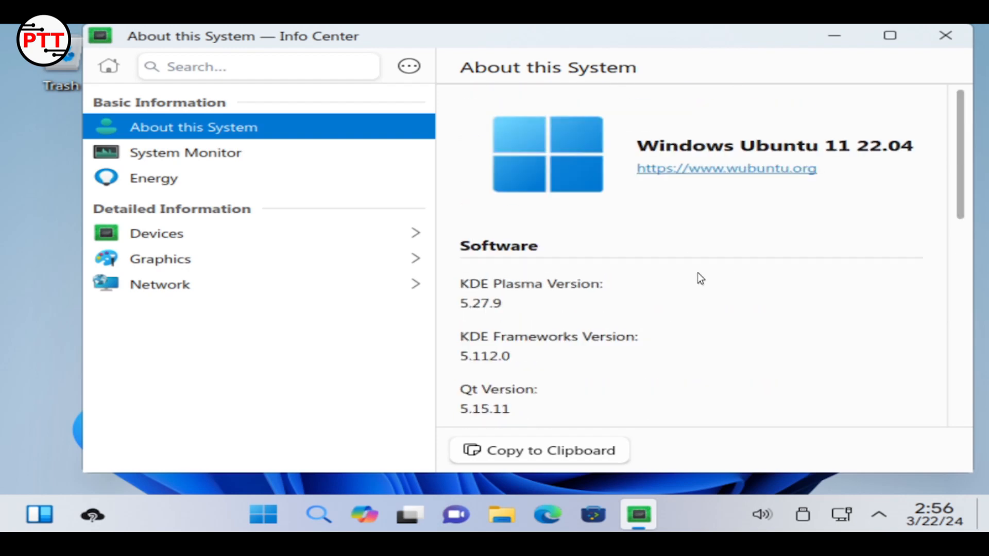
left_click(239, 157)
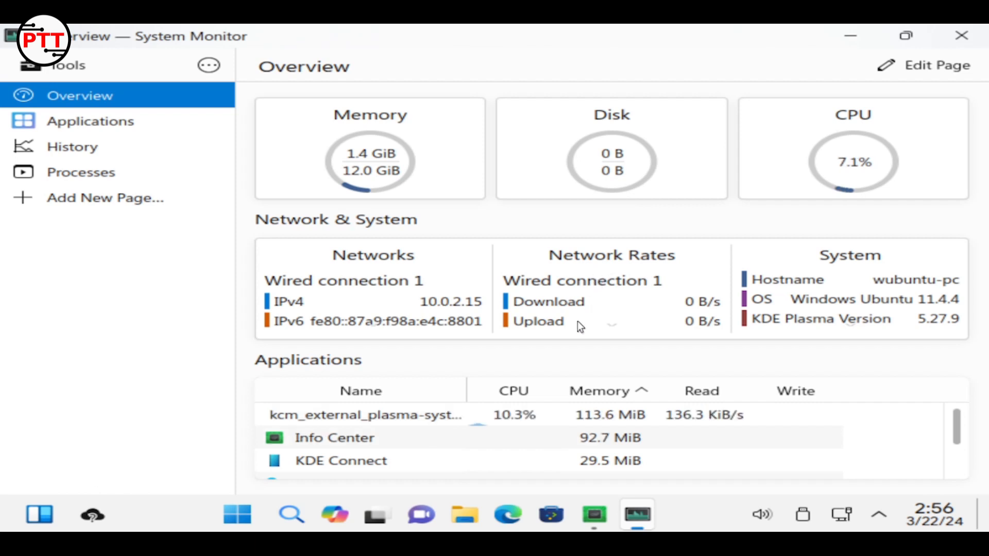
left_click(961, 35)
left_click(295, 230)
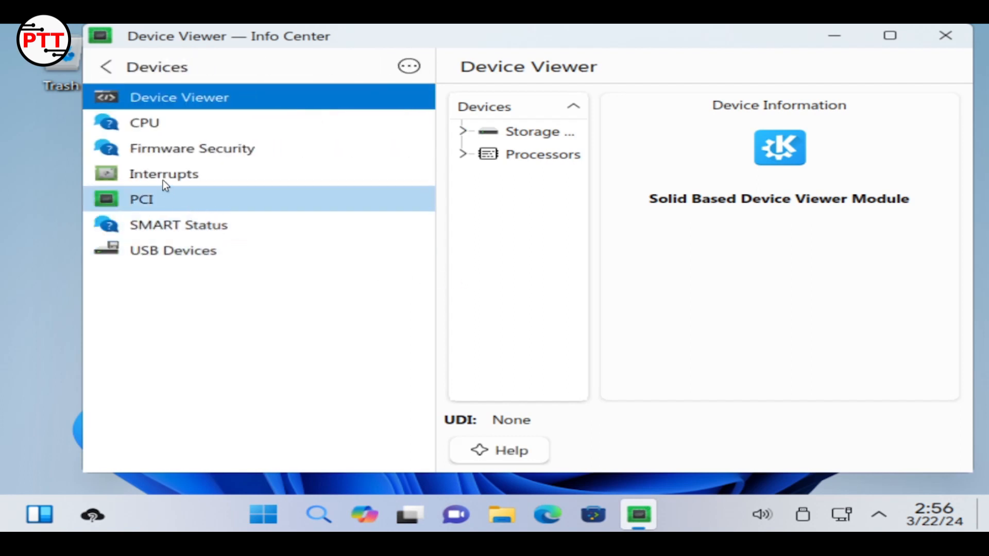
left_click(105, 72)
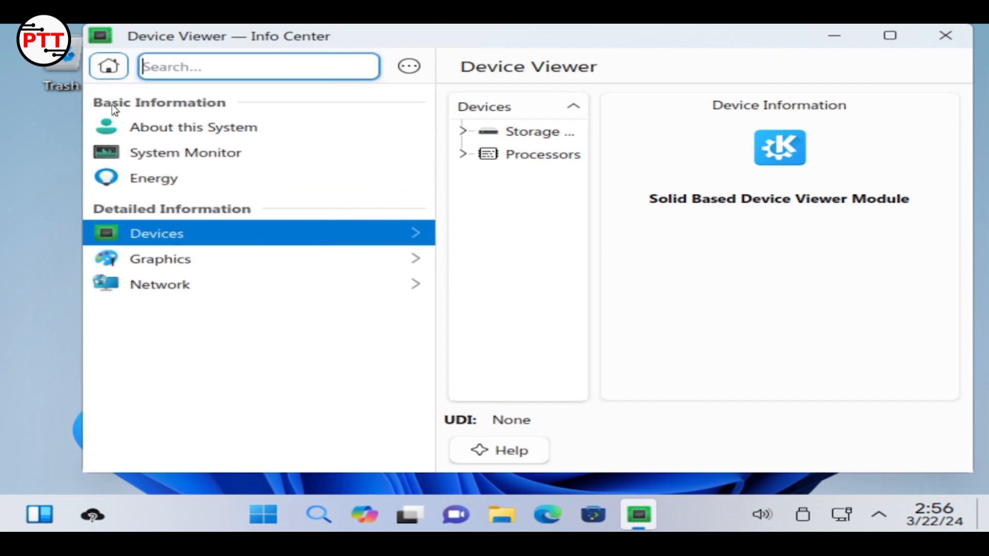
left_click(168, 256)
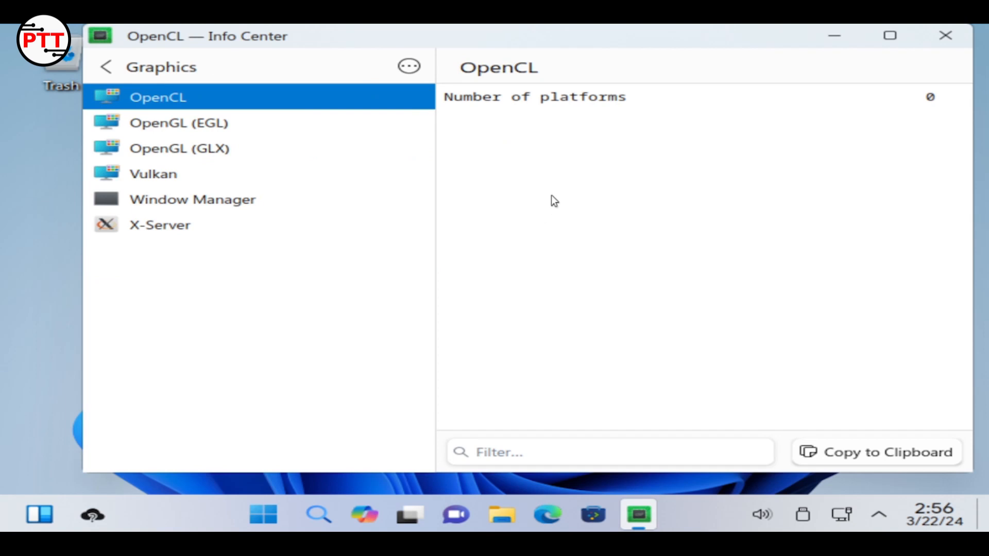
left_click(944, 35)
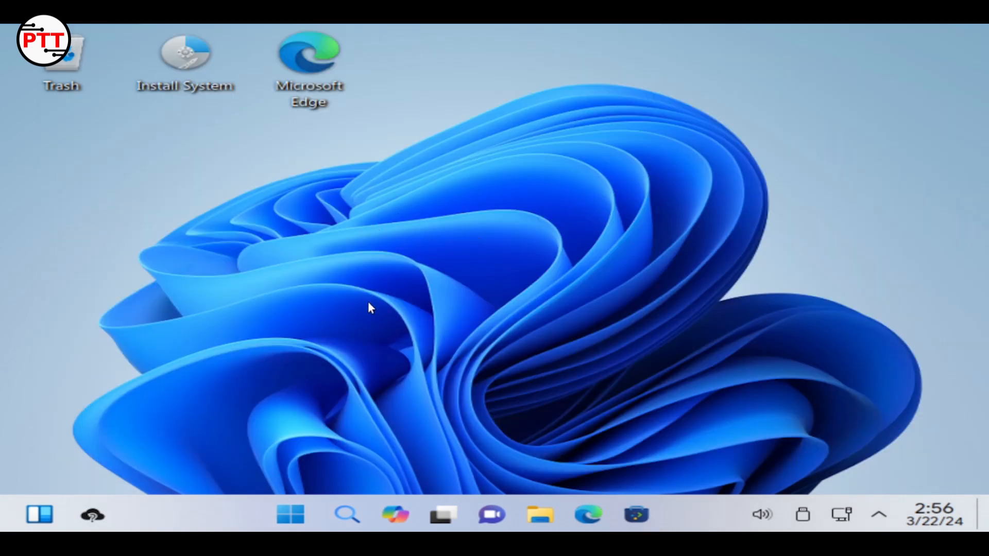
Launch Install System, keeping American English and the Kolkata location
left_click(174, 75)
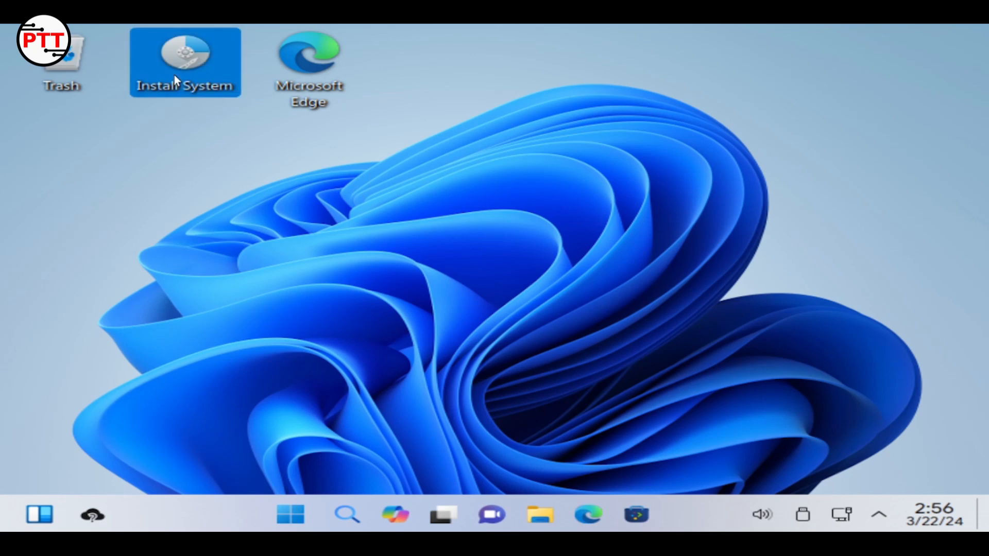
double_click(174, 75)
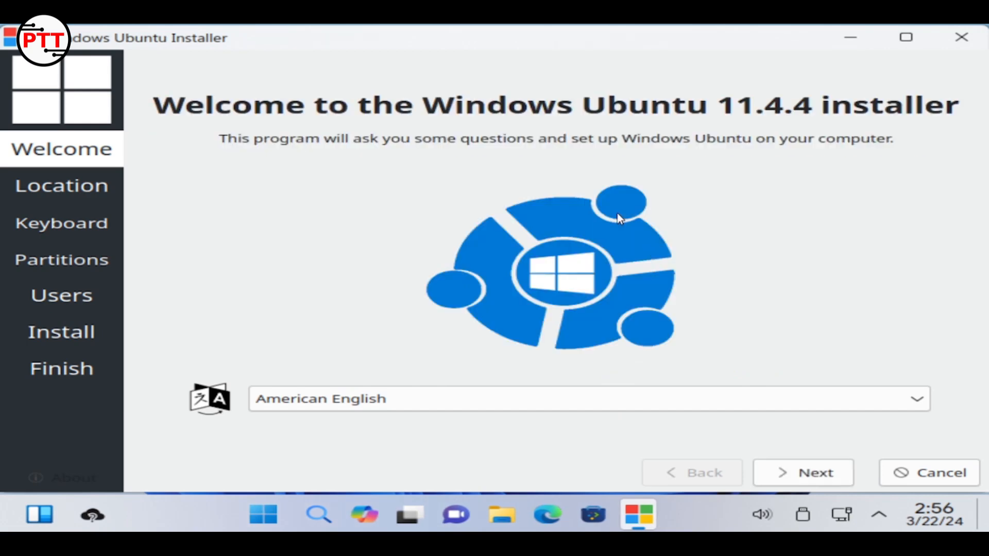
left_click(782, 463)
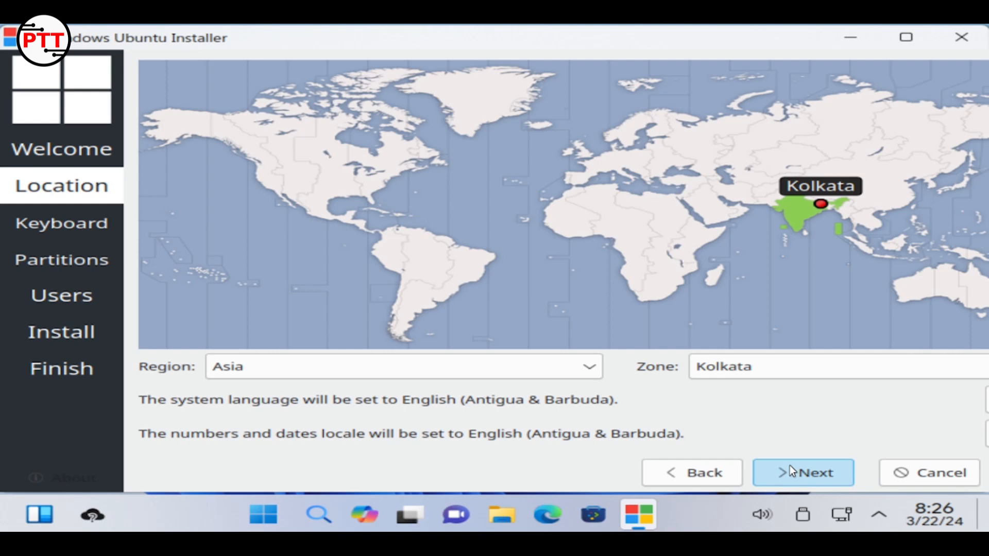
left_click(790, 469)
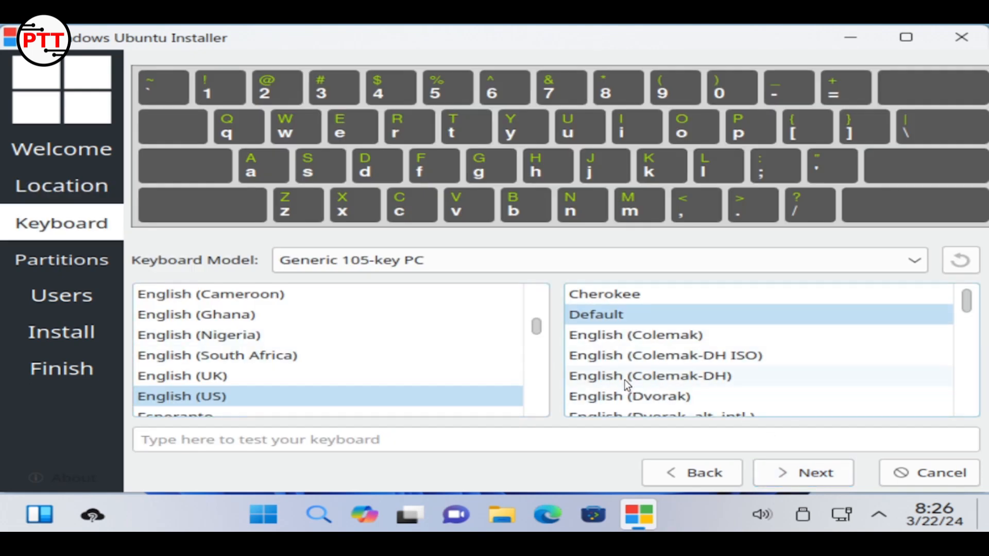
Set the keyboard layout to Indian, English (India, with rupee), and continue to partitioning
scroll(624, 379, "down", 6)
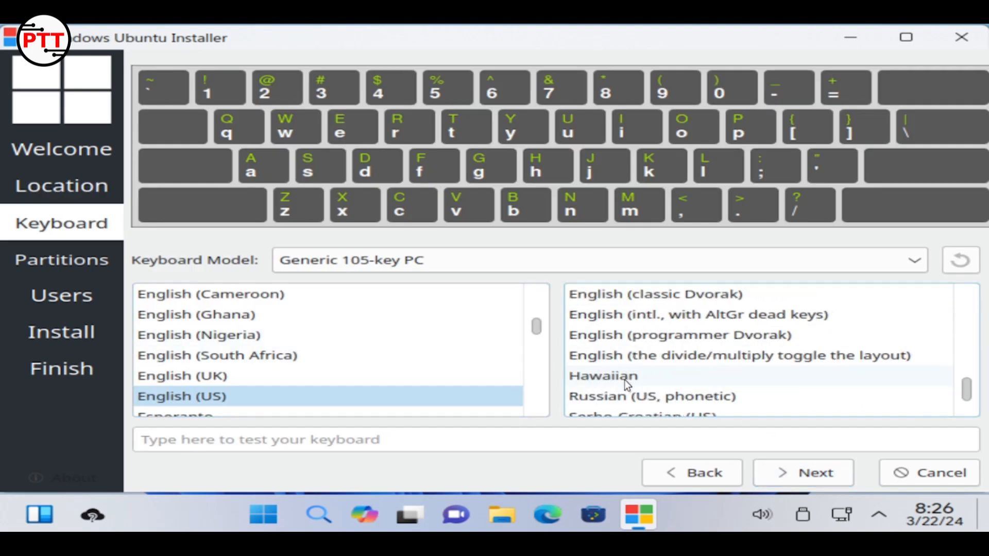
scroll(624, 379, "down", 1)
scroll(623, 364, "up", 2)
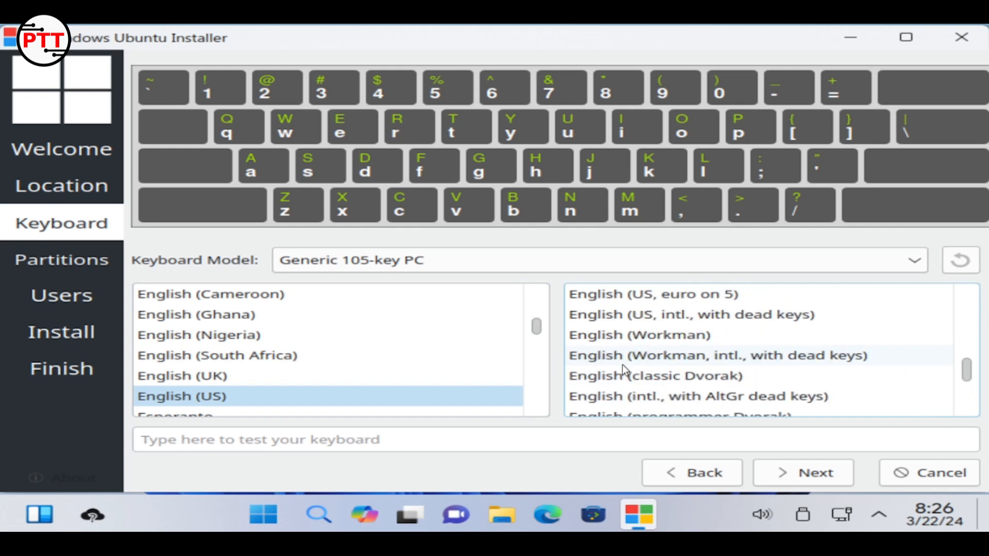
scroll(622, 364, "up", 2)
scroll(276, 341, "down", 1)
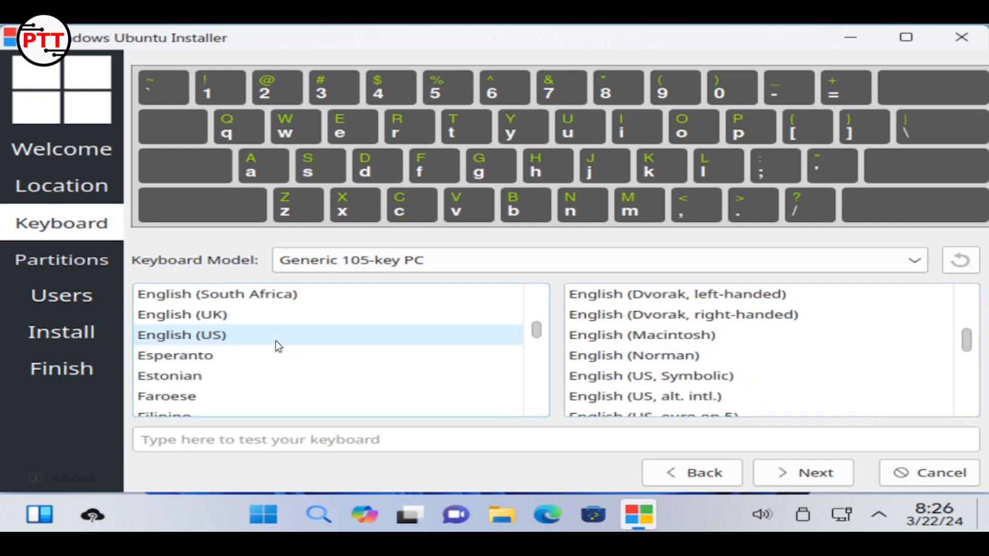
scroll(276, 341, "down", 10)
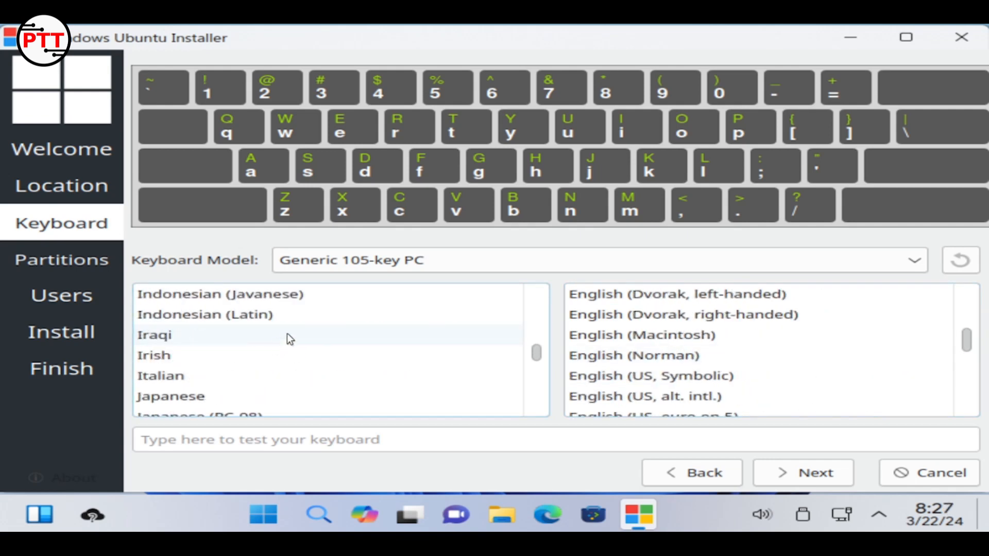
scroll(287, 333, "up", 1)
left_click(286, 335)
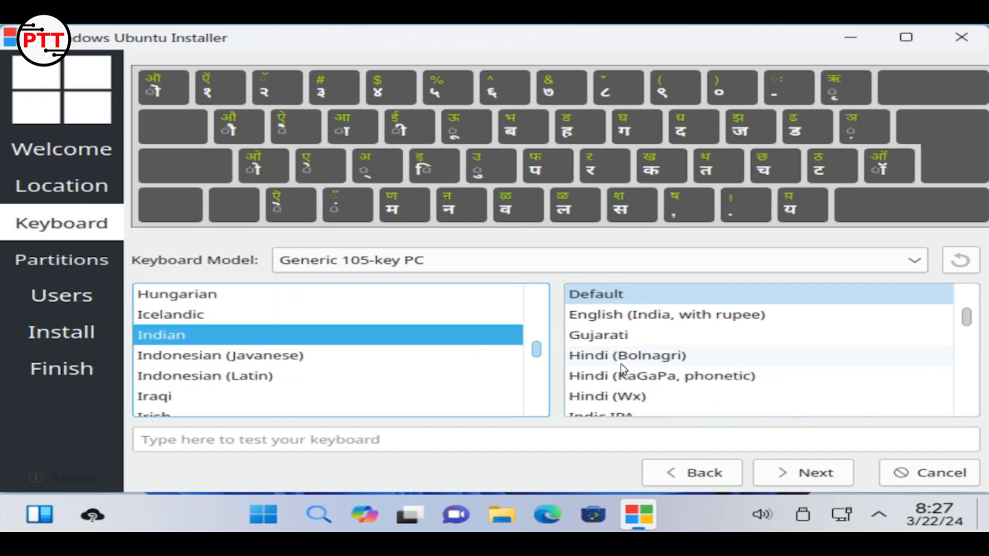
left_click(653, 314)
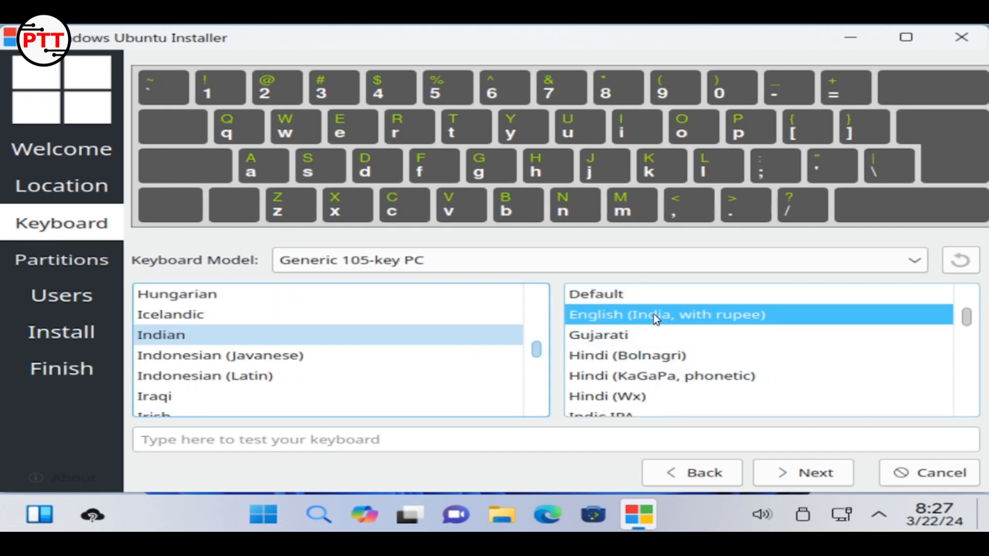
left_click(820, 473)
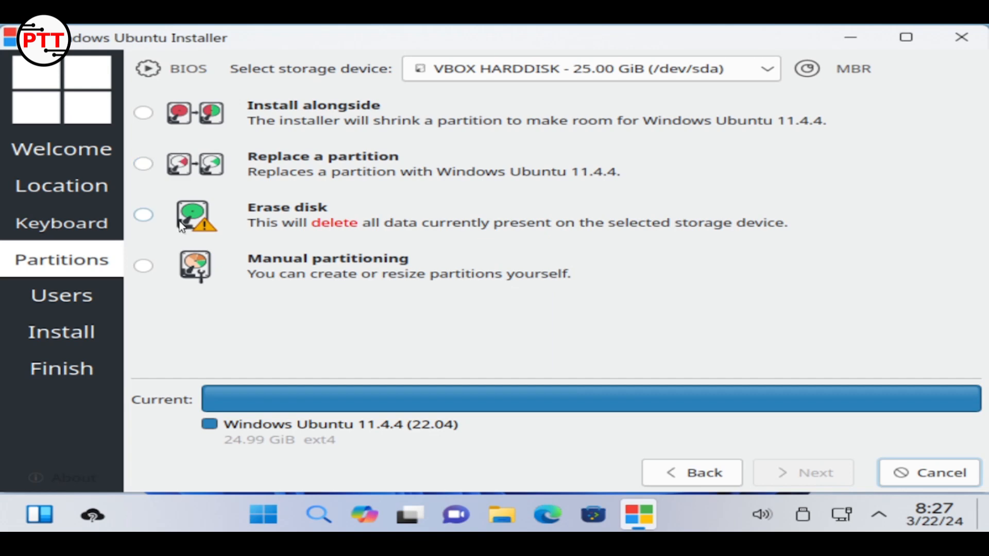
Choose Erase disk, enter the user's name and a matching password, enable automatic login, and install
left_click(145, 214)
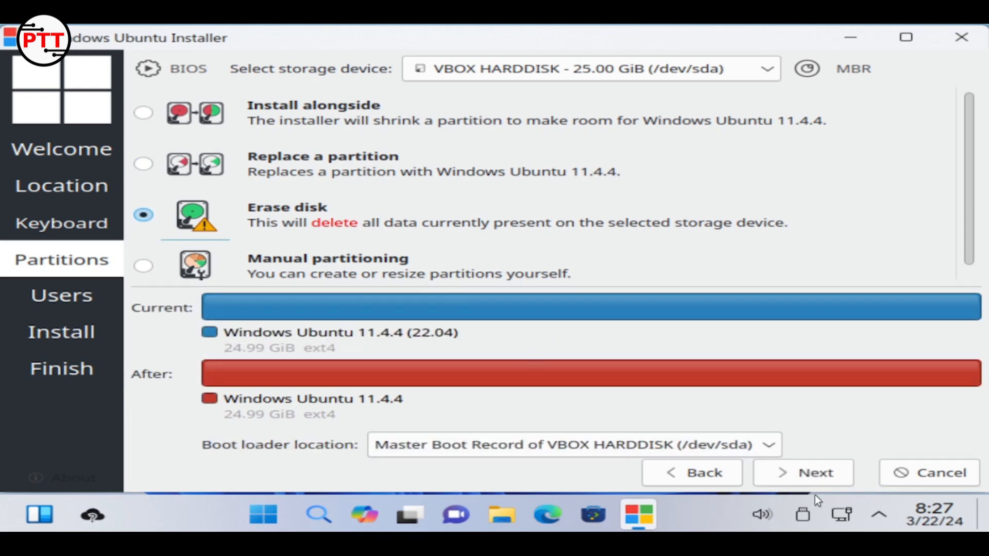
left_click(816, 472)
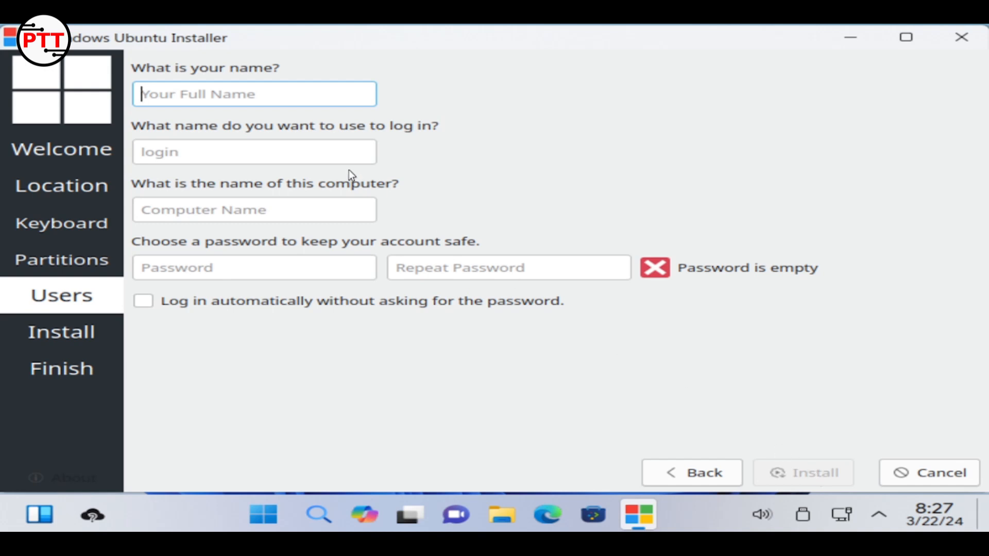
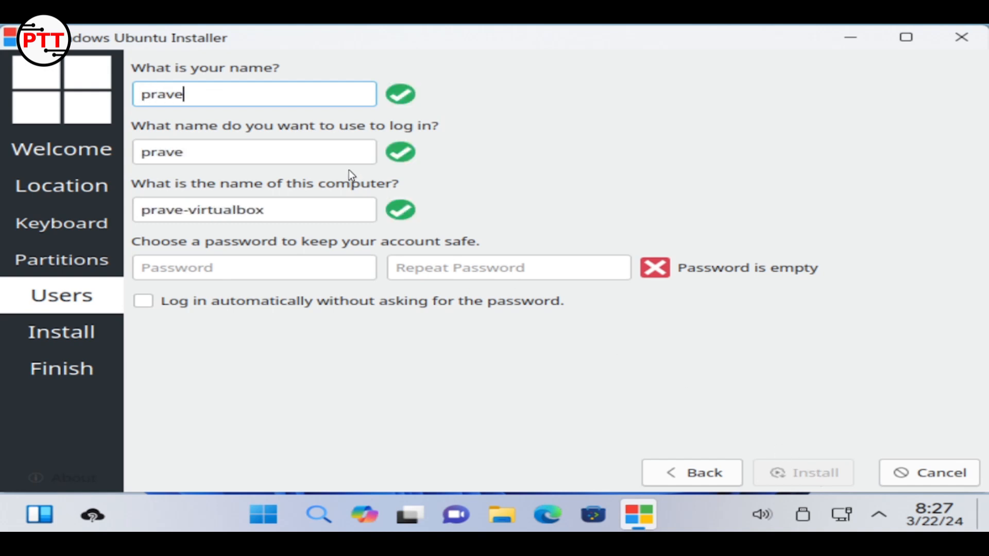
key("Tab")
key("Tab")
key("Tab")
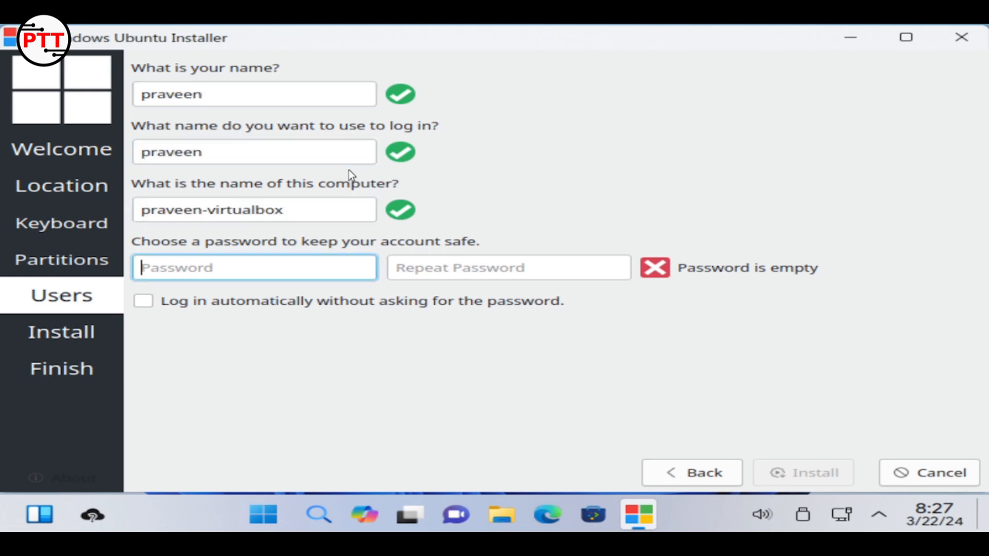
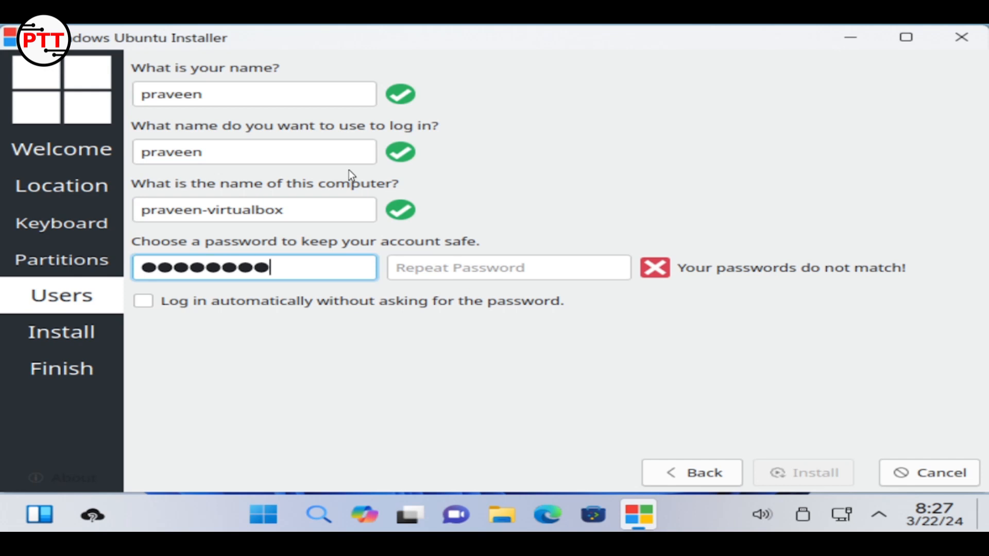
key("Tab")
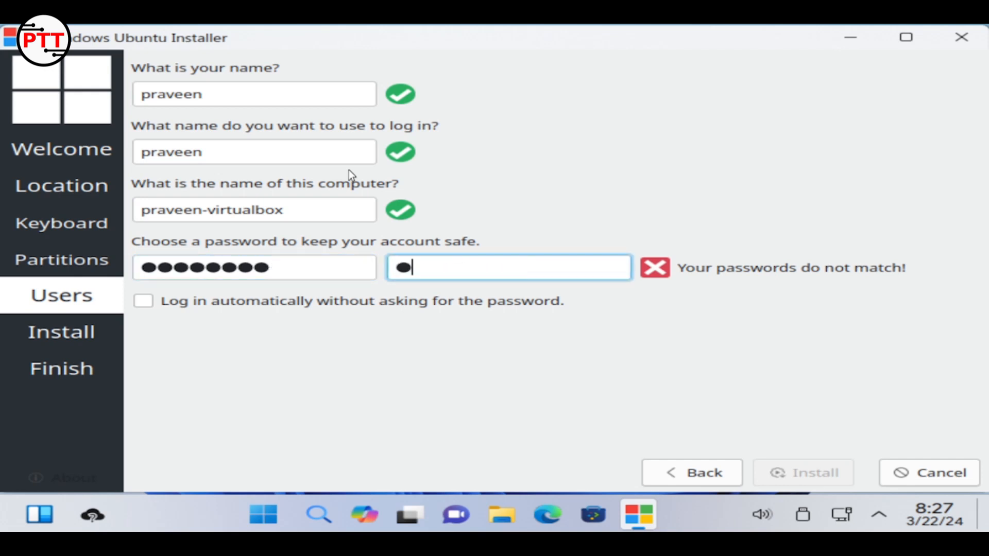
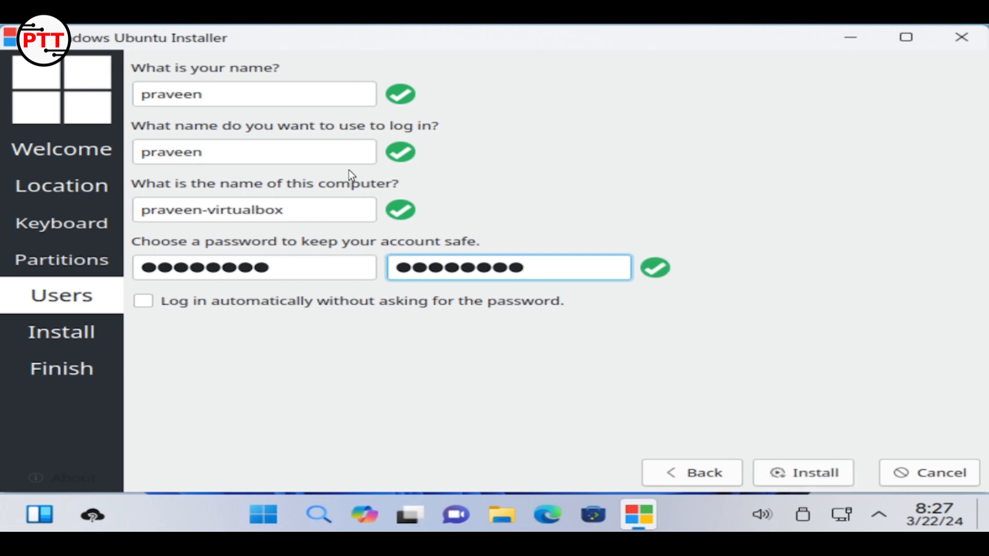
left_click(189, 301)
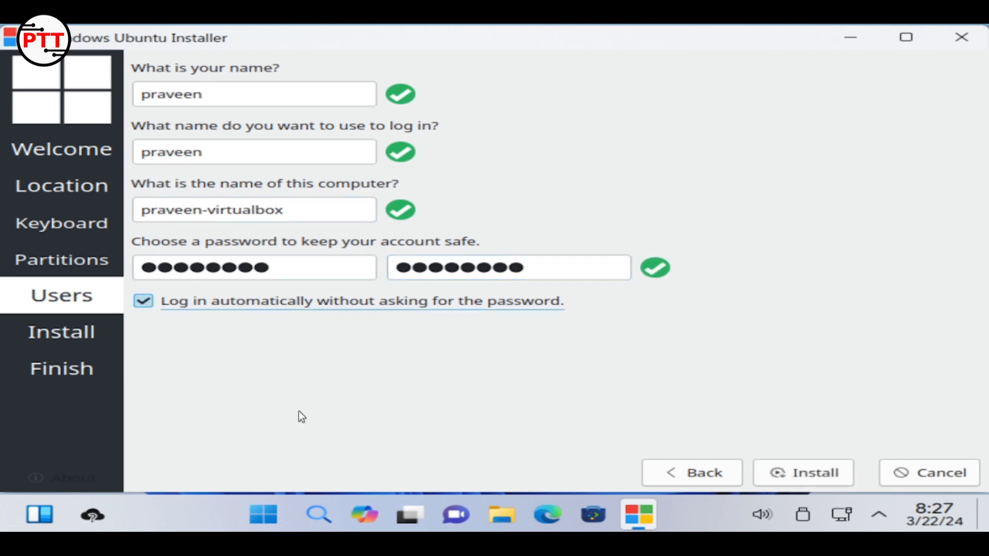
left_click(801, 475)
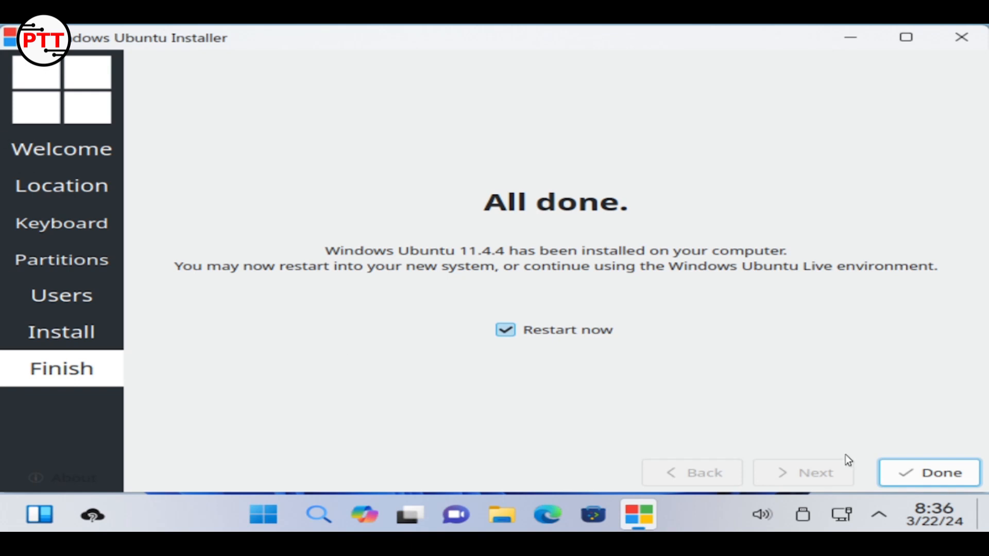
Finish the installer and restart into the installed Wubuntu
left_click(909, 471)
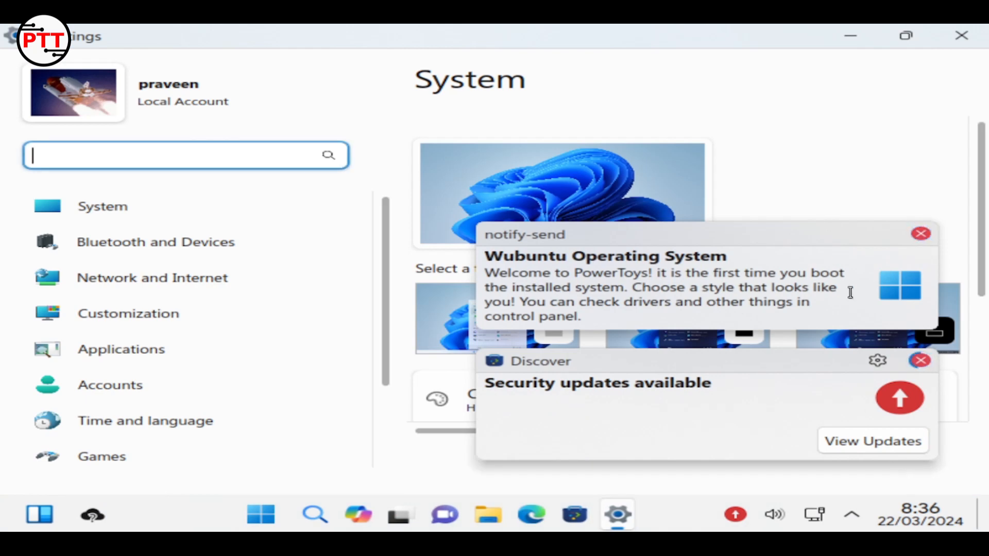
Open the available security updates from the Discover notification
left_click(858, 440)
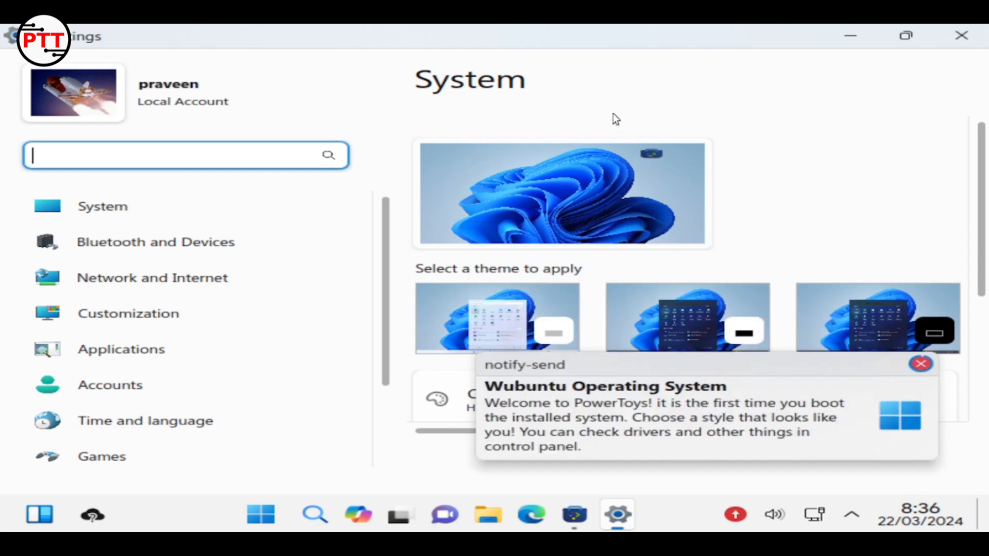
Start Update All for the roughly 824 MiB of listed updates and show the task's progress
left_click(921, 365)
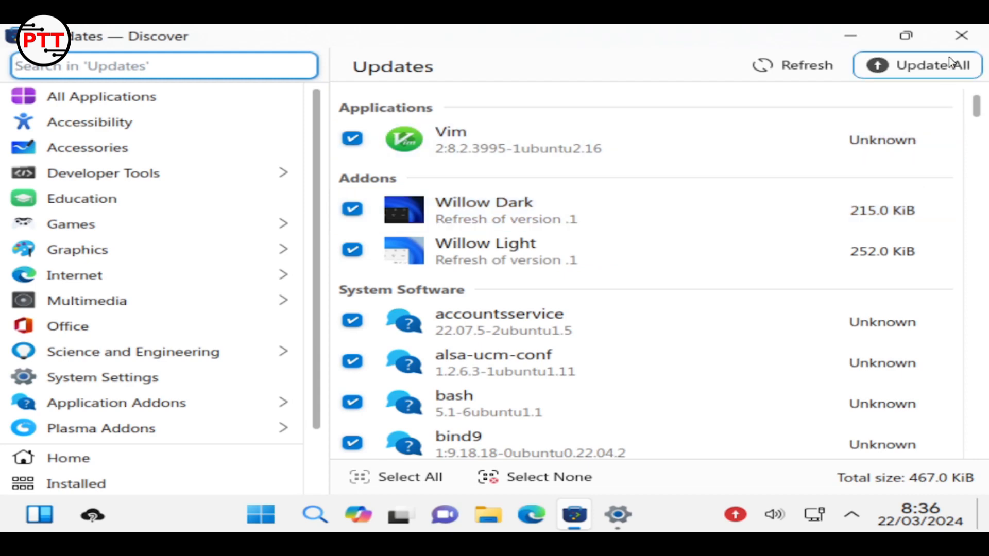
scroll(852, 261, "down", 6)
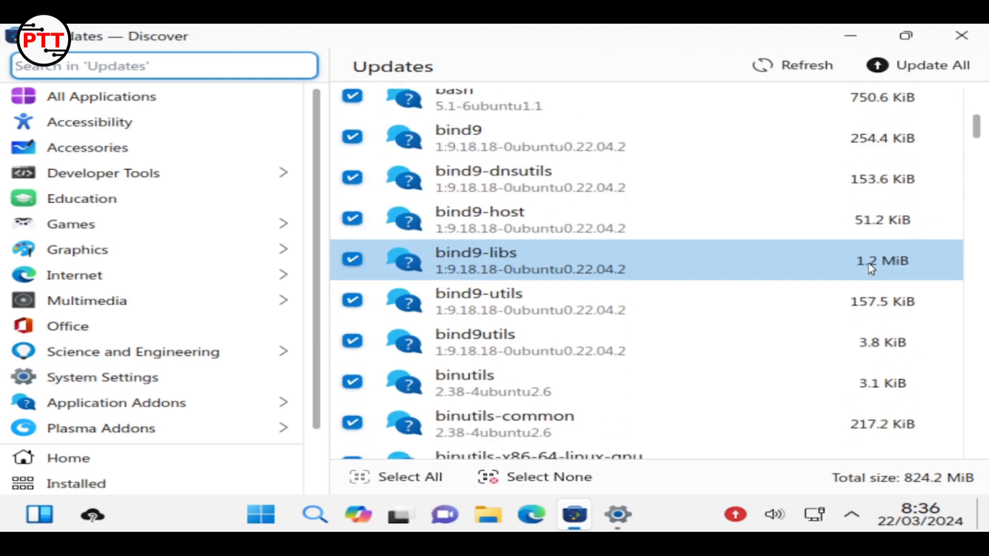
scroll(869, 264, "up", 3)
scroll(869, 261, "up", 3)
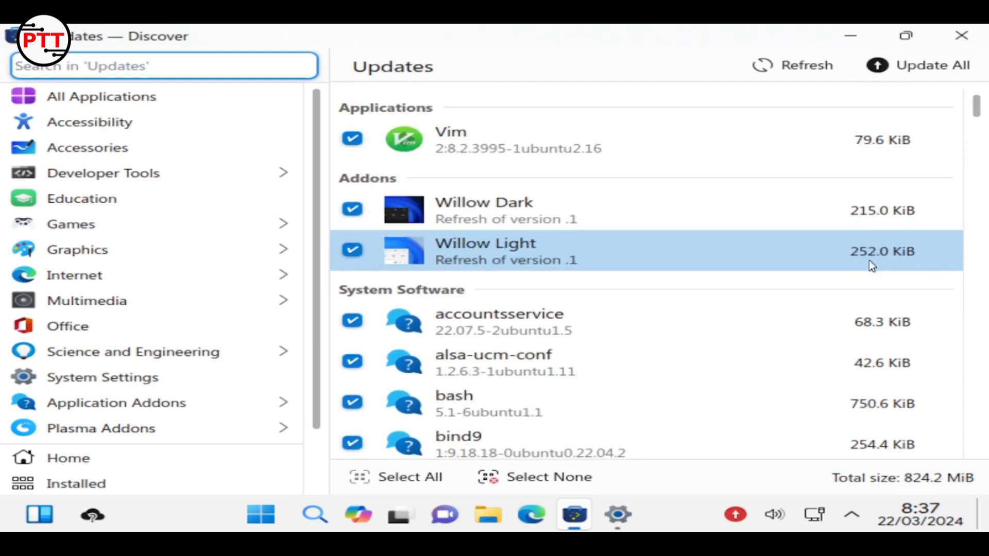
left_click(919, 66)
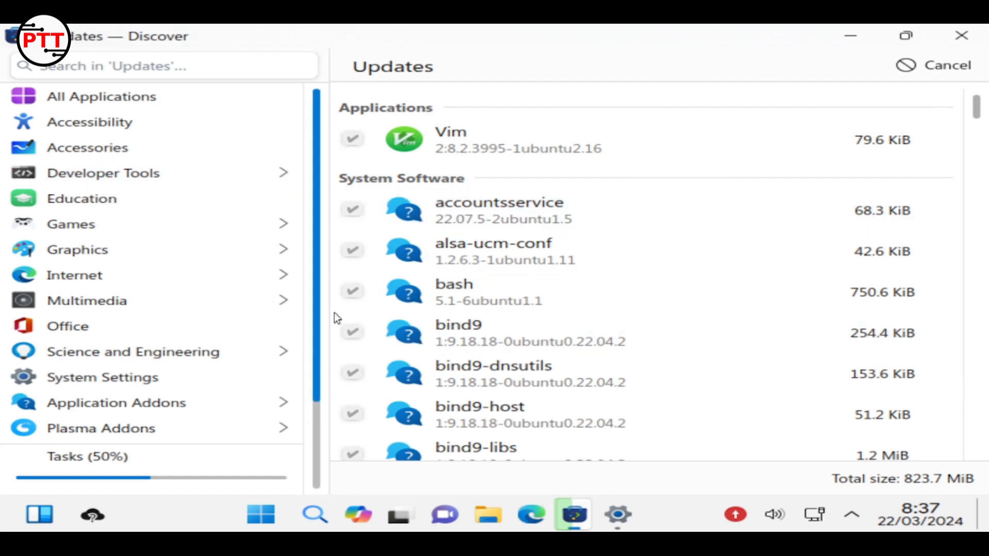
left_click(161, 489)
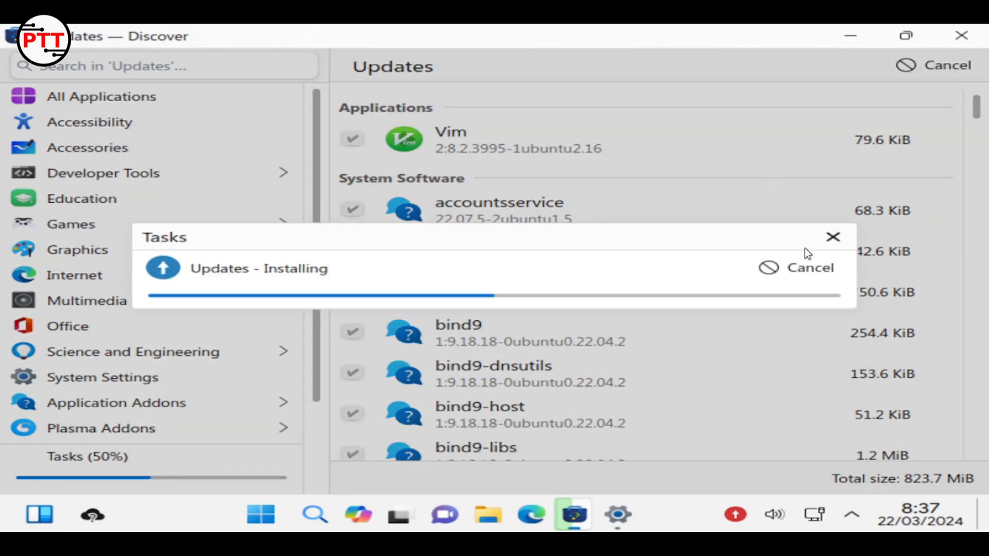
Browse the Accessories, Education, Games and Graphics app categories in Discover
left_click_drag(804, 249, 422, 265)
left_click(348, 138)
left_click(122, 148)
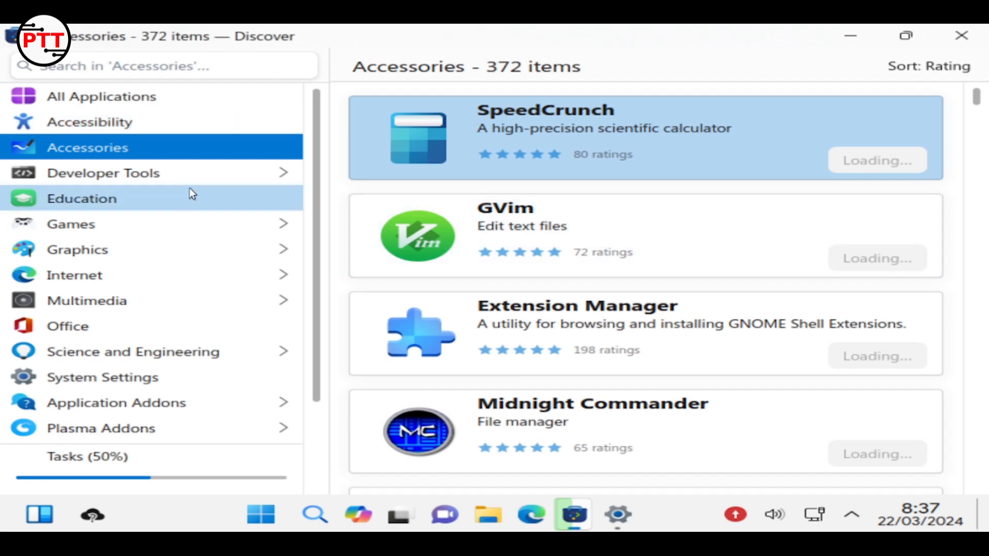
left_click(190, 197)
left_click(171, 230)
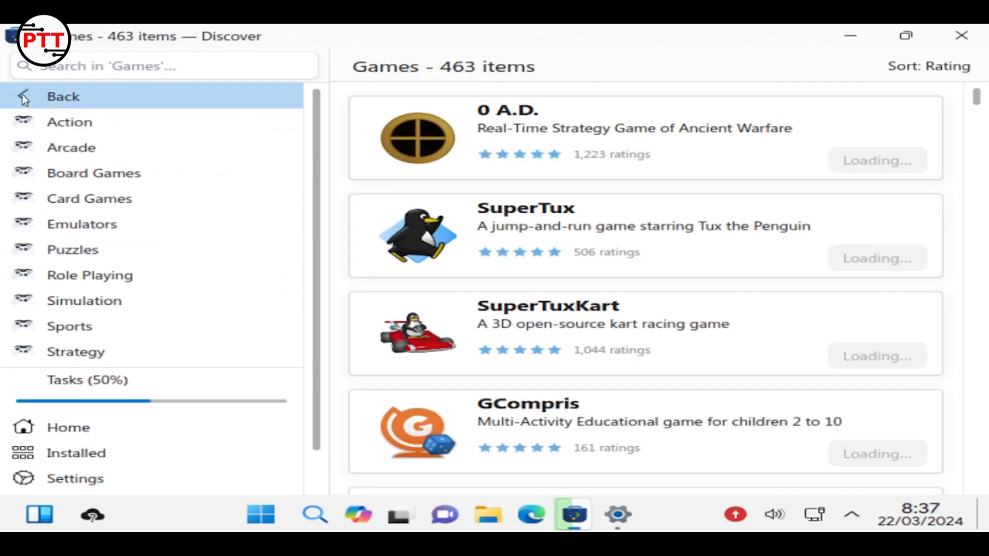
left_click(27, 94)
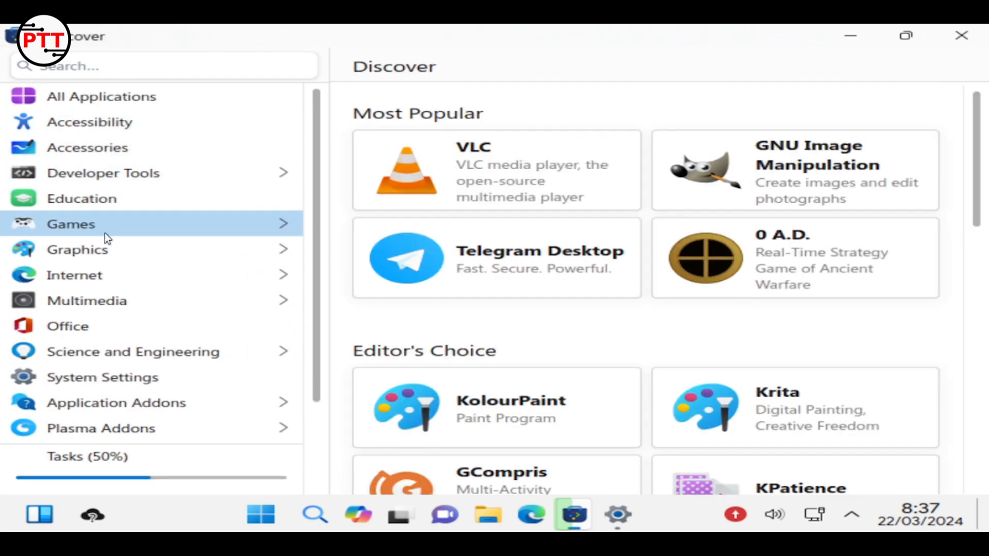
left_click(127, 258)
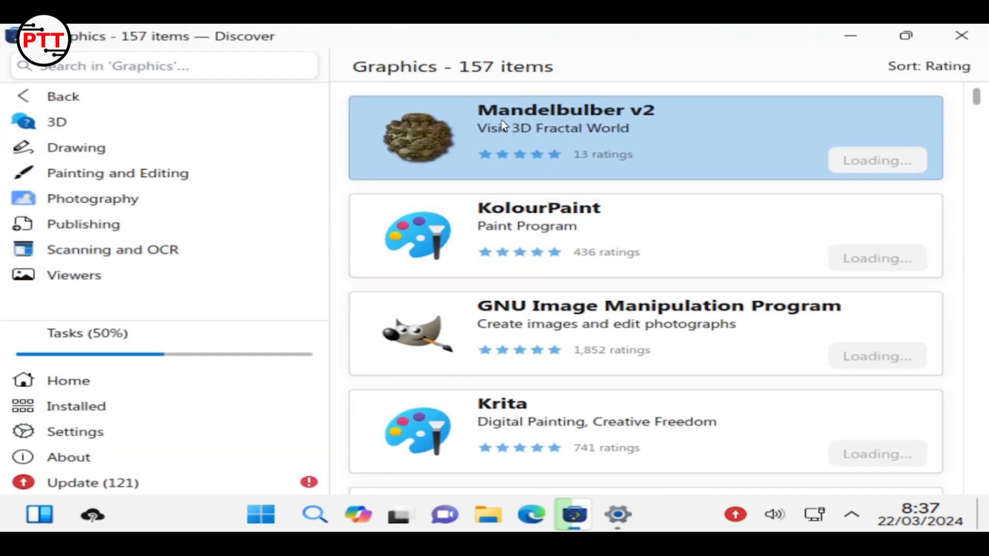
scroll(622, 345, "down", 1)
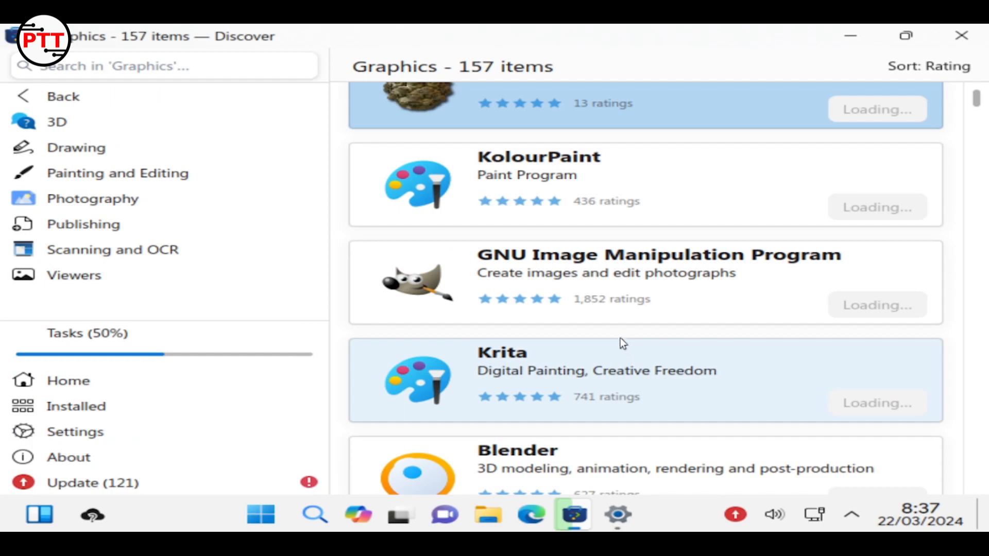
scroll(618, 335, "down", 12)
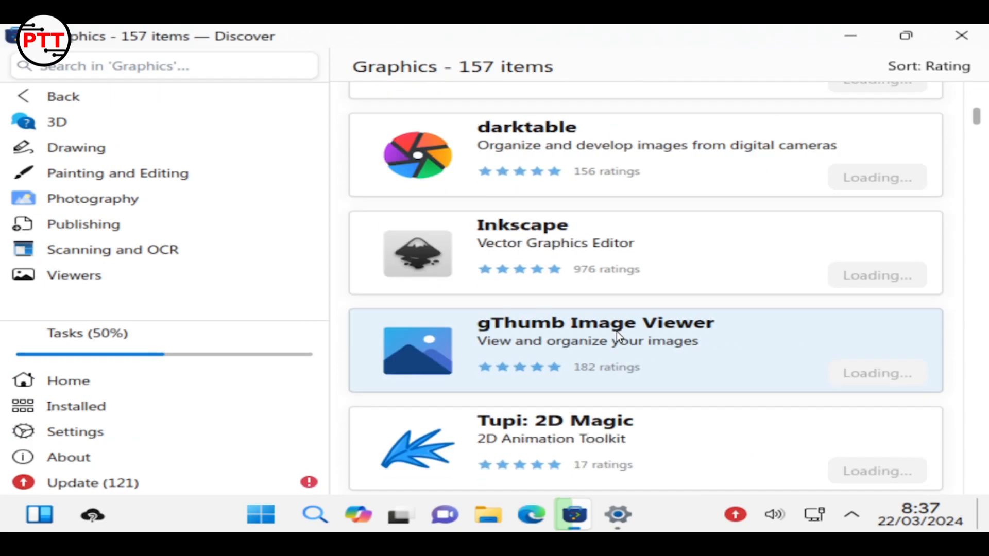
scroll(617, 335, "down", 15)
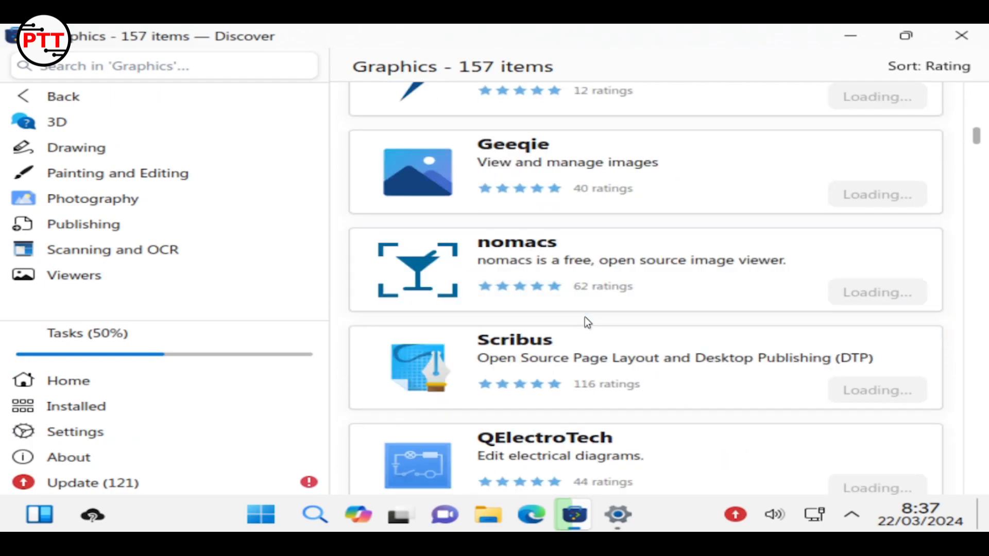
scroll(585, 317, "down", 17)
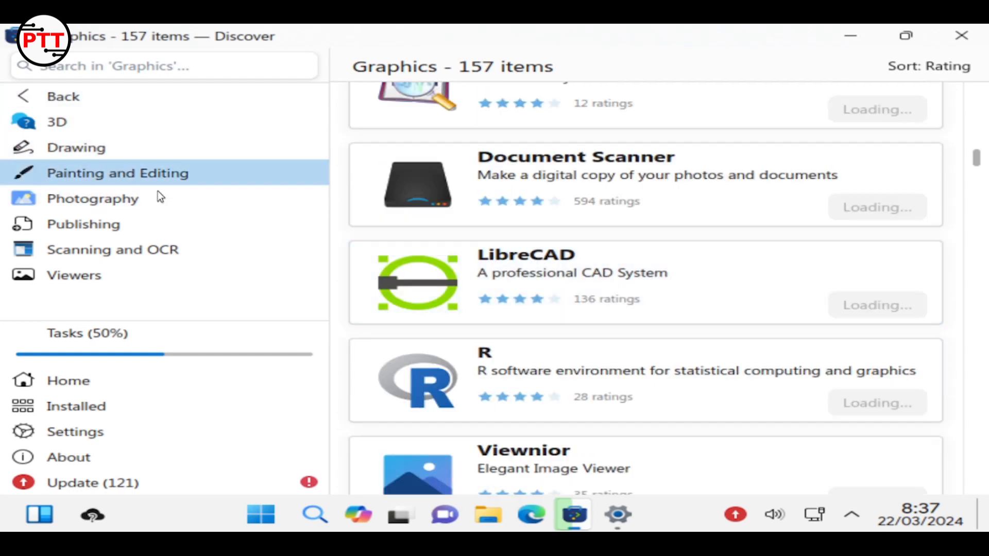
Scroll through the Multimedia category's 277 apps
left_click(21, 87)
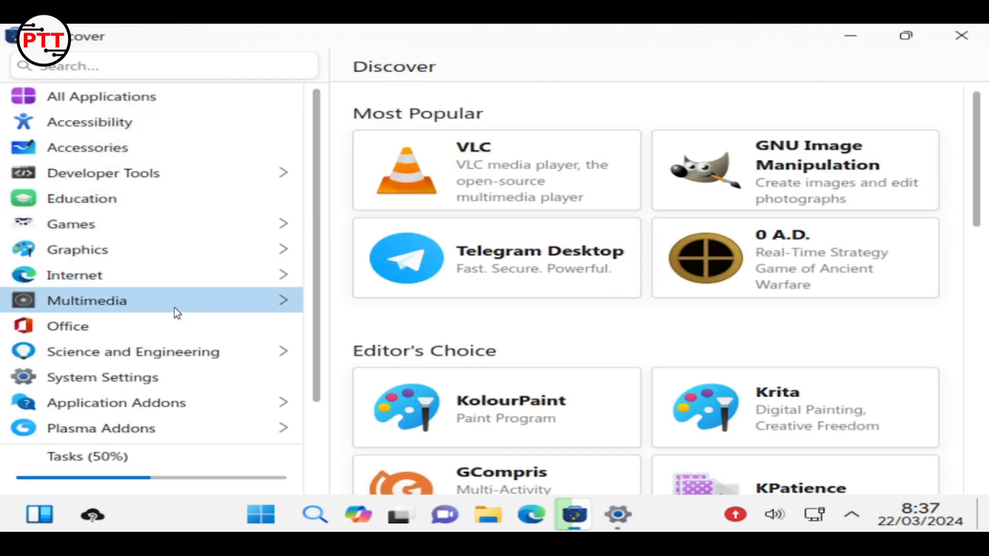
left_click(175, 299)
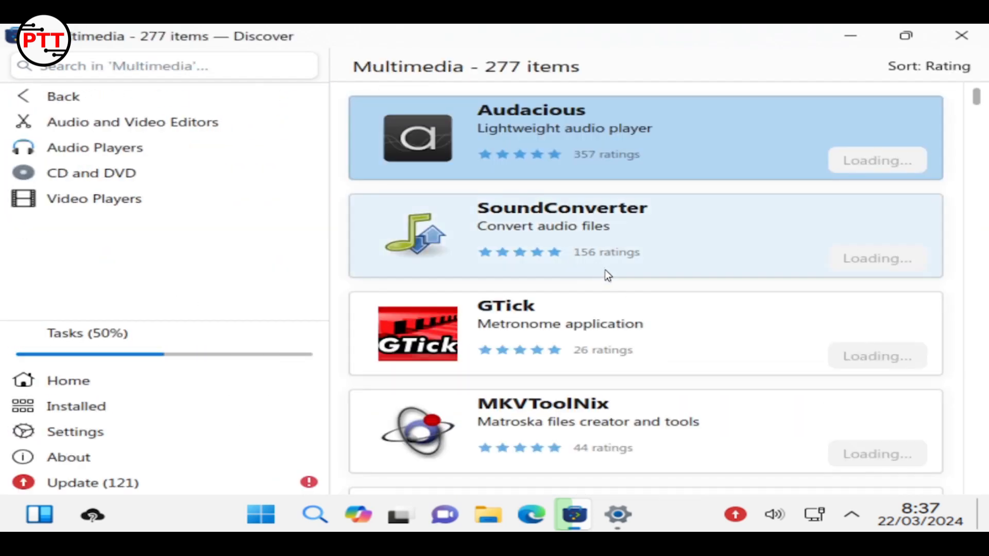
scroll(669, 329, "down", 15)
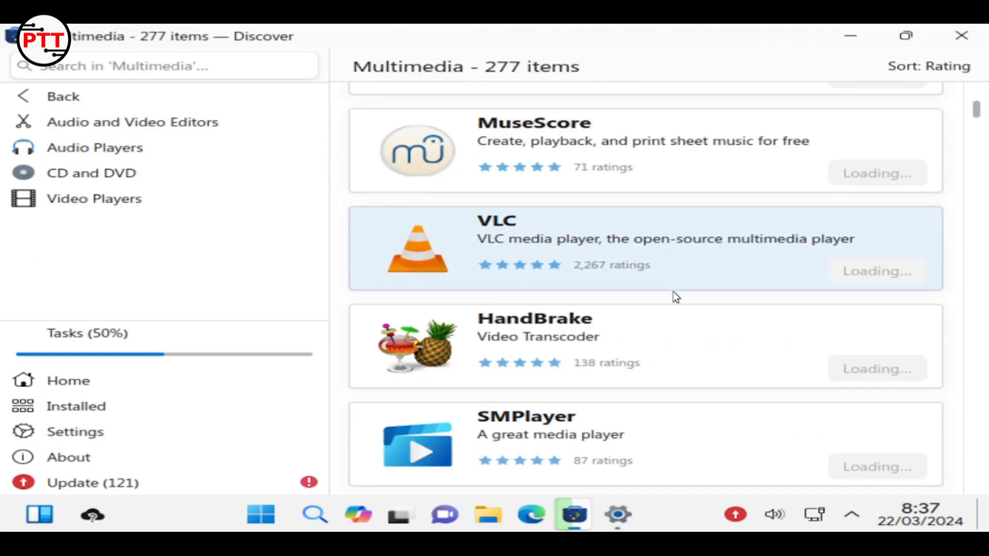
scroll(674, 299, "down", 12)
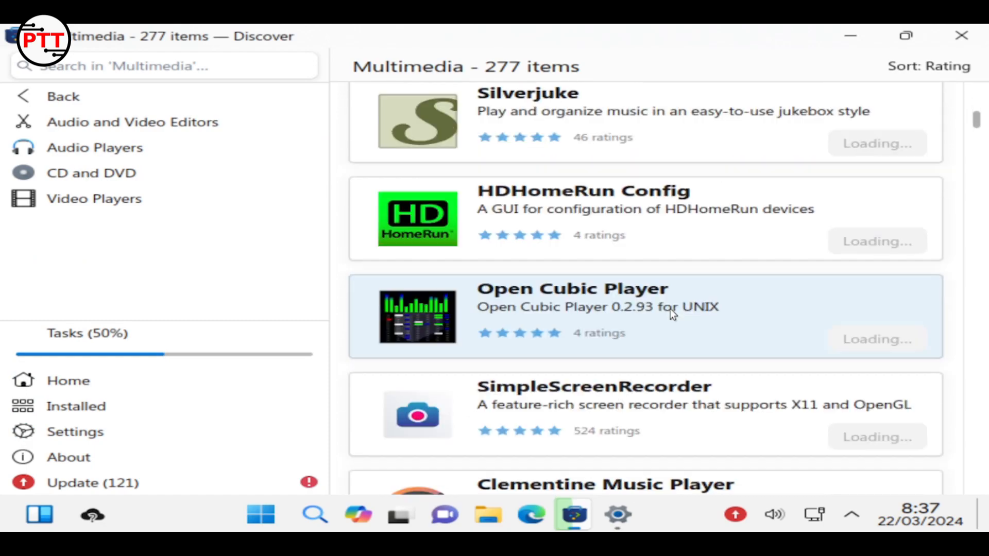
scroll(670, 311, "down", 12)
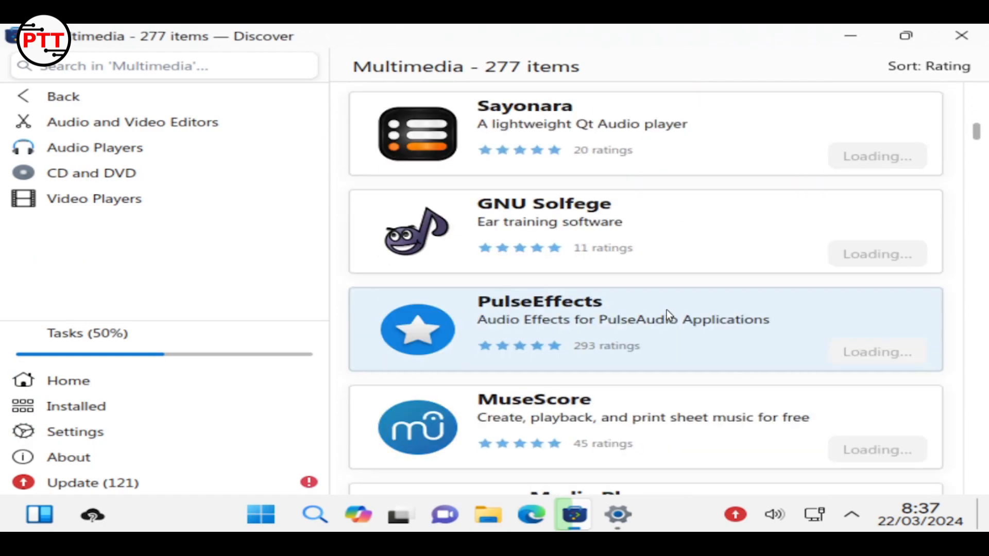
scroll(666, 310, "down", 10)
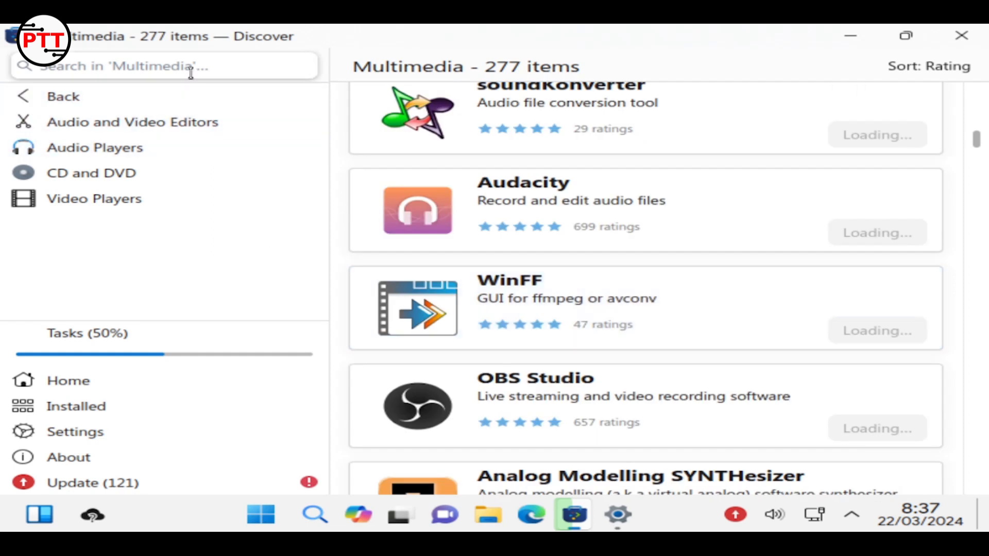
Search for 'shotcut', look through the Shotcut details page, then return to the Updates list
left_click(190, 72)
type("s")
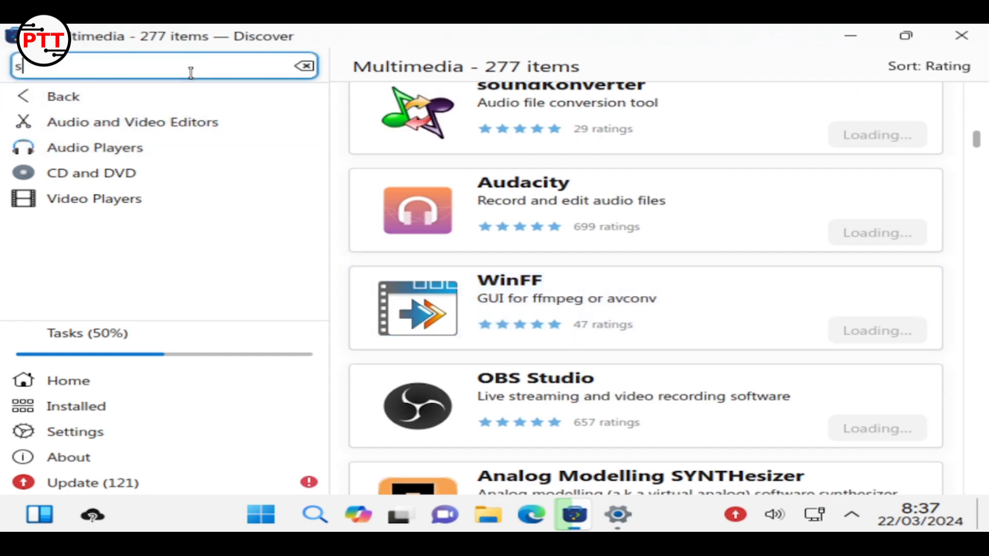
type("hotcut")
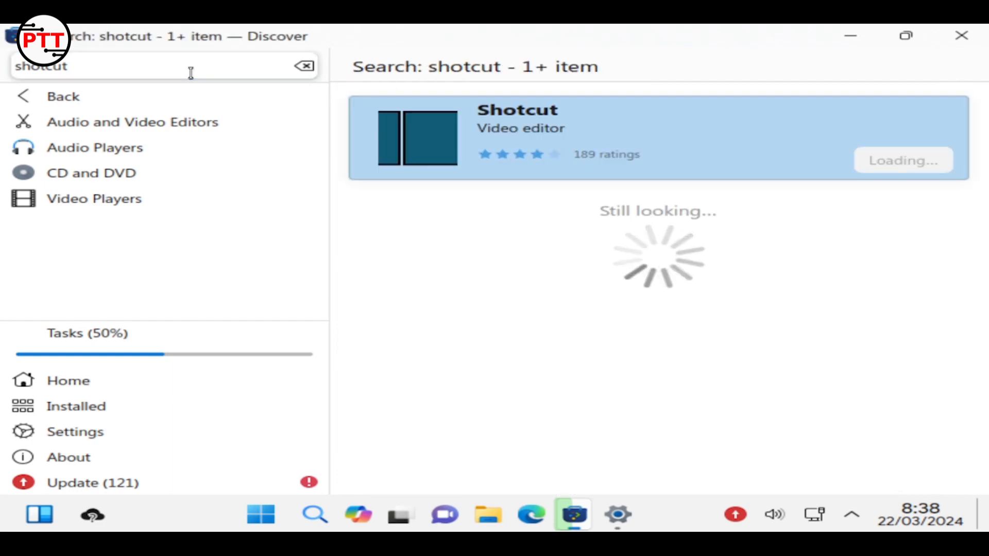
left_click(712, 152)
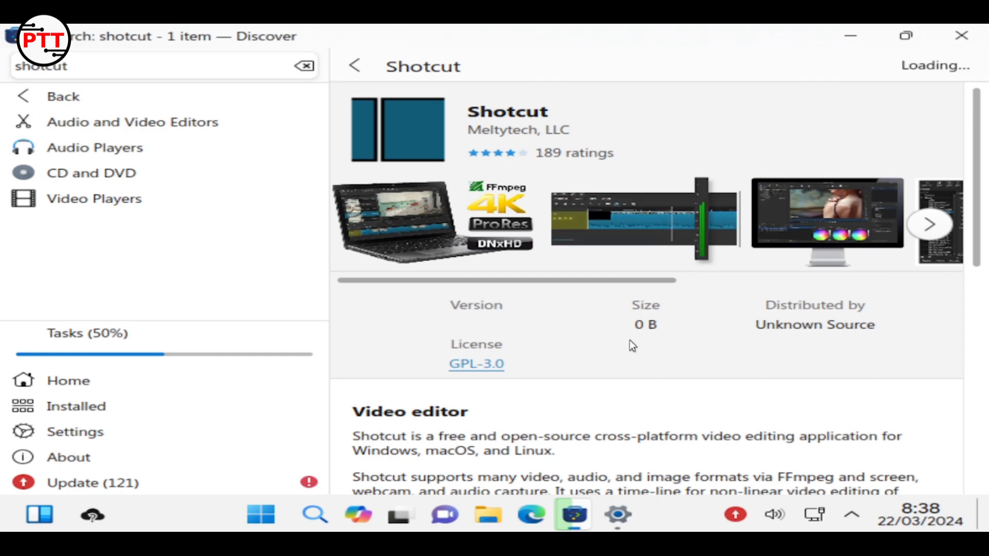
scroll(633, 345, "down", 8)
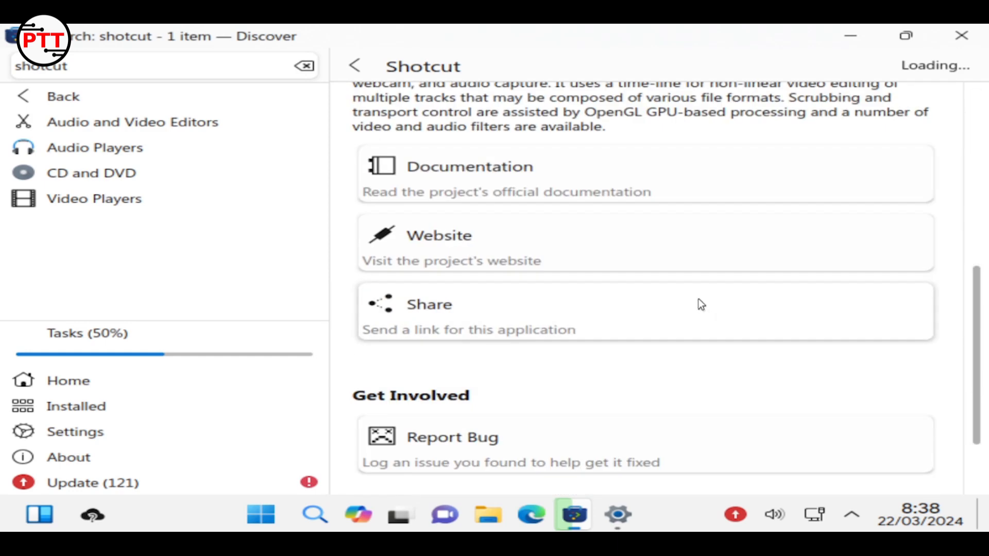
scroll(698, 299, "down", 2)
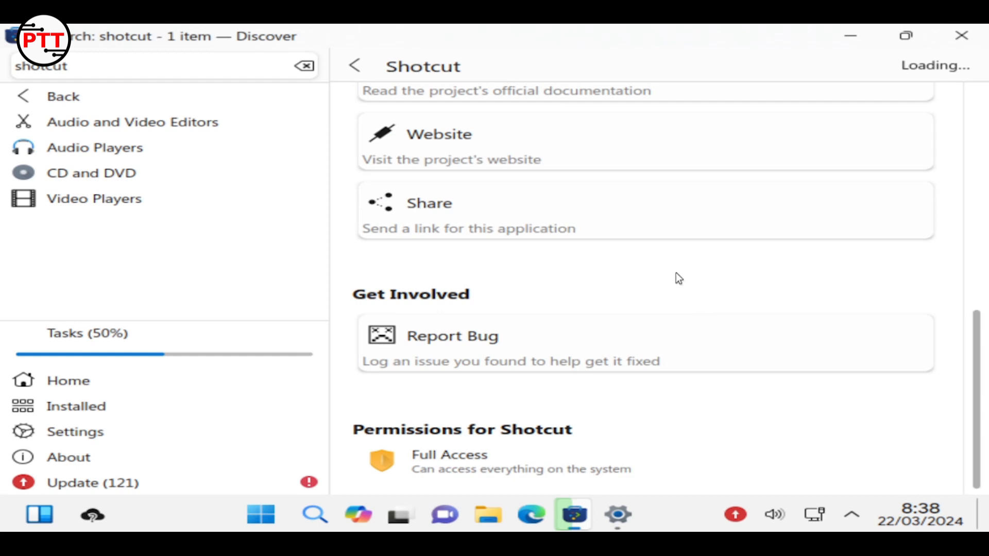
left_click(82, 482)
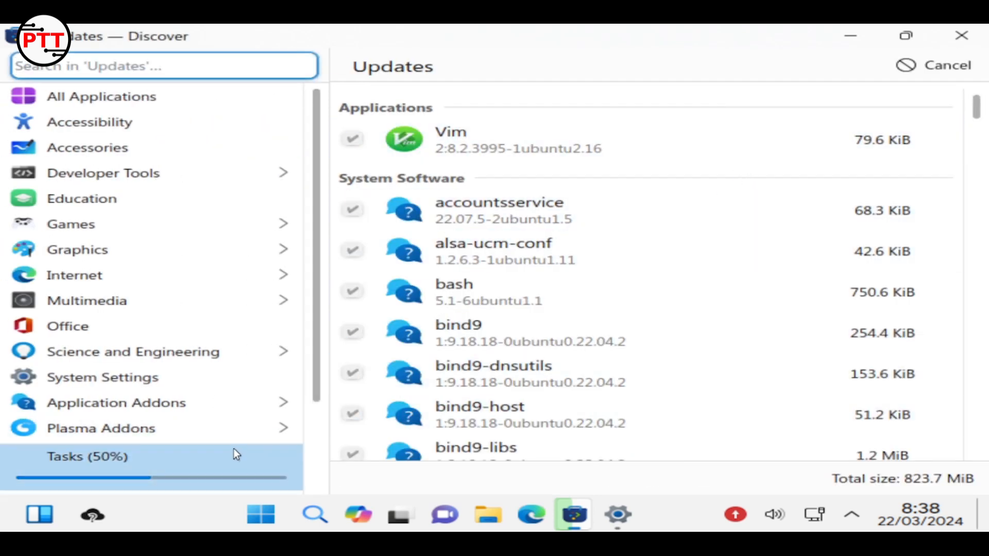
scroll(252, 286, "down", 2)
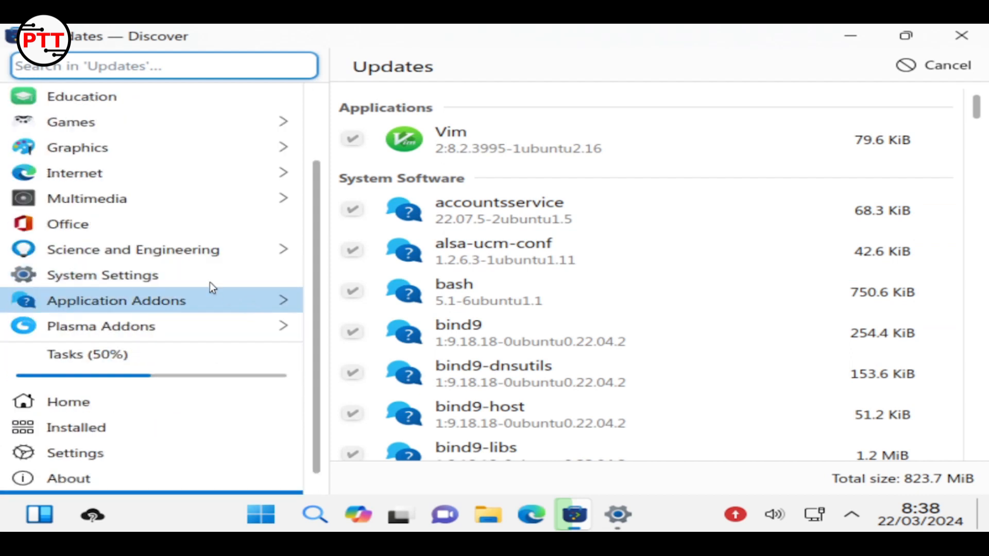
left_click(150, 224)
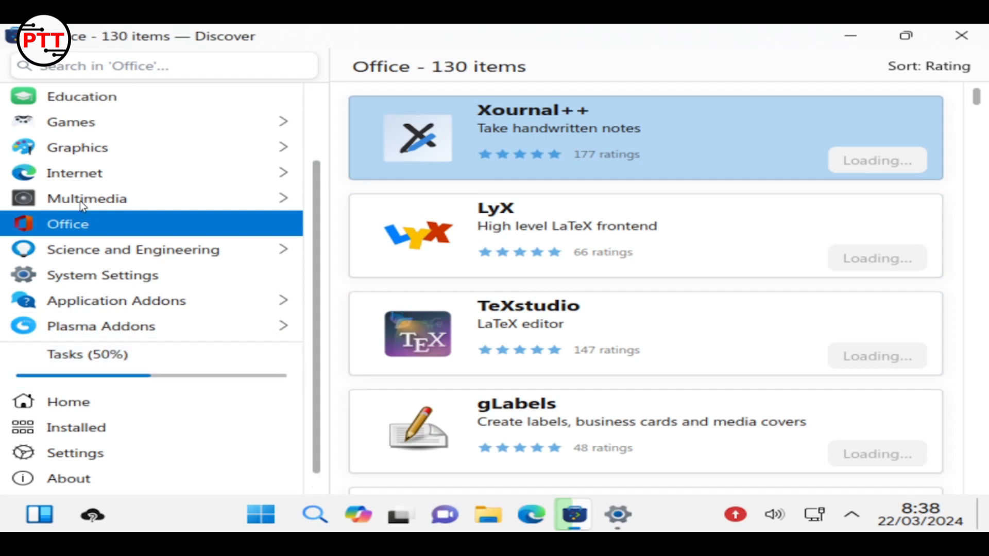
scroll(221, 237, "up", 3)
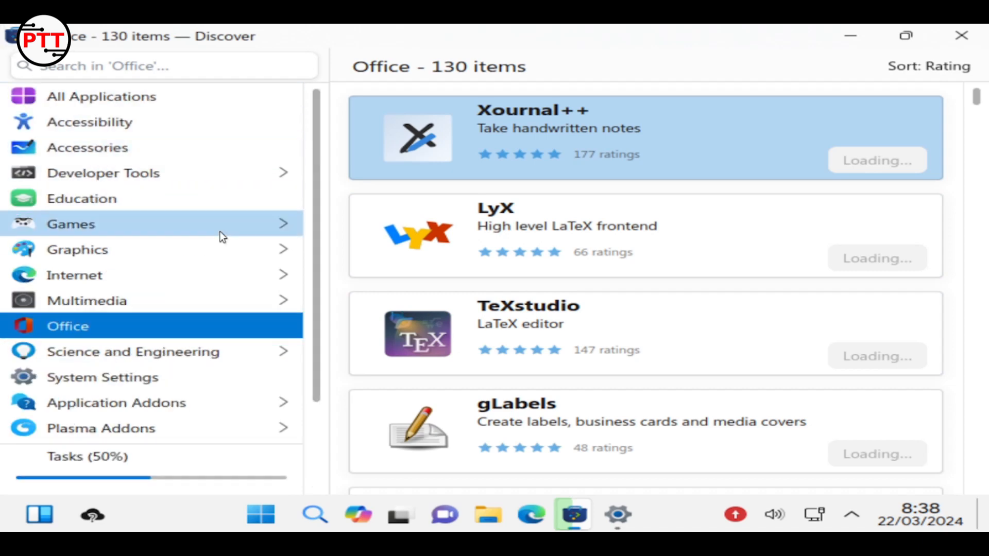
left_click(163, 100)
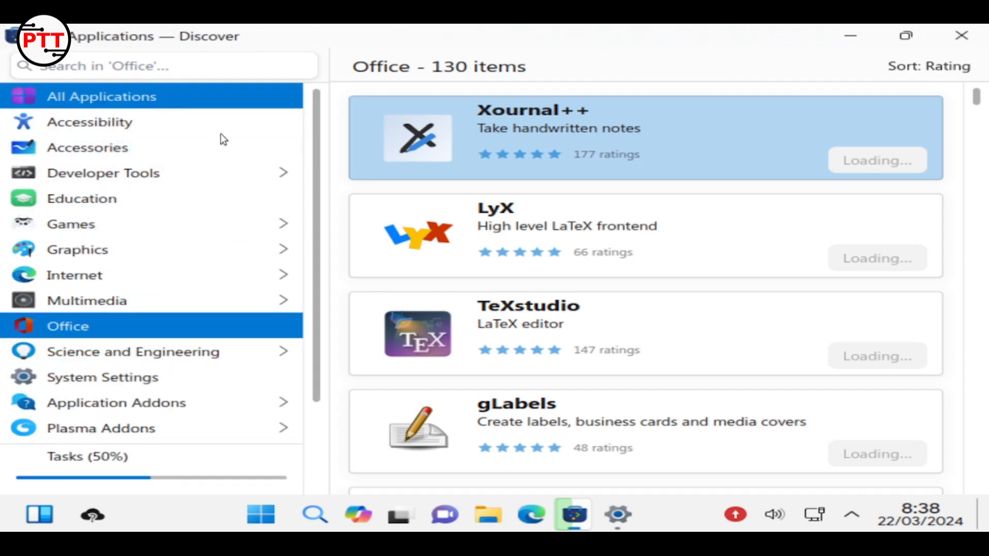
left_click(151, 458)
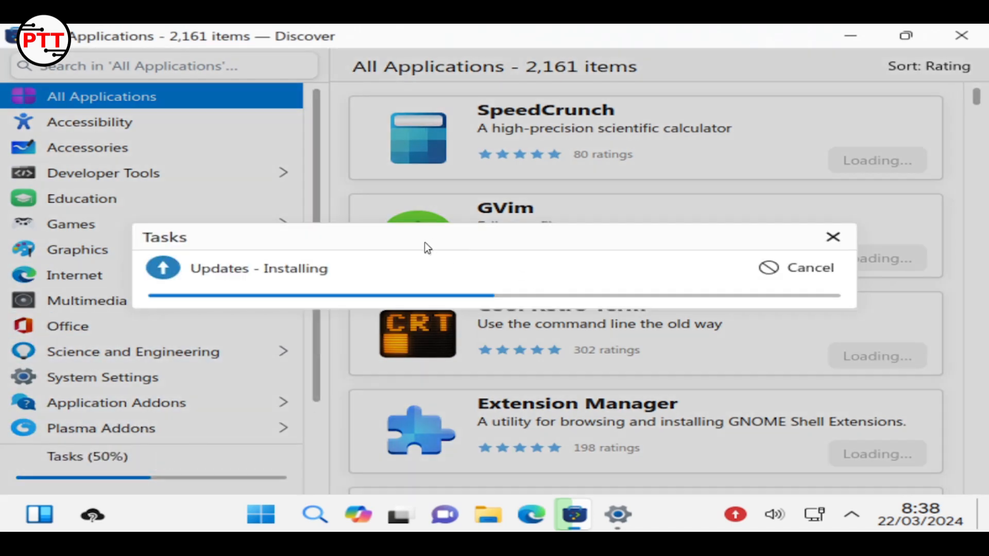
left_click(306, 59)
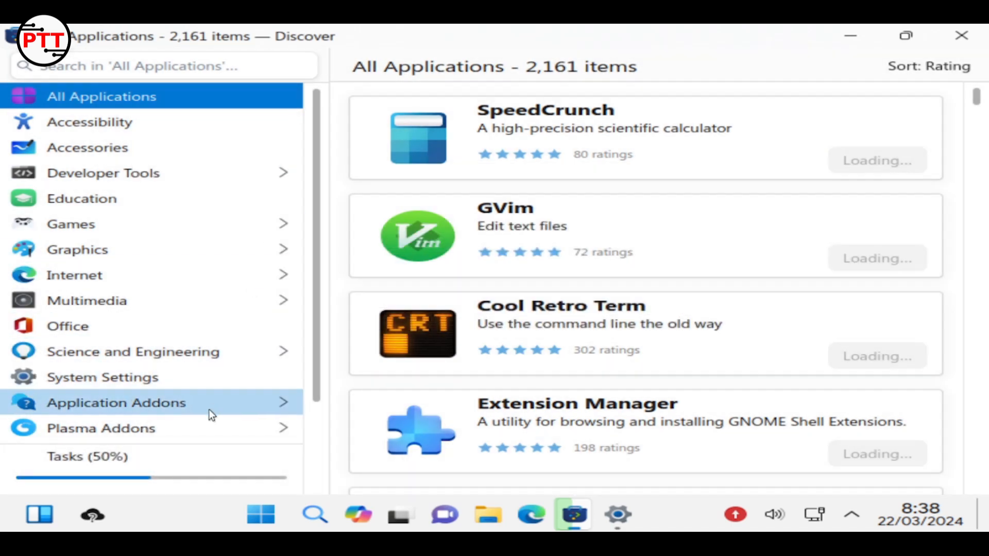
scroll(125, 298, "down", 3)
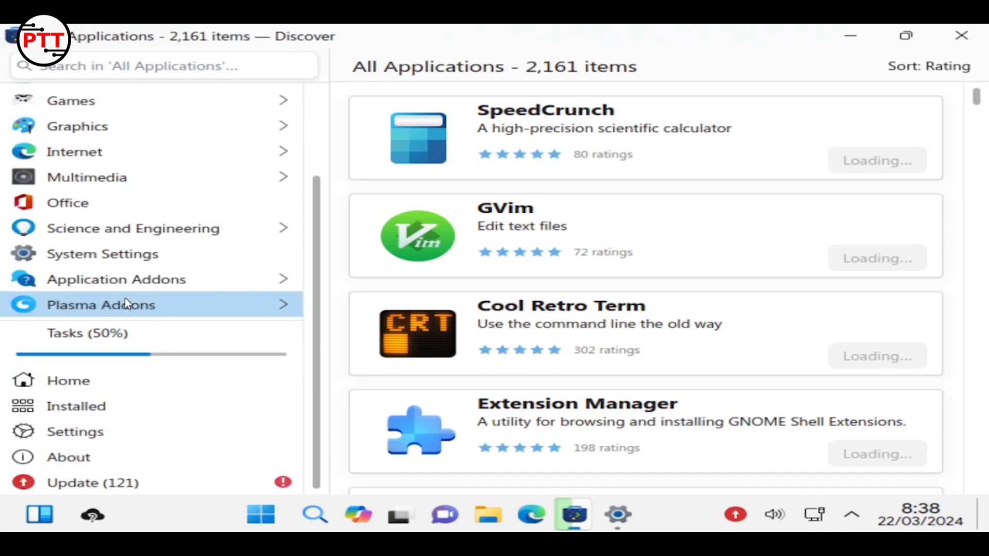
left_click(152, 492)
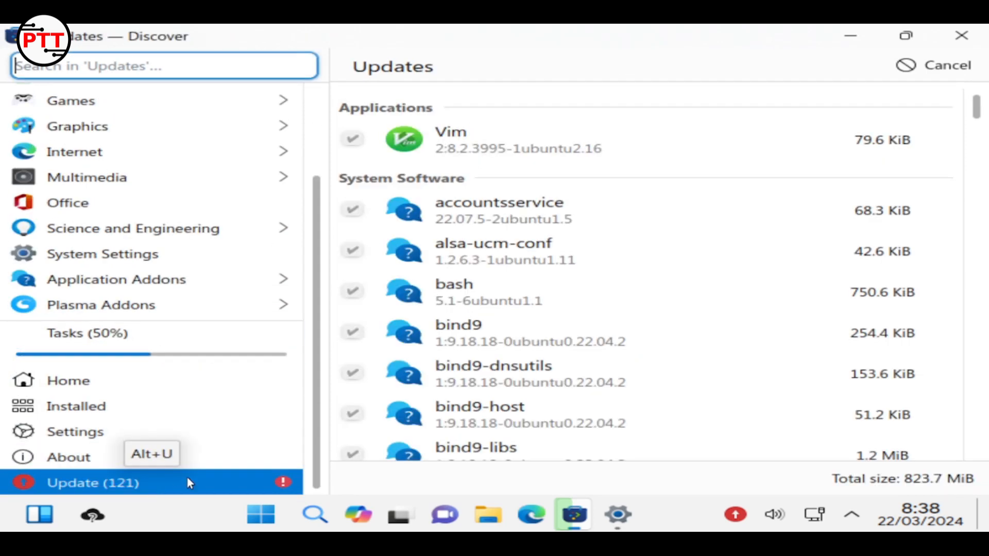
scroll(542, 326, "down", 3)
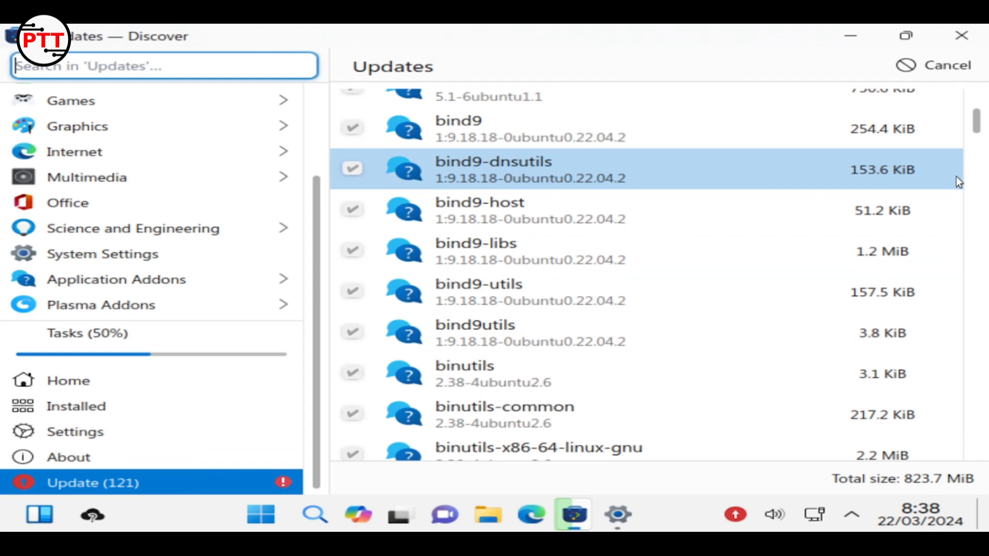
mouse_move(976, 121)
left_mouse_down()
mouse_move(976, 85)
mouse_move(977, 443)
mouse_move(977, 106)
left_mouse_up()
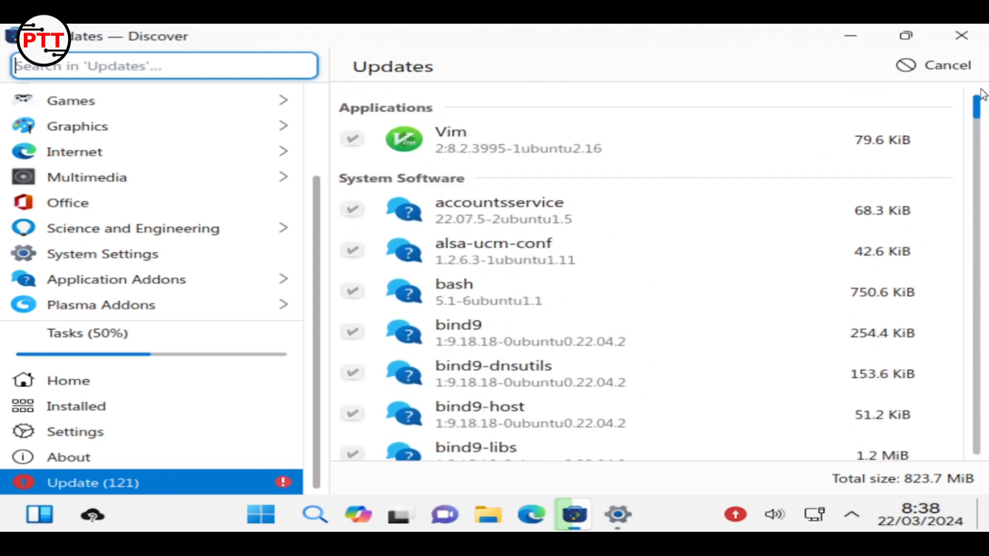
Review the Installed packages list and software source Settings, then return to Discover Home
left_click(146, 410)
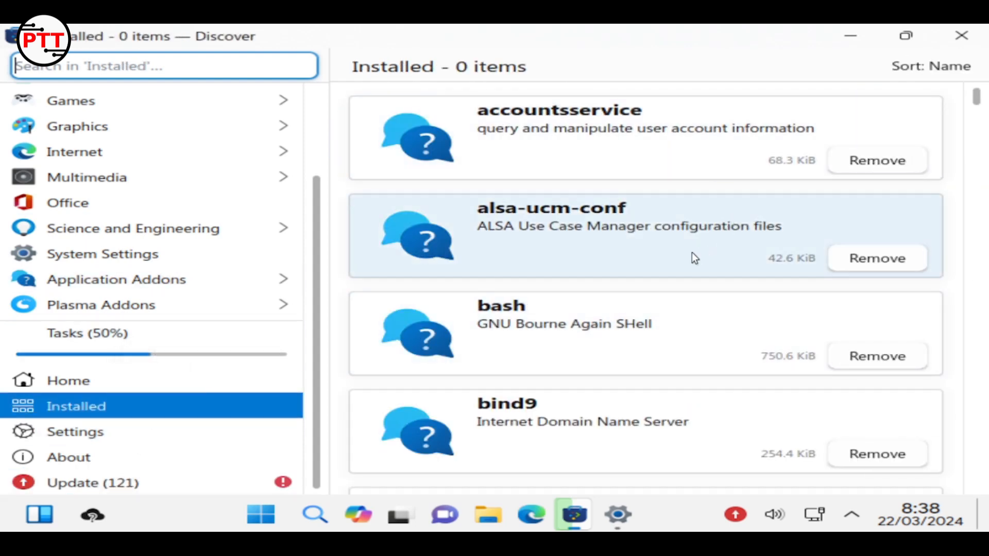
left_click_drag(974, 100, 977, 511)
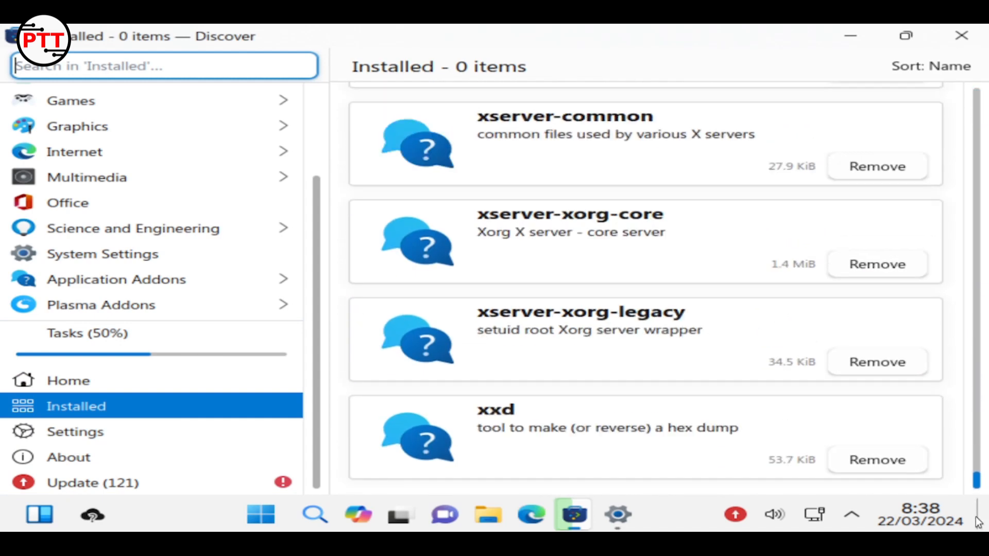
left_click(71, 435)
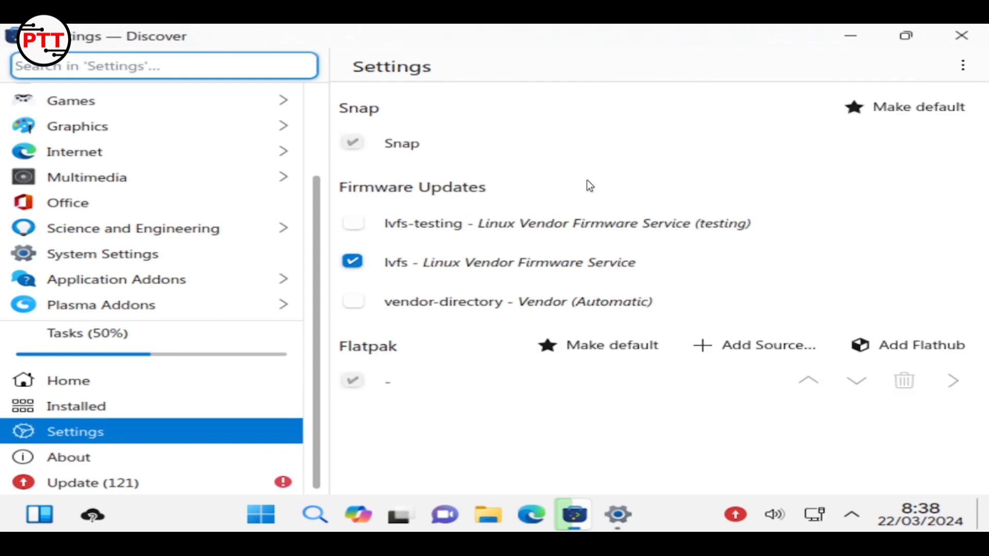
left_click(244, 372)
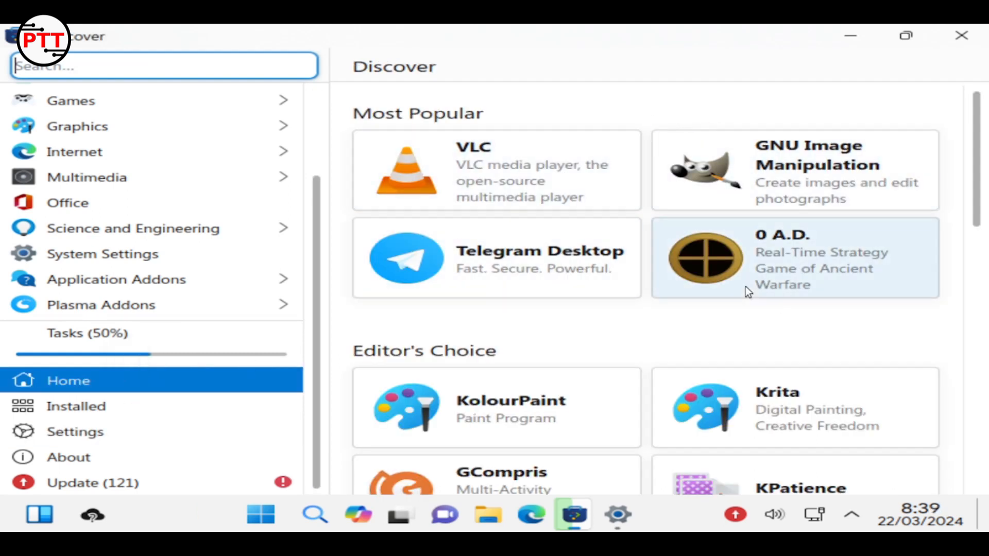
Look over the VLC media player details page, then check the update task's progress
scroll(787, 320, "down", 3)
scroll(785, 317, "down", 10)
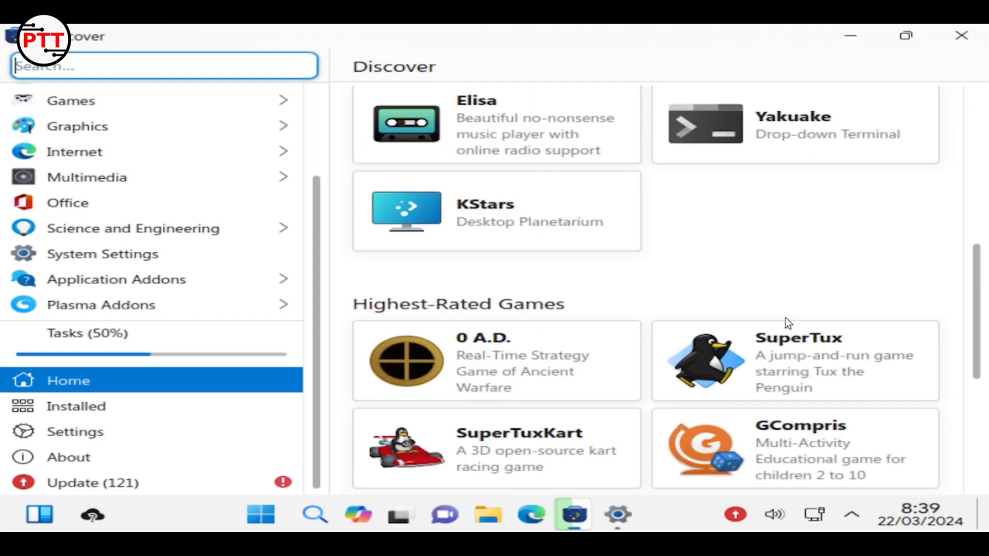
scroll(785, 317, "up", 4)
scroll(788, 317, "up", 8)
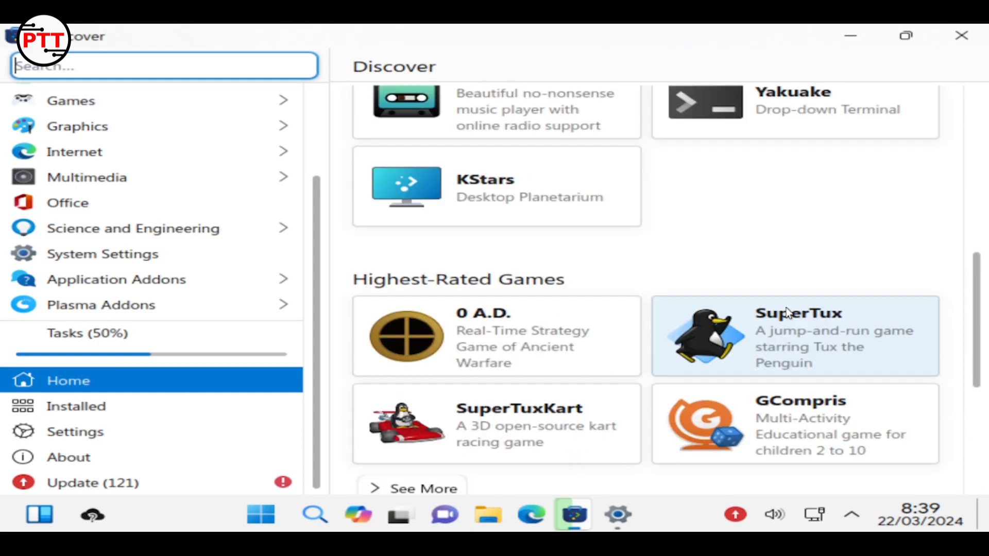
left_click(443, 191)
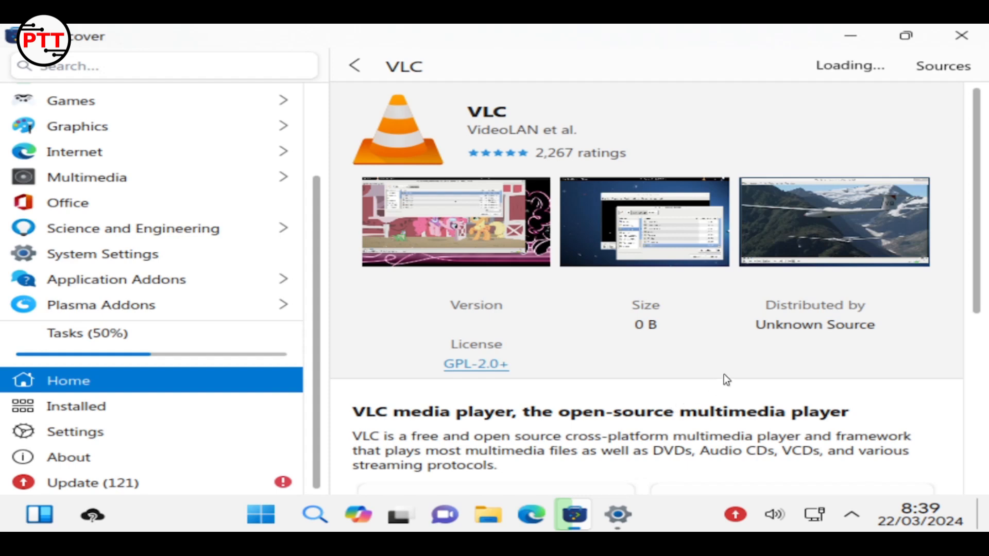
scroll(725, 379, "down", 3)
scroll(726, 379, "down", 3)
scroll(726, 380, "up", 6)
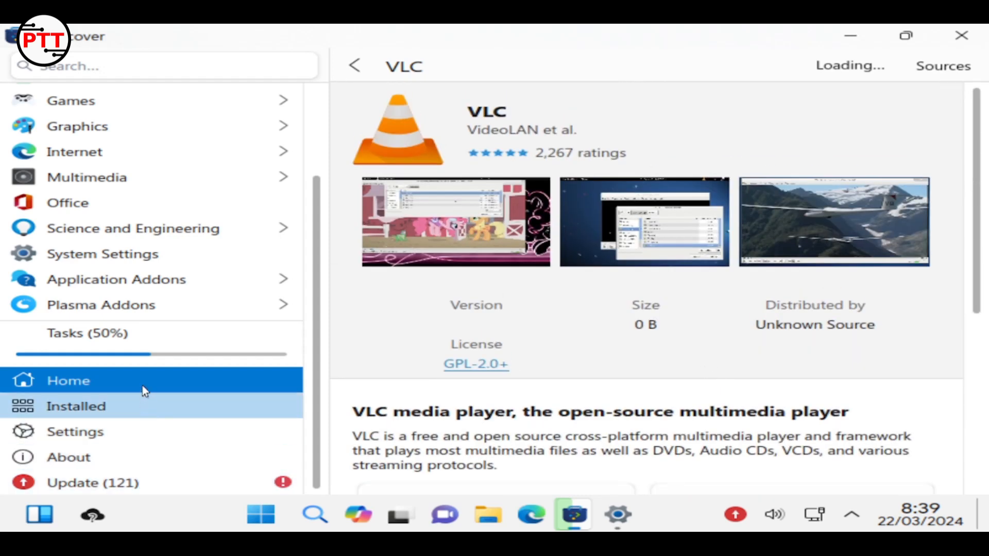
left_click(155, 359)
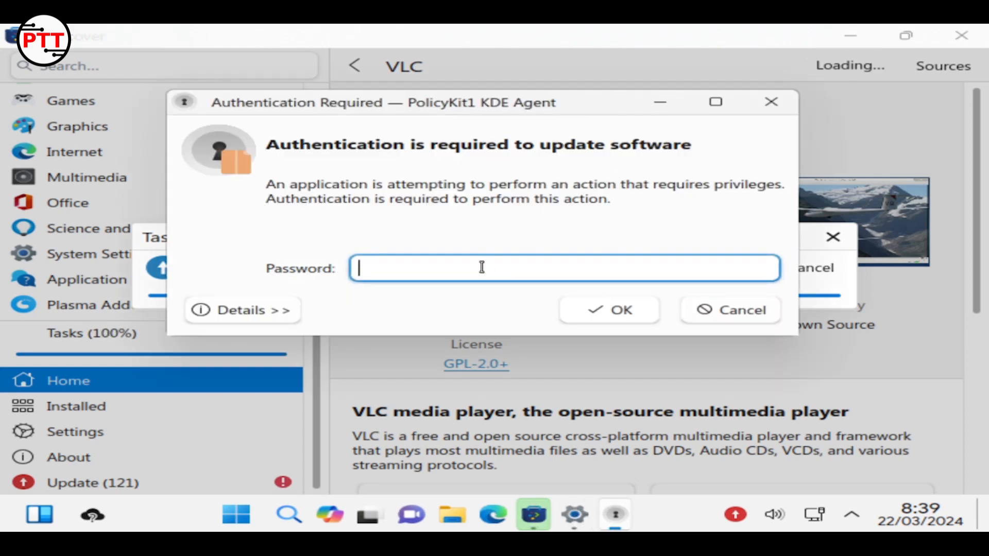
Enter the account password to authorize the updates, then bring the Settings window forward
type("•••")
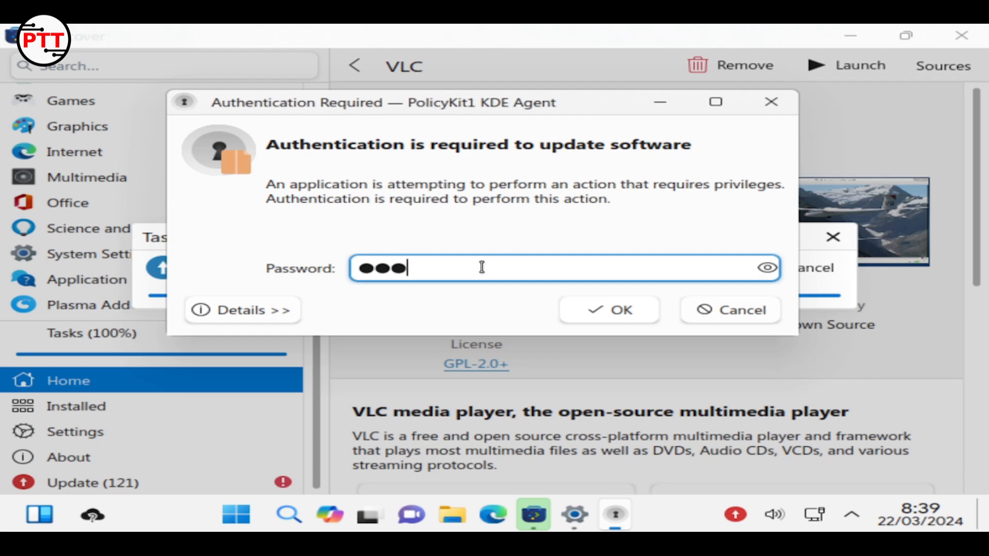
type("•••••")
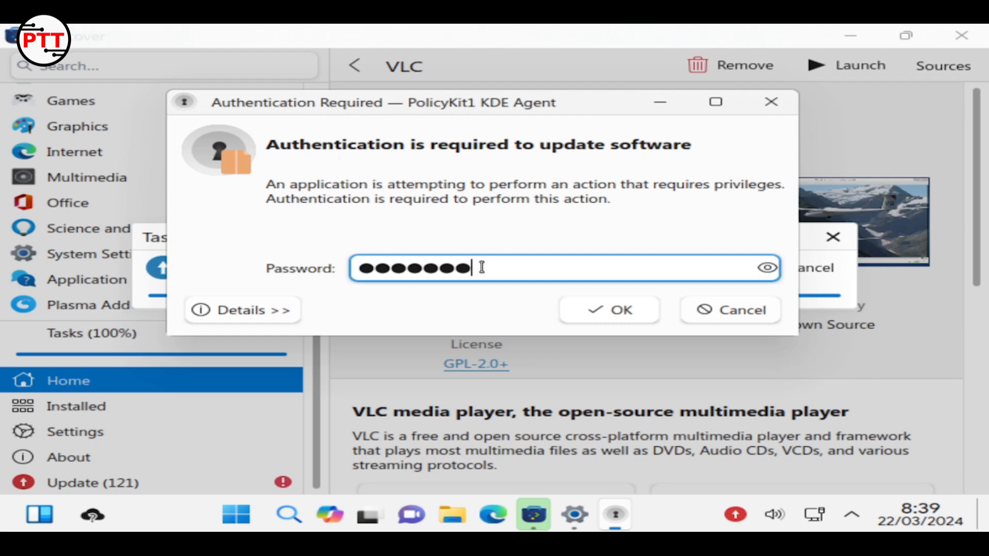
key("Return")
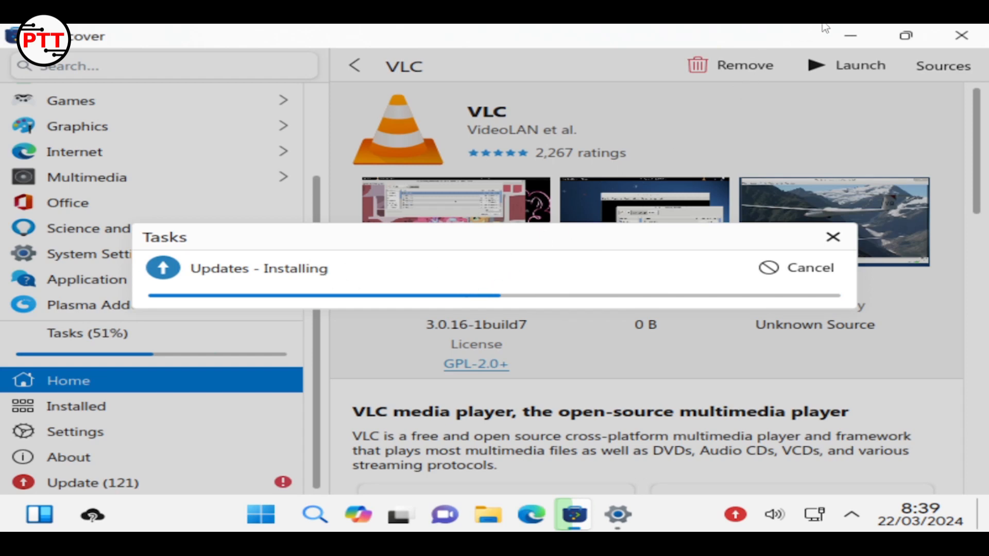
left_click(863, 30)
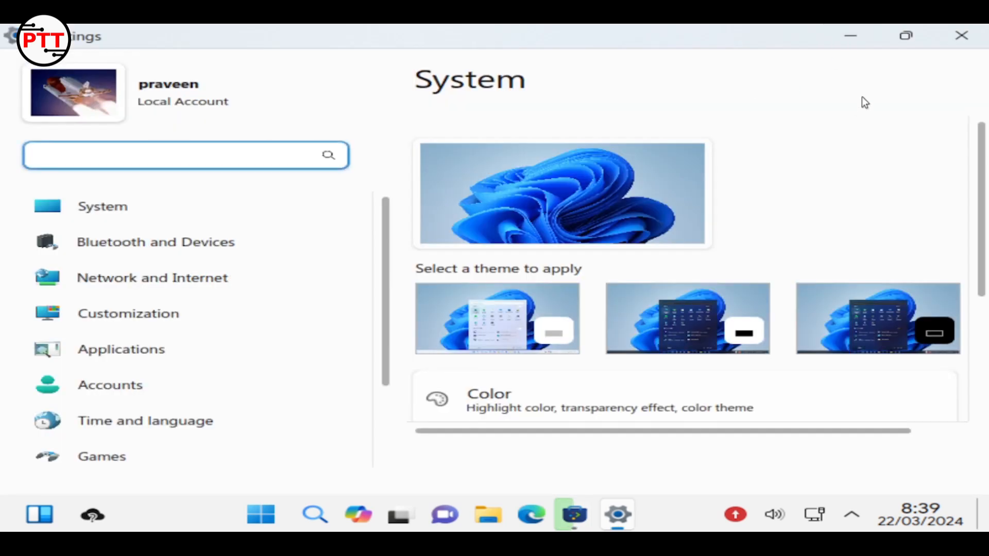
Apply the dark desktop theme in System Settings and dismiss the PowerToys trial notification
scroll(296, 295, "down", 3)
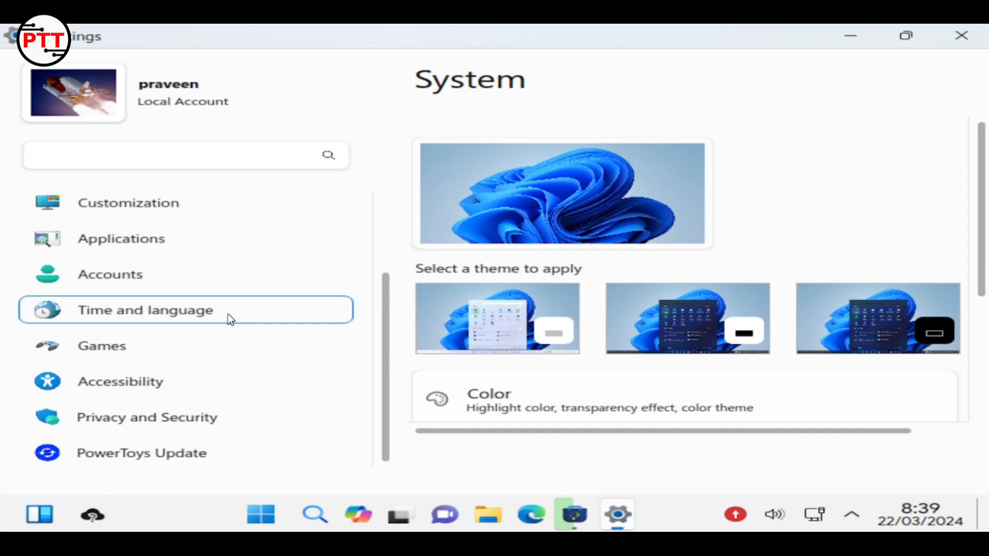
left_click(868, 305)
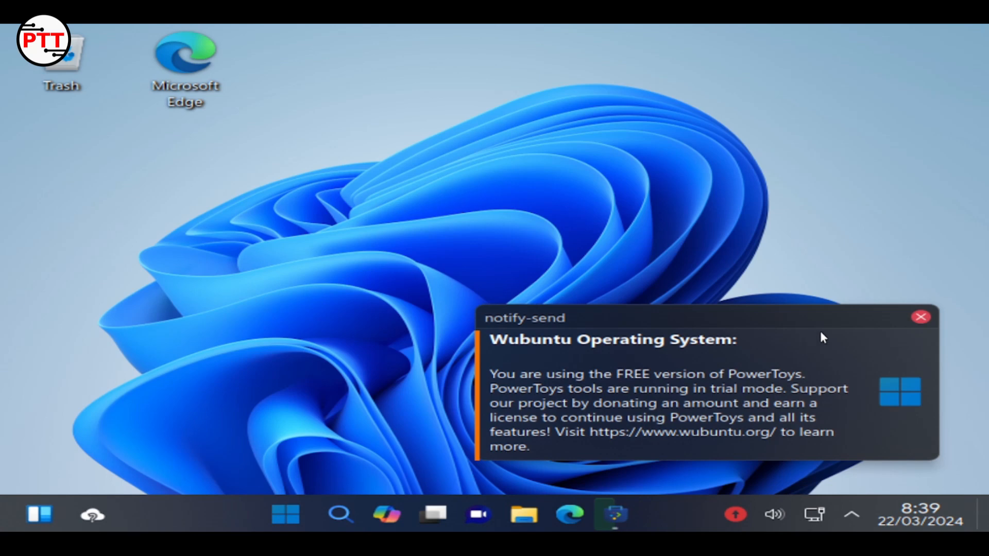
left_click(920, 317)
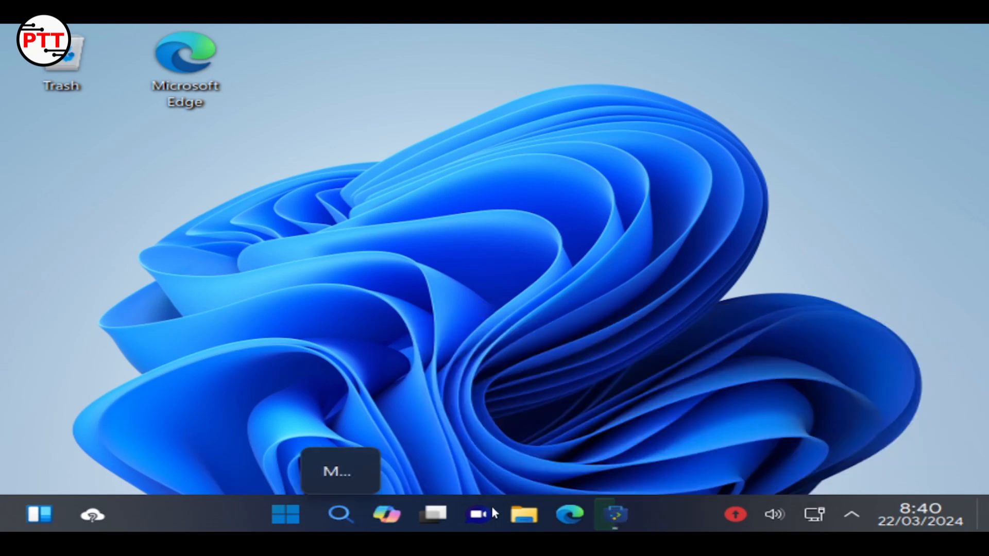
Scroll the Start menu's All apps list to OnlyOffice Center, Excel, PowerPoint and Word
left_click(288, 512)
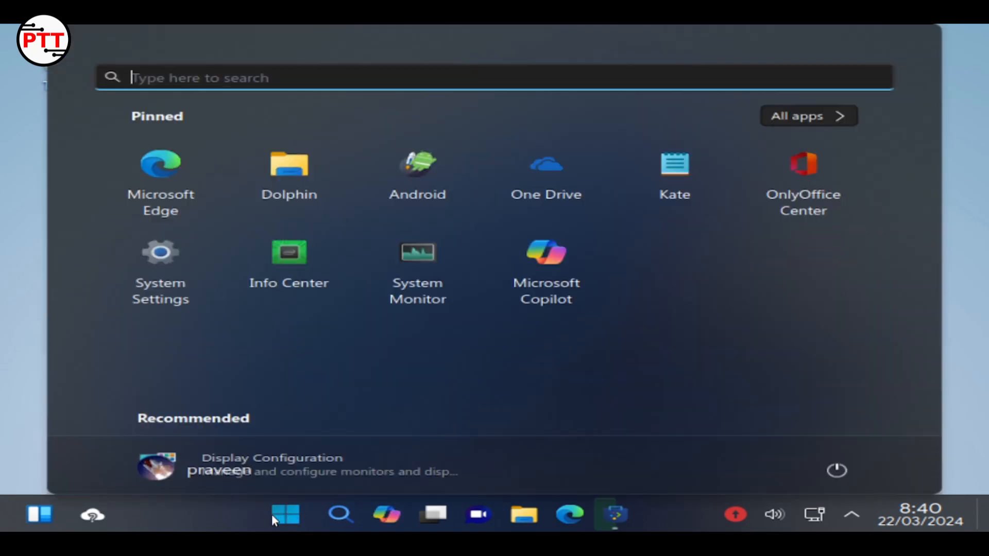
left_click(541, 339)
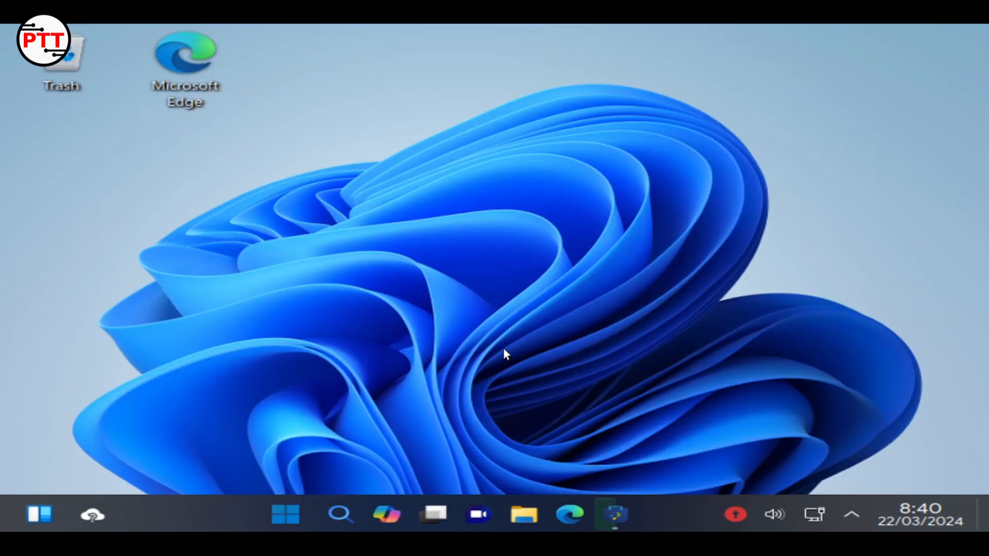
left_click(286, 513)
left_click(801, 125)
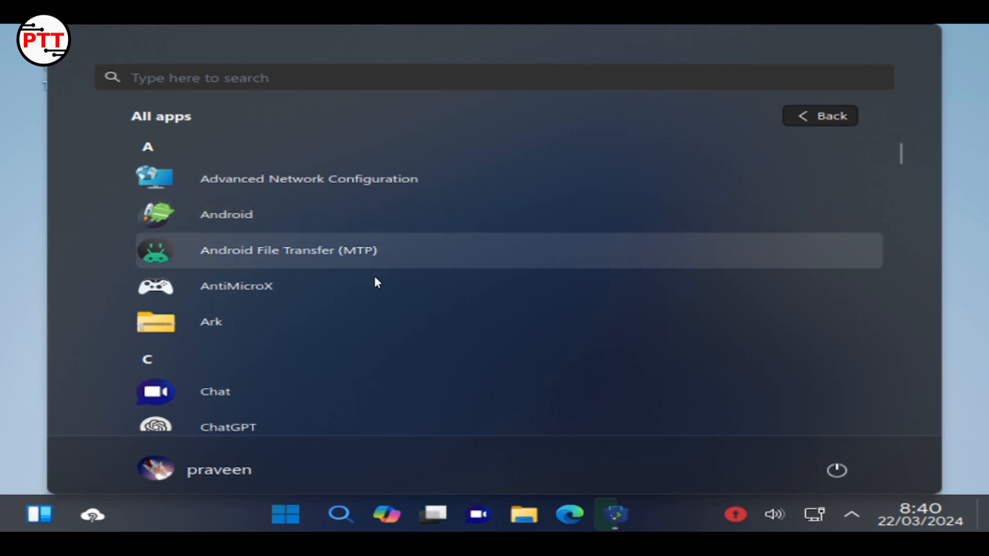
scroll(381, 286, "down", 3)
scroll(394, 293, "down", 12)
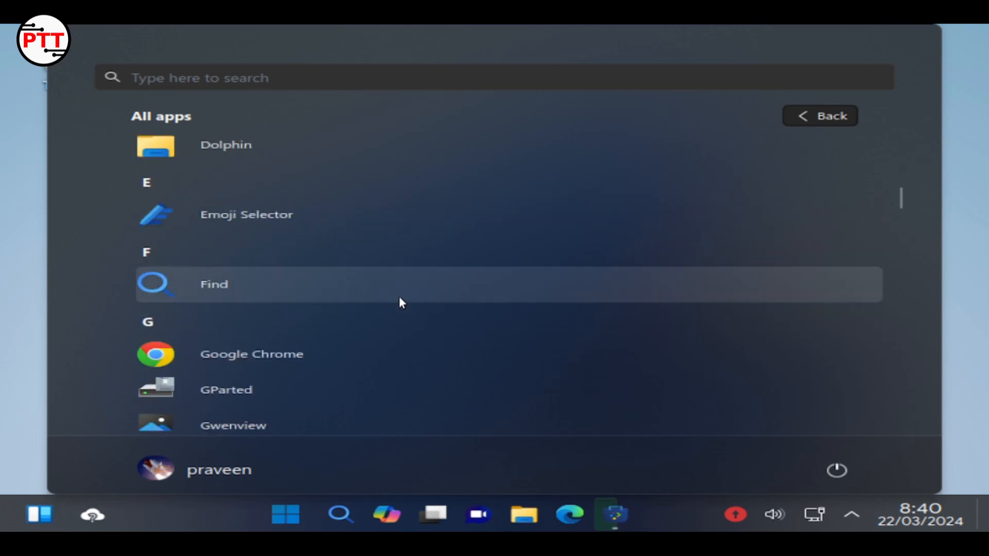
scroll(401, 307, "down", 15)
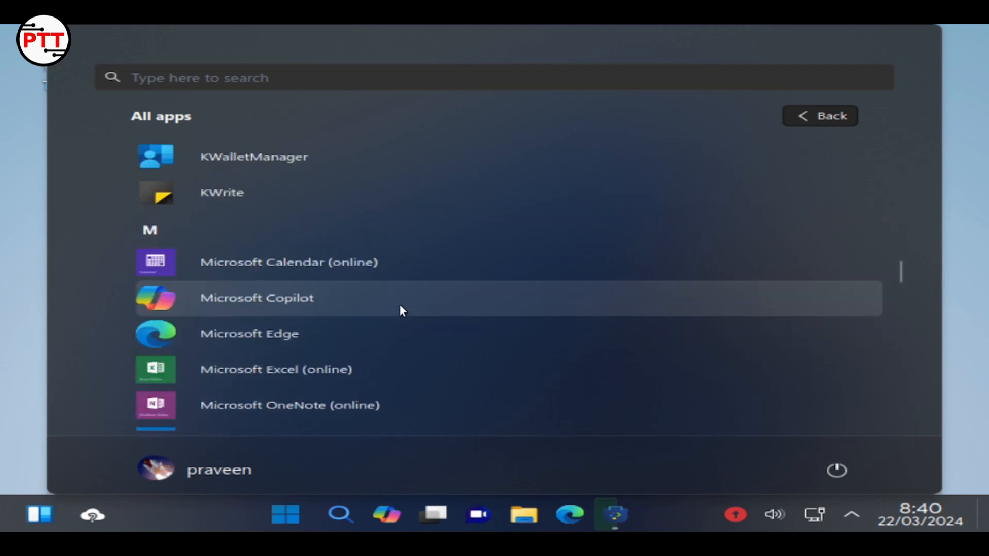
scroll(402, 306, "up", 8)
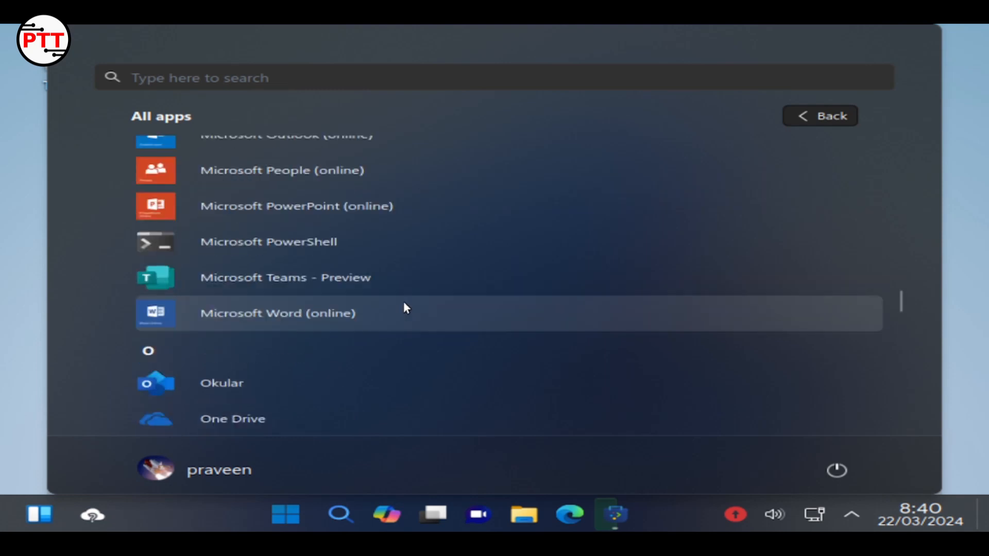
scroll(405, 308, "down", 3)
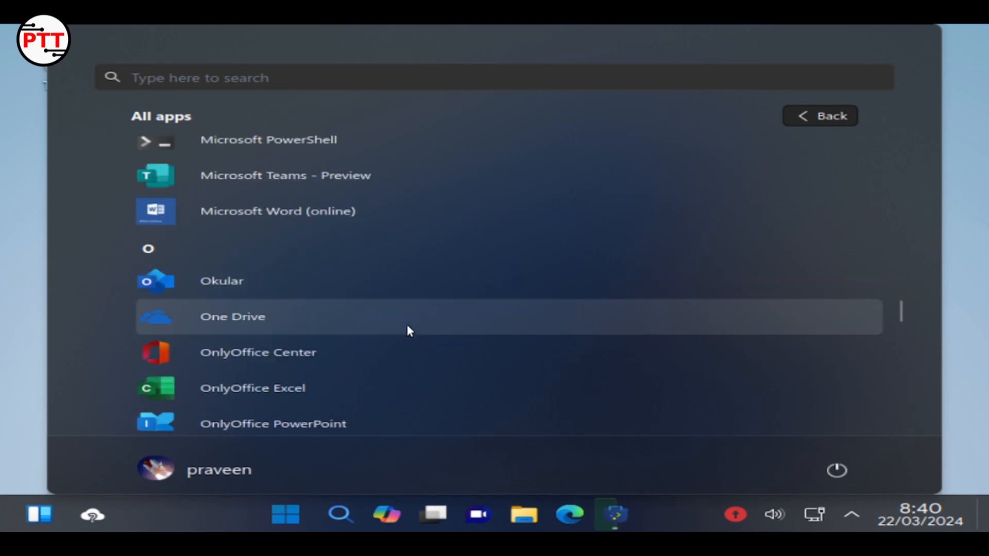
scroll(409, 328, "down", 1)
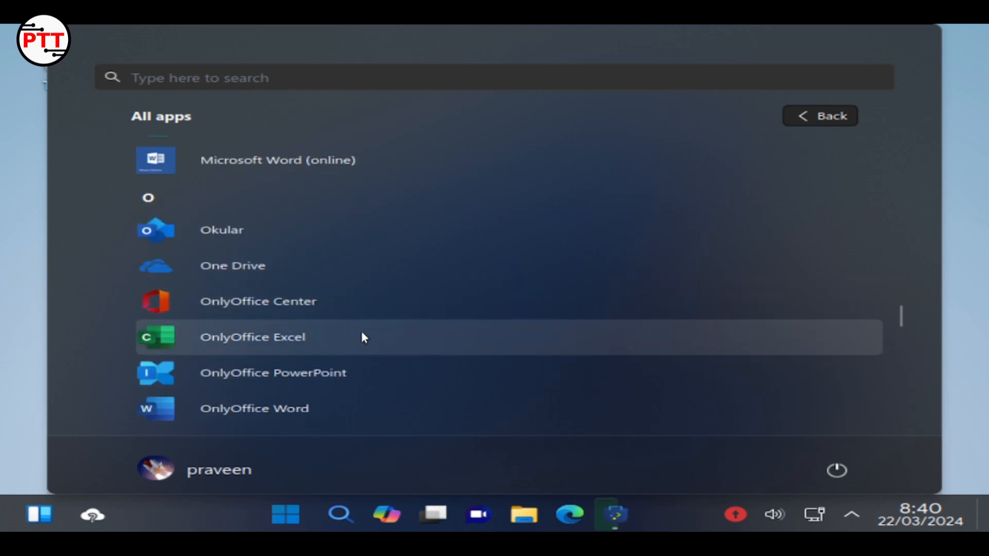
scroll(324, 387, "down", 1)
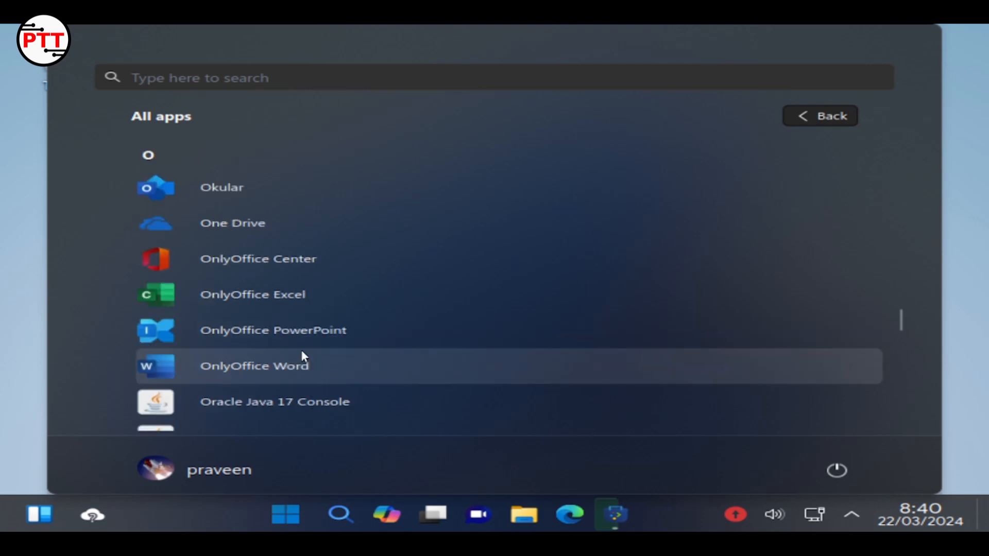
Open a blank Document1.docx in maximized OnlyOffice Word, browse its Styles gallery, then close it
left_click(305, 372)
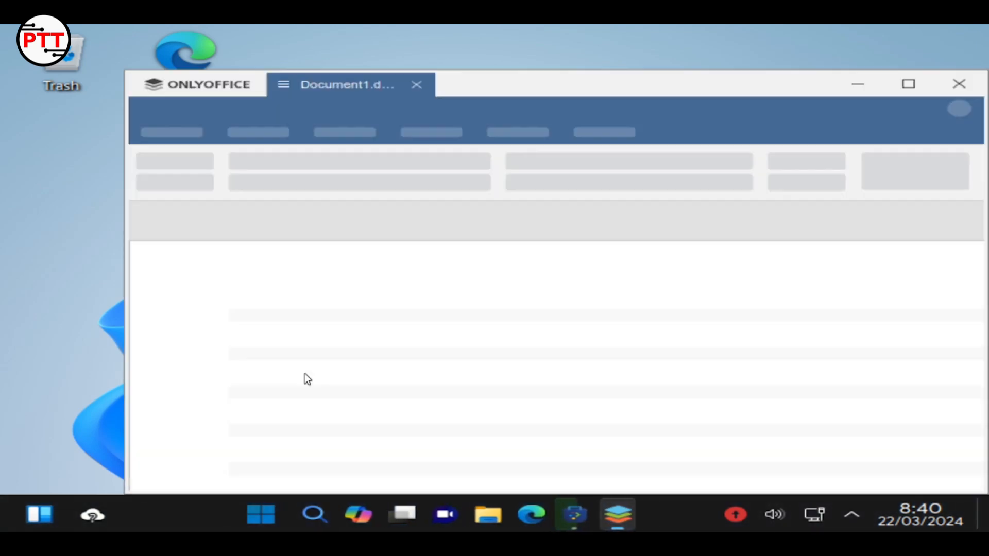
left_click(907, 86)
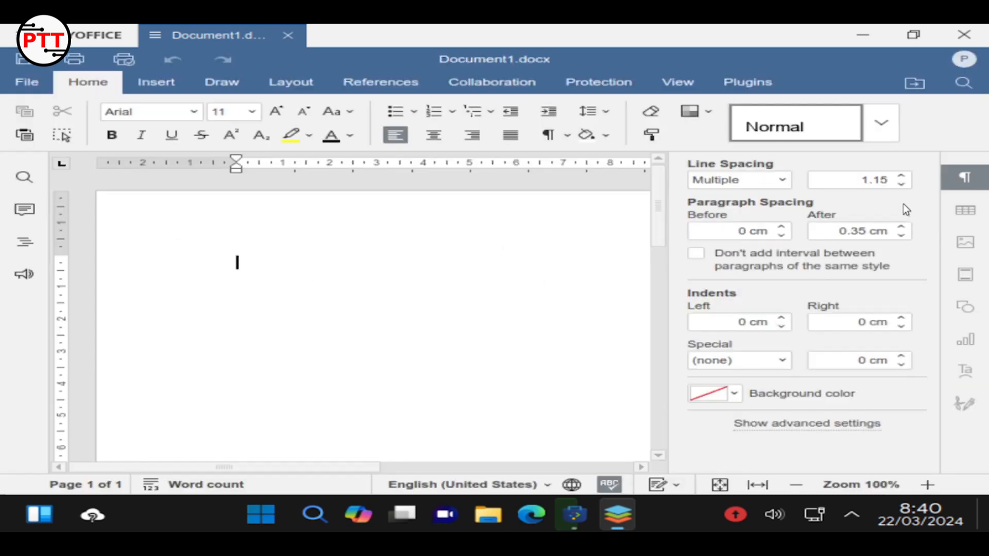
left_click(958, 184)
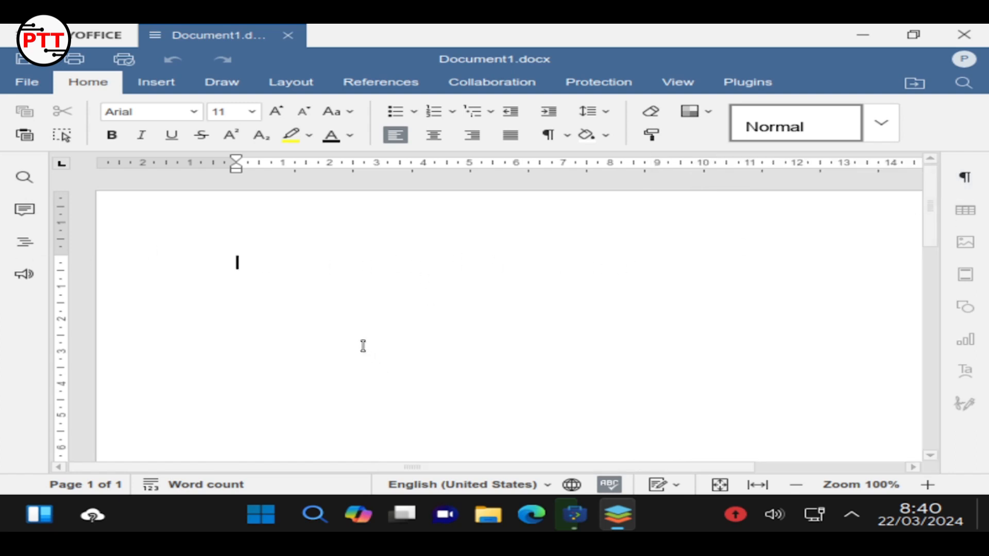
left_click(881, 125)
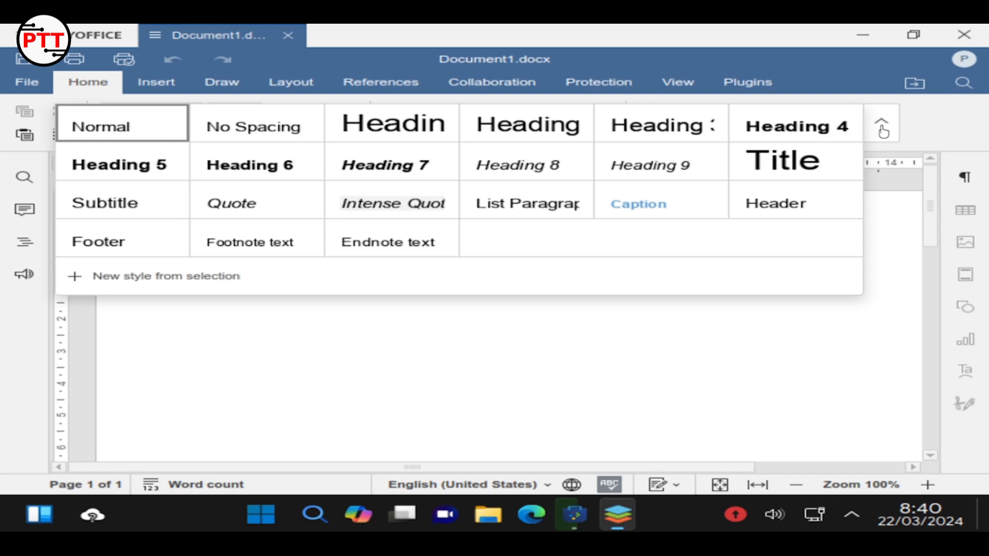
left_click(883, 128)
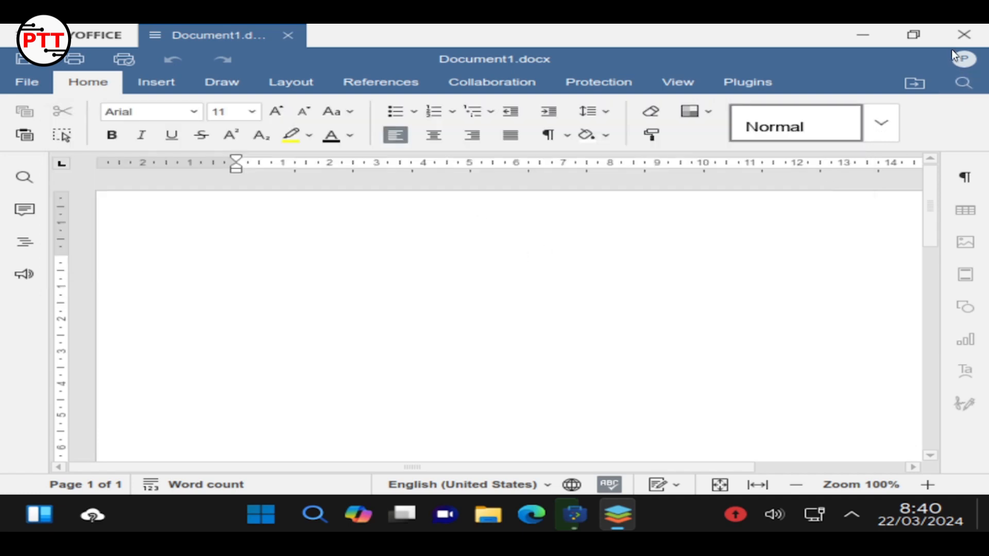
left_click(958, 33)
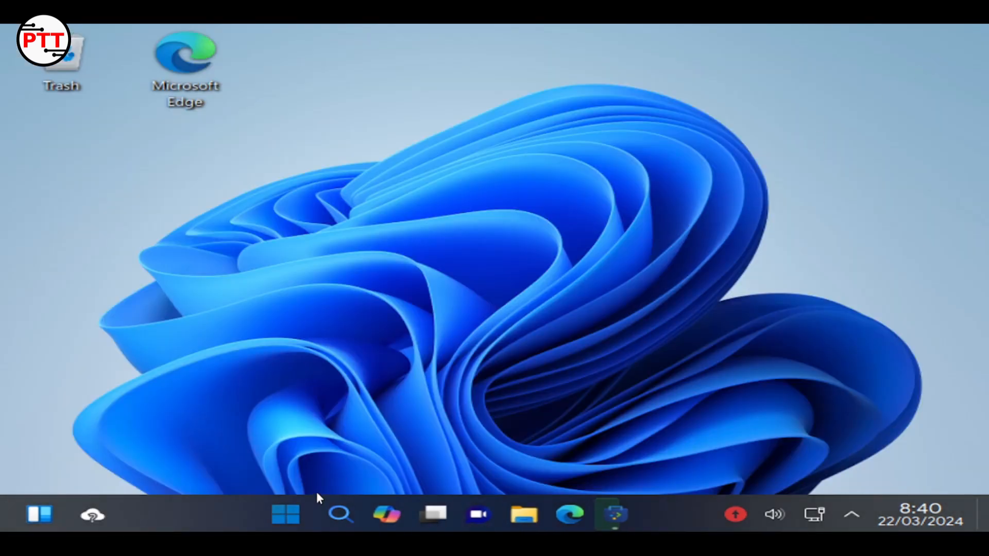
left_click(285, 514)
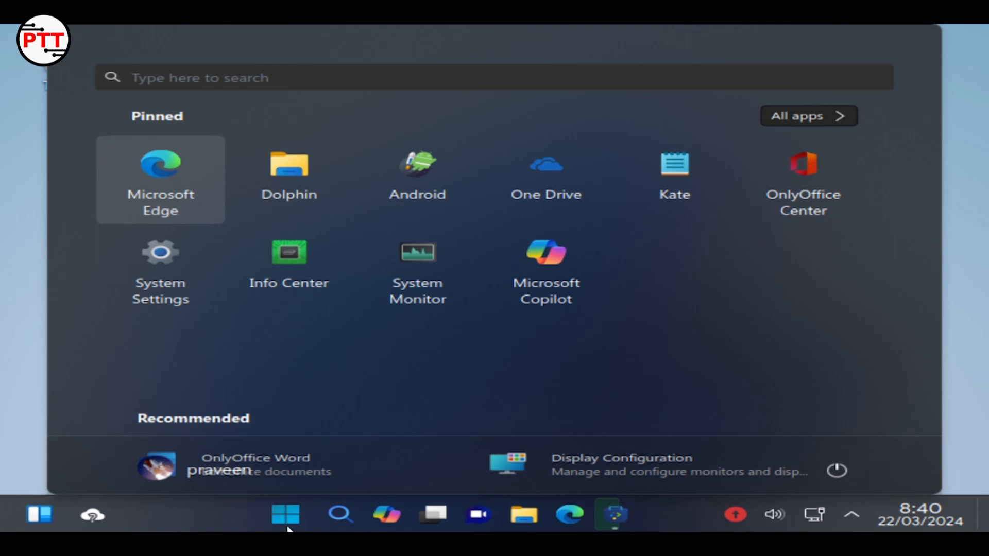
left_click(788, 114)
scroll(446, 371, "down", 15)
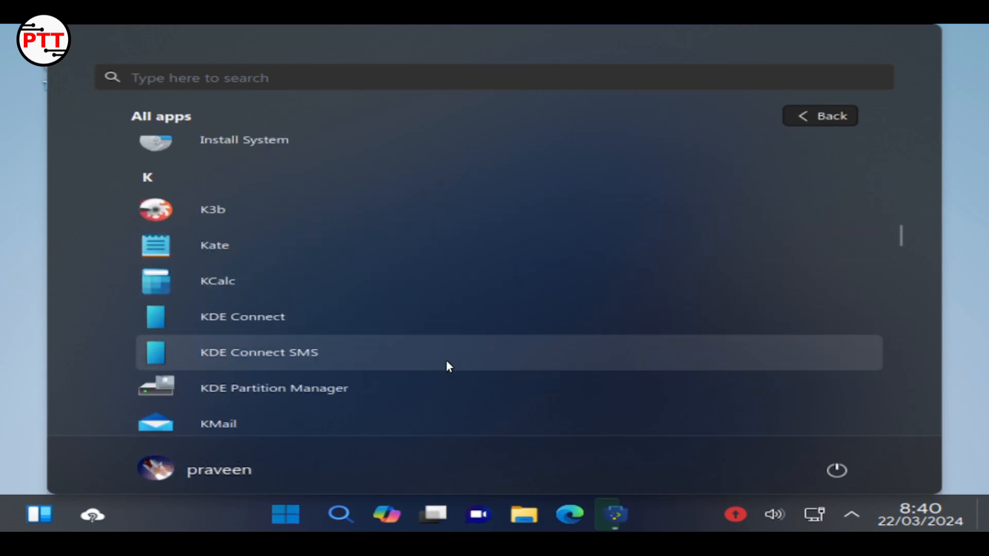
scroll(449, 366, "down", 15)
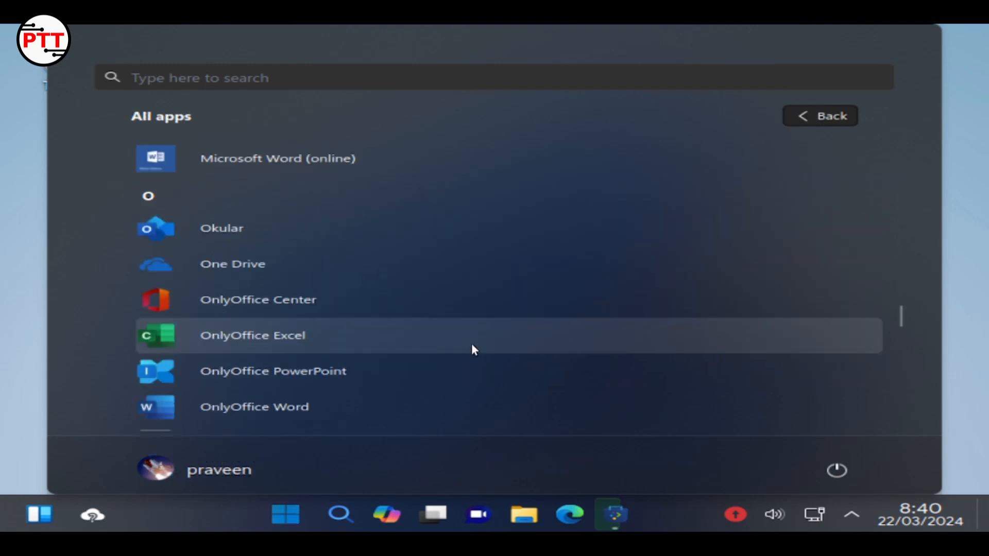
scroll(474, 352, "down", 10)
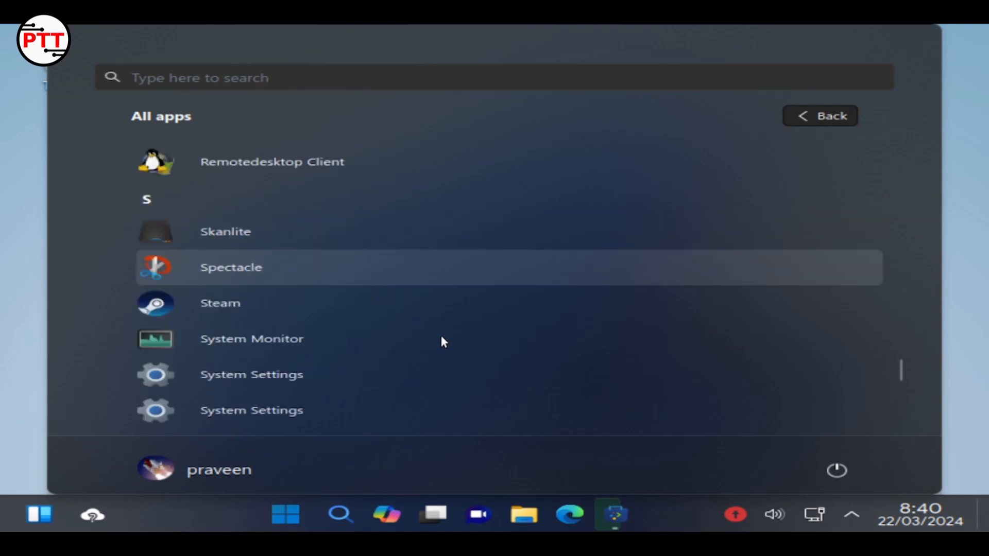
scroll(447, 342, "down", 5)
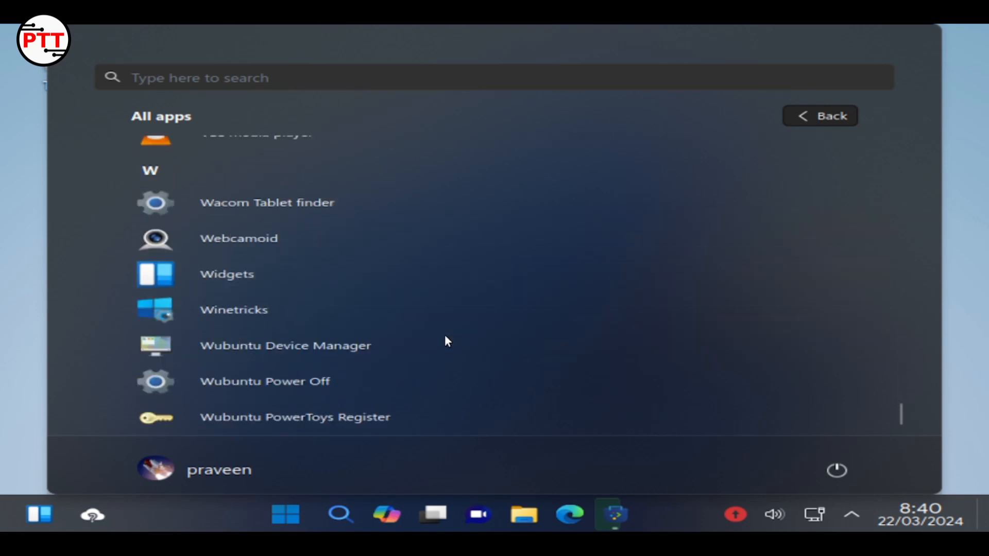
left_click(33, 440)
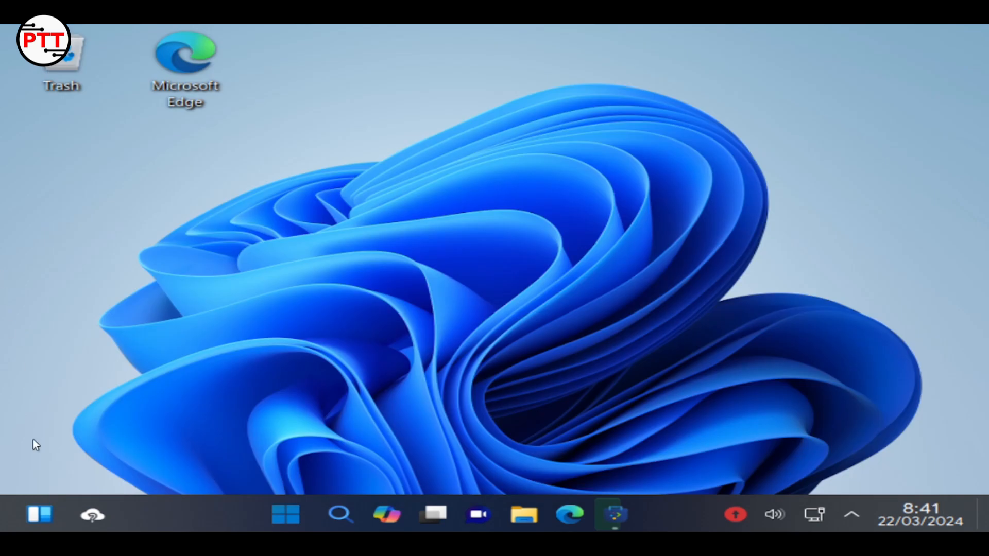
Add the Individual Core Usage widget to the desktop from the Widgets gallery
left_click(40, 515)
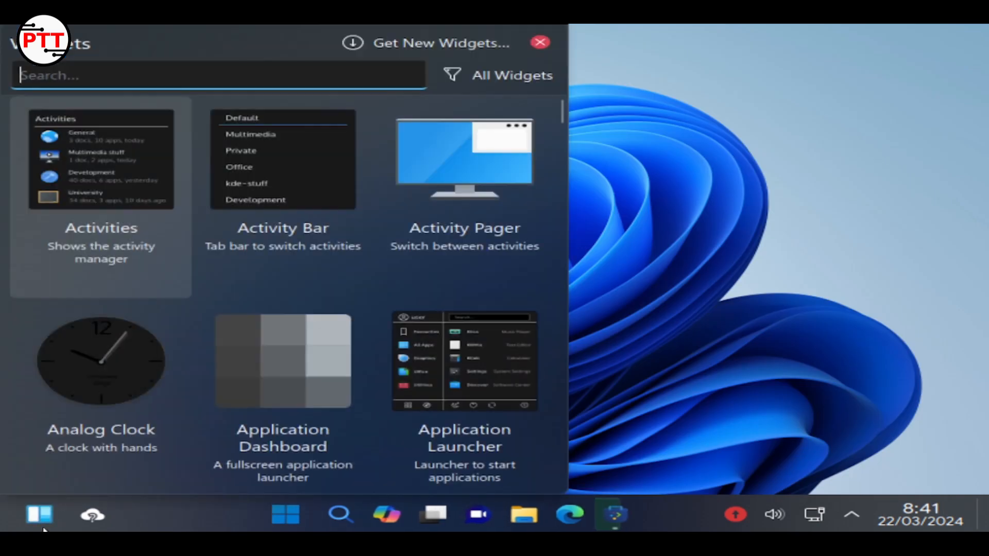
scroll(348, 305, "down", 1)
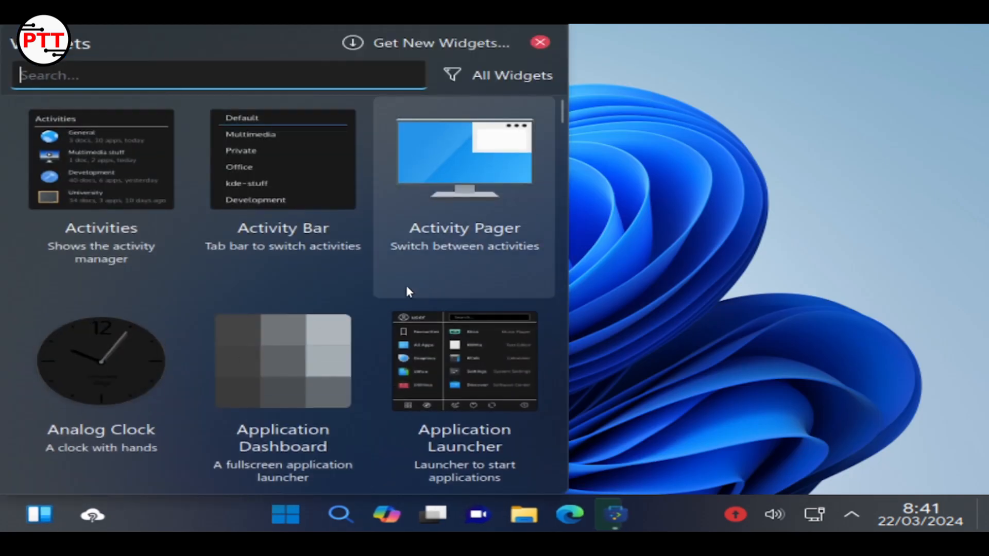
scroll(277, 309, "down", 10)
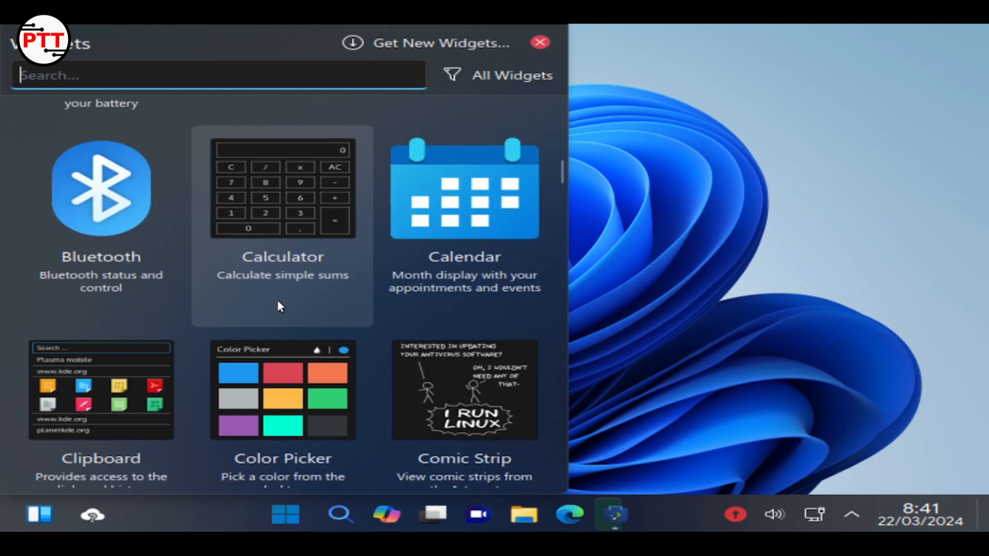
scroll(277, 301, "down", 15)
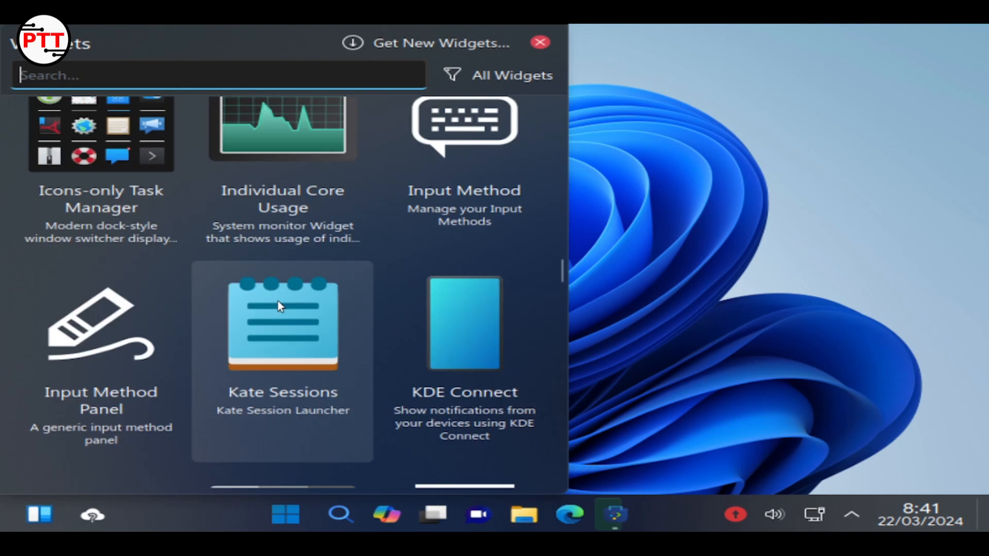
scroll(277, 301, "down", 3)
scroll(278, 301, "up", 8)
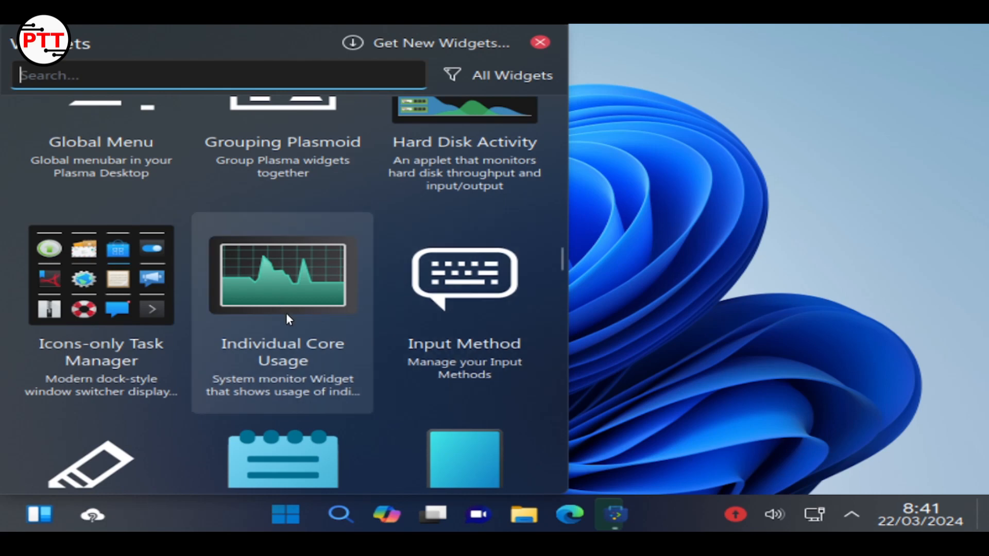
left_click_drag(286, 316, 719, 267)
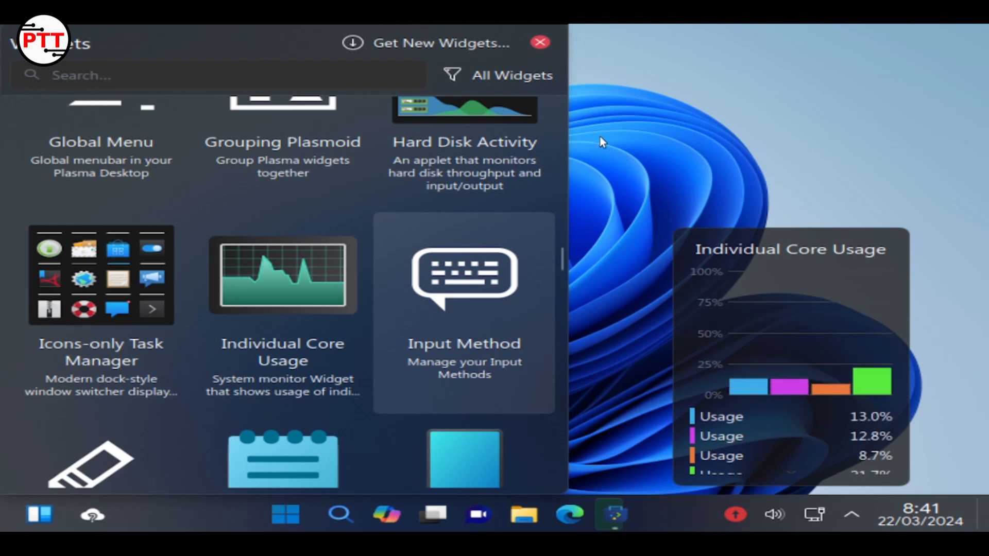
left_click(540, 42)
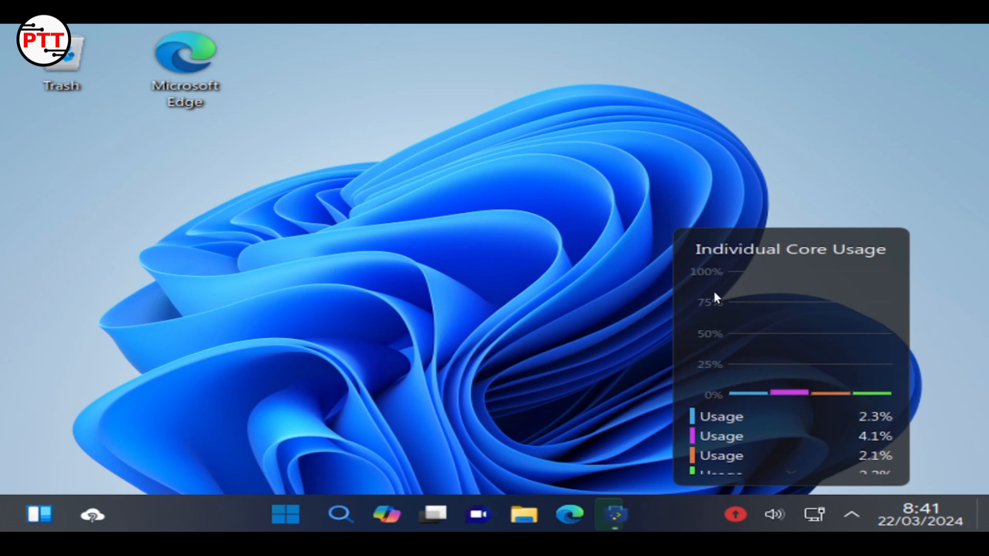
Remove the Individual Core Usage widget, dismiss its notification, and bring Discover back
scroll(814, 447, "down", 1)
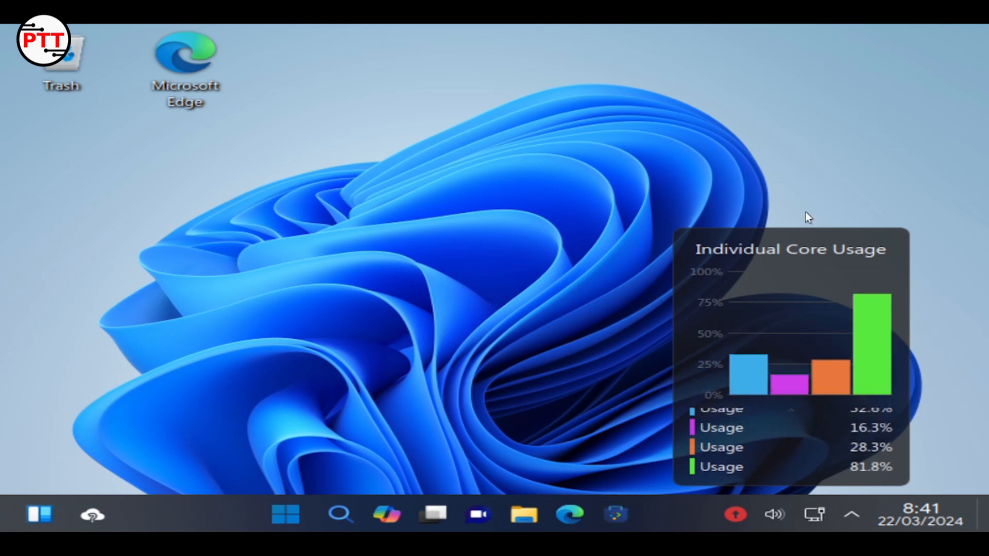
right_click(829, 294)
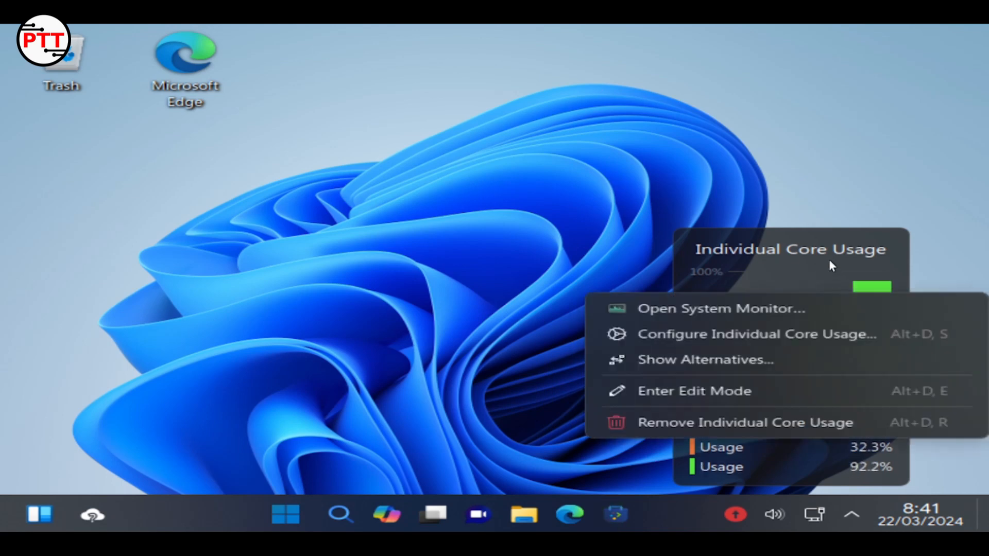
left_click(729, 433)
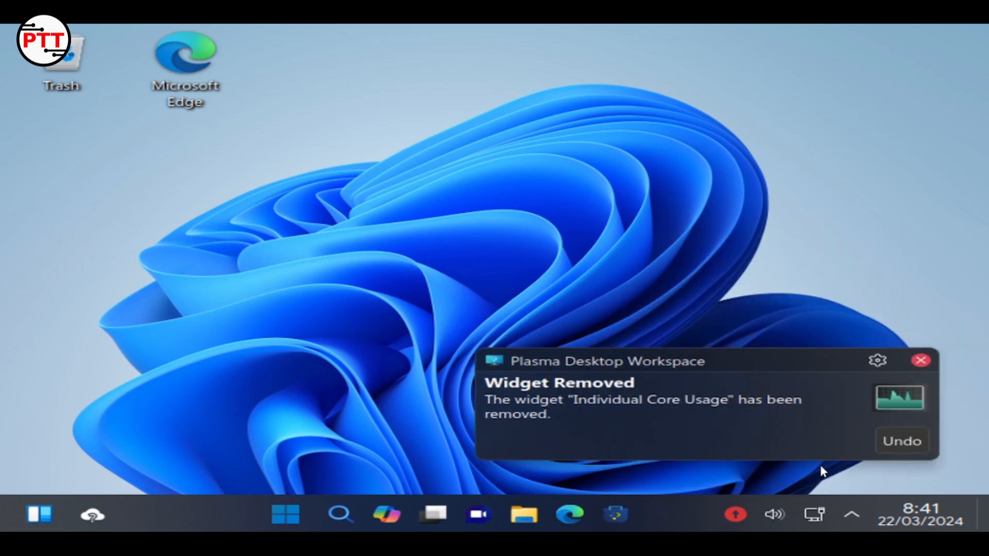
left_click(920, 362)
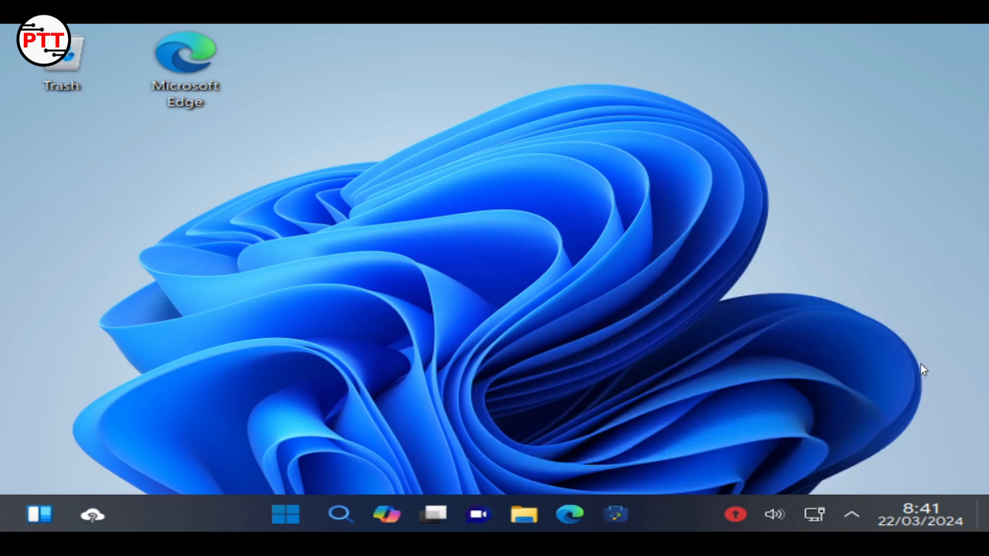
left_click(623, 514)
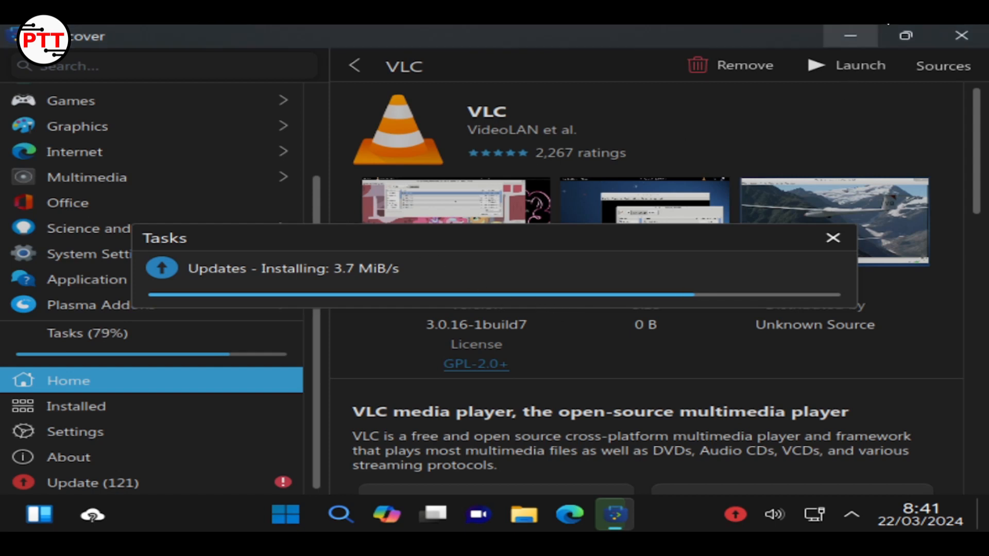
Minimize and restore Discover, check the Tasks progress, and open the Update (121) list
left_click(848, 39)
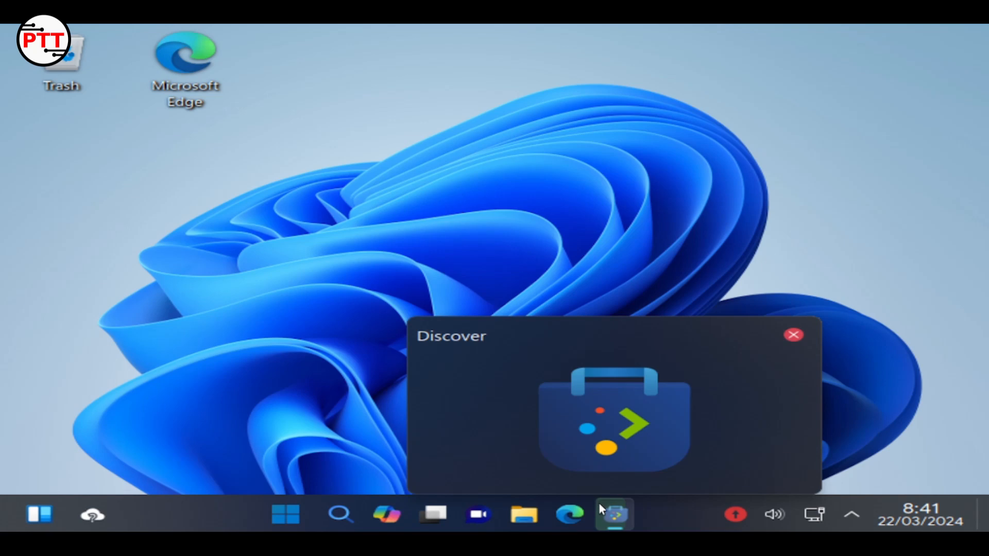
left_click(598, 503)
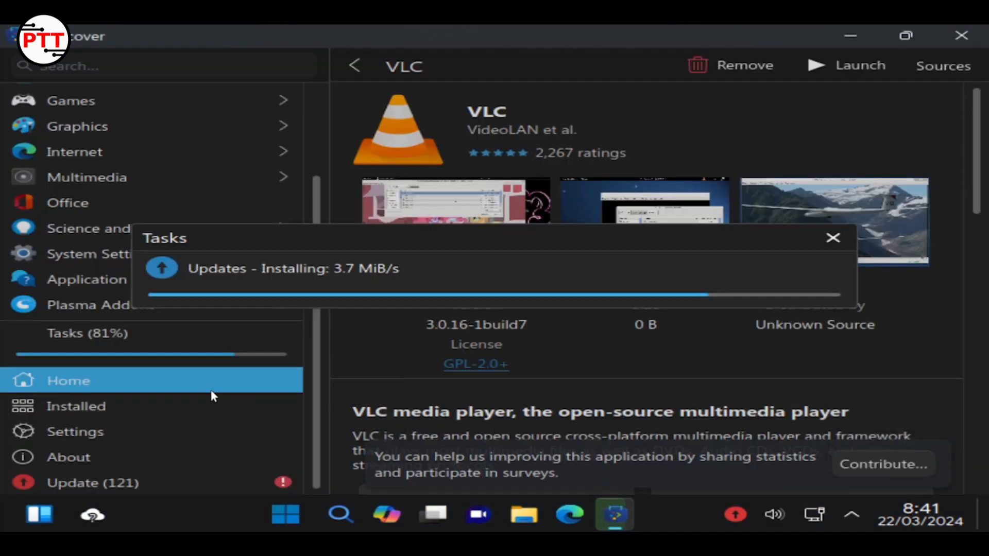
left_click(227, 334)
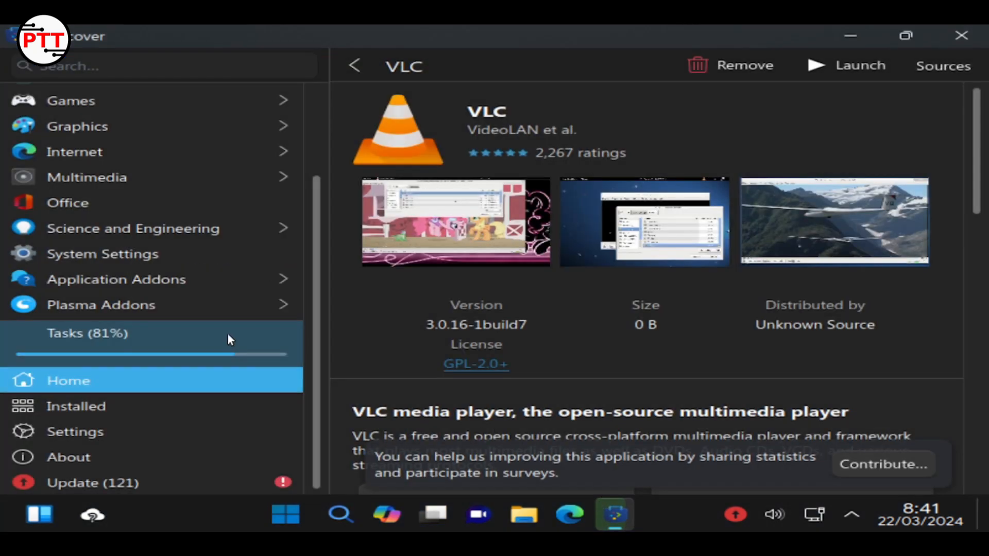
left_click(228, 335)
left_click(222, 333)
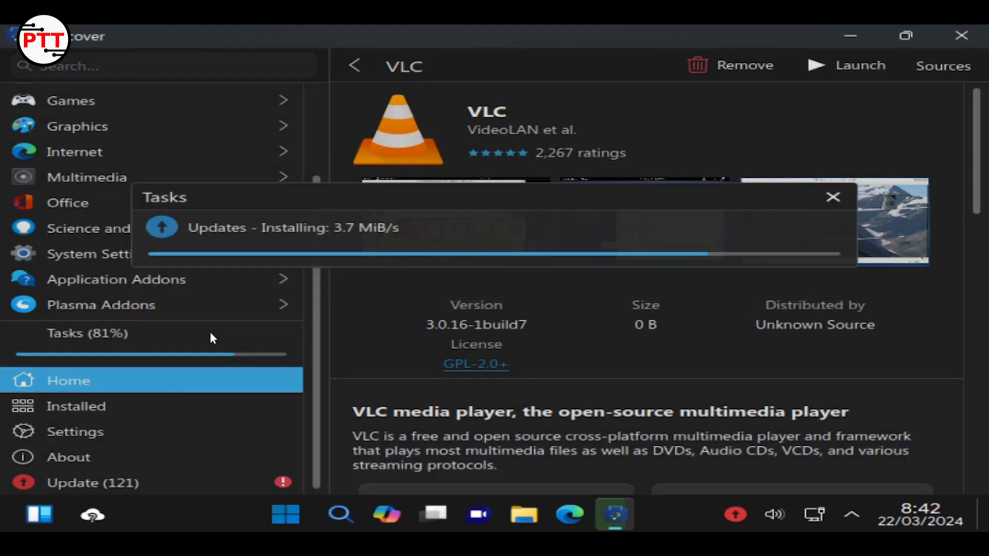
left_click(161, 481)
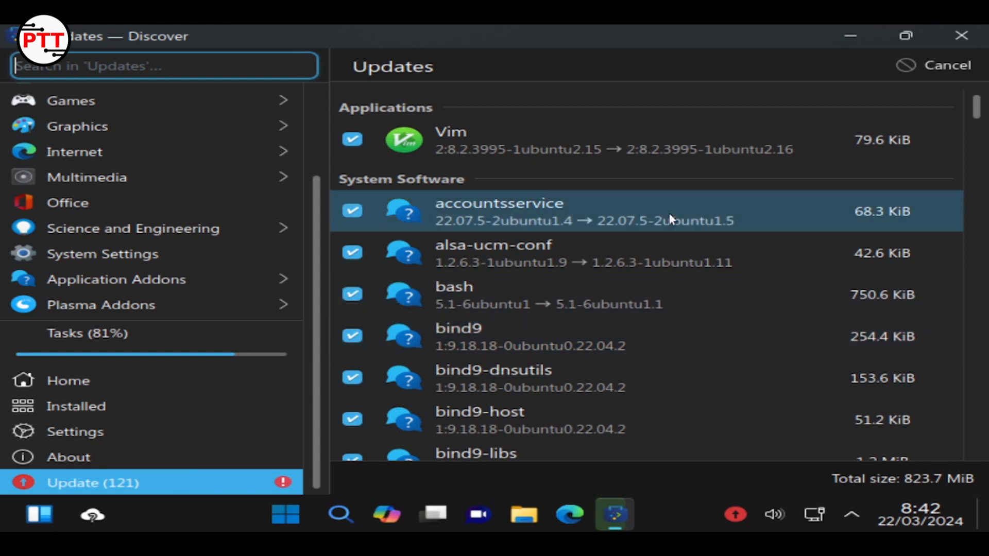
Check the update installation progress in the Tasks popup, then close it
scroll(657, 222, "down", 1)
scroll(657, 229, "down", 2)
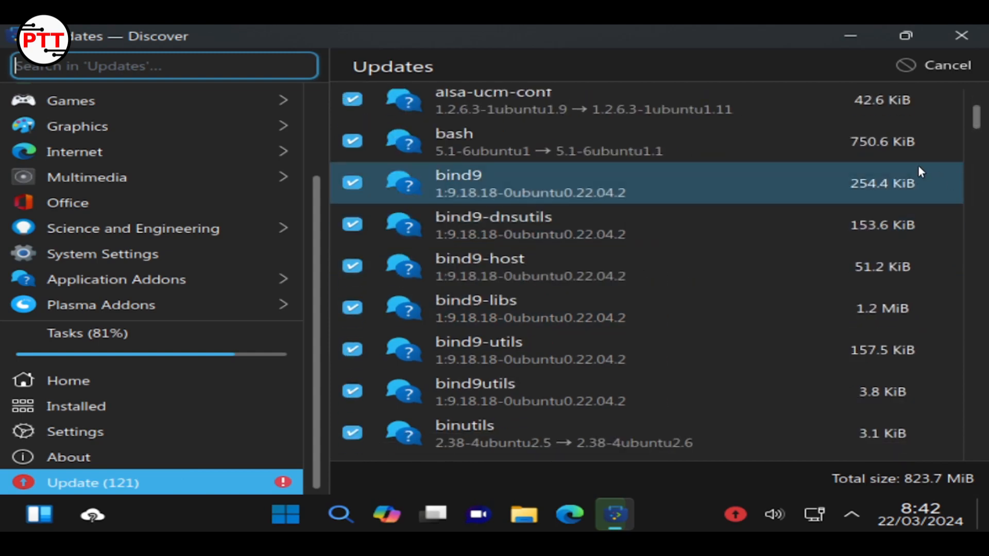
scroll(916, 167, "up", 3)
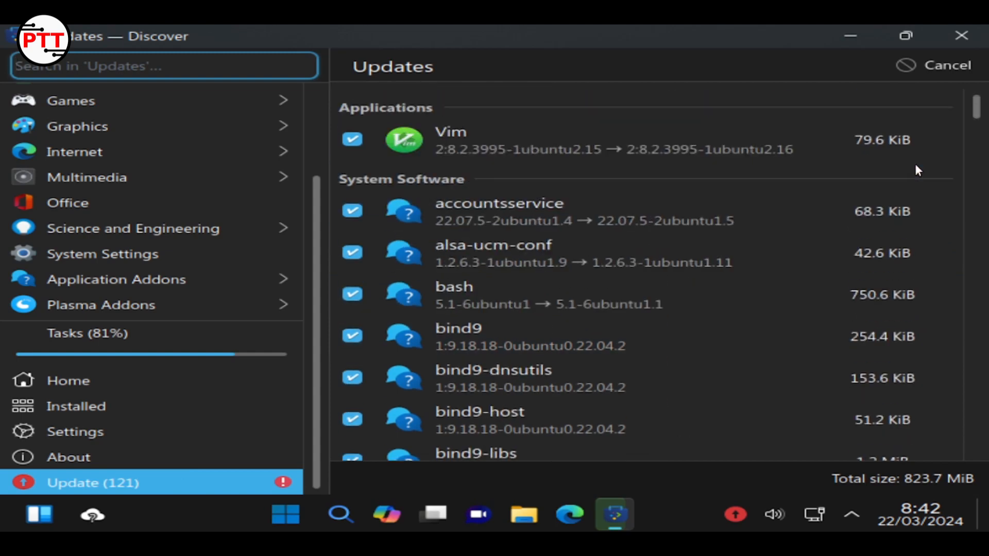
left_click(199, 345)
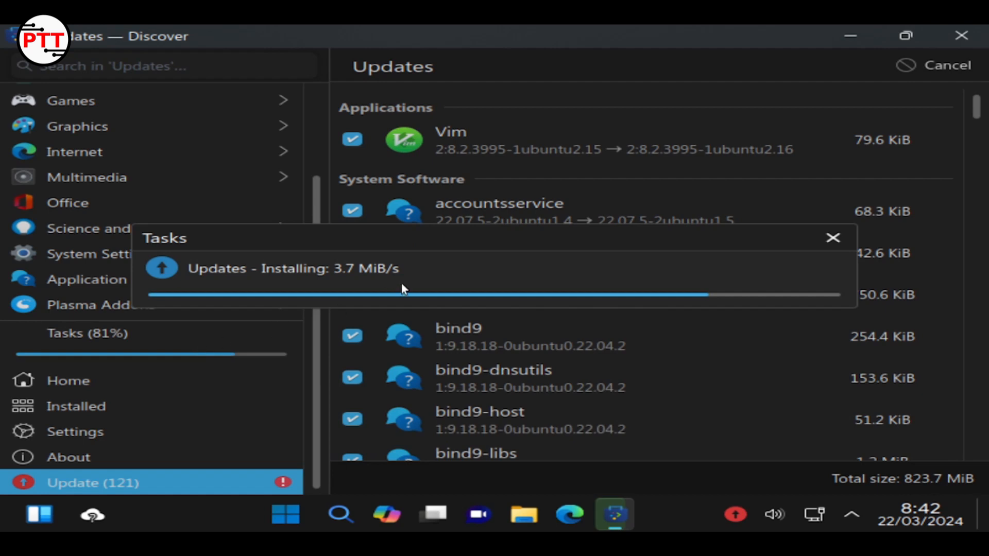
left_click_drag(458, 224, 468, 173)
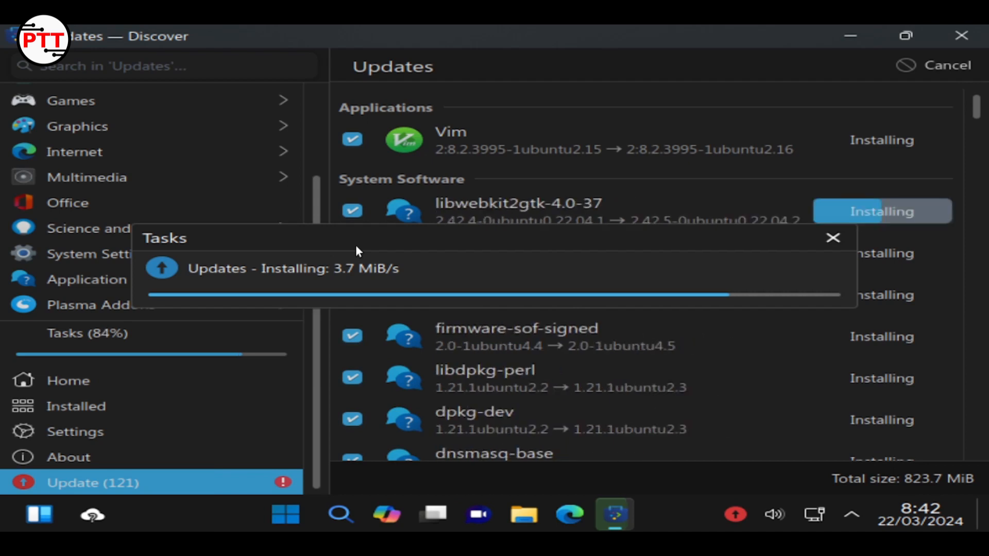
left_click(282, 329)
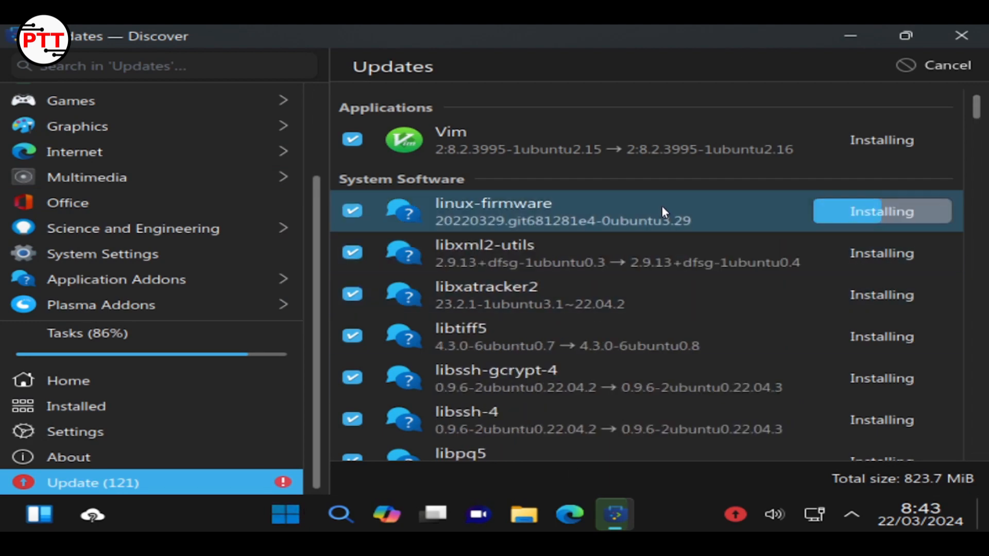
Scroll through the pending updates and reopen the progress popup showing 86%
scroll(667, 300, "down", 15)
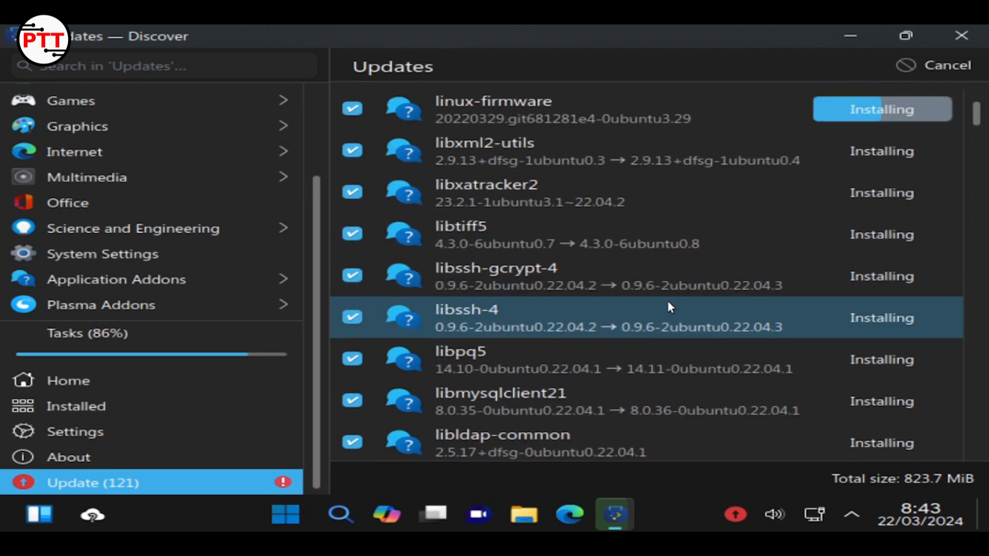
scroll(664, 304, "down", 20)
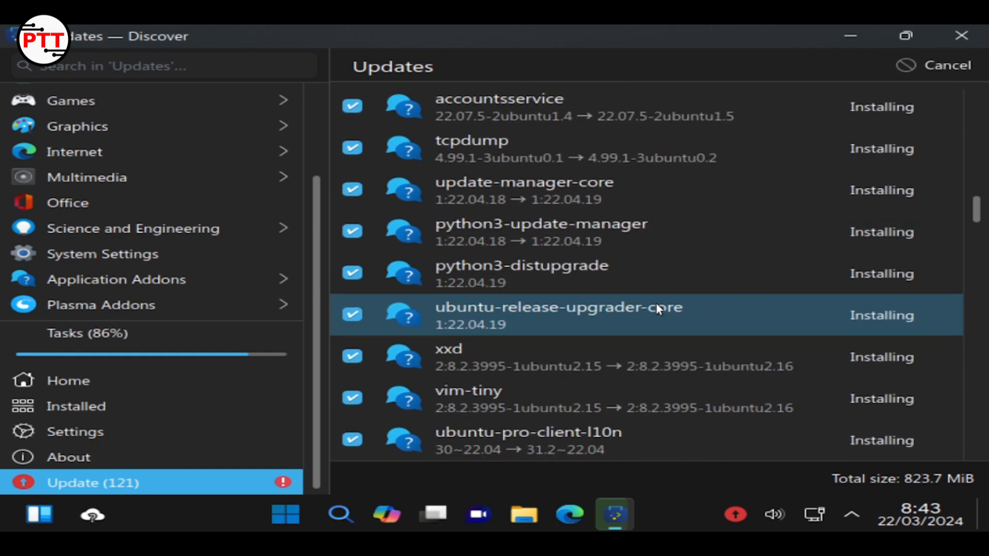
scroll(657, 309, "down", 20)
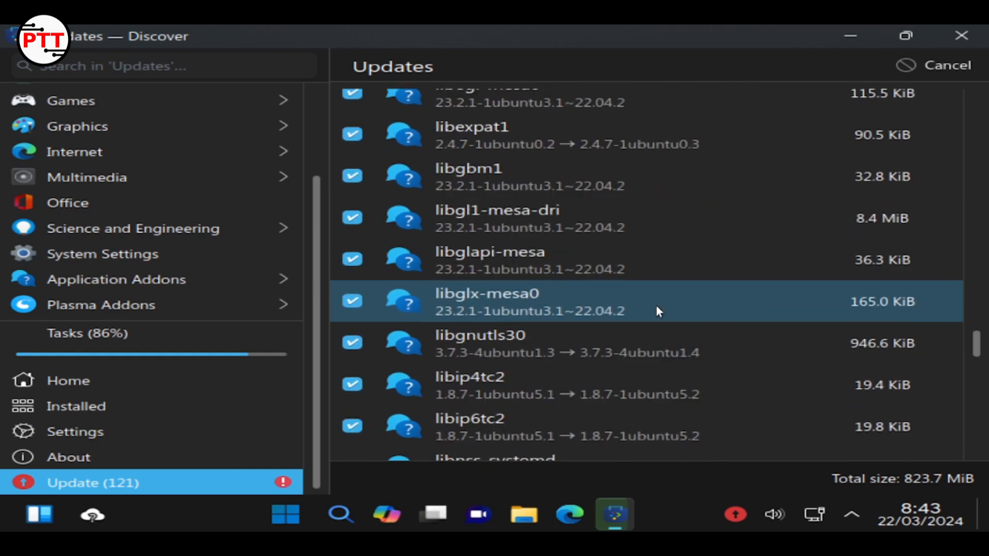
scroll(651, 308, "down", 8)
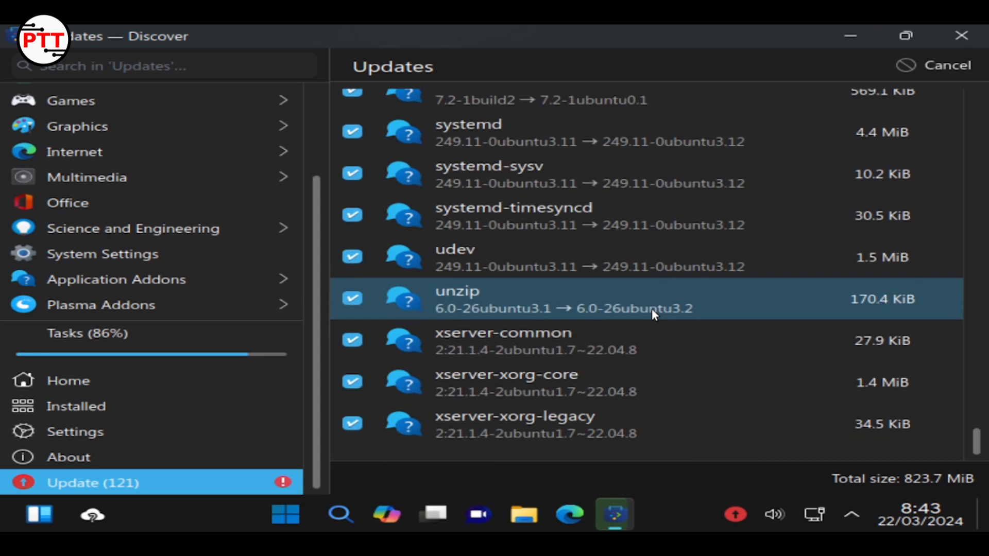
left_click_drag(977, 442, 978, 28)
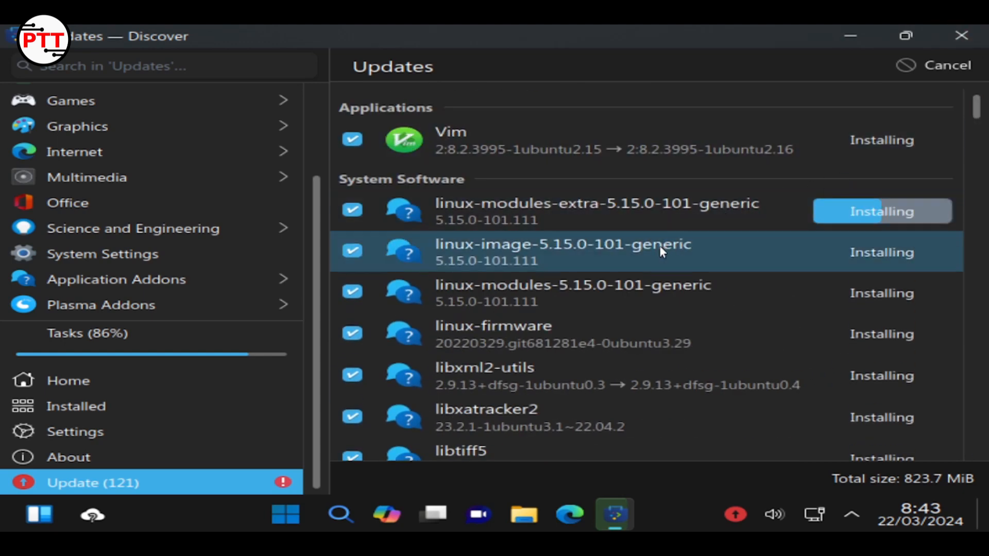
left_click(132, 351)
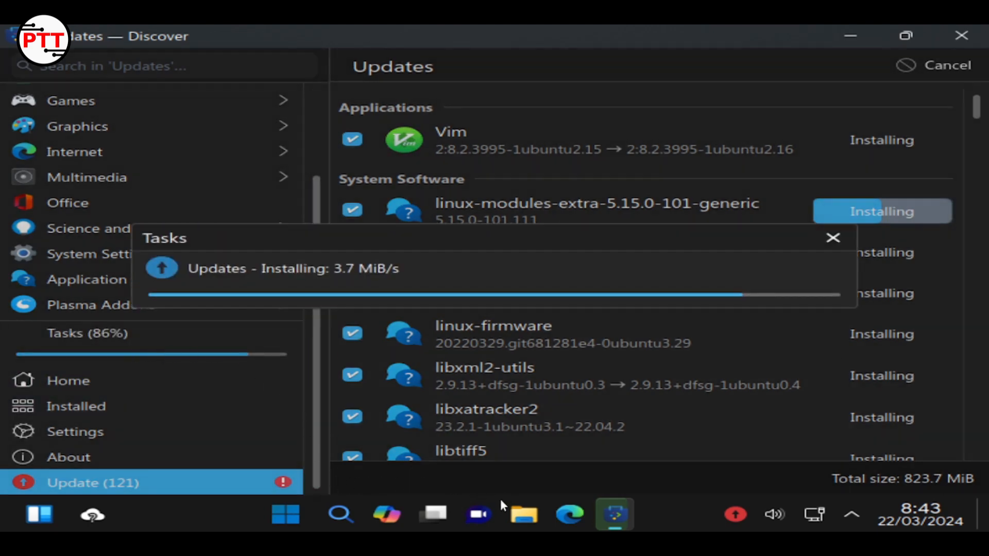
Open Dolphin from the taskbar and make its window wider, taller and moved up-left
left_click(524, 514)
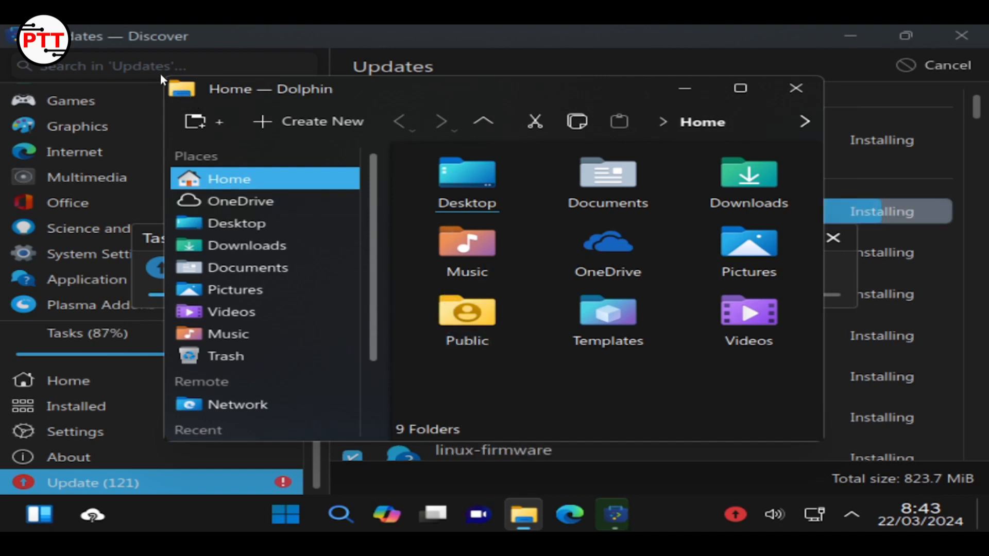
left_click(174, 86)
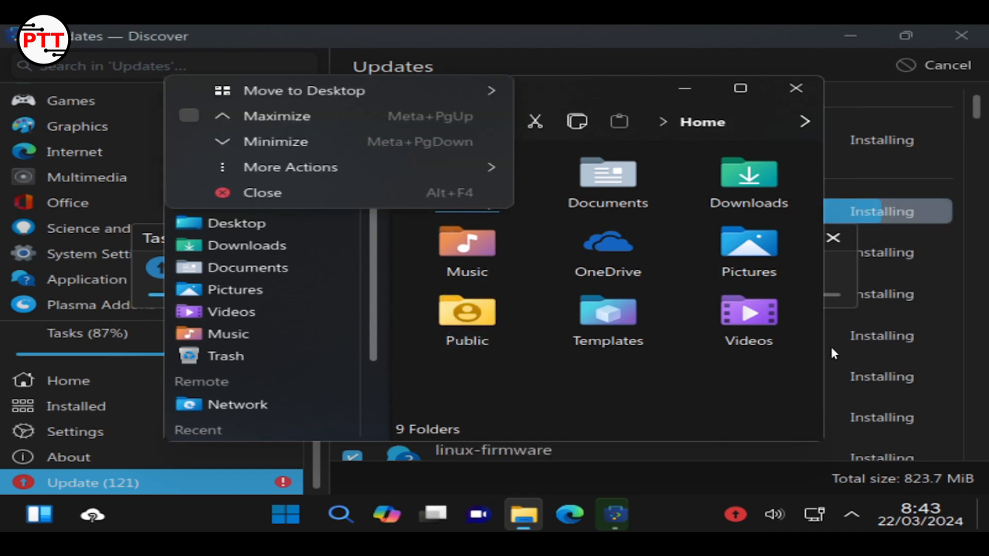
left_click(642, 373)
left_click_drag(828, 345, 974, 344)
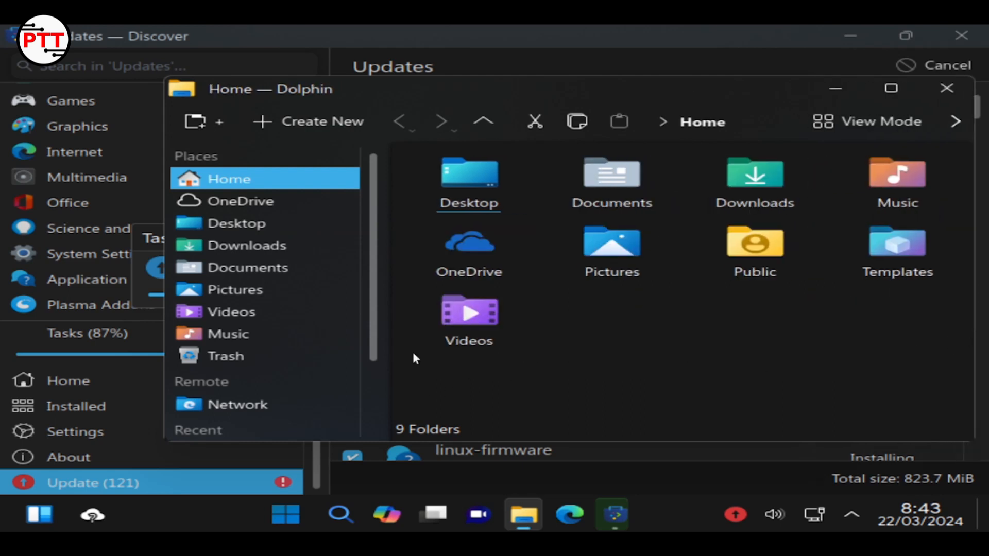
left_click_drag(494, 90, 417, 61)
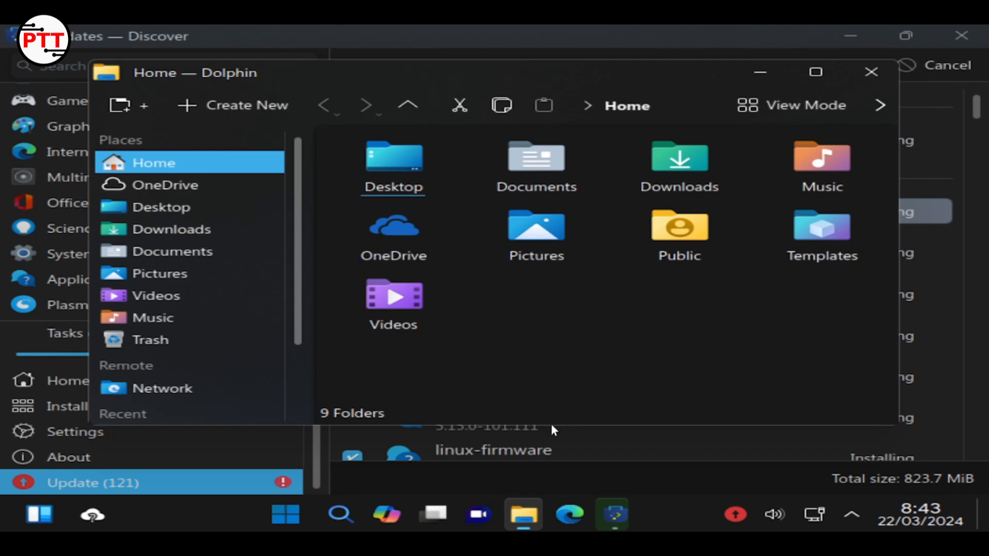
left_click_drag(538, 434, 542, 474)
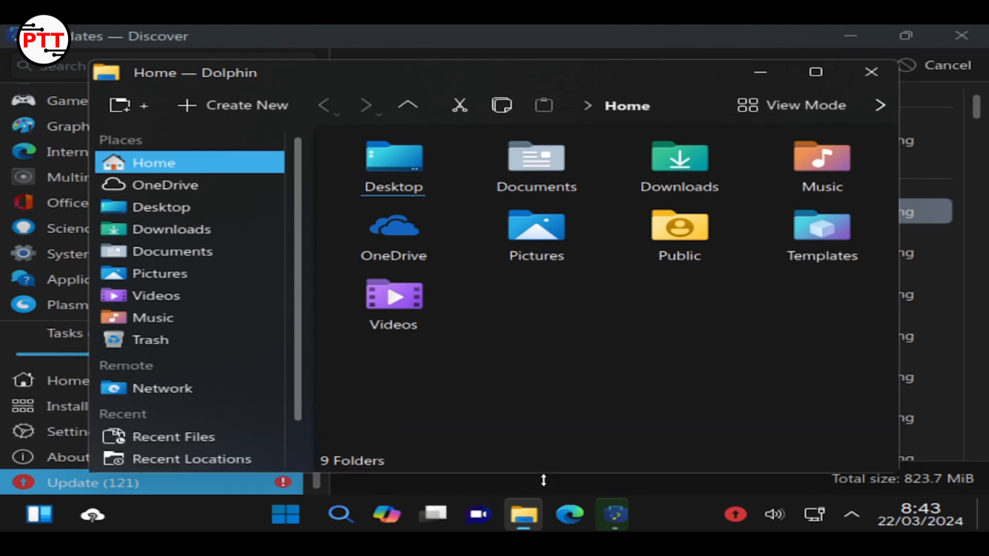
Look through the 25.0 GiB internal drive's folders, then return to the Home folder
scroll(229, 329, "down", 2)
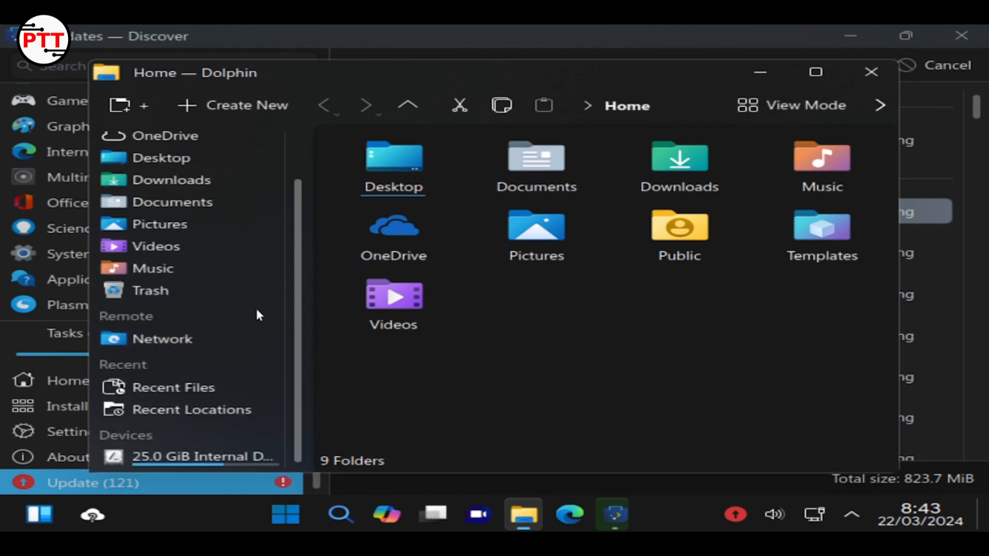
left_click(223, 461)
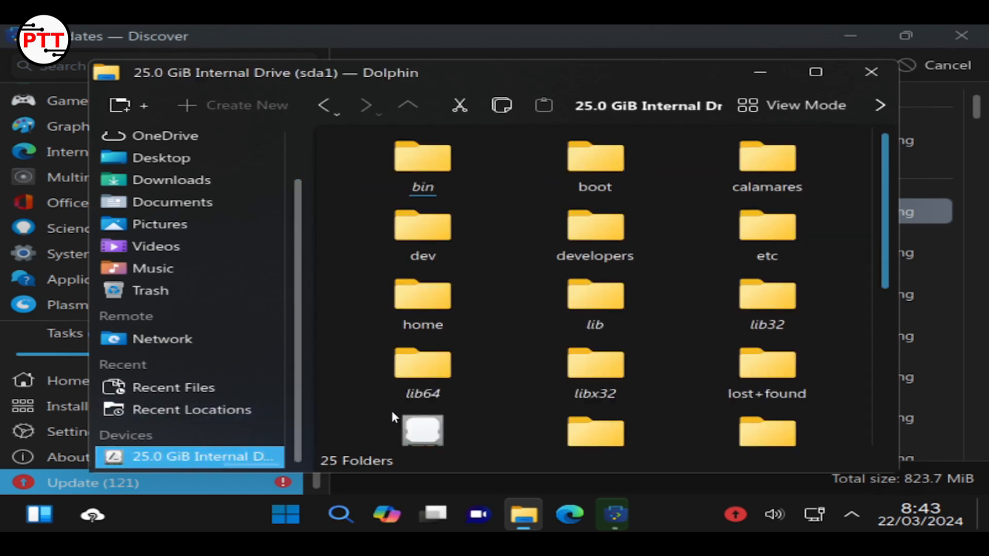
scroll(413, 394, "down", 5)
scroll(237, 255, "up", 2)
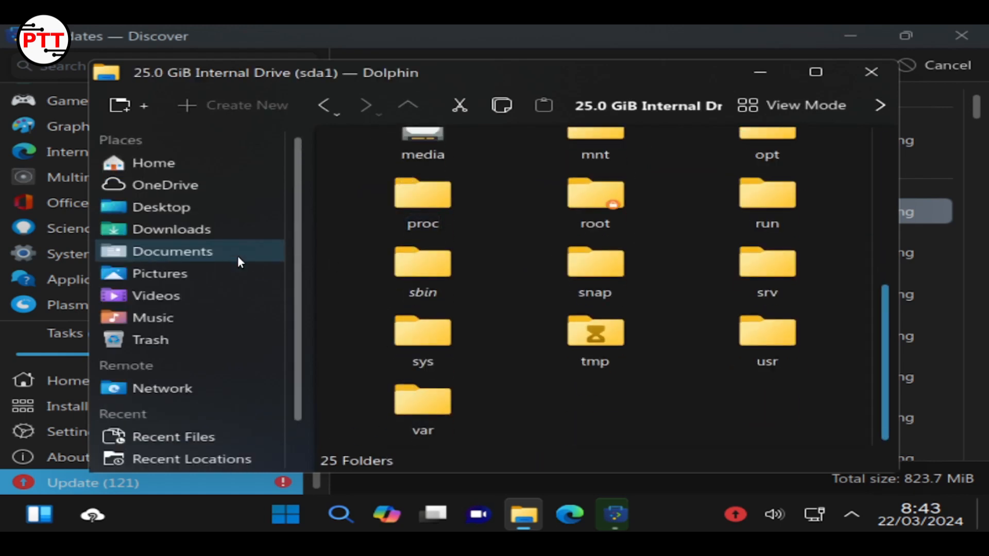
left_click(174, 165)
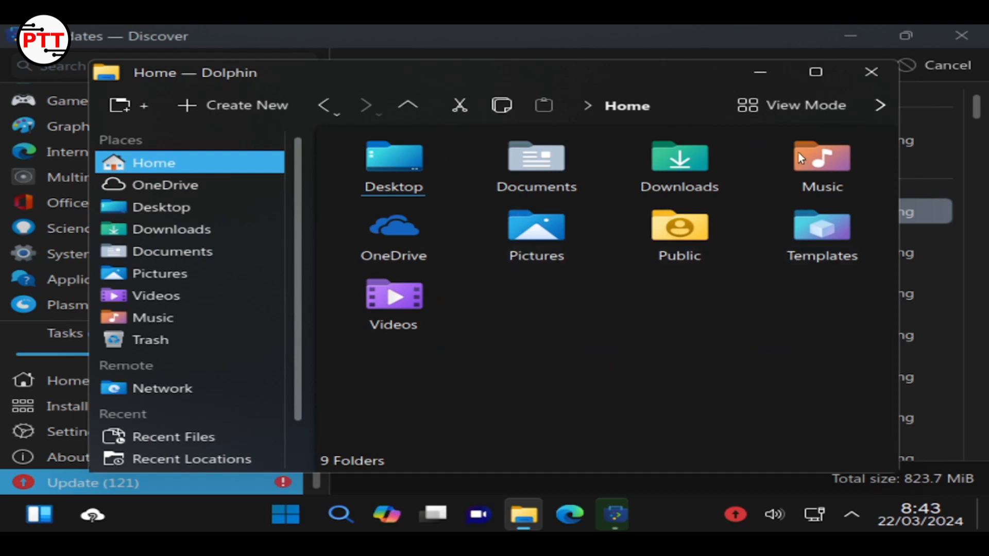
left_click(821, 108)
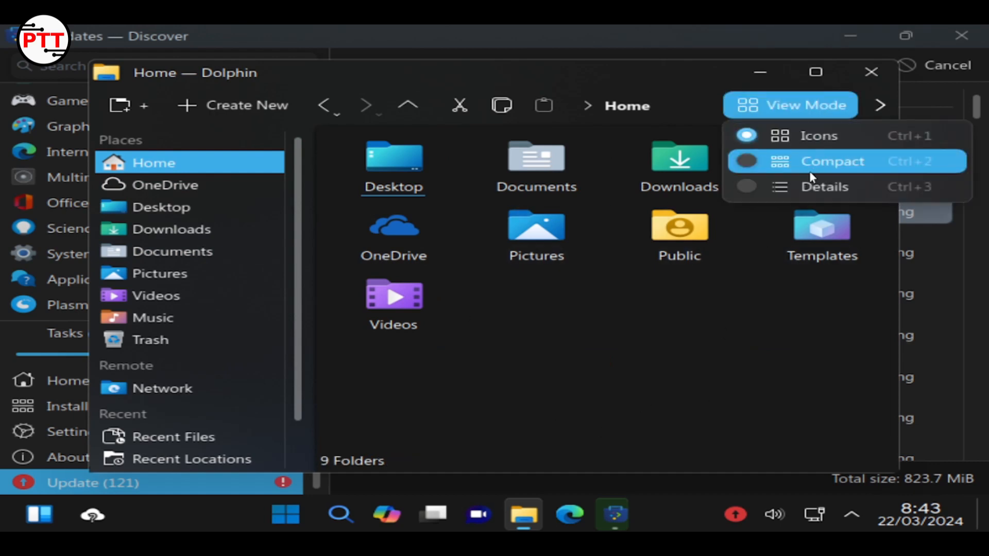
left_click(811, 164)
left_click(798, 105)
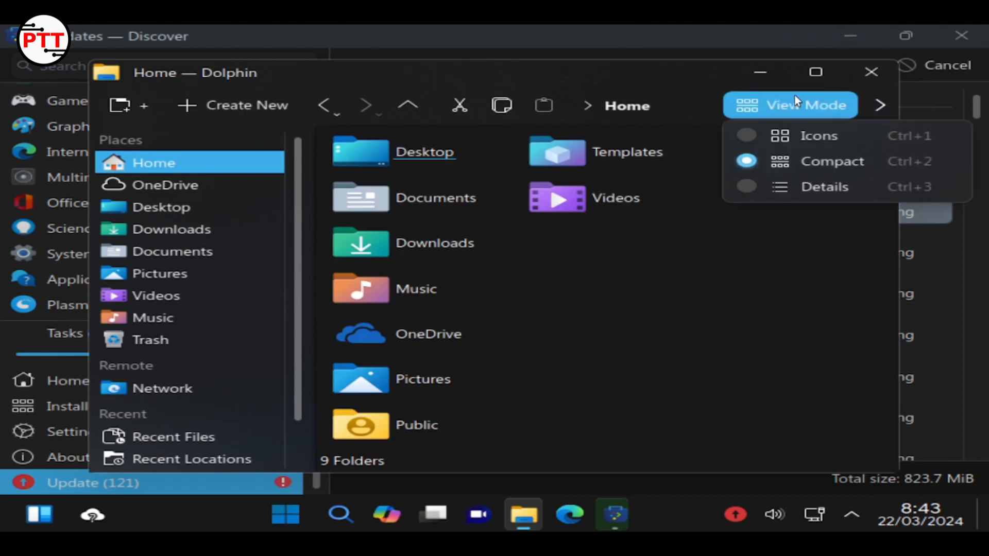
left_click(793, 183)
left_click(778, 117)
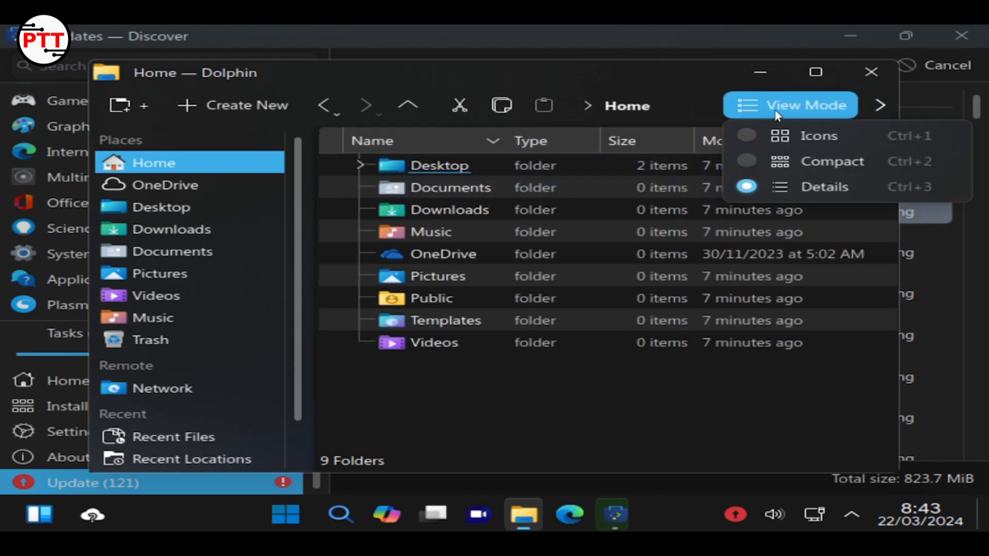
left_click(781, 140)
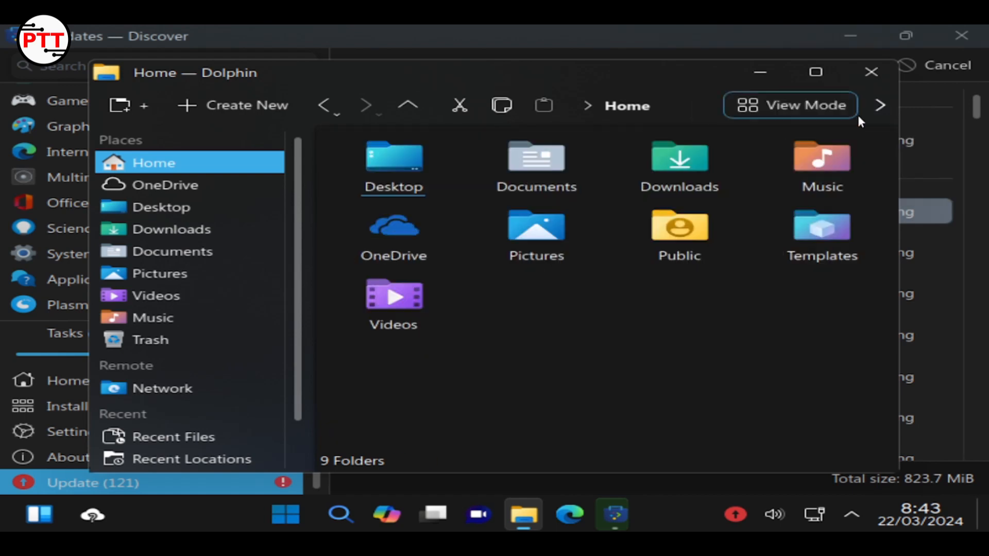
left_click(879, 108)
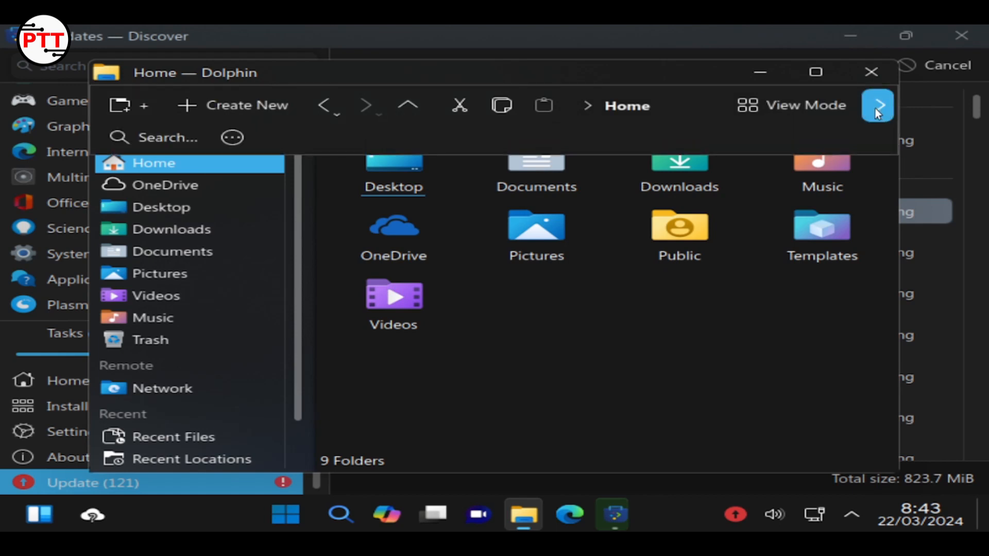
left_click(877, 108)
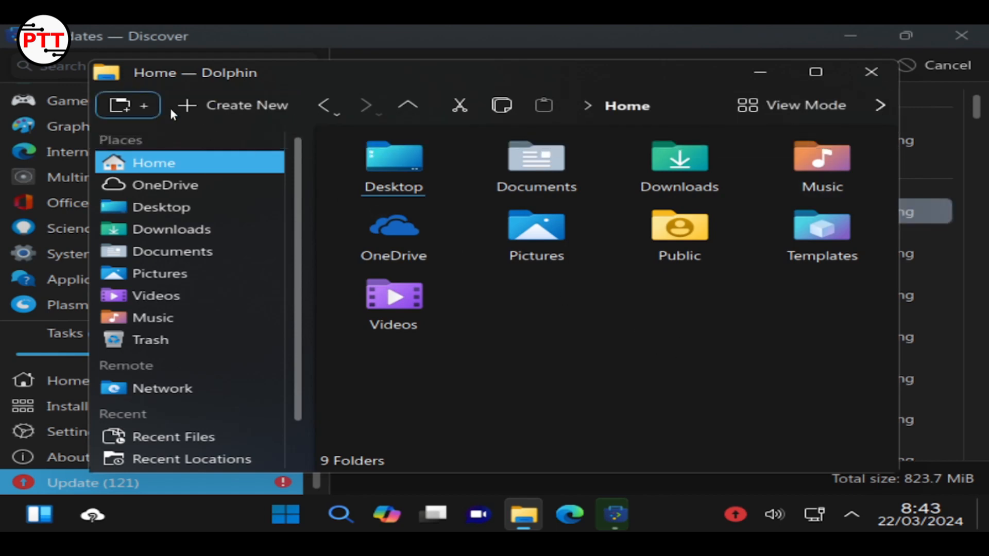
double_click(557, 252)
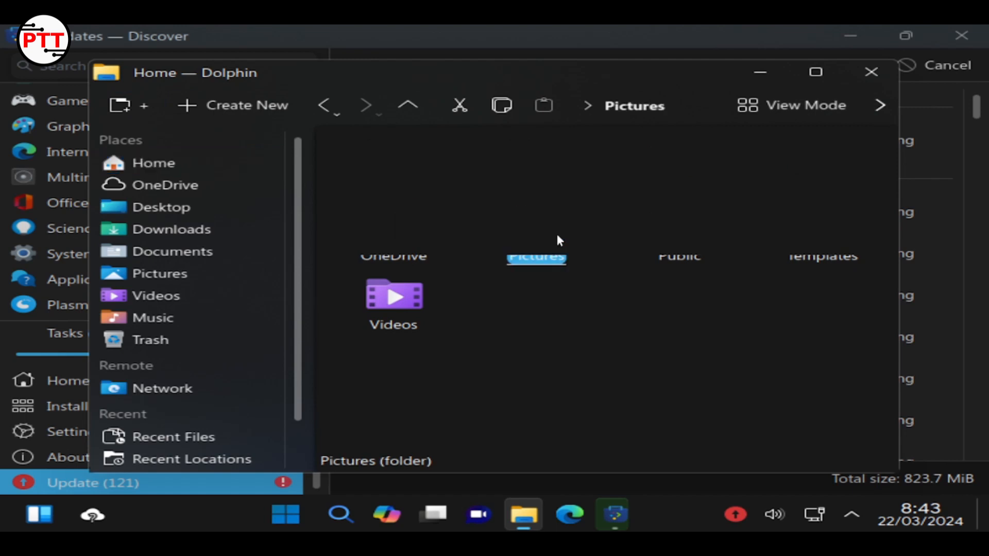
left_click(323, 104)
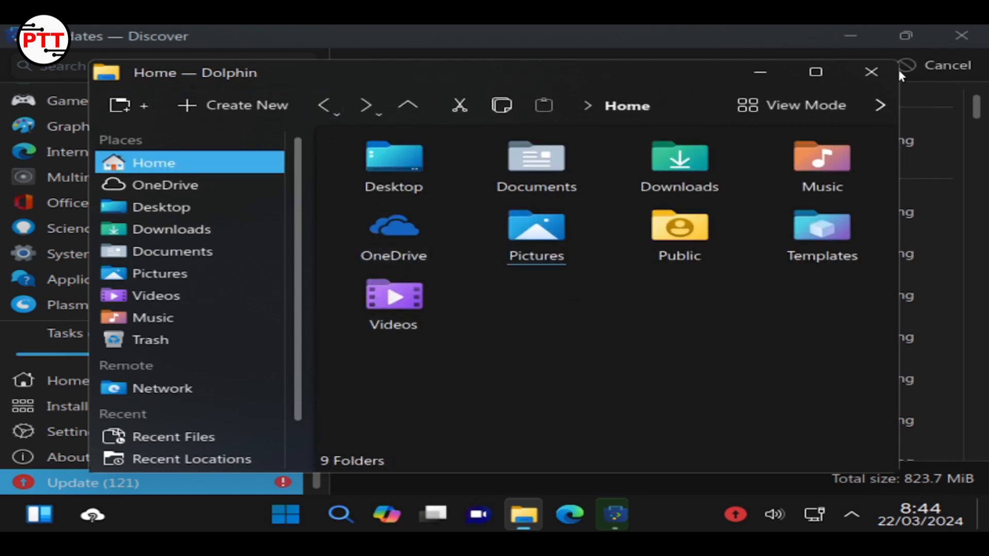
Minimize Dolphin and switch to virtual desktop 2 and back to desktop 1
left_click(749, 67)
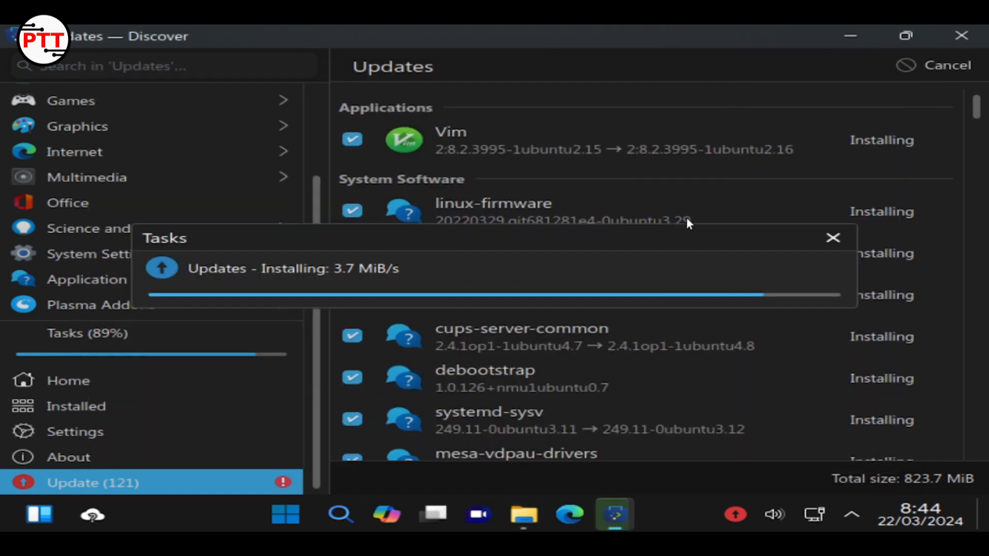
left_click(434, 514)
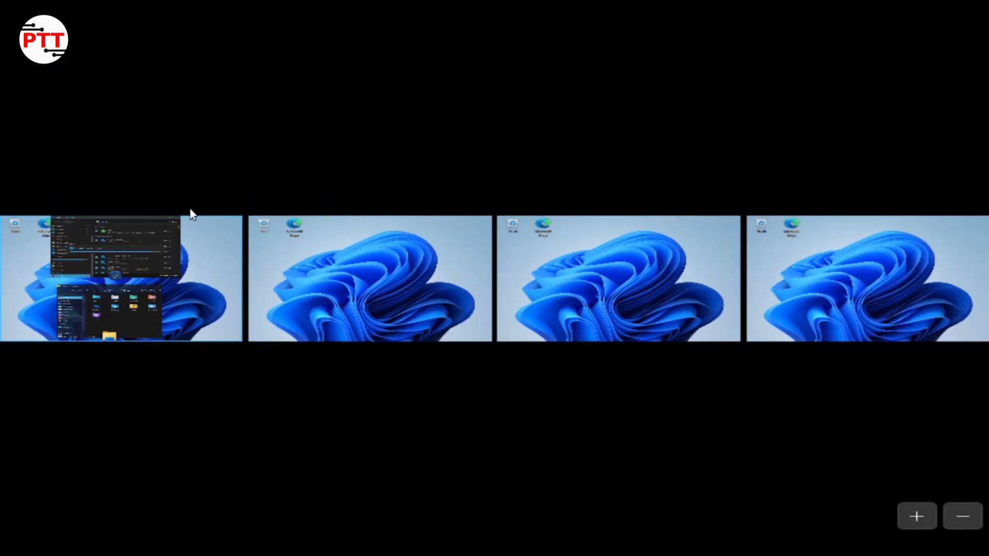
left_click(364, 301)
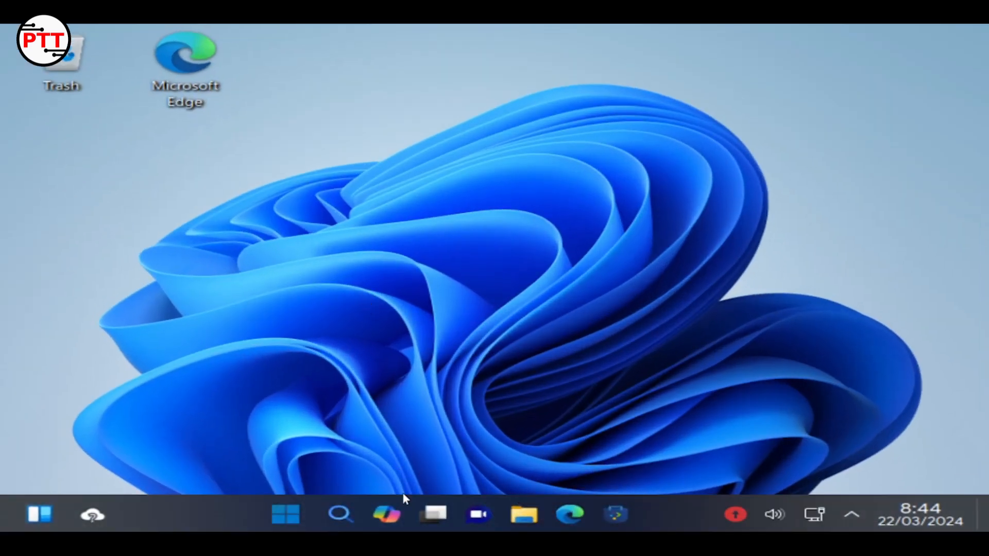
left_click(443, 512)
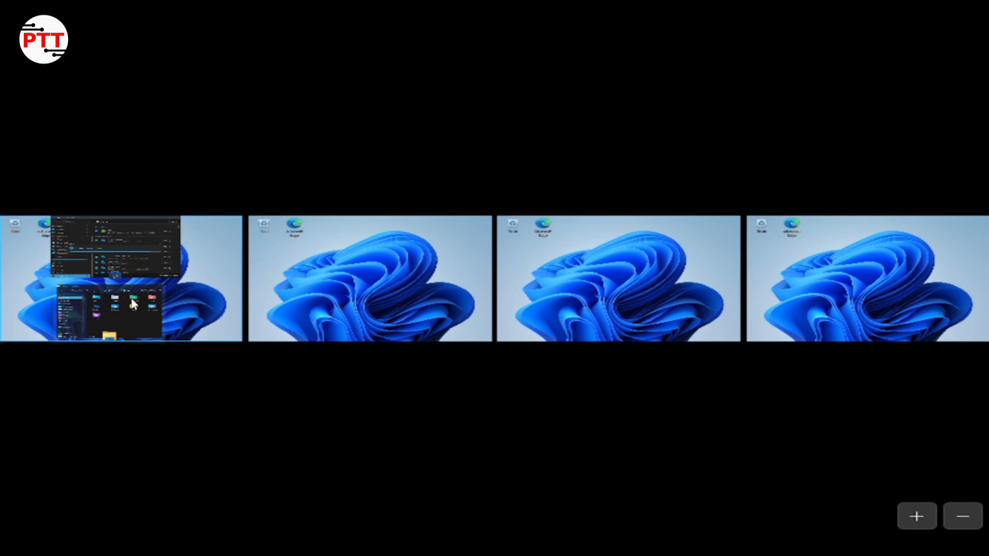
left_click(131, 297)
left_click(755, 77)
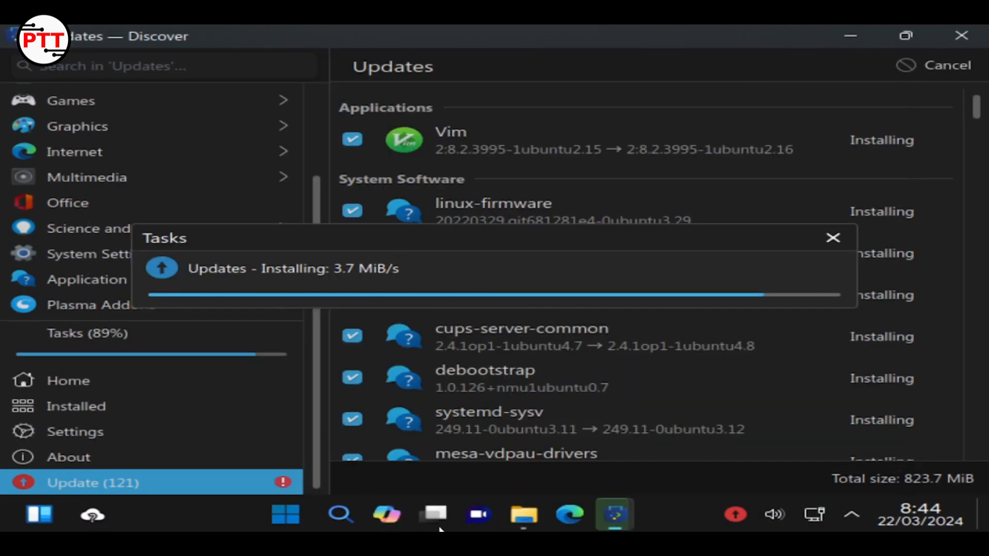
Lower the microphone to about 51% and mute it, then close the Status and Notifications panel
left_click(785, 513)
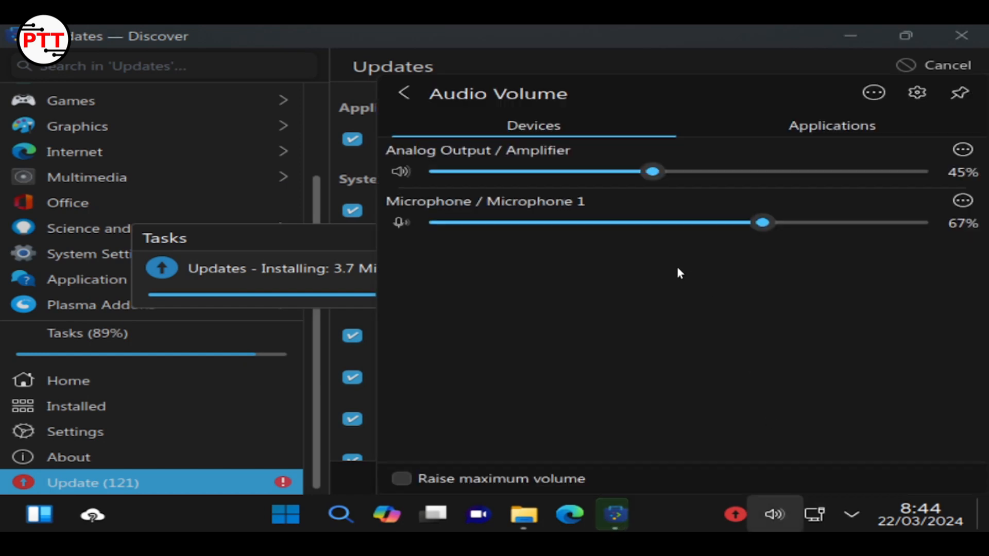
left_click_drag(772, 230, 684, 243)
left_click(398, 224)
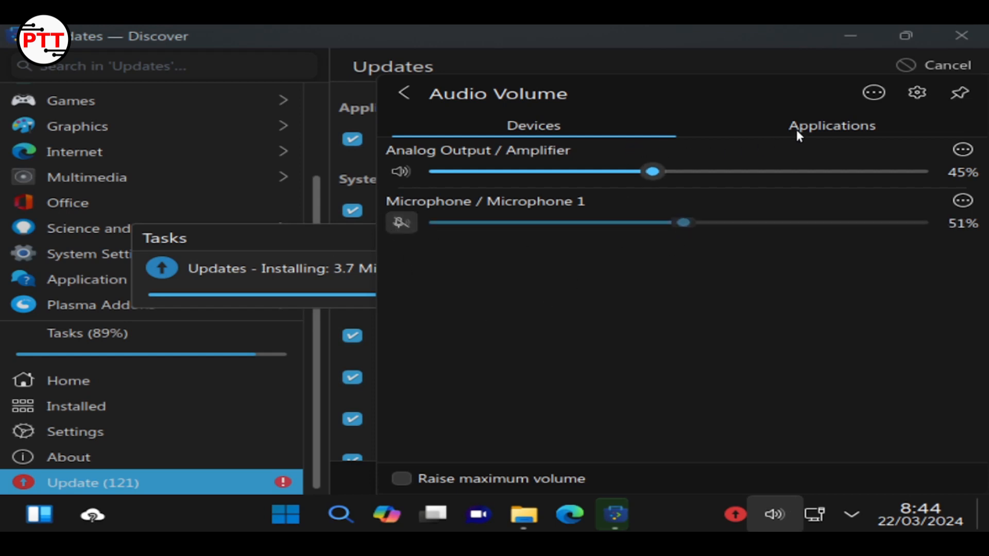
left_click(838, 124)
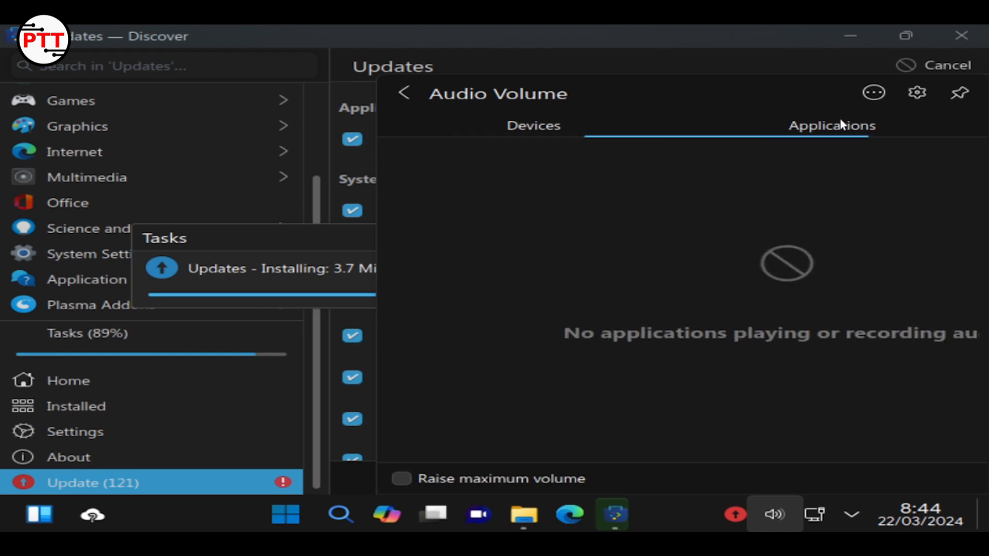
left_click(550, 125)
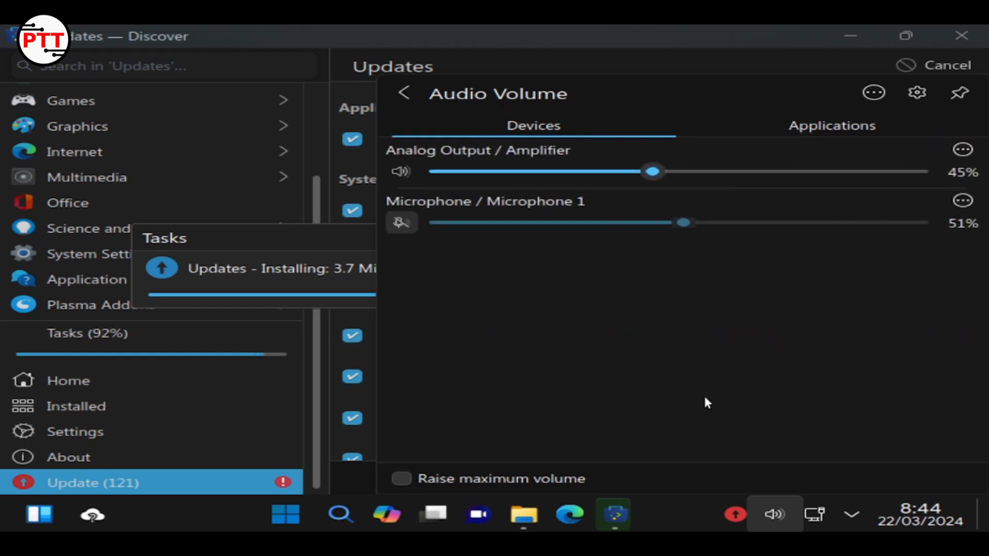
left_click(774, 515)
left_click(852, 515)
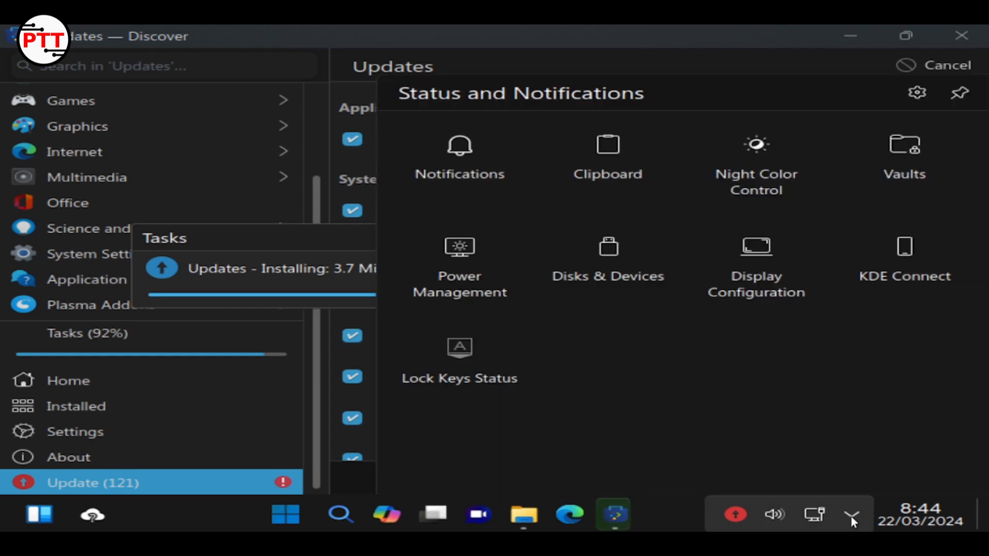
left_click(895, 258)
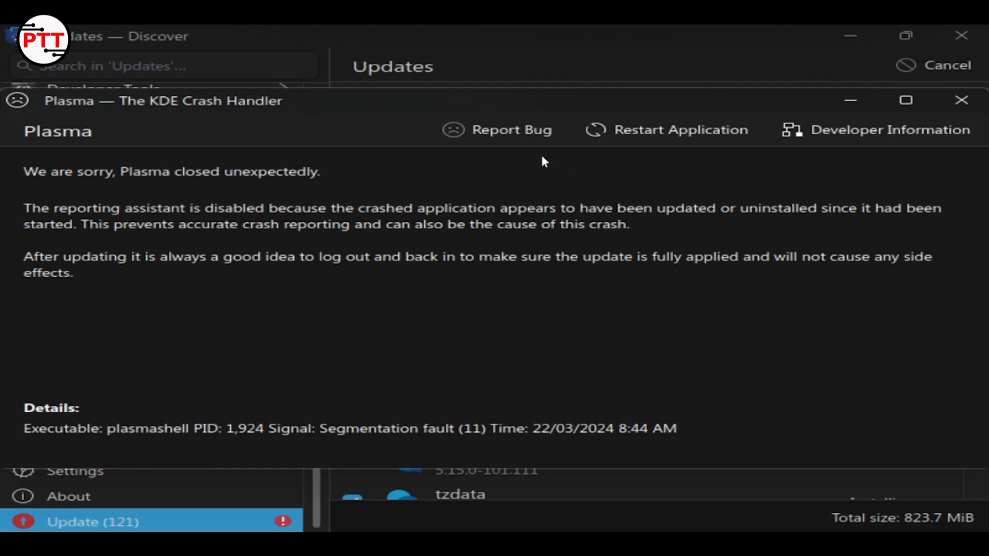
Close the Plasma KDE Crash Handler window
left_click(961, 100)
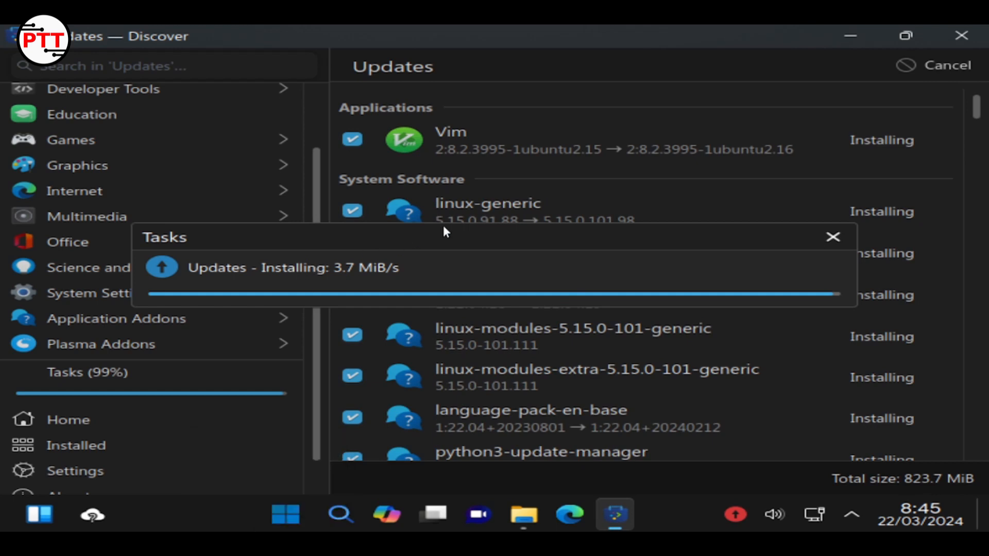
Dismiss the Tasks popup, scroll through the whole Updates list and back, then minimize Discover
left_click(307, 219)
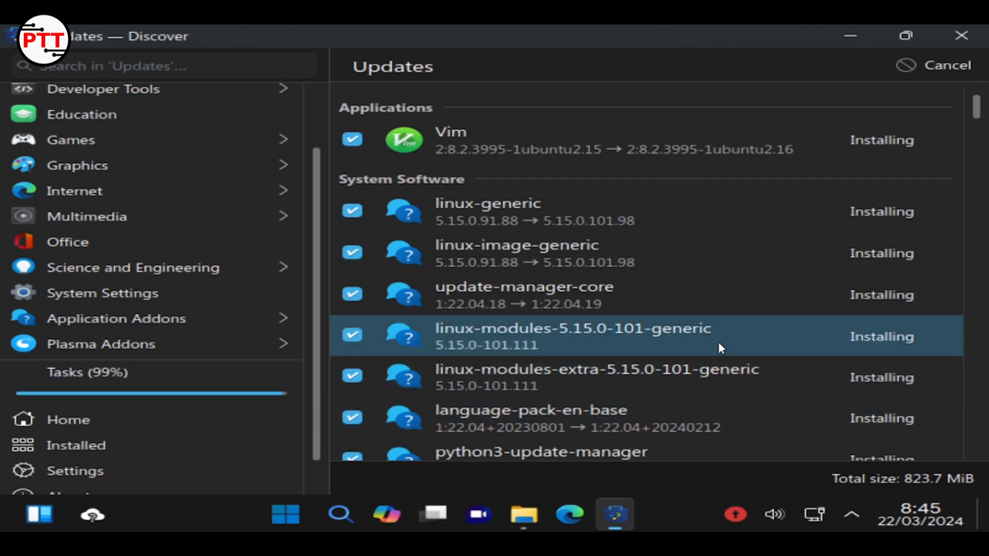
scroll(718, 342, "down", 10)
scroll(714, 350, "down", 15)
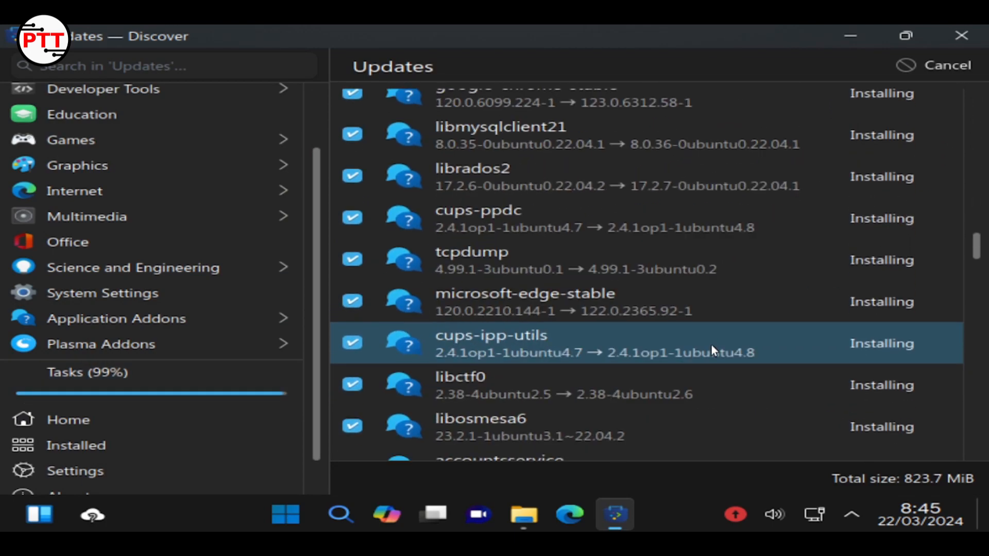
scroll(706, 346, "down", 15)
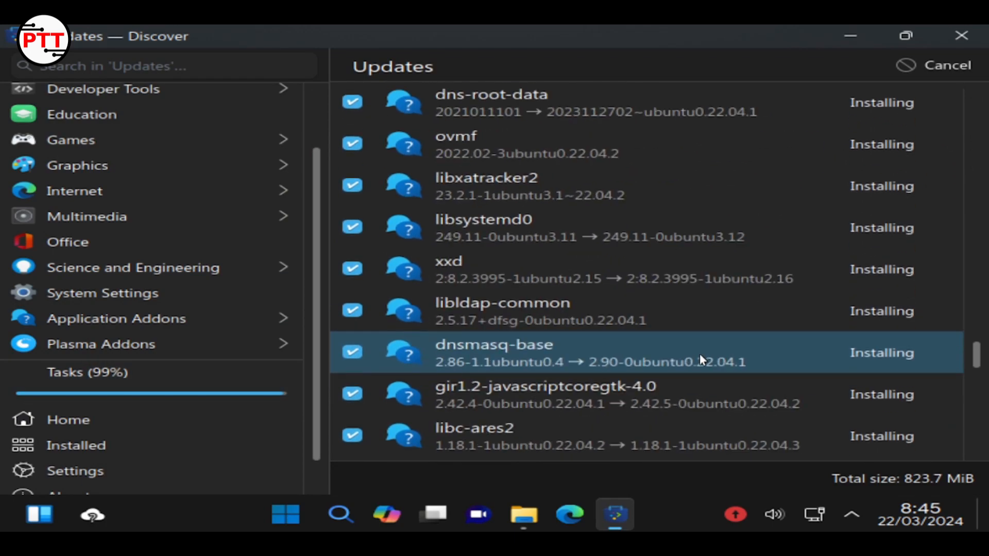
scroll(701, 360, "down", 8)
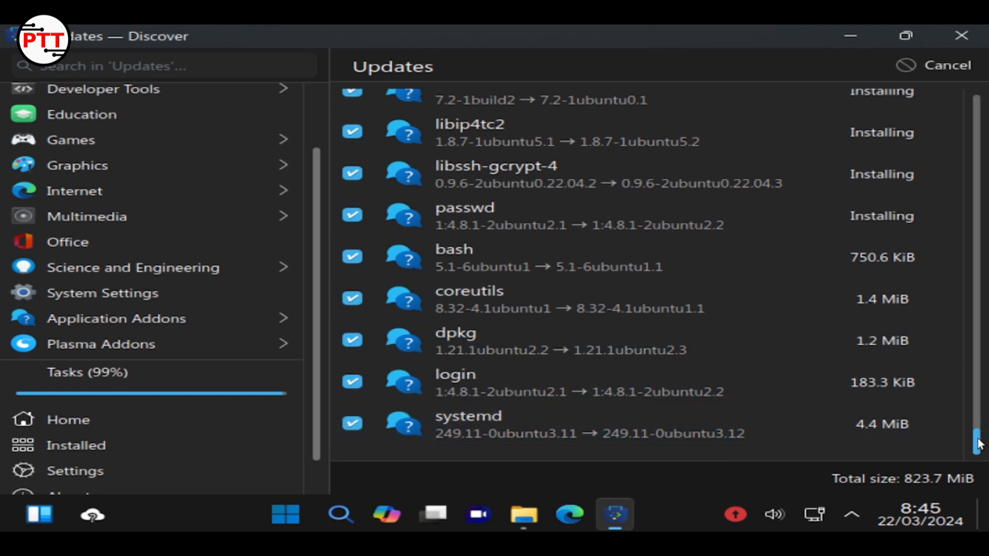
left_click_drag(976, 441, 976, 106)
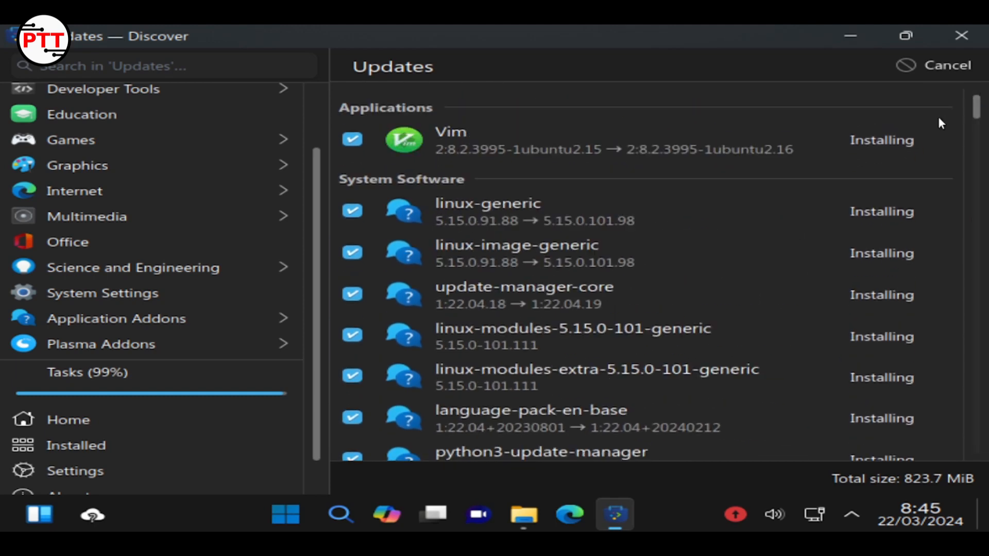
left_click(872, 39)
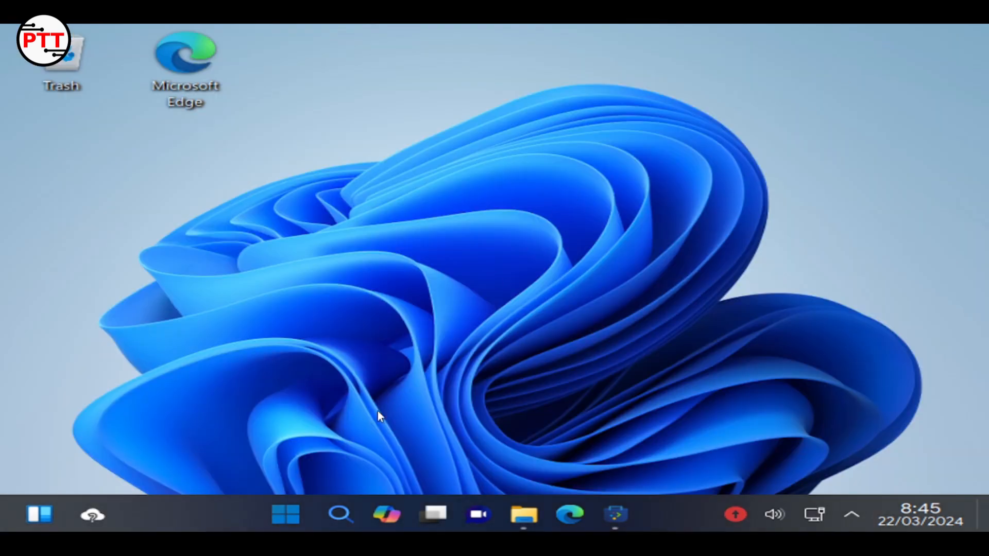
Check the display settings (Virtual1, 800x600, 60 Hz) and cancel unchanged, then reopen the desktop menu
left_click_drag(359, 126, 864, 201)
right_click(653, 176)
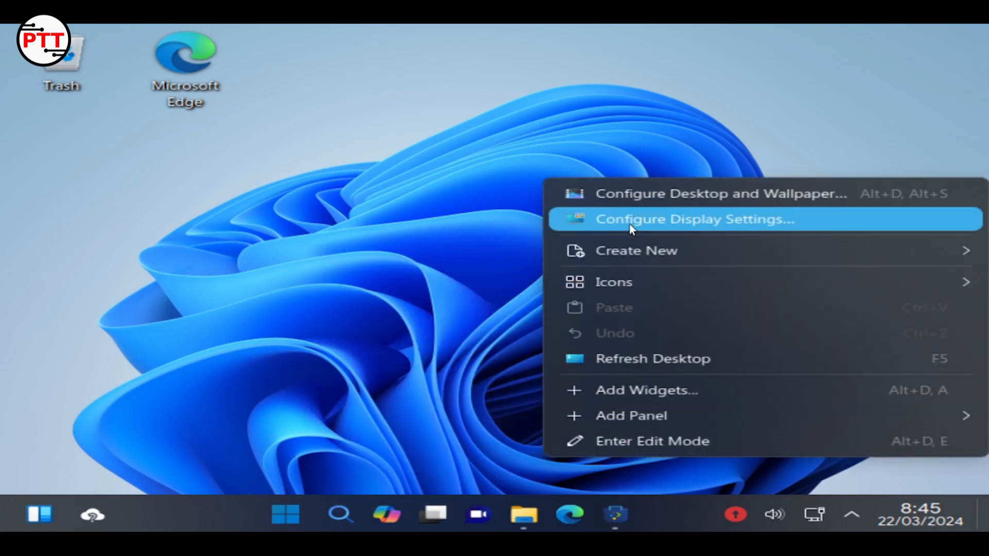
left_click(629, 224)
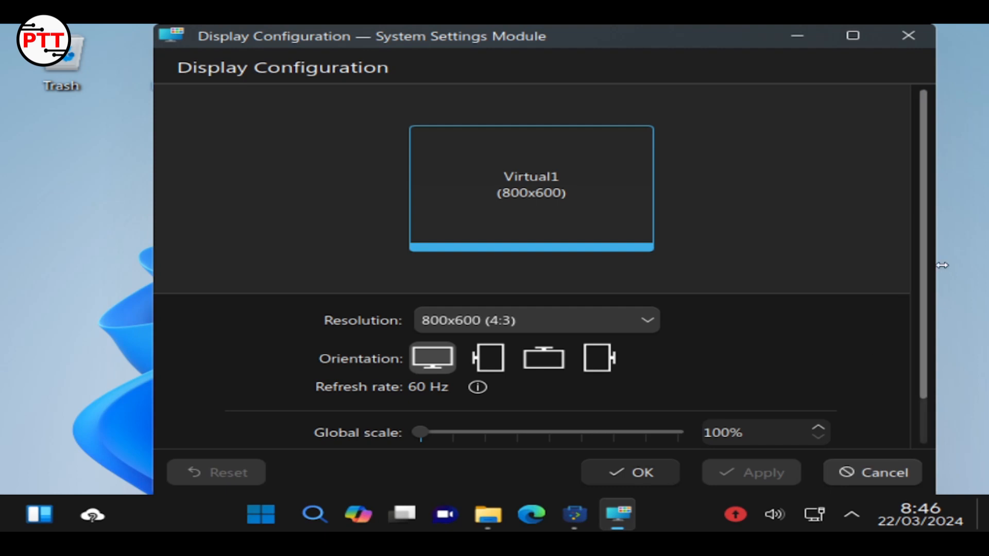
scroll(927, 383, "down", 2)
left_click(843, 470)
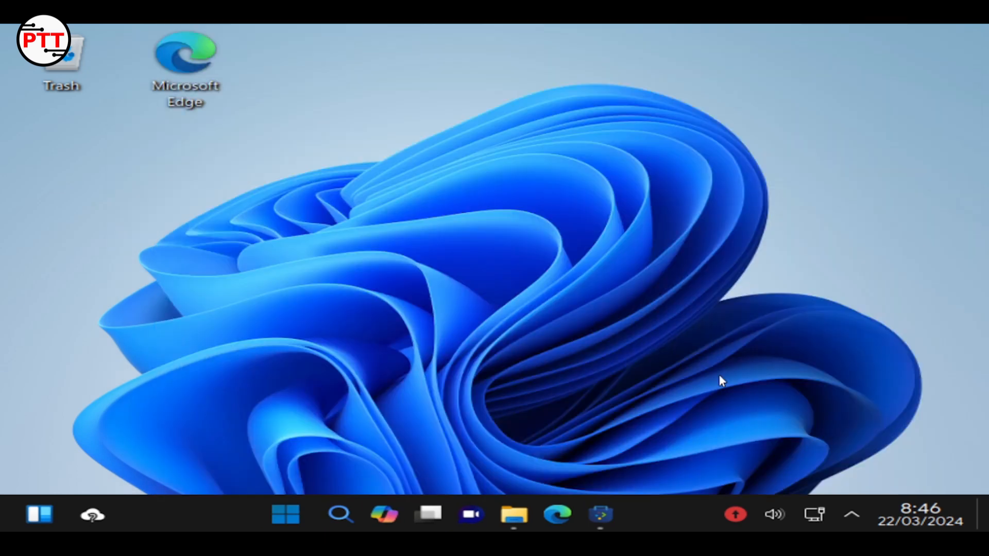
right_click(374, 91)
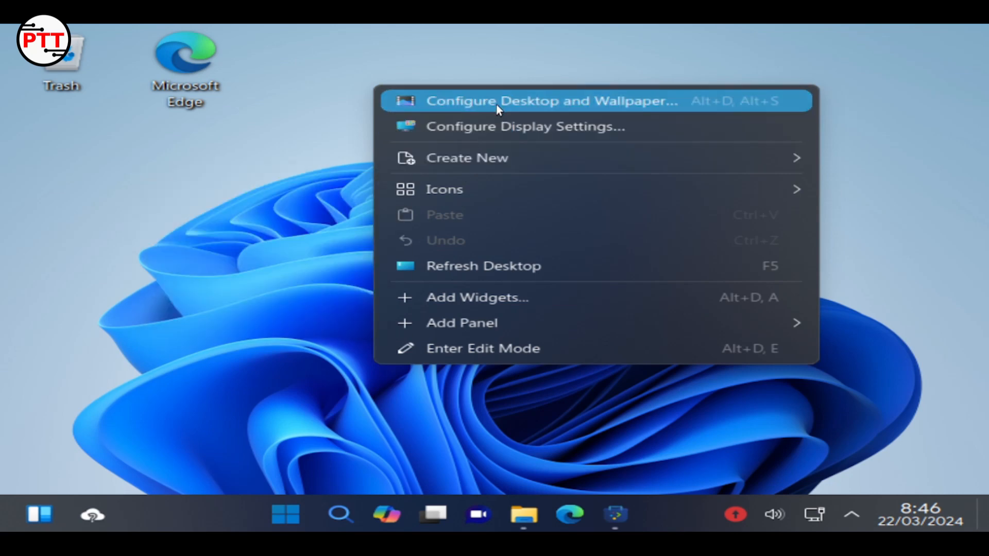
Set the desktop wallpaper to summer 1am, the purple lakeside sunset image
left_click(496, 104)
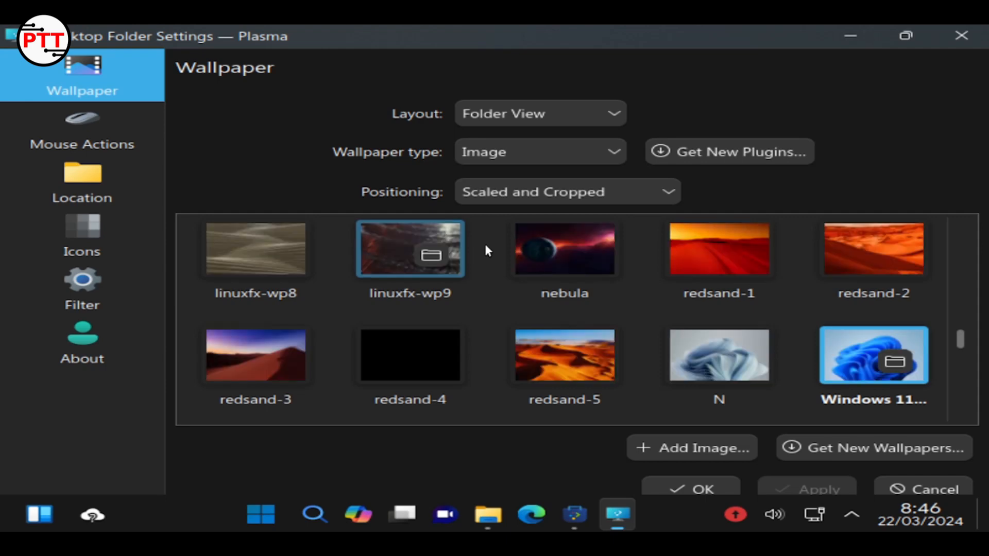
scroll(351, 361, "down", 5)
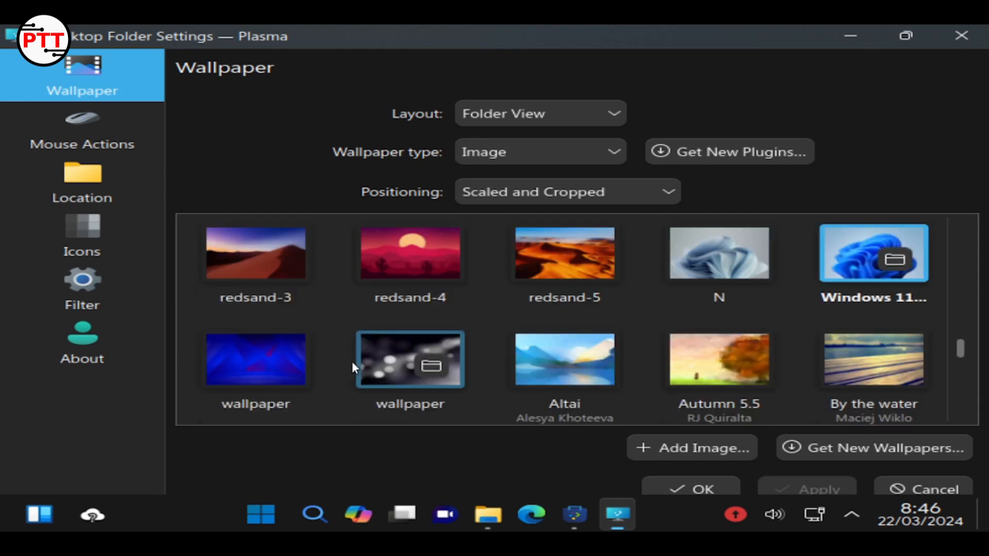
scroll(363, 355, "down", 5)
scroll(363, 354, "up", 3)
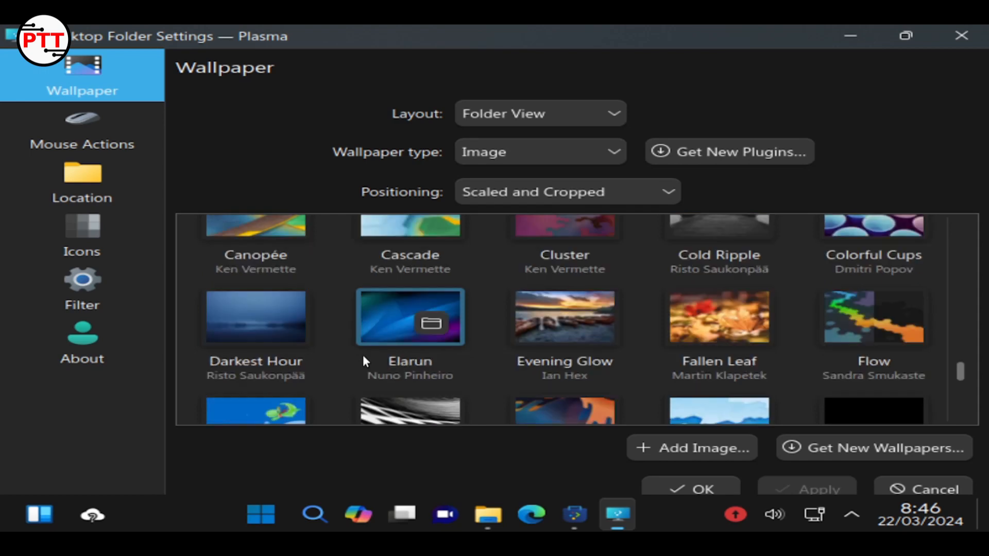
scroll(362, 354, "down", 4)
scroll(362, 355, "down", 5)
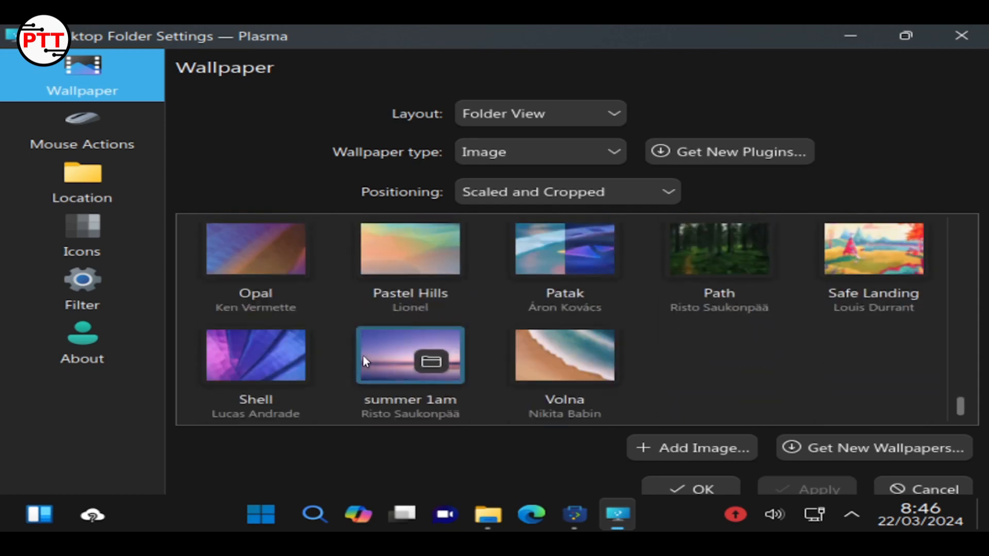
left_click(363, 355)
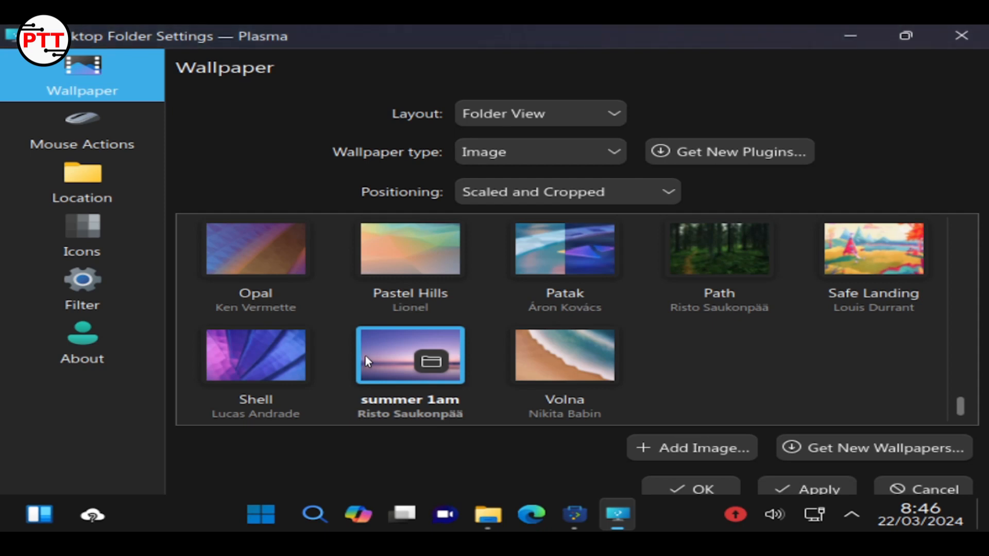
left_click(691, 487)
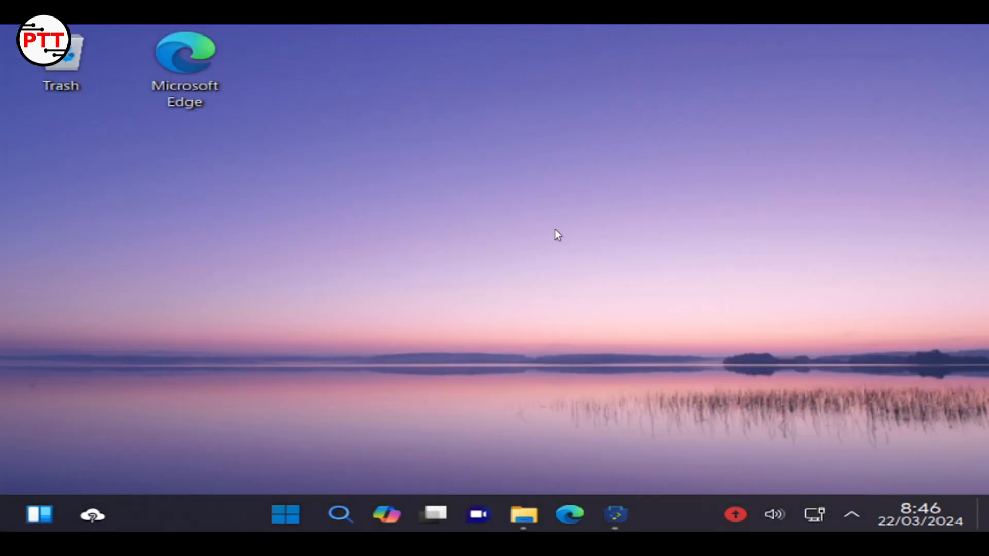
Restore Discover and refresh to confirm it's up to date, then browse the All apps list
left_click(609, 526)
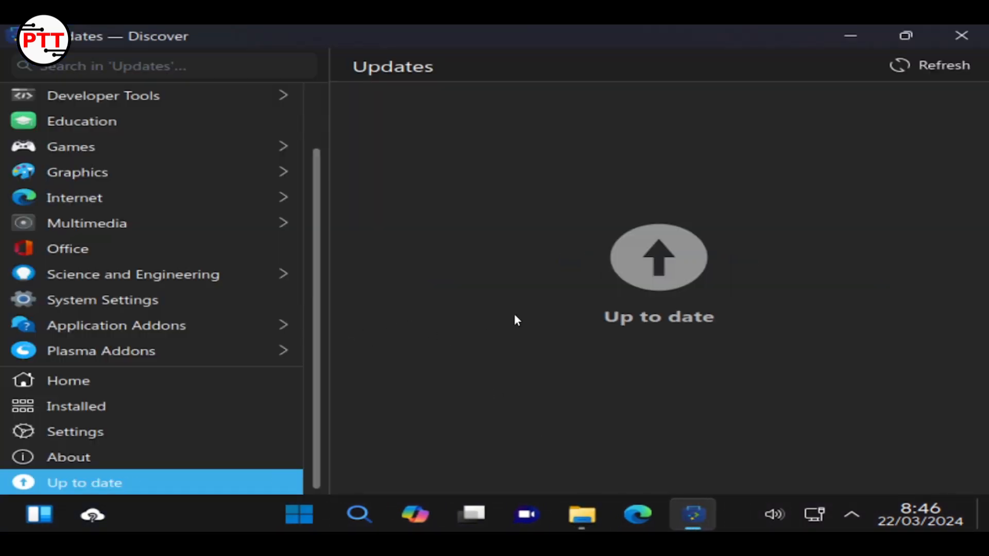
left_click(933, 65)
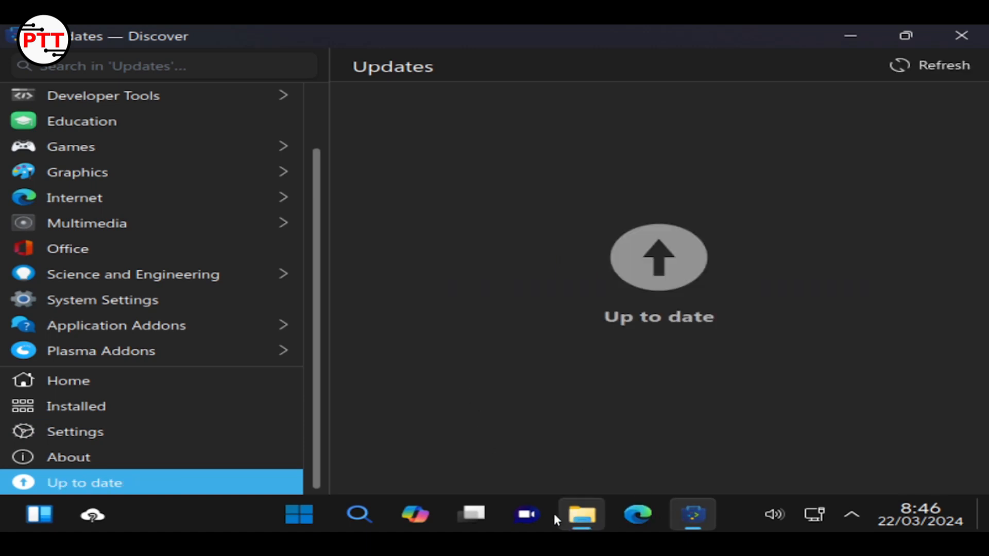
left_click(308, 522)
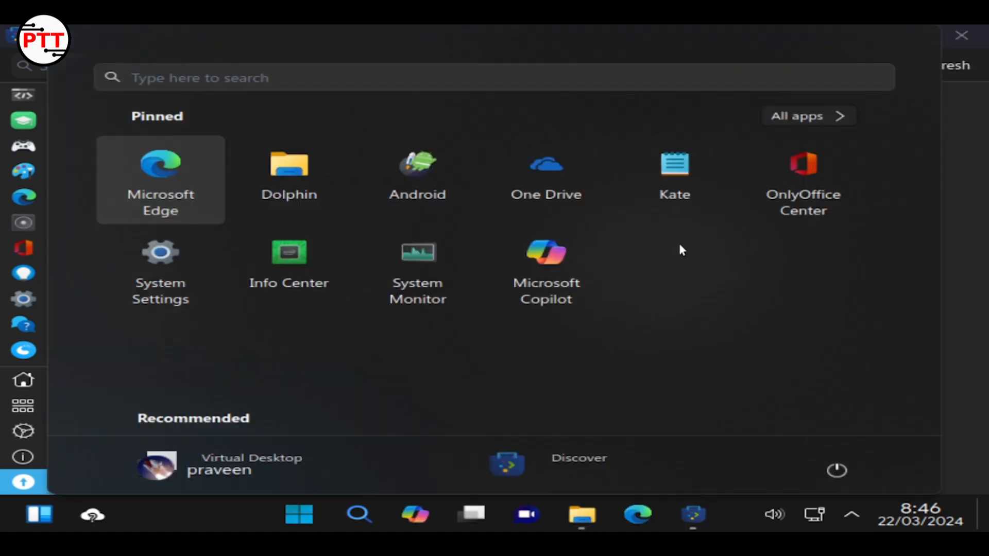
left_click(806, 123)
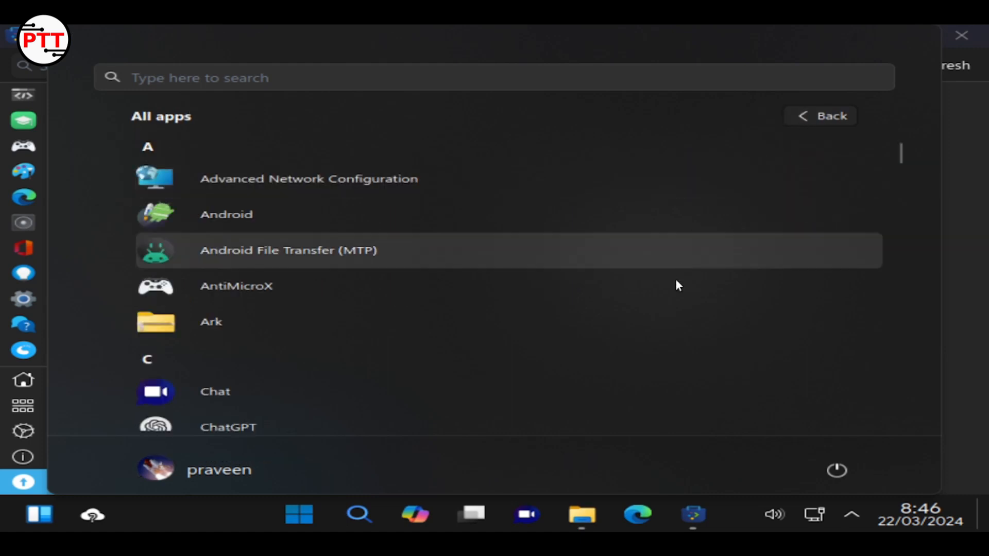
scroll(675, 280, "down", 5)
scroll(676, 280, "down", 12)
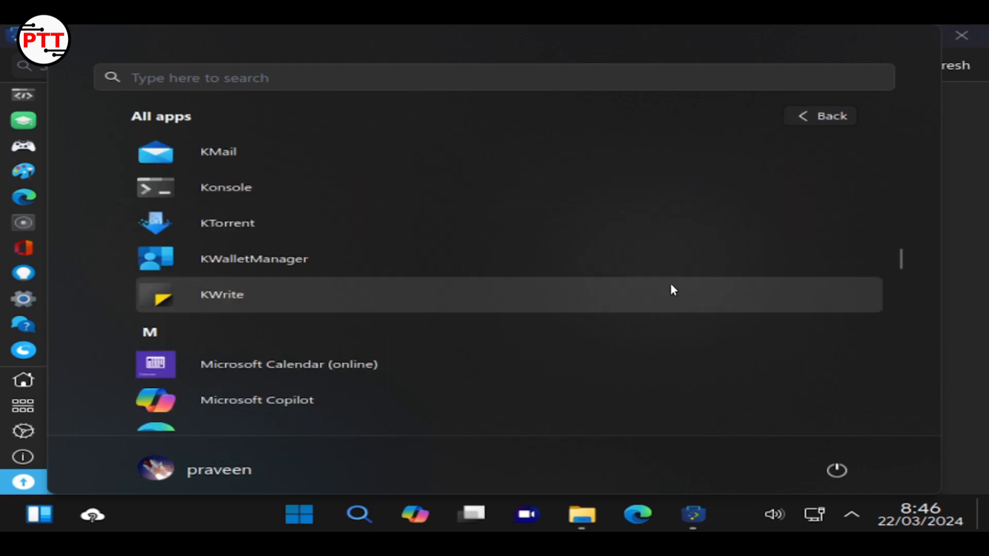
scroll(670, 281, "down", 5)
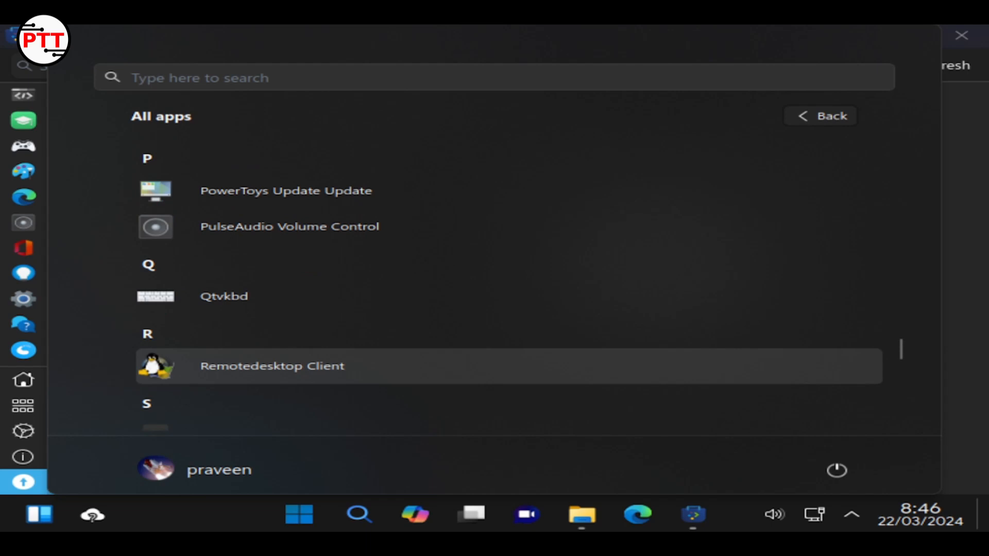
left_click(978, 347)
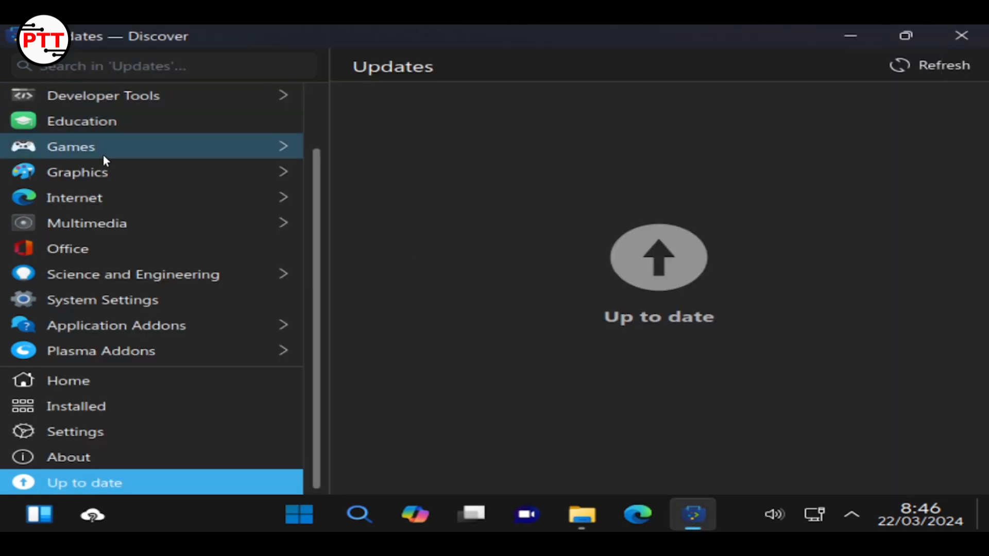
Install GIMP from the Graphics category, authorising with the account password
left_click(105, 174)
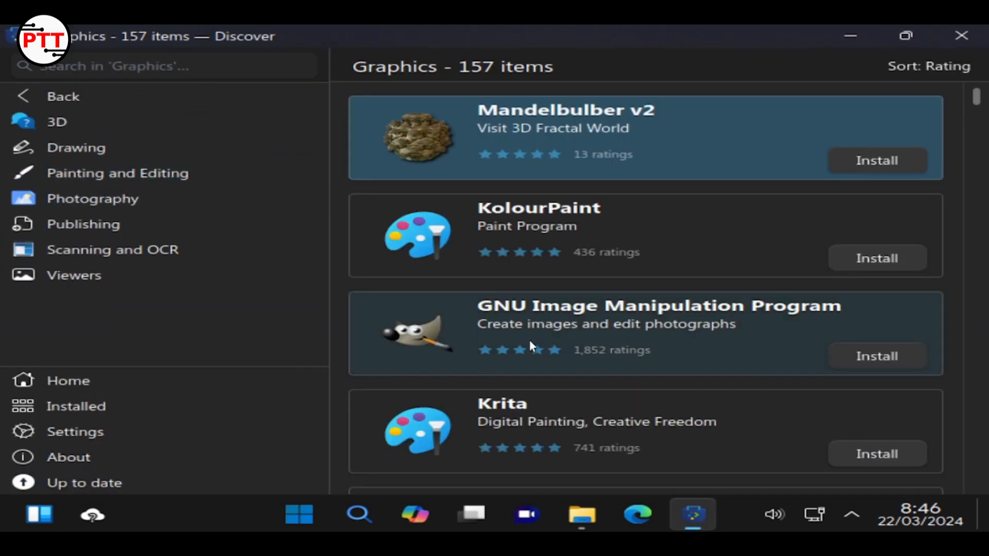
left_click(874, 363)
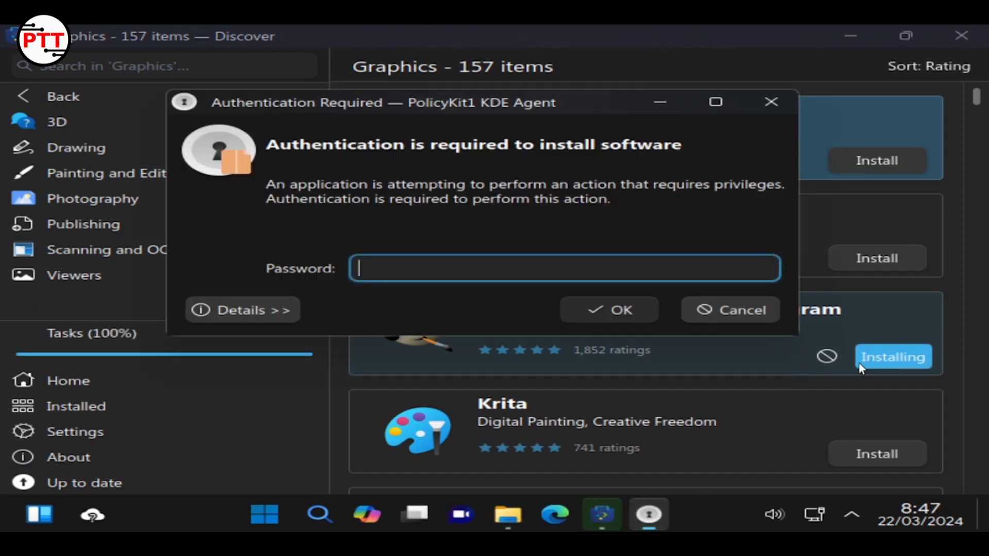
type("********")
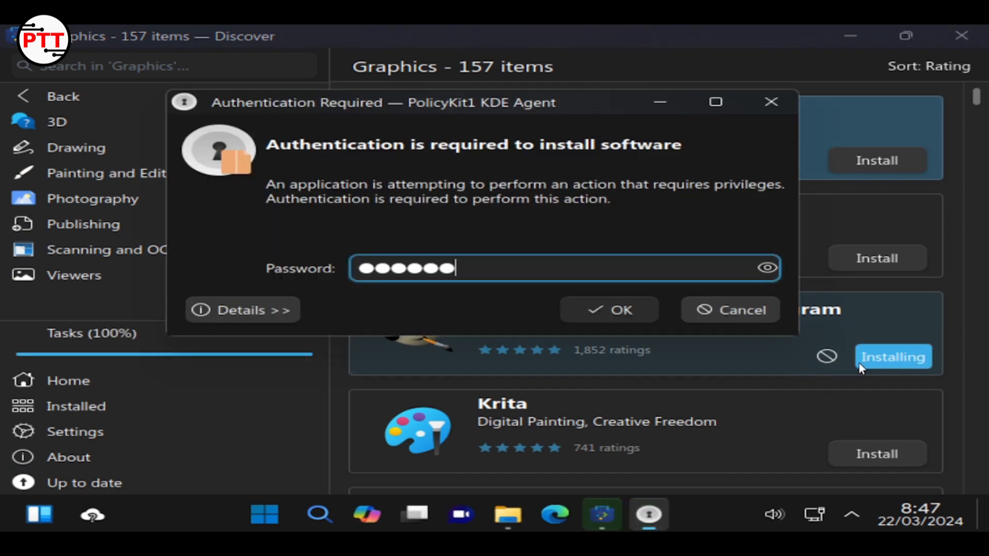
key("Return")
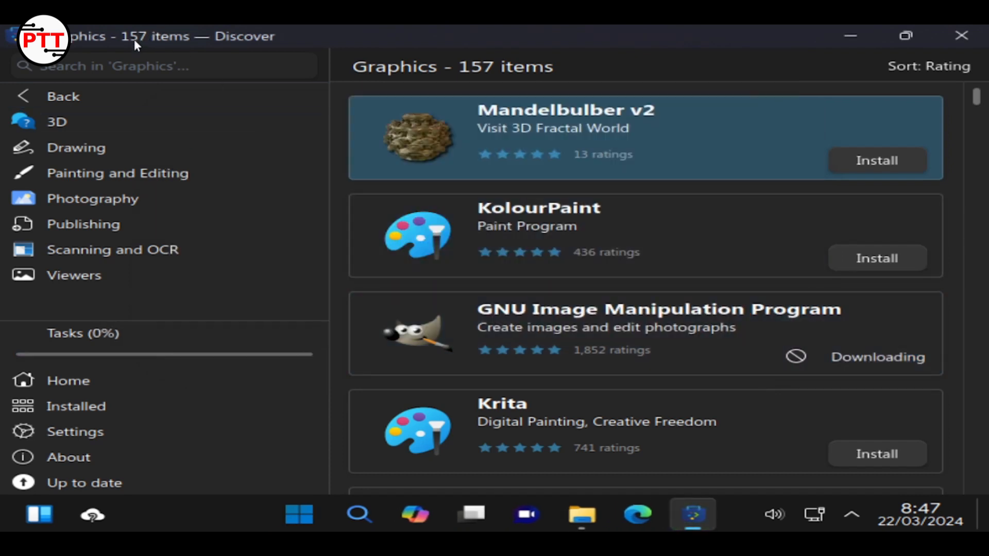
left_click(94, 93)
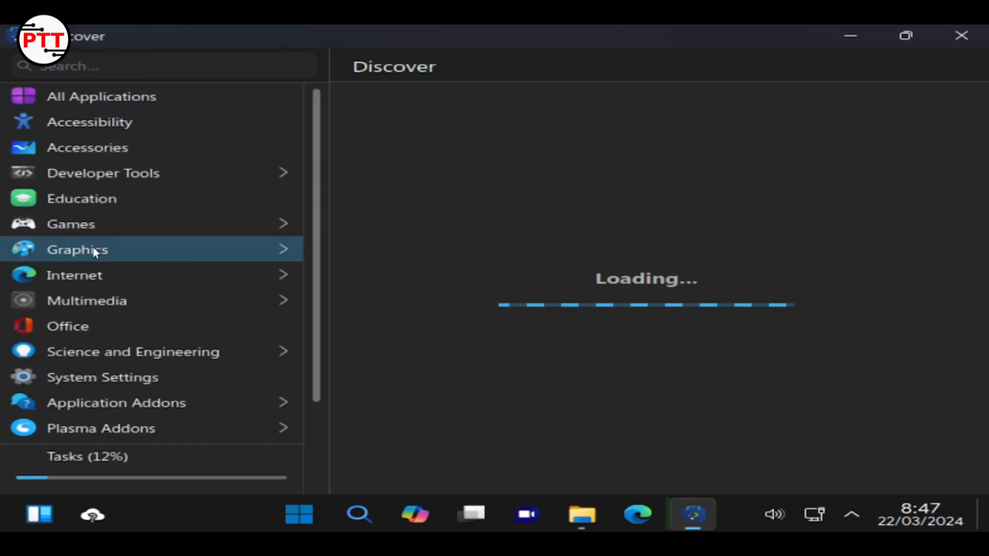
Open the Multimedia category's 277 apps and scroll down through the list to Shotcut
left_click(86, 301)
scroll(548, 316, "down", 5)
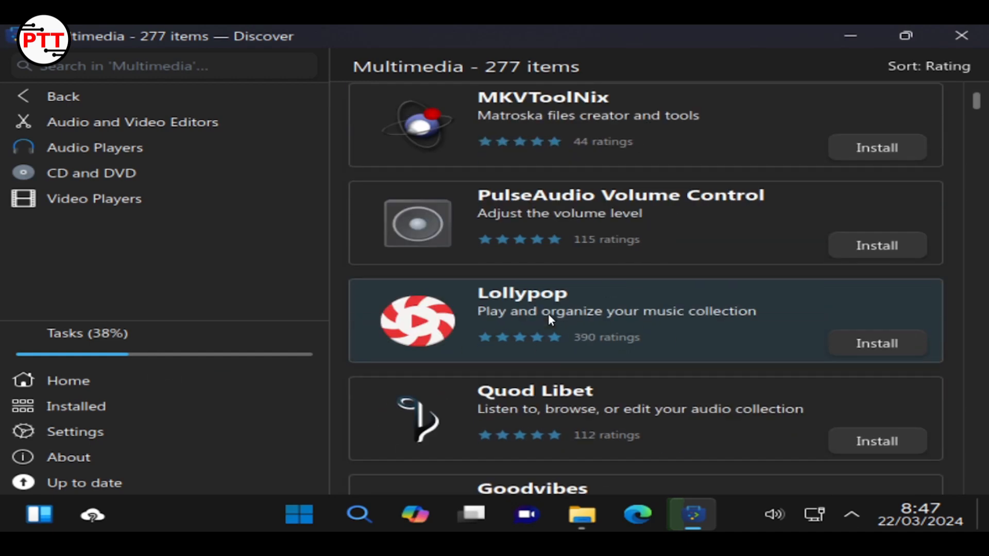
scroll(548, 314, "down", 5)
scroll(548, 313, "up", 3)
scroll(548, 313, "down", 7)
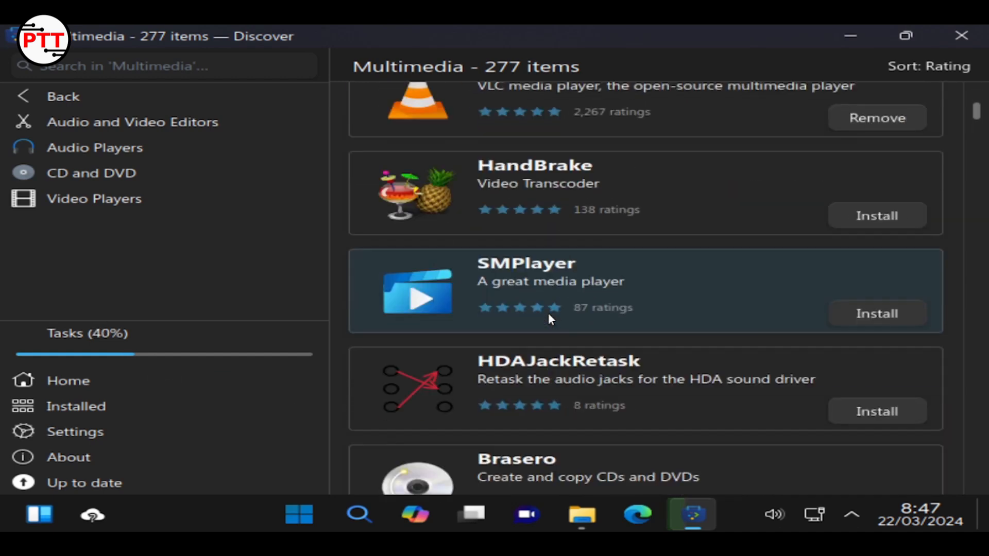
scroll(548, 313, "down", 6)
scroll(548, 313, "up", 9)
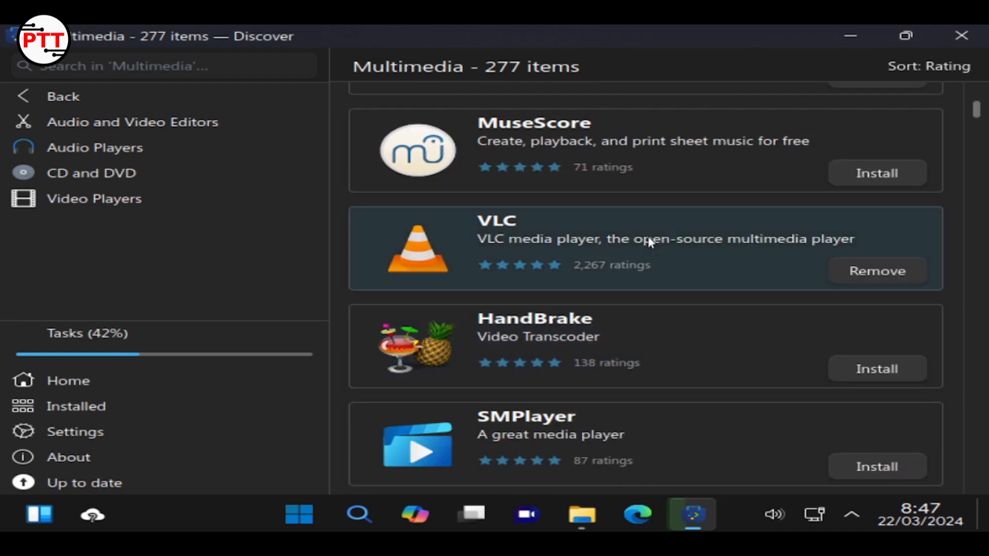
scroll(644, 264, "down", 8)
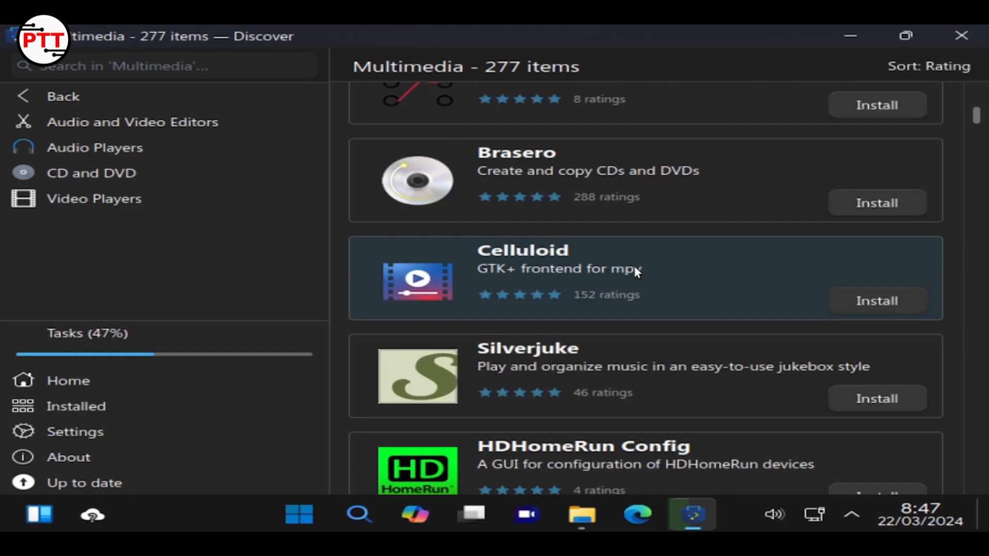
scroll(635, 266, "down", 12)
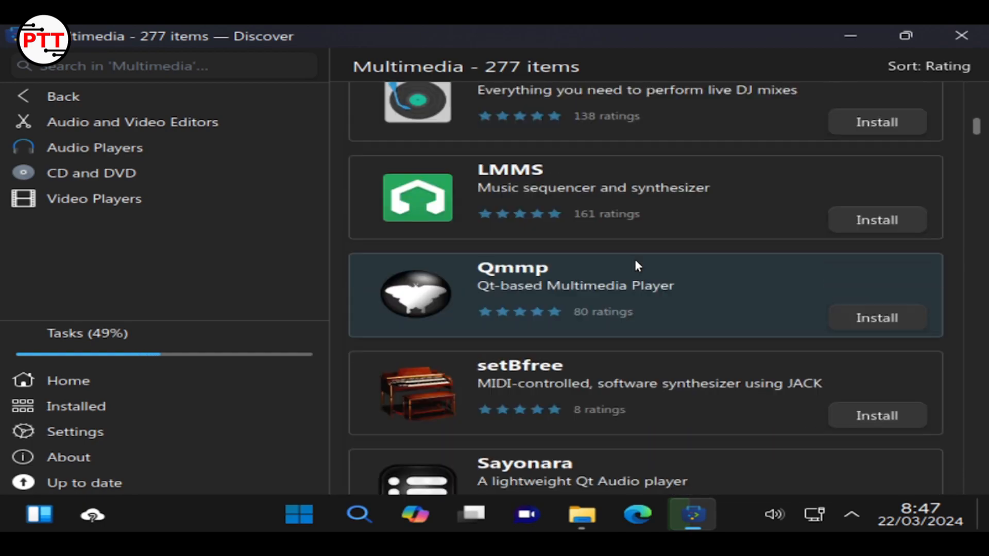
scroll(635, 266, "down", 13)
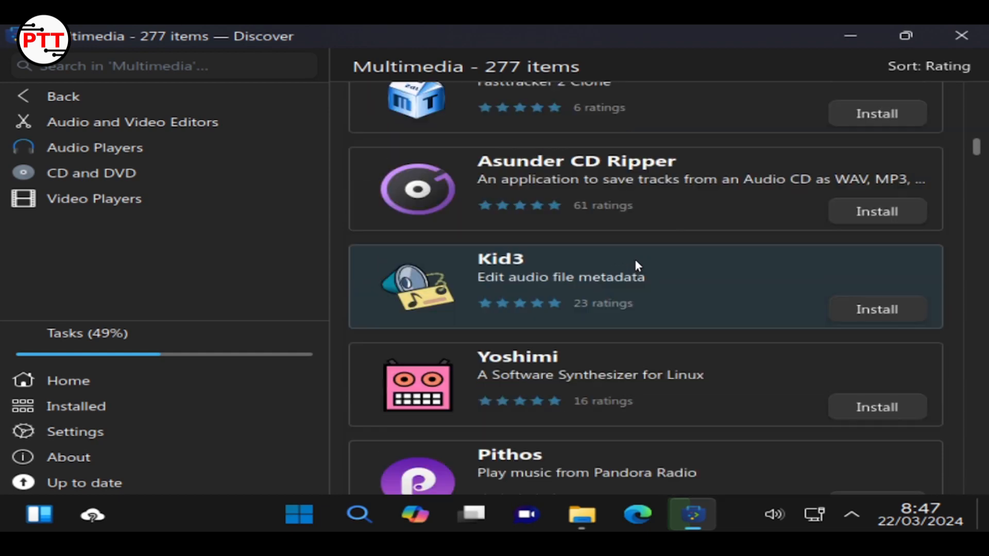
scroll(635, 258, "up", 3)
scroll(634, 257, "down", 4)
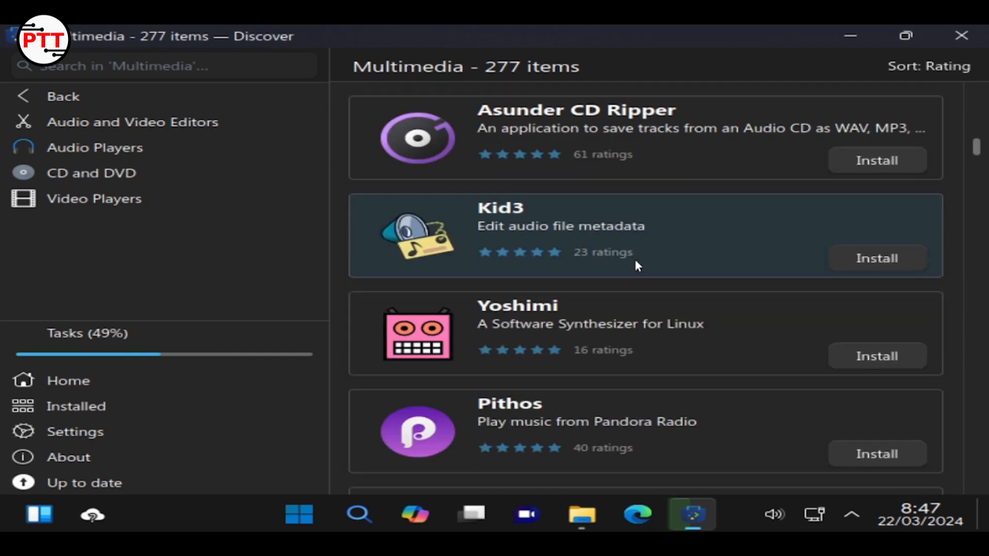
scroll(635, 258, "down", 12)
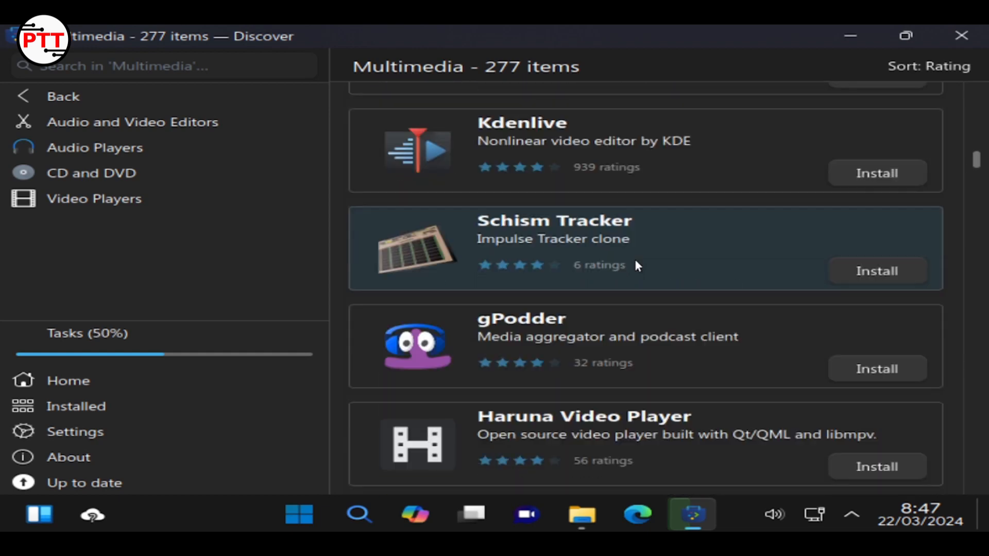
scroll(635, 259, "down", 15)
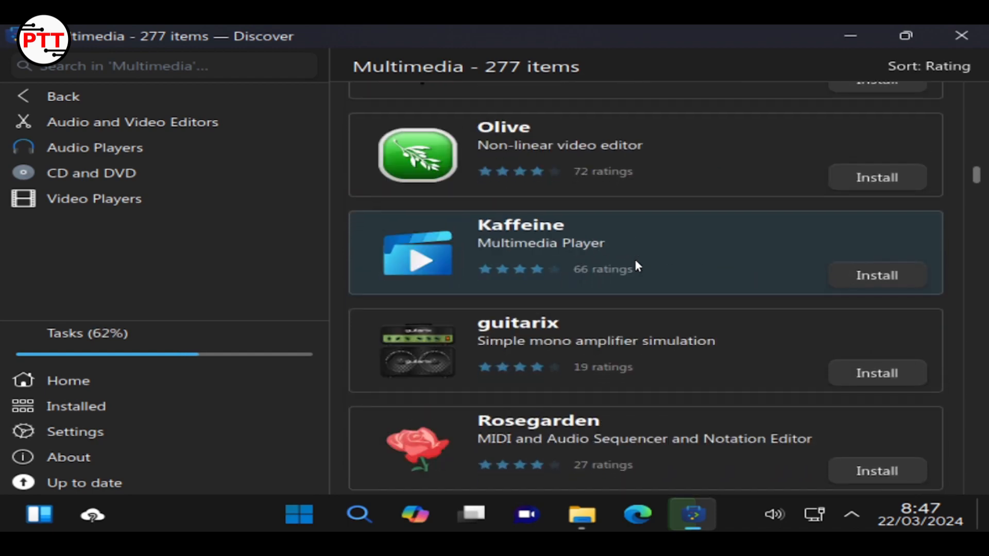
scroll(635, 257, "down", 7)
scroll(634, 259, "down", 3)
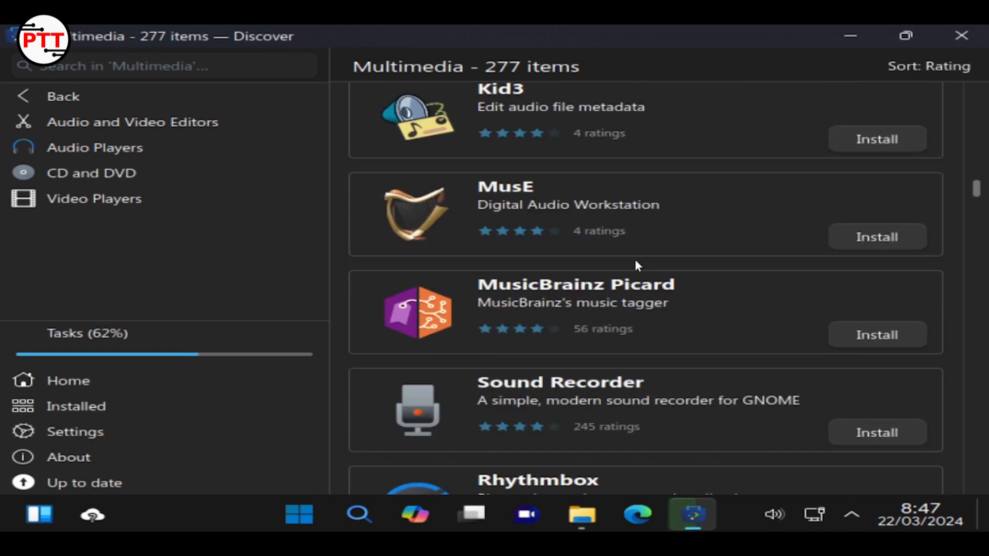
scroll(634, 258, "down", 15)
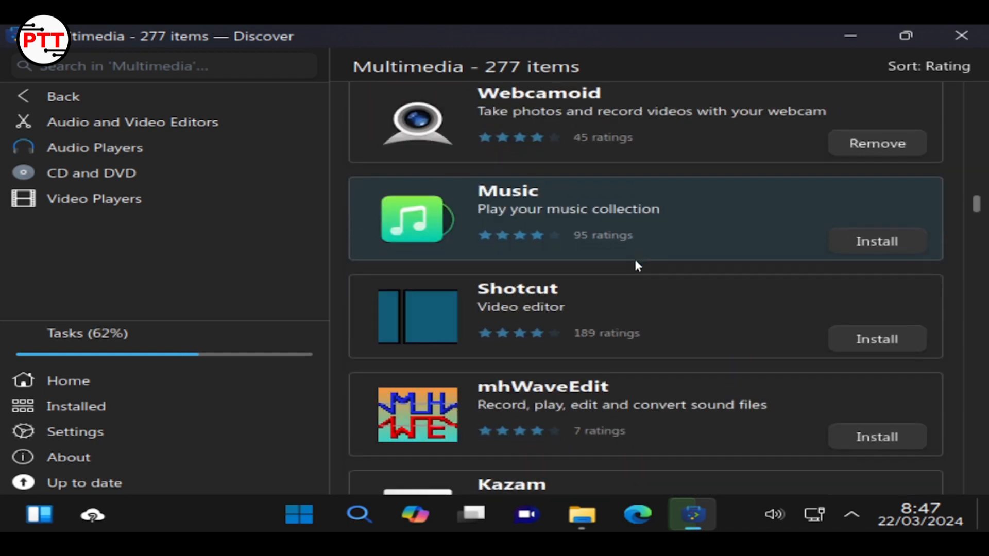
scroll(635, 258, "down", 5)
scroll(635, 259, "up", 4)
Start installing Shotcut from its page and check Tasks until the dependency error appears
left_click(634, 259)
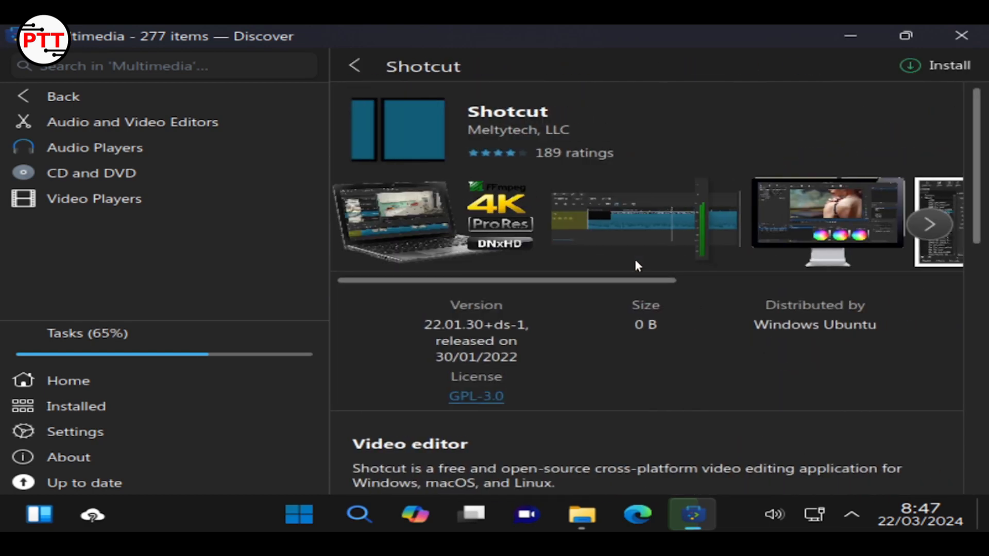
left_click(958, 57)
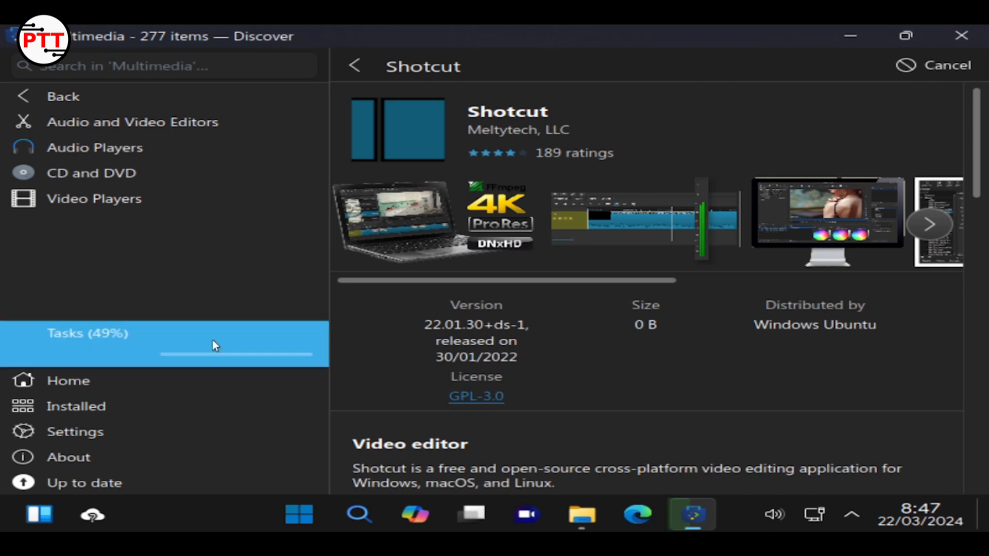
left_click(214, 344)
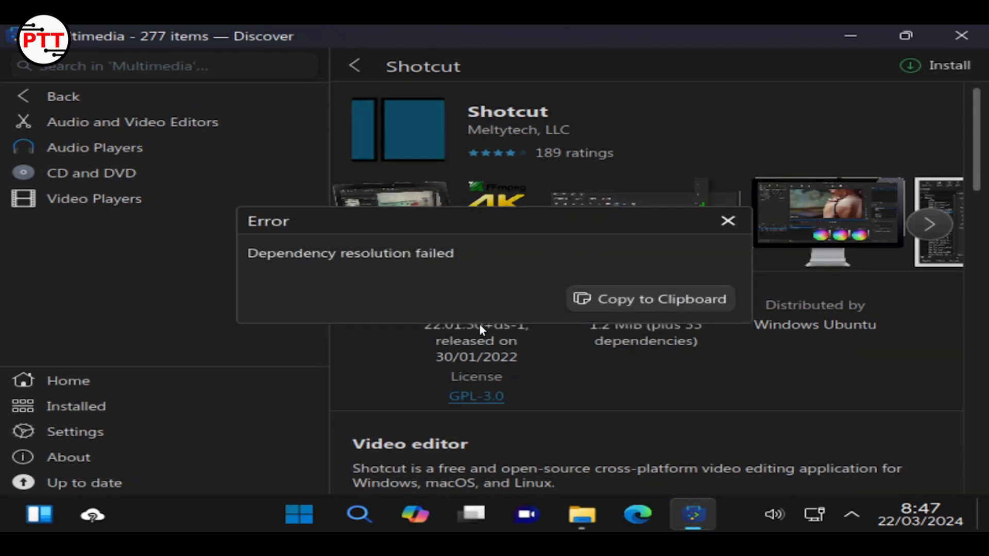
left_click(733, 225)
Retry the Shotcut install from its page, then again from the Multimedia list
left_click(937, 65)
left_click(735, 223)
left_click(350, 66)
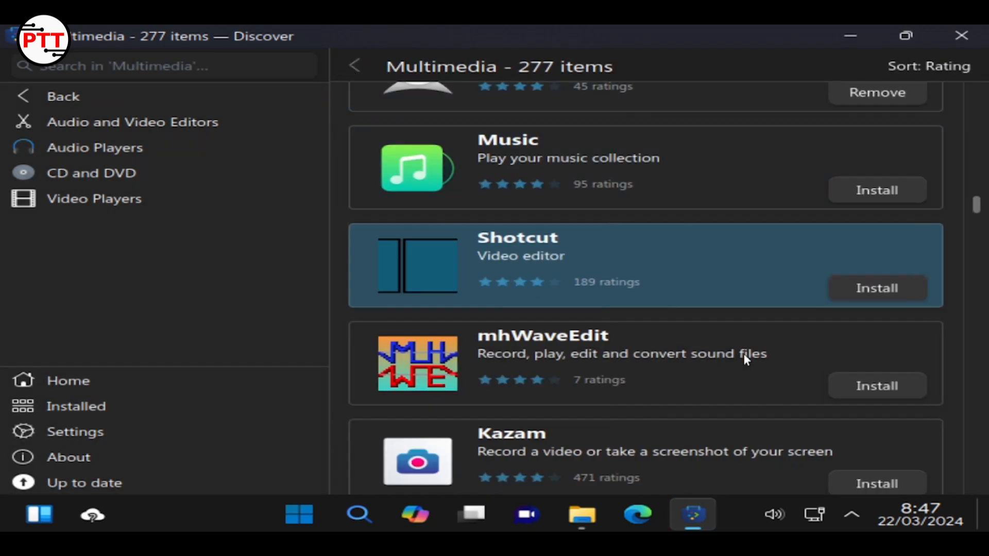
left_click(894, 290)
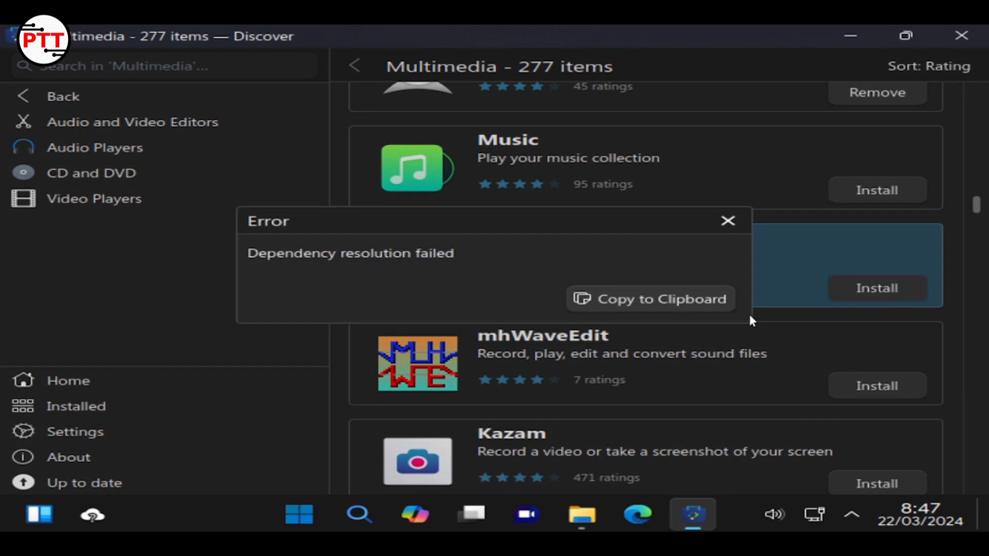
Dismiss the Shotcut error, try installing Kdenlive, close its dependency error, and minimize Discover
left_click(728, 222)
scroll(632, 302, "up", 10)
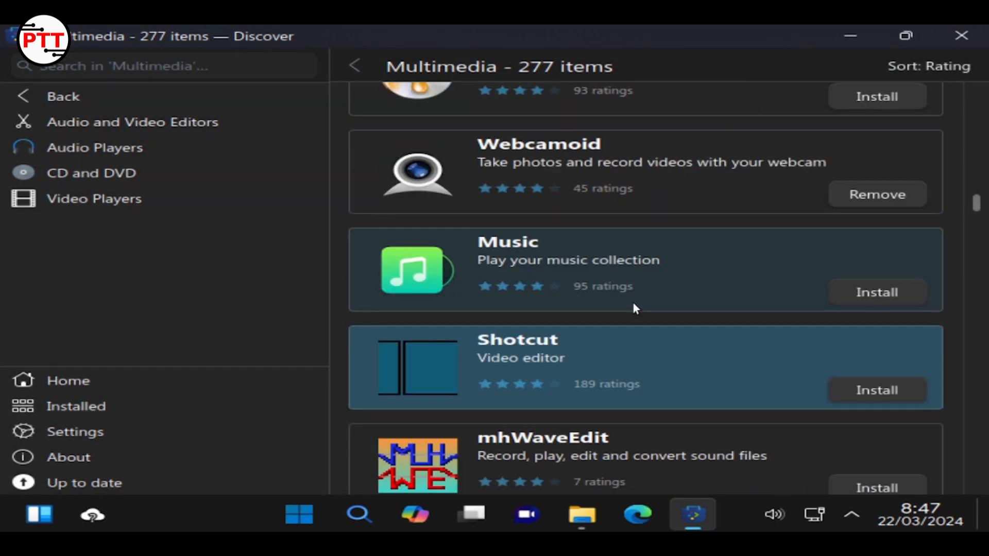
scroll(632, 303, "up", 15)
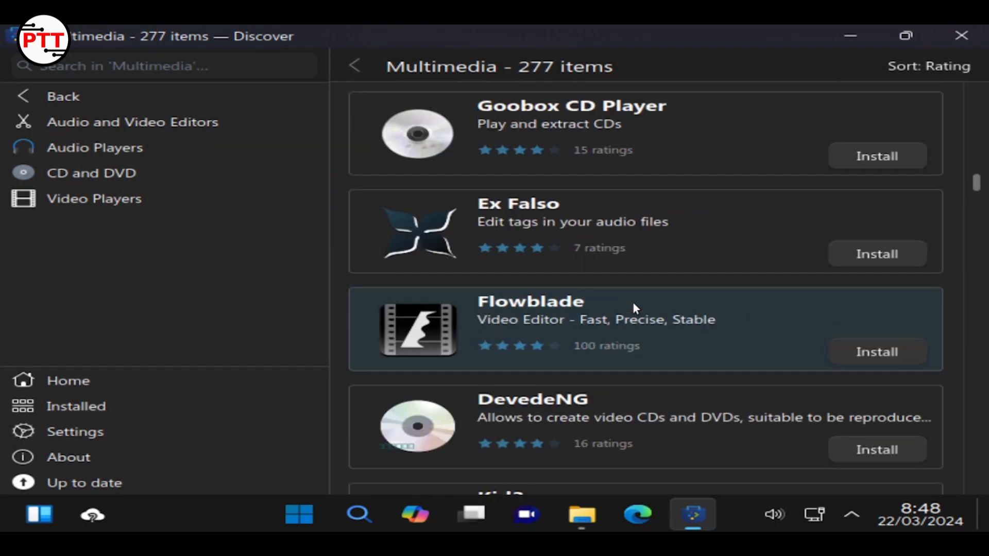
scroll(633, 303, "up", 15)
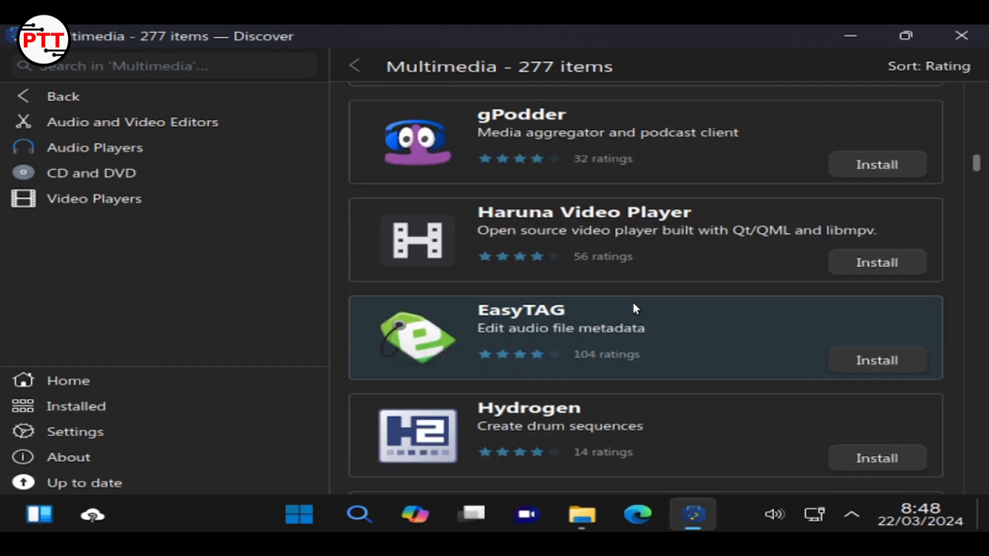
left_click(846, 325)
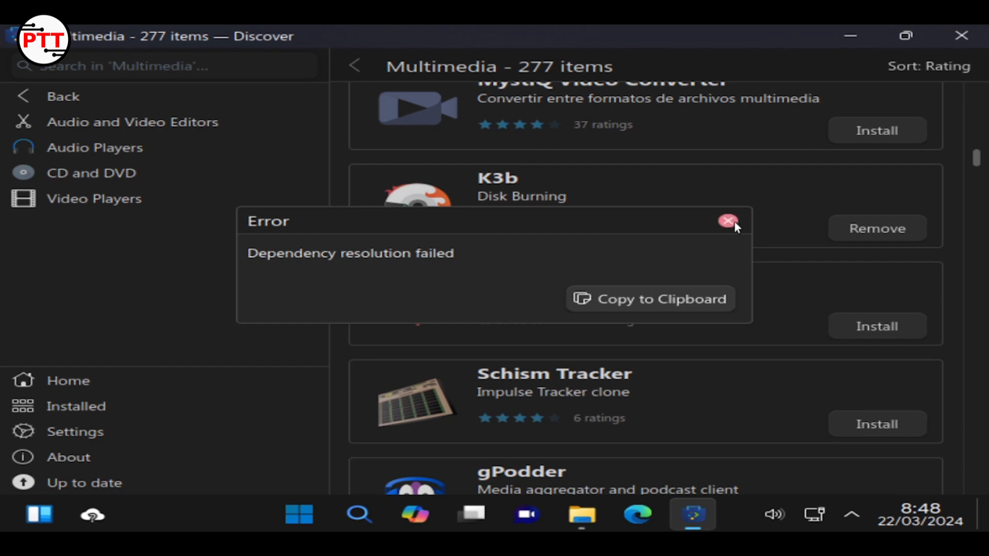
left_click(733, 221)
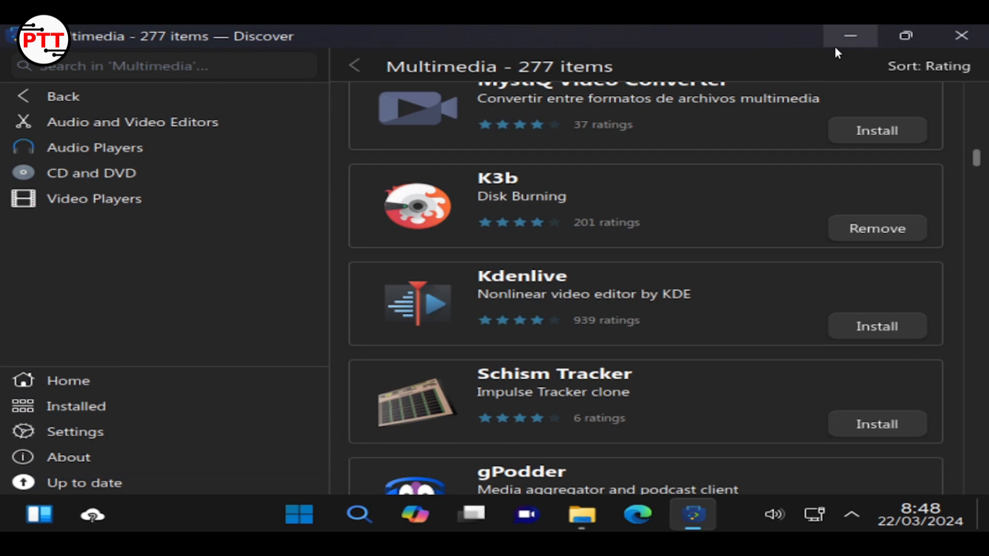
left_click(850, 37)
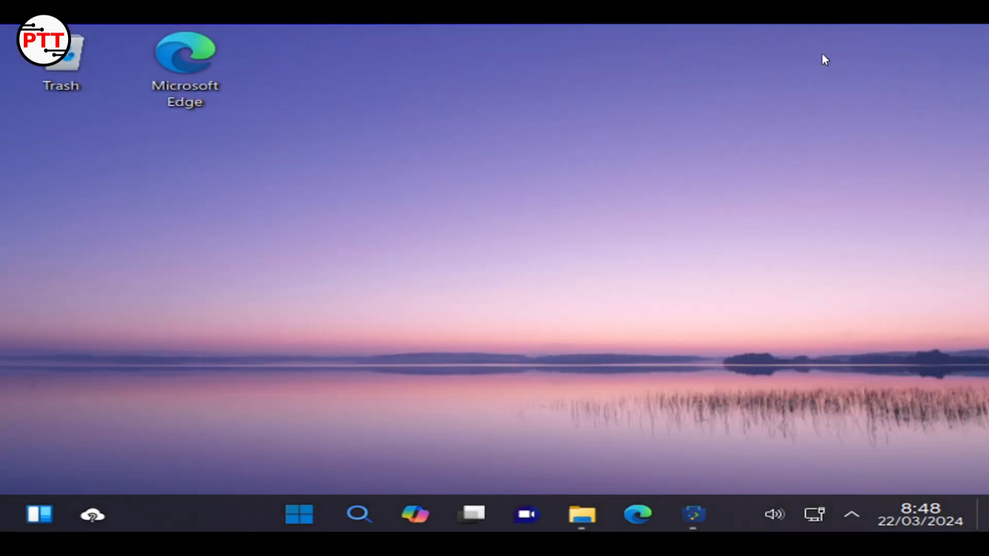
Launch Edge, turn off diagnostic data sharing, and confirm the Focused new tab layout
left_click(631, 522)
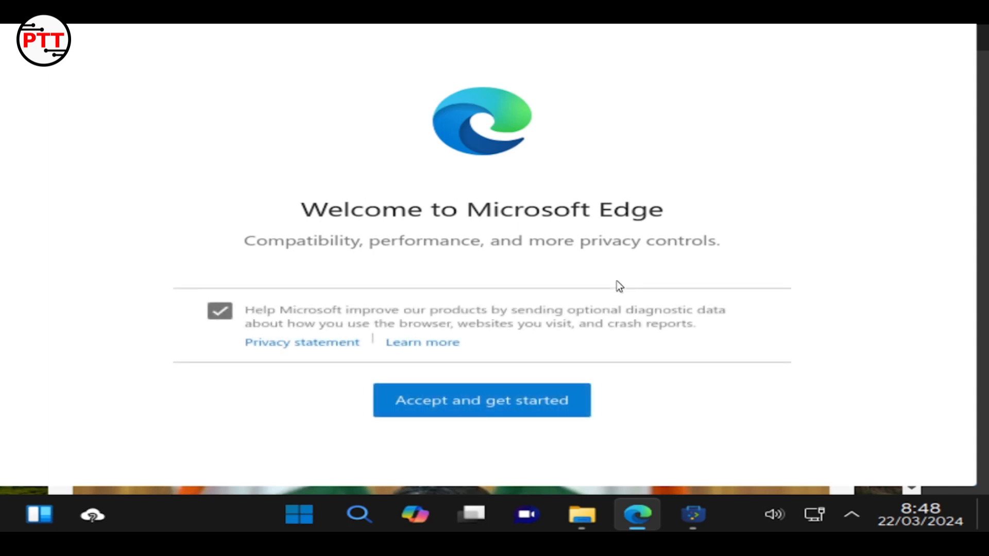
left_click(217, 323)
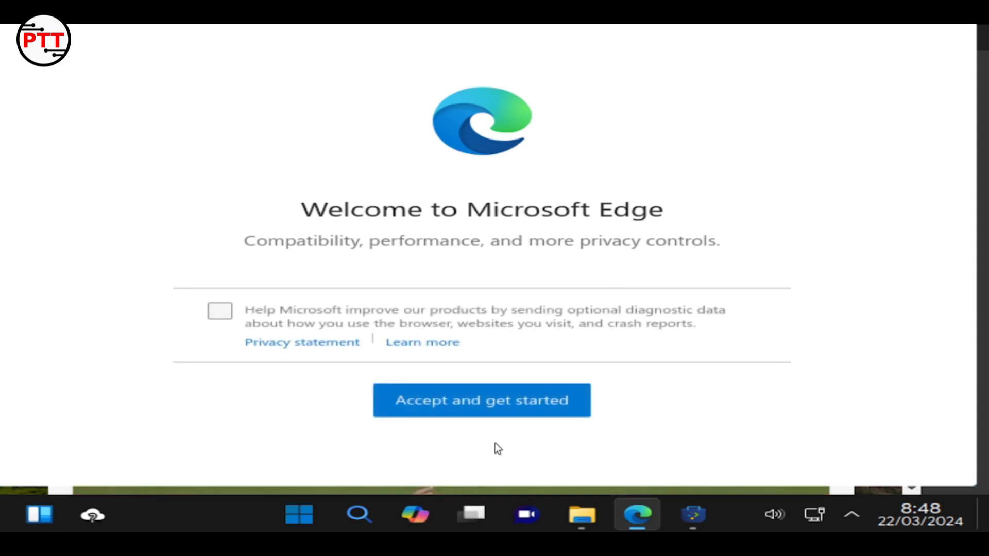
left_click(513, 412)
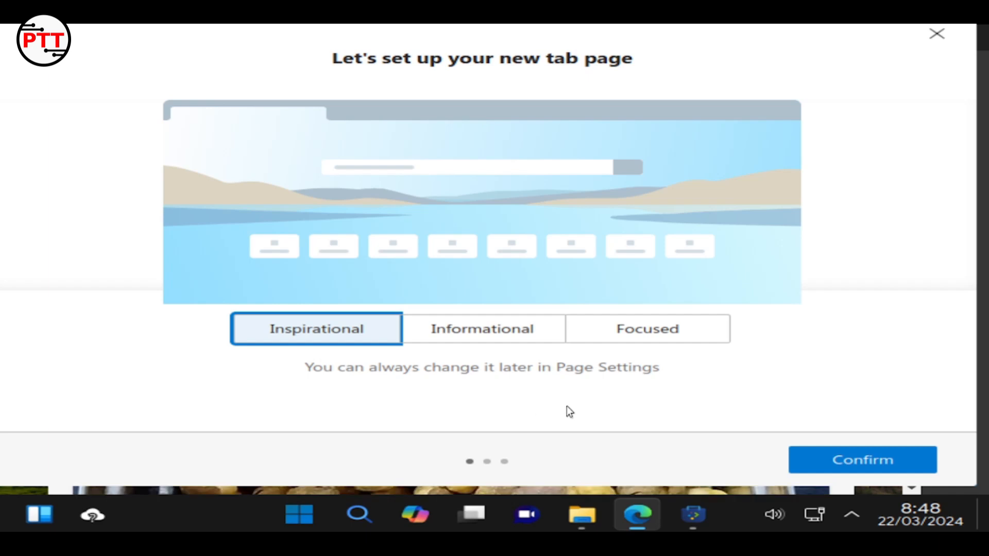
left_click(659, 342)
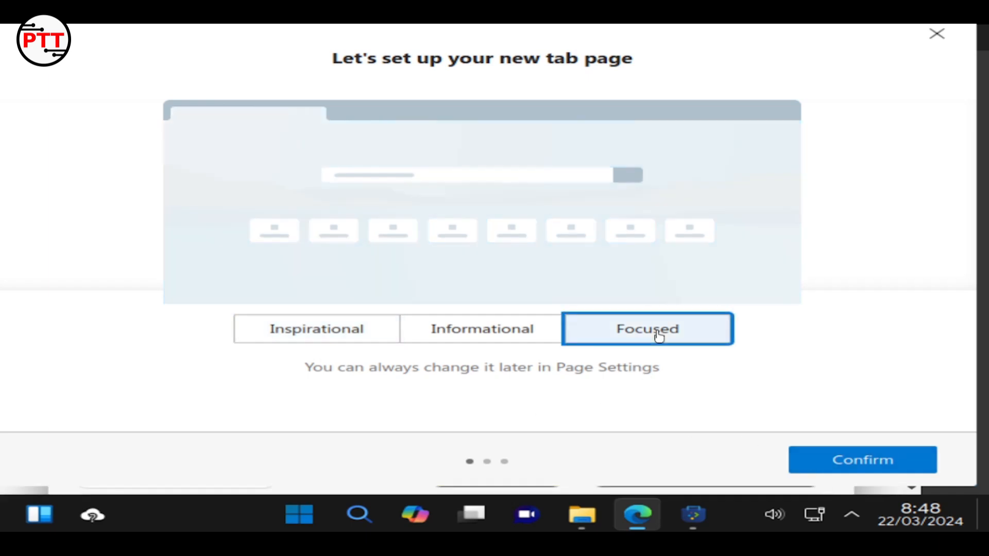
left_click(489, 344)
left_click(625, 334)
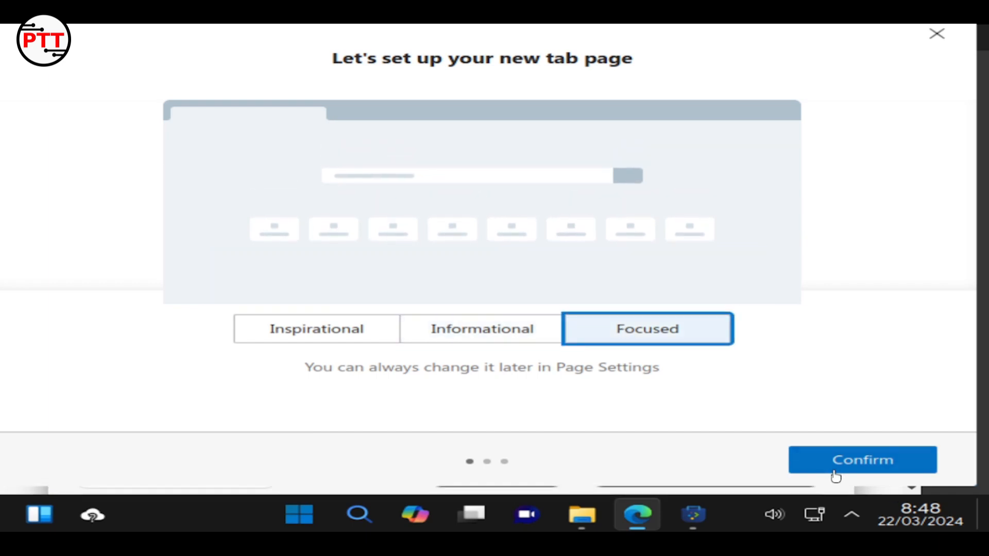
left_click(836, 468)
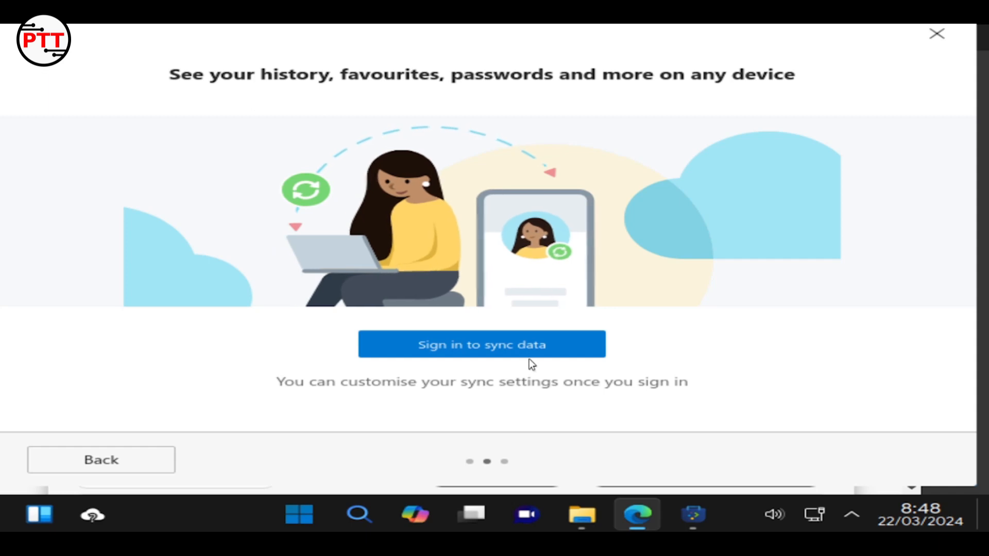
Back out of the sync sign-in window and reconfirm the Focused layout
left_click(554, 352)
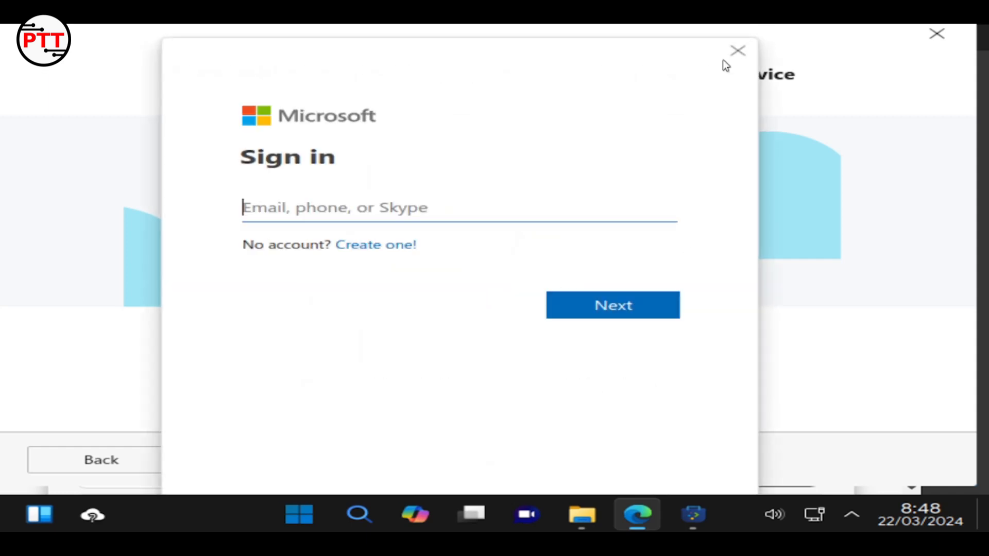
left_click(738, 50)
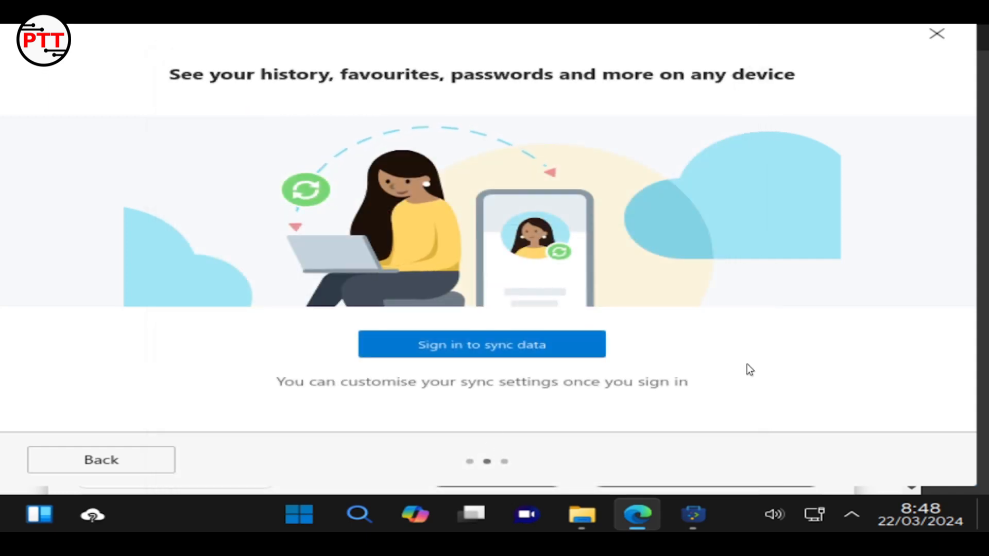
left_click(100, 469)
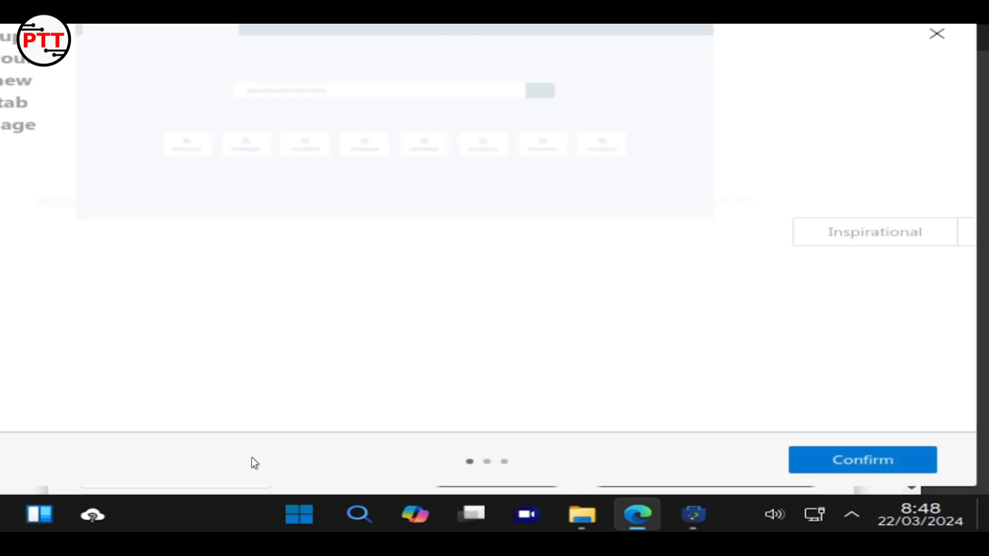
left_click(805, 463)
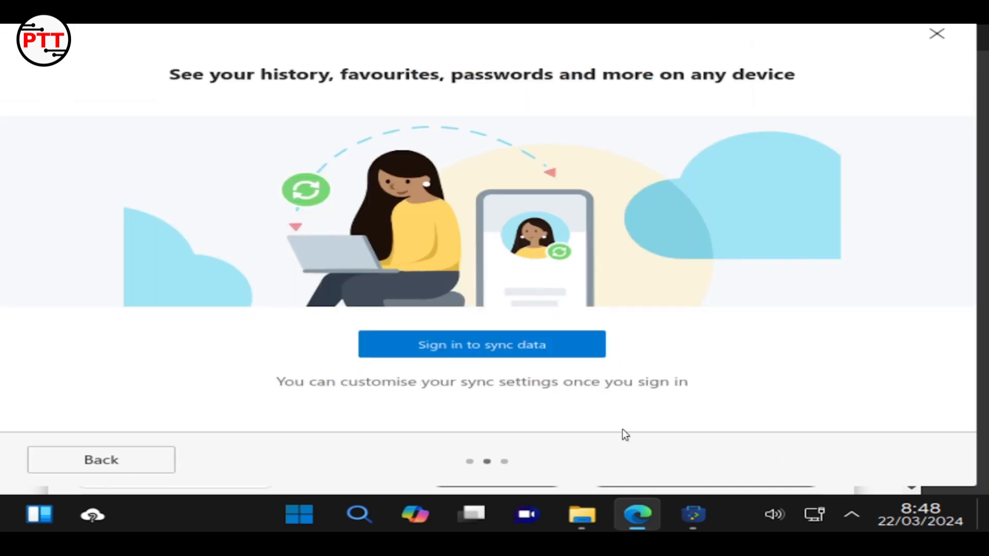
Skip Edge sync, replace the Welcome tab with a new tab, and close the browser
left_click(932, 34)
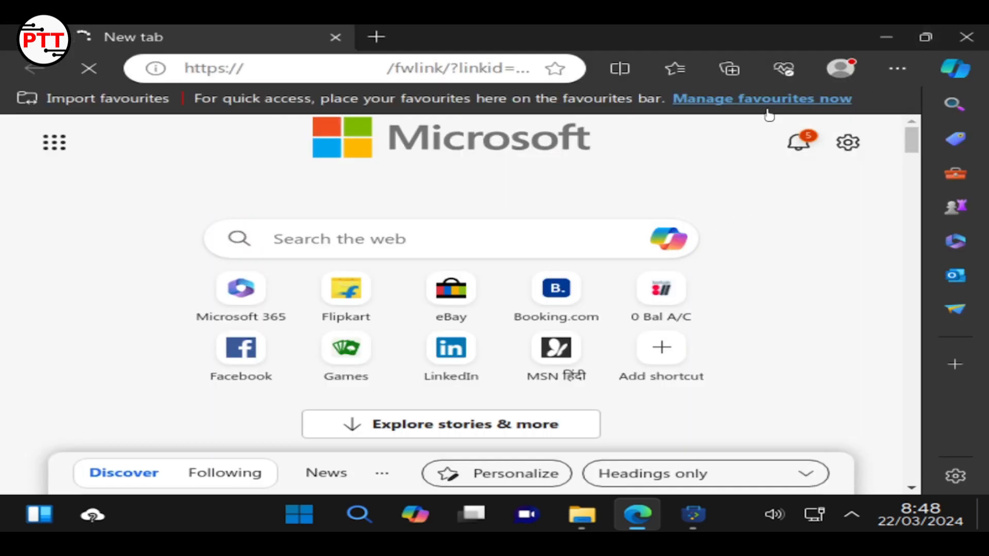
left_click(327, 66)
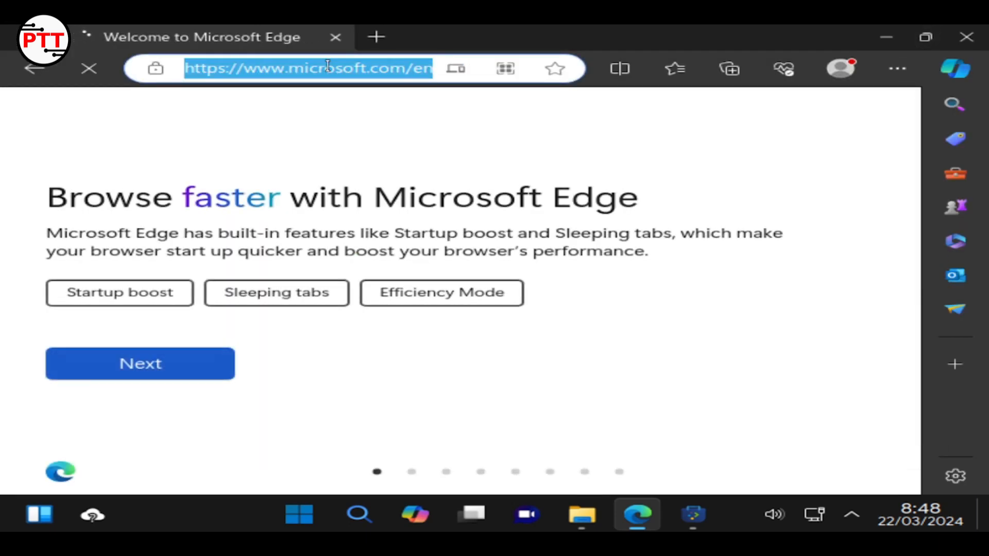
left_click(377, 37)
left_click(325, 39)
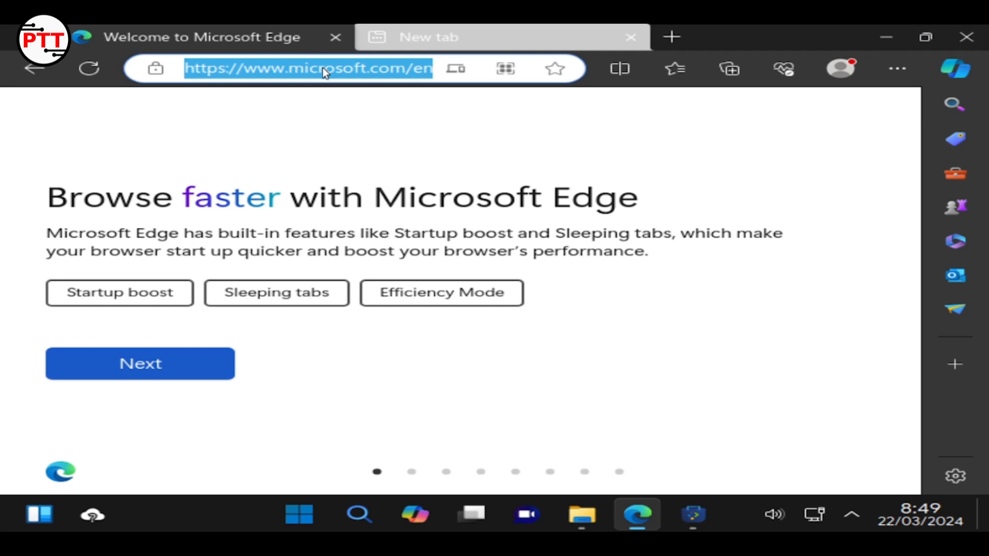
left_click(335, 37)
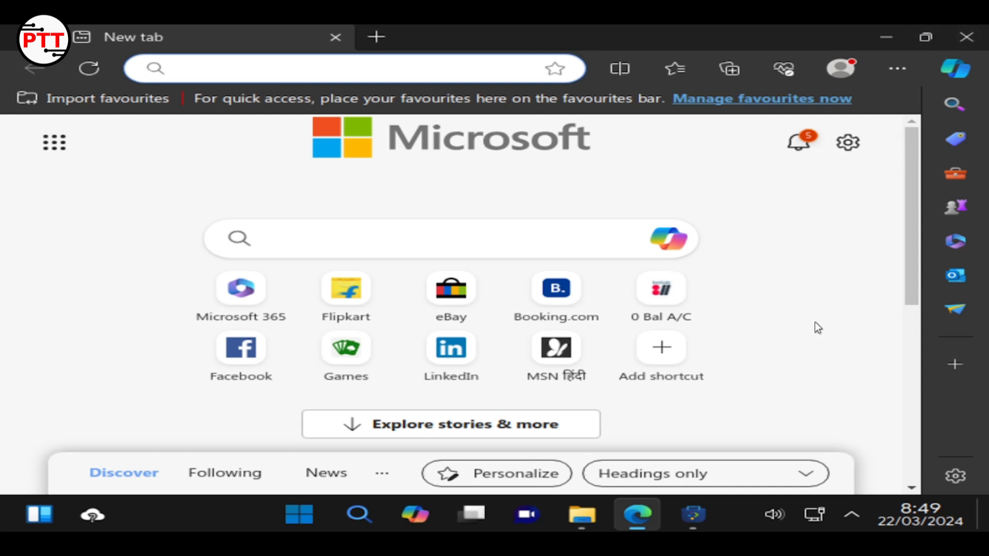
left_click(980, 39)
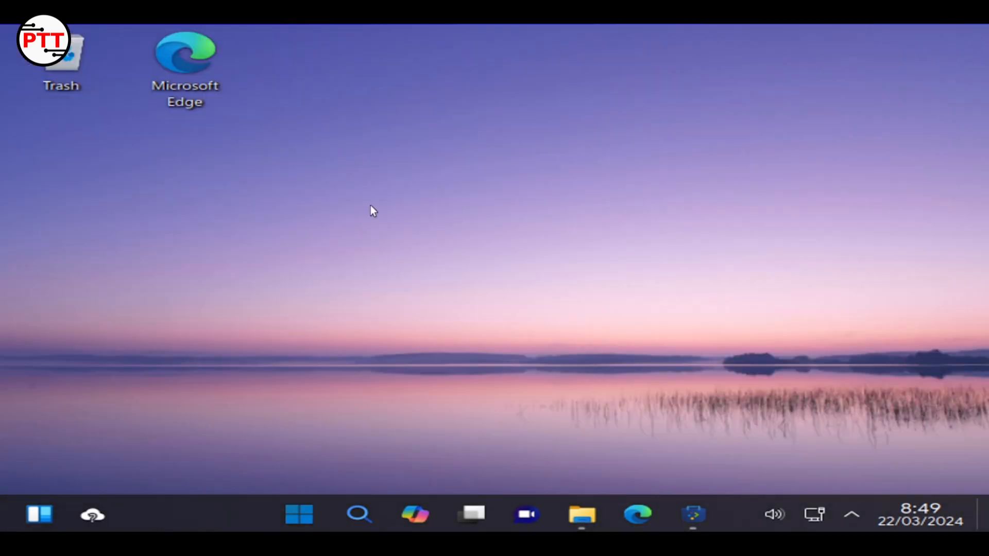
left_click(303, 507)
left_click(829, 116)
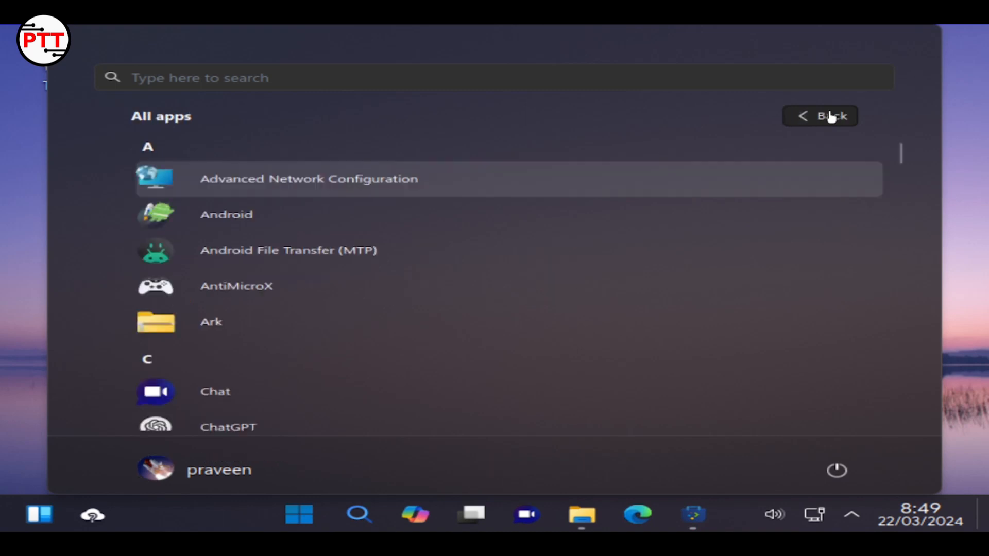
scroll(727, 214, "down", 10)
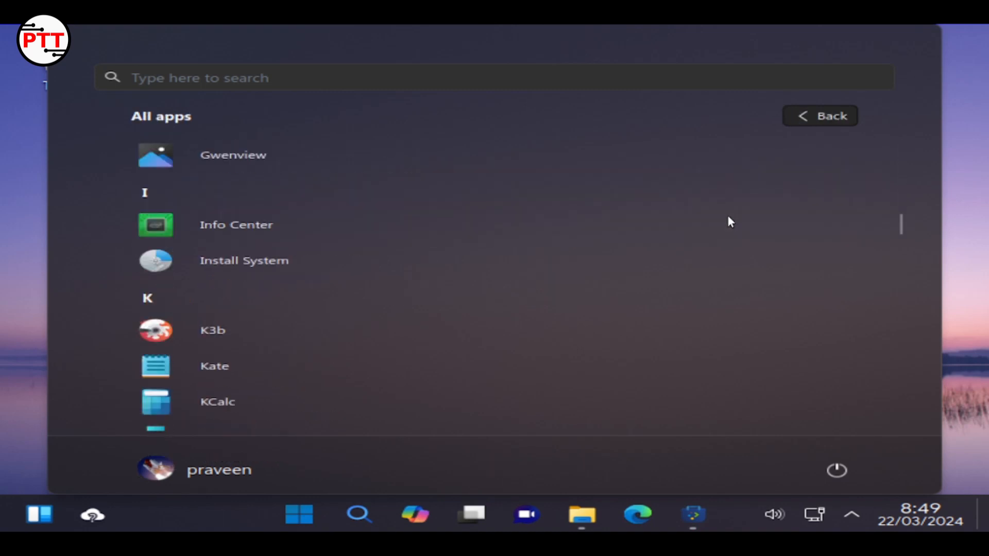
scroll(691, 225, "up", 1)
scroll(680, 232, "up", 3)
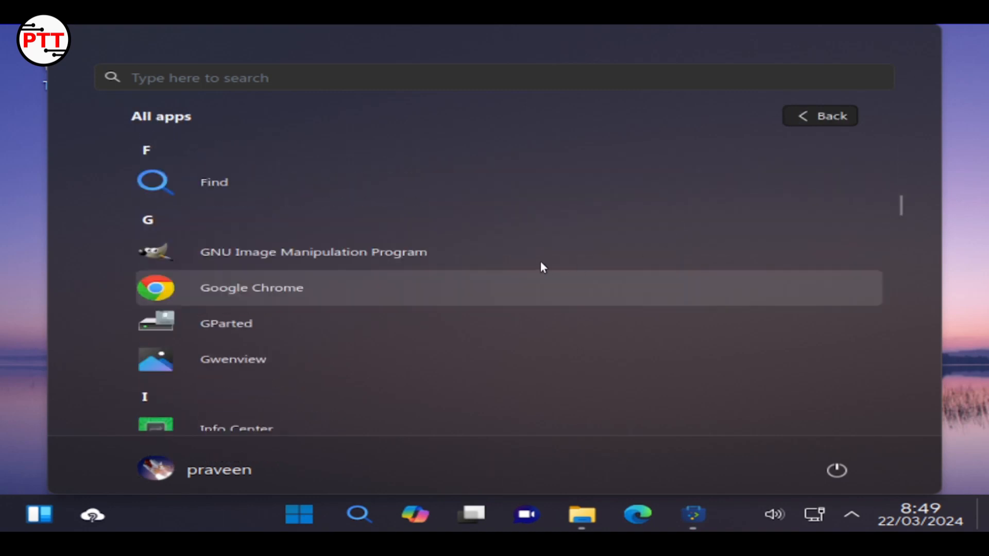
left_click(297, 252)
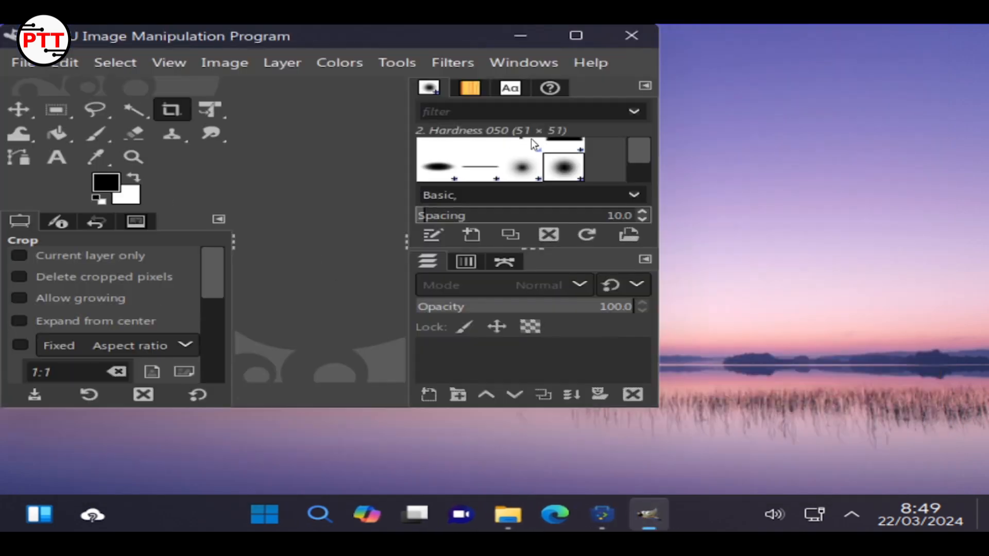
left_click(587, 36)
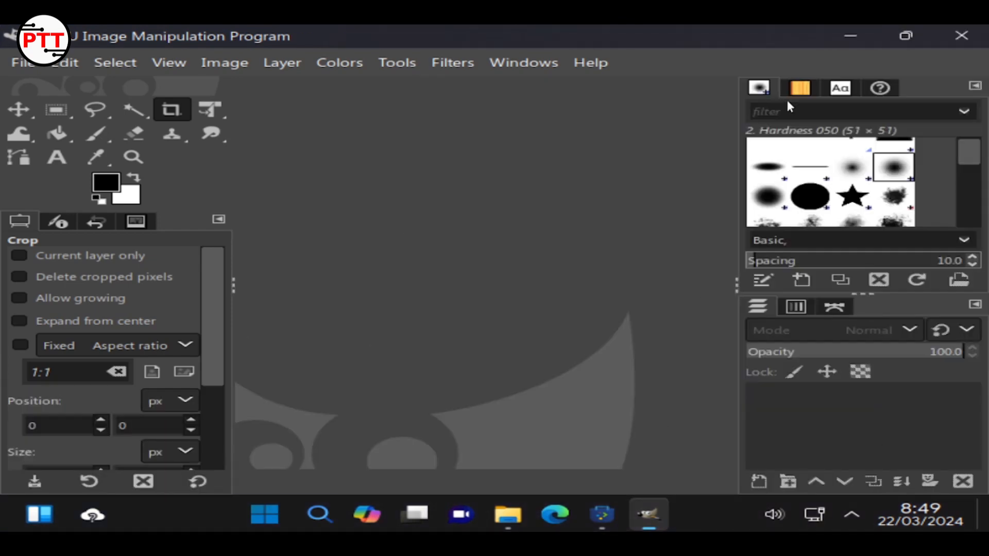
left_click(961, 34)
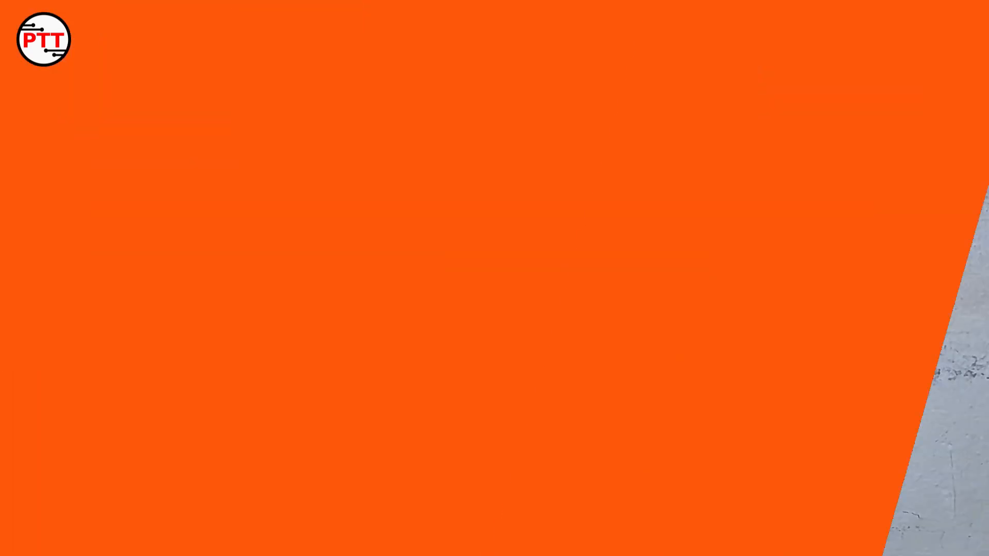
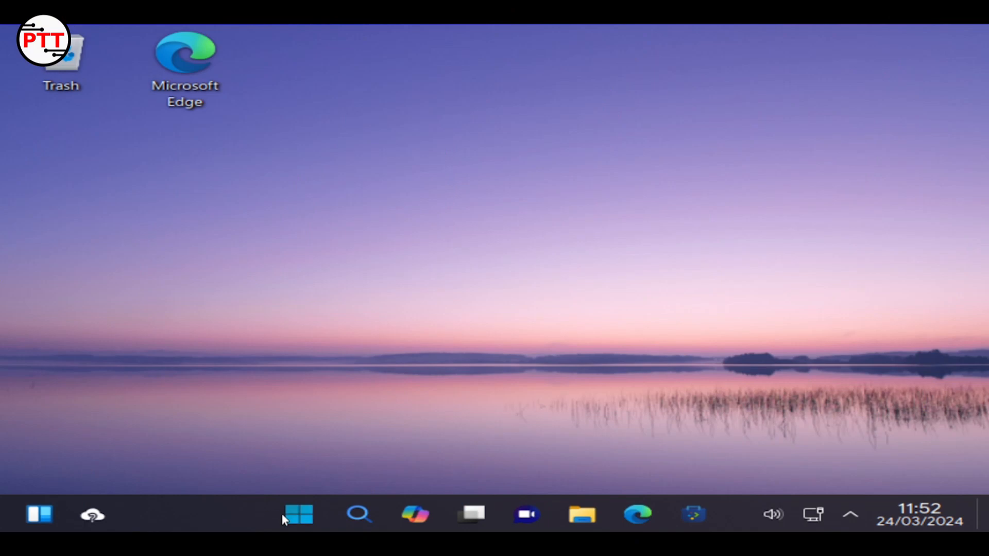
Scroll the launcher's full alphabetical app list to the S section and start System Monitor
left_click(298, 514)
left_click(298, 514)
left_click(298, 514)
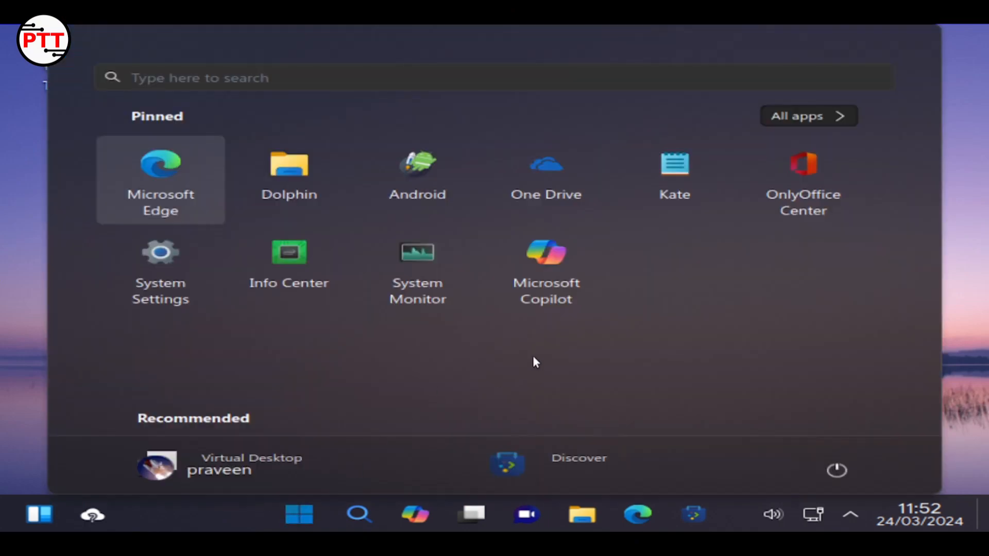
left_click(813, 116)
scroll(411, 289, "down", 20)
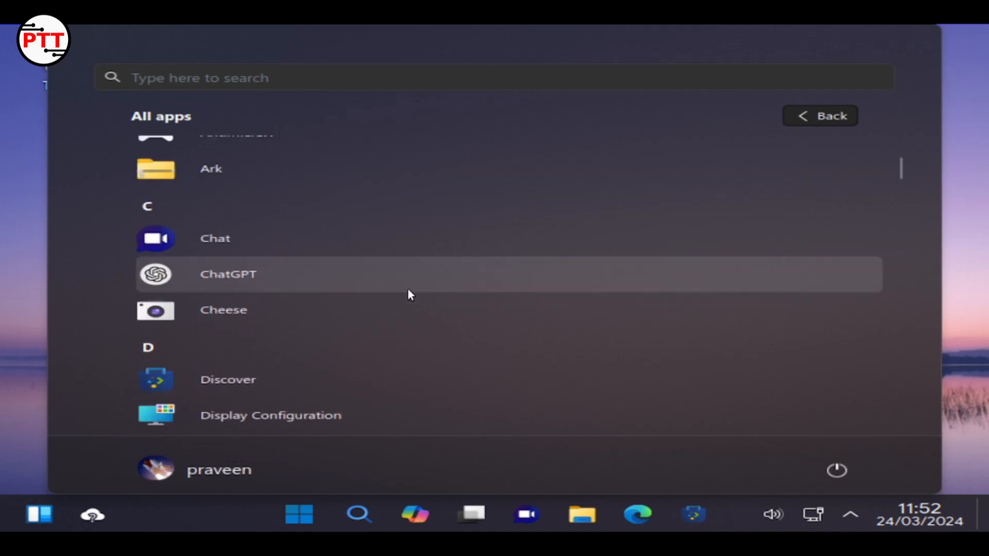
scroll(396, 288, "down", 20)
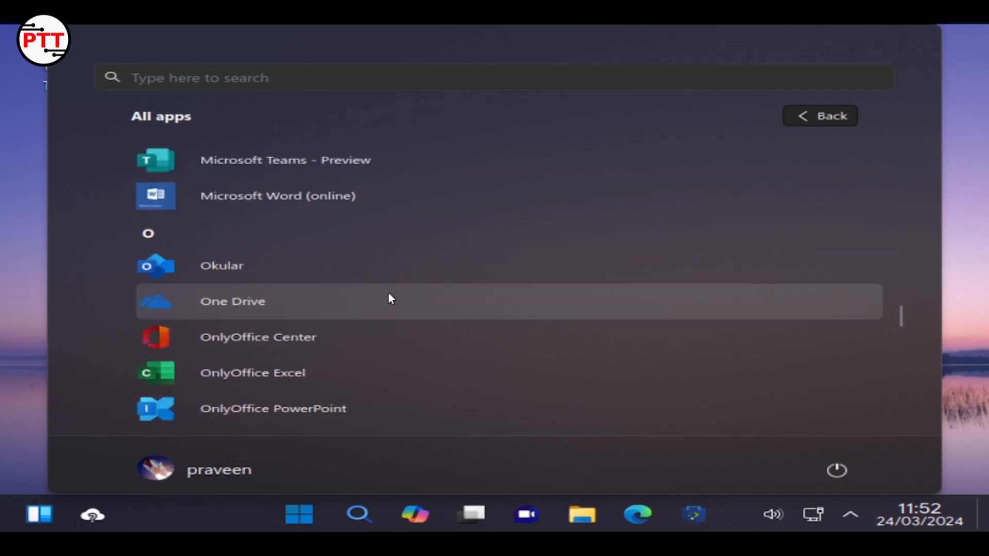
scroll(356, 313, "down", 1)
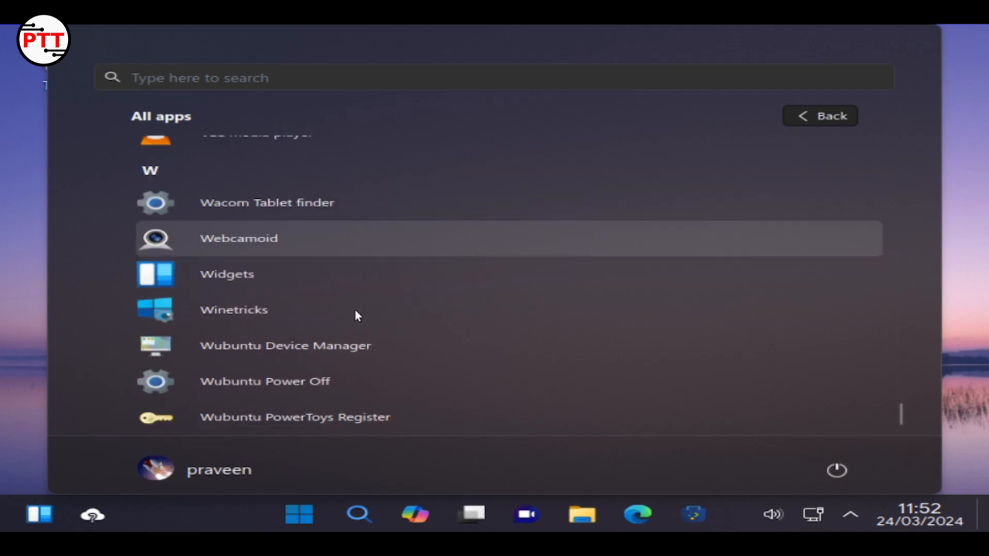
scroll(218, 279, "up", 10)
scroll(220, 278, "down", 3)
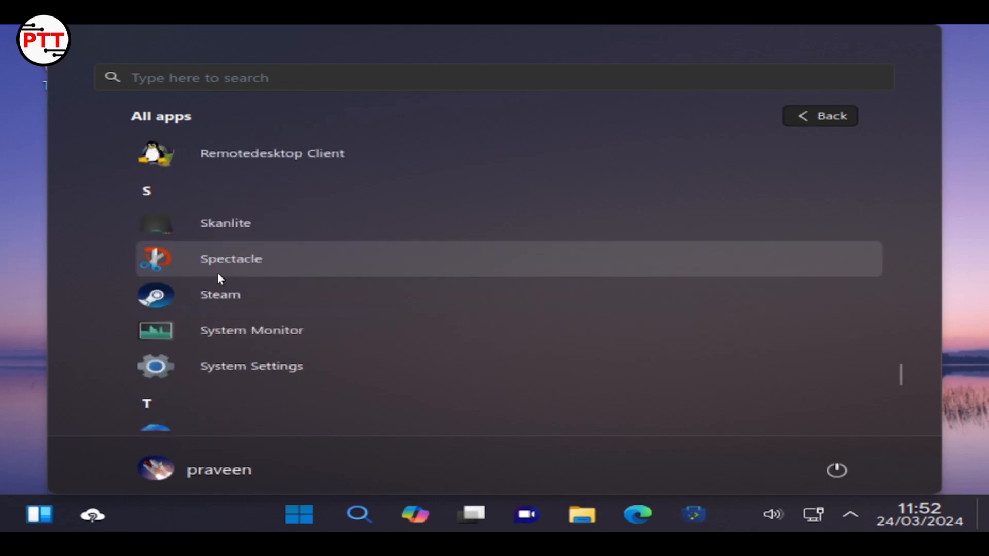
left_click(268, 279)
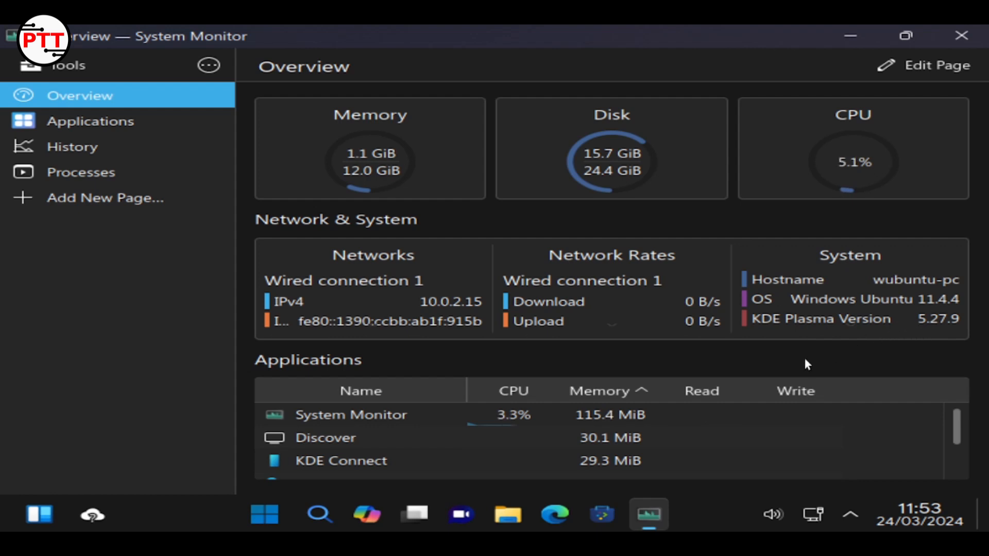
Look through System Monitor's Applications and Processes pages, then close the window
left_click(146, 127)
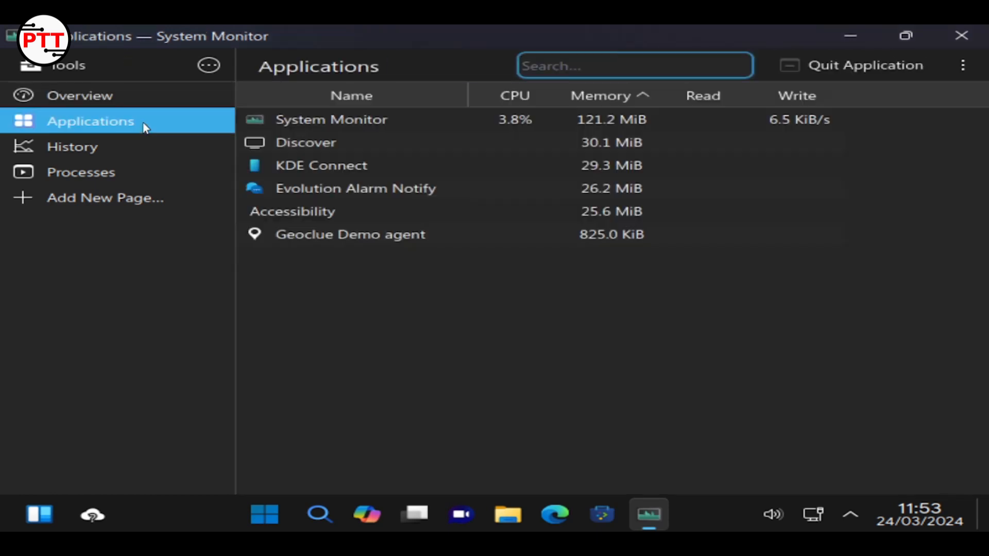
left_click(131, 169)
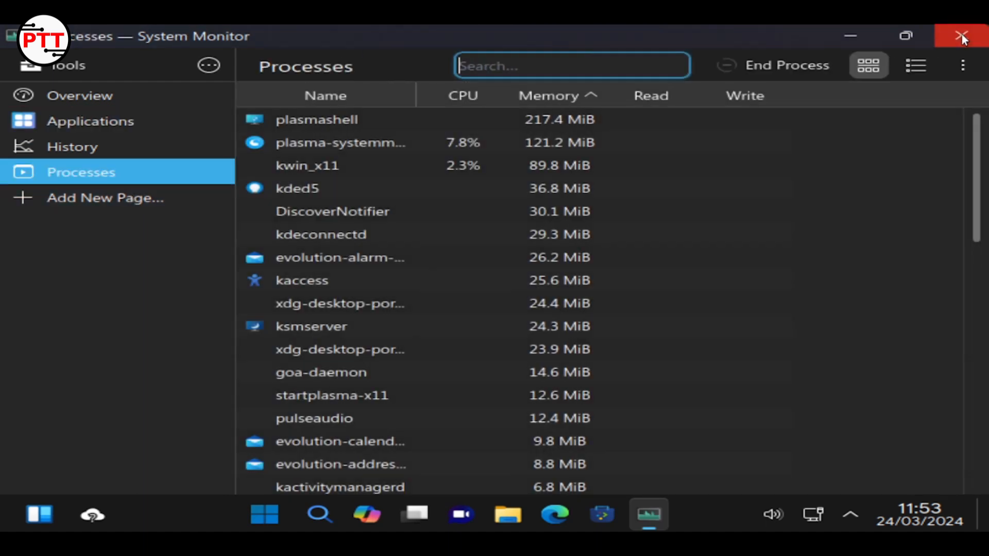
left_click(961, 34)
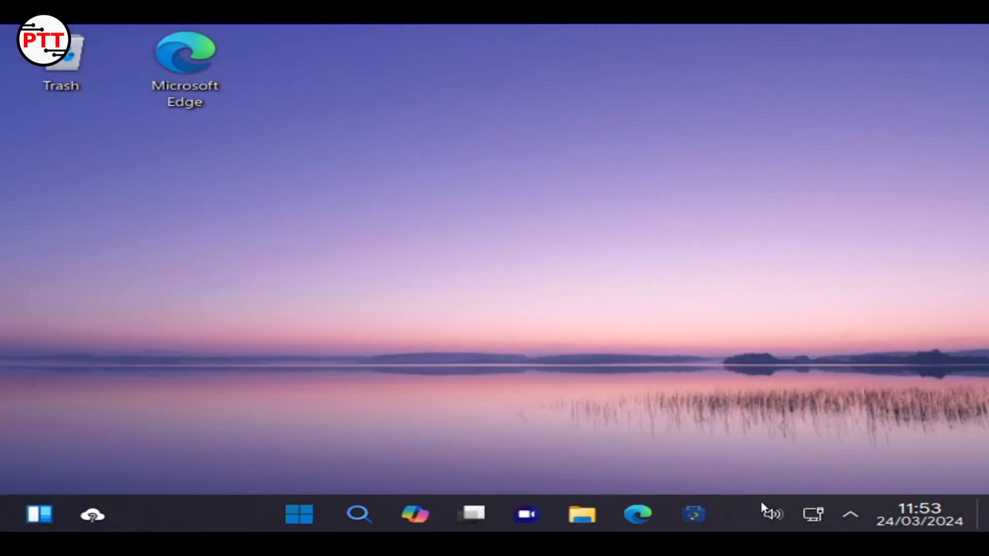
Change the display resolution from 800x600 to 1280x720 (16:9), applying and keeping it
left_click(850, 517)
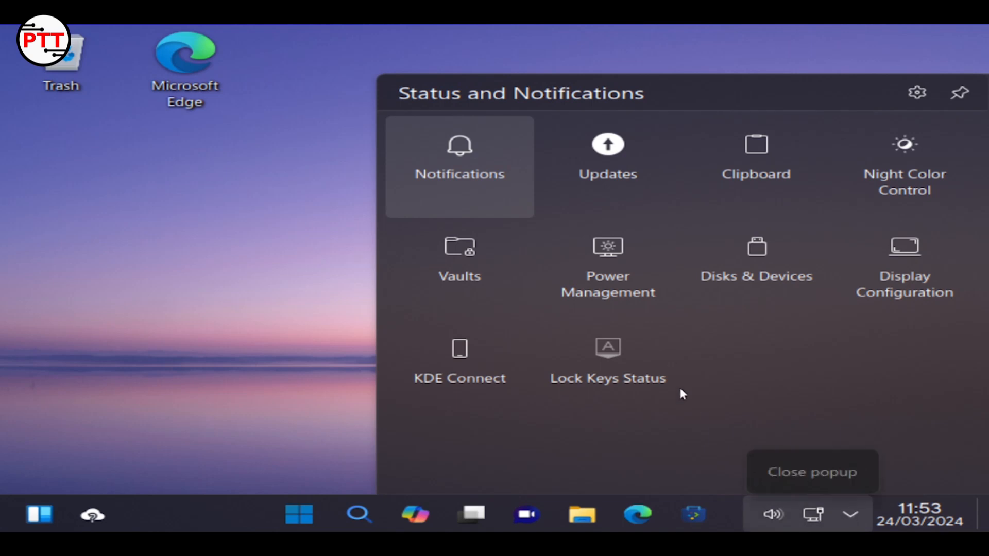
left_click(847, 511)
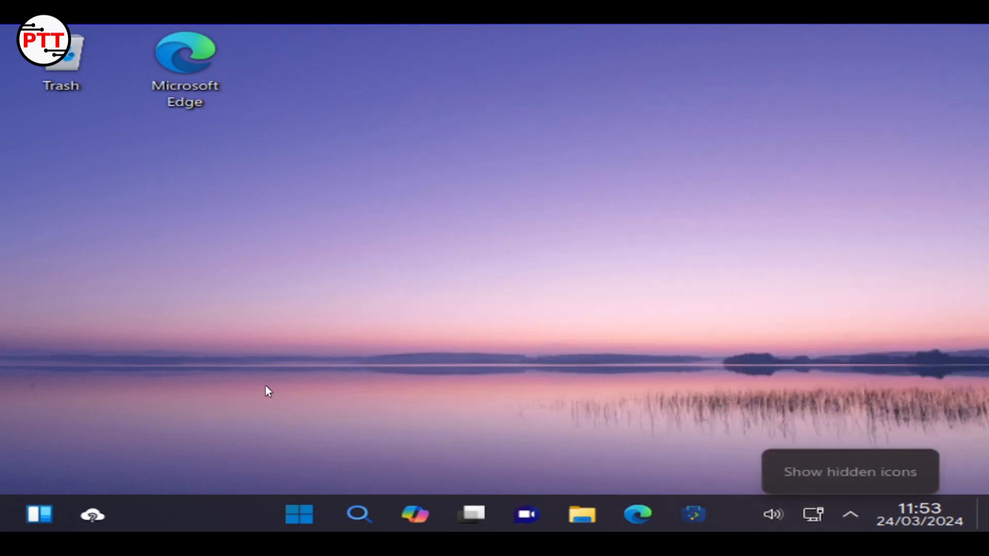
right_click(116, 399)
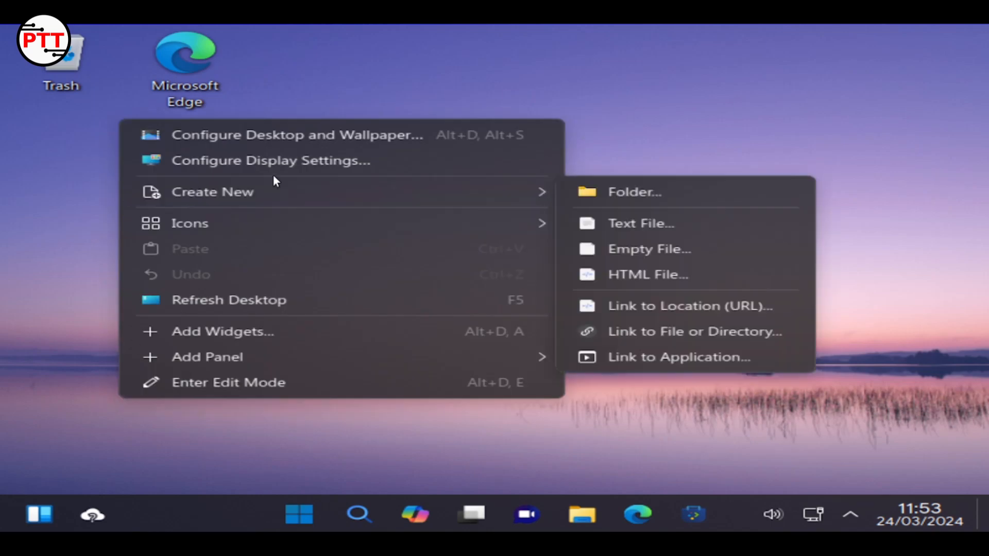
left_click(277, 162)
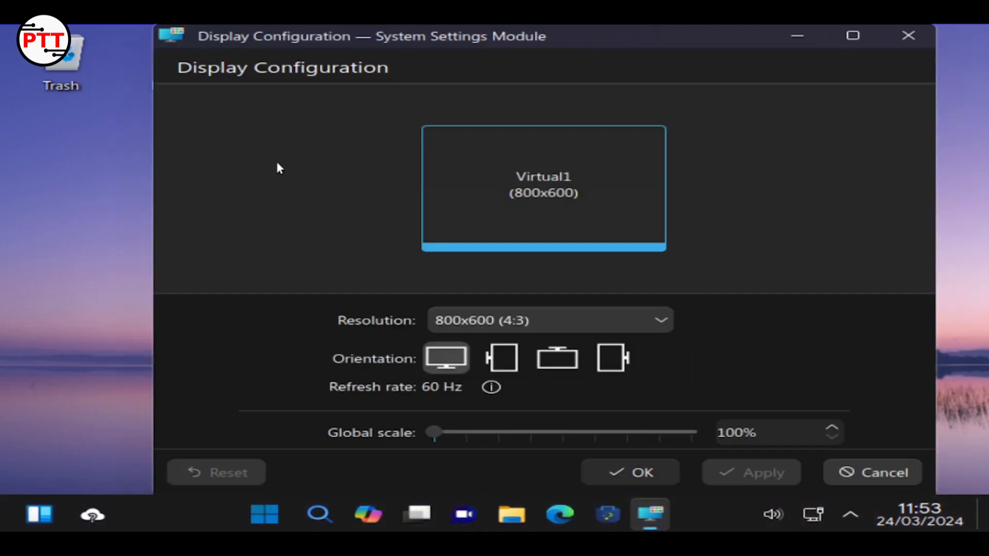
left_click(474, 321)
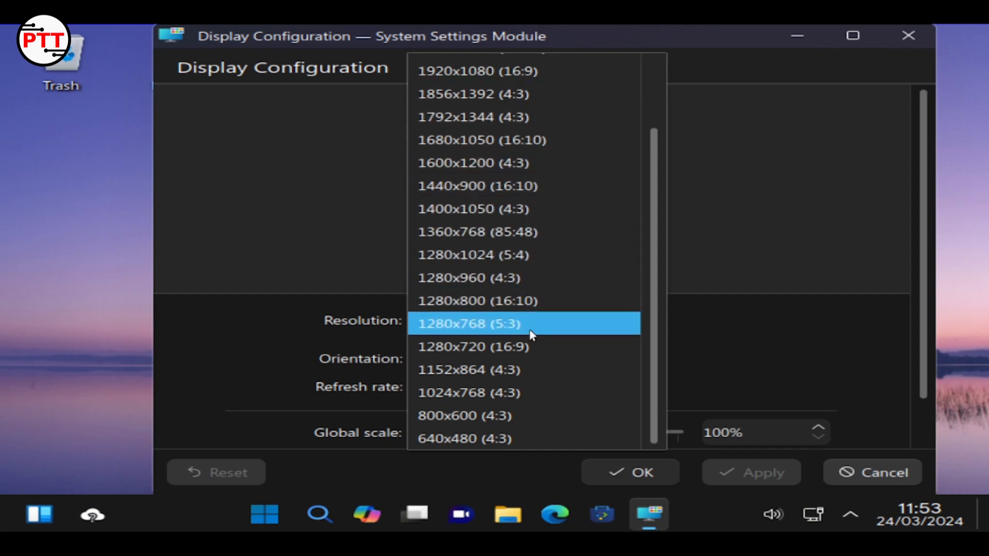
left_click(533, 349)
left_click(797, 476)
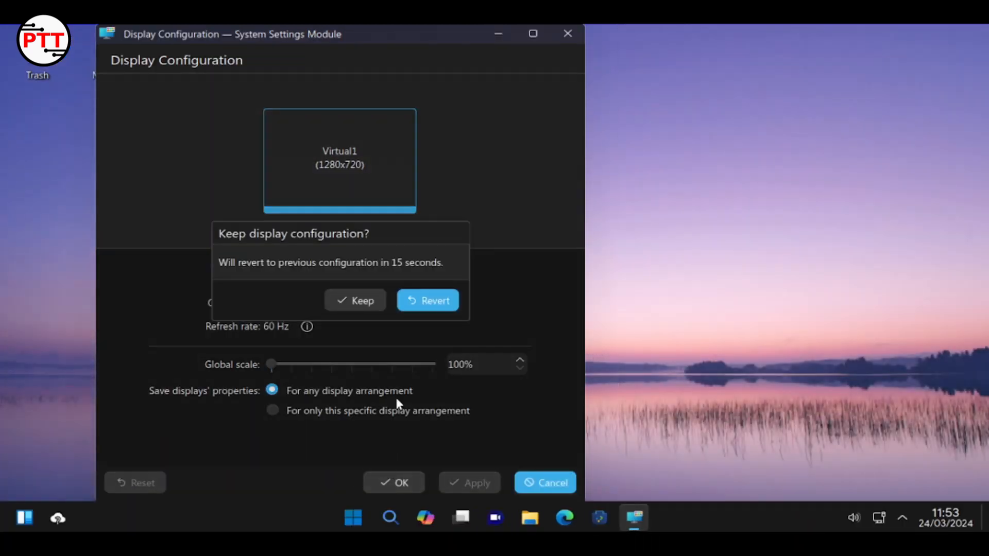
left_click(381, 299)
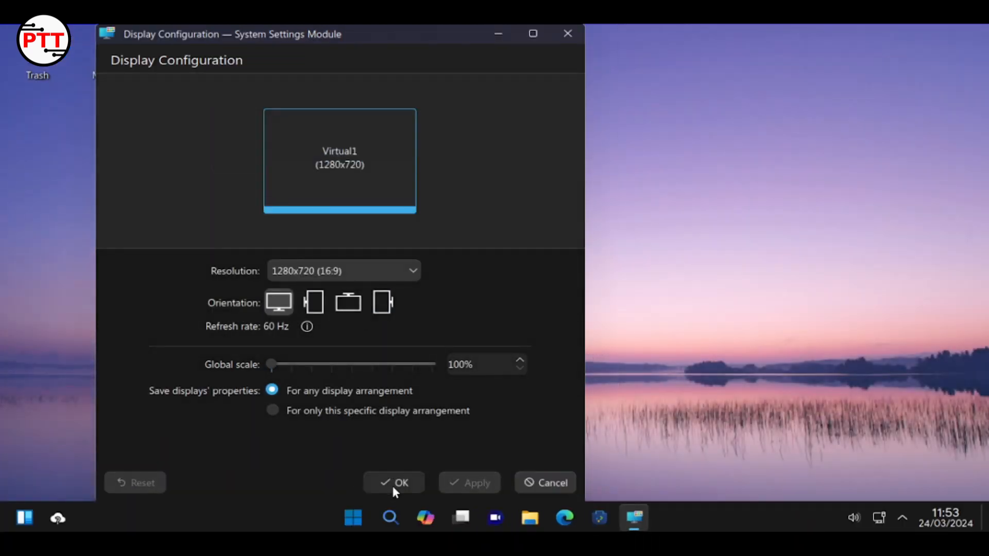
left_click(393, 489)
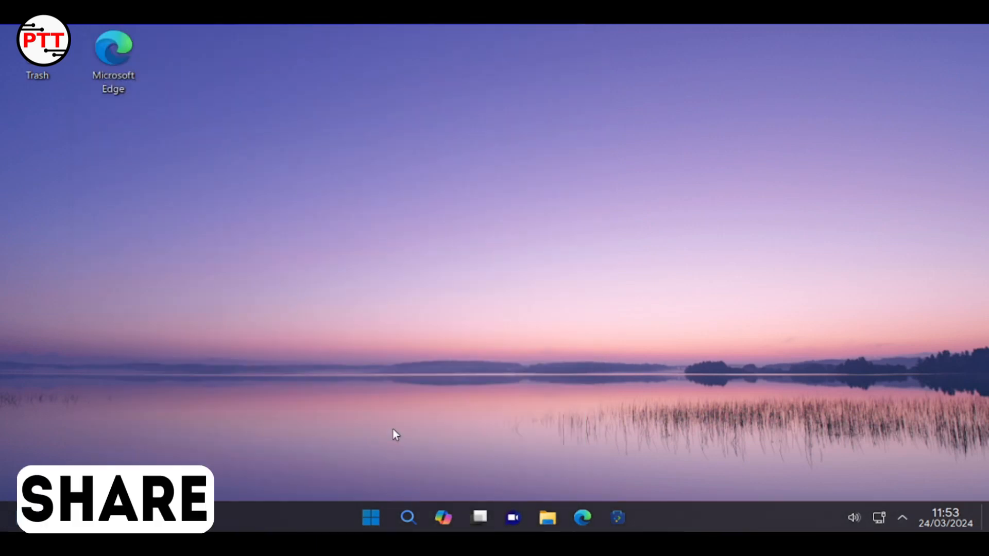
Browse the launcher's full list of apps, then close the launcher
left_click(371, 515)
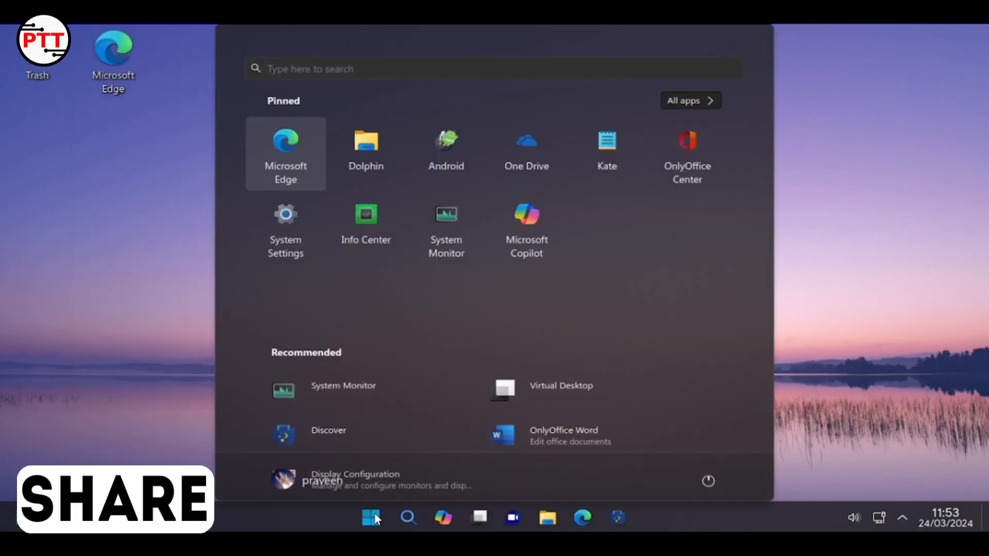
left_click(689, 110)
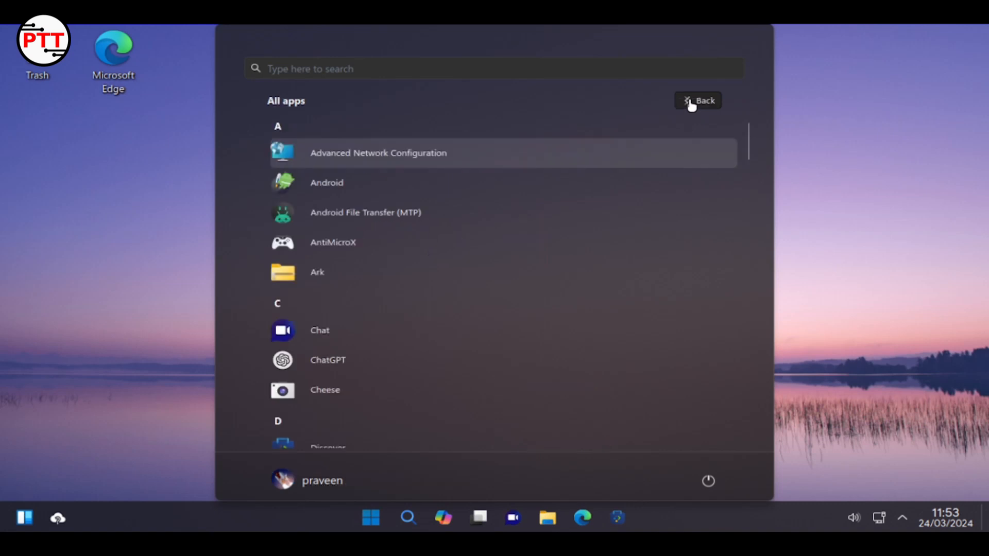
scroll(592, 289, "down", 5)
scroll(468, 257, "down", 8)
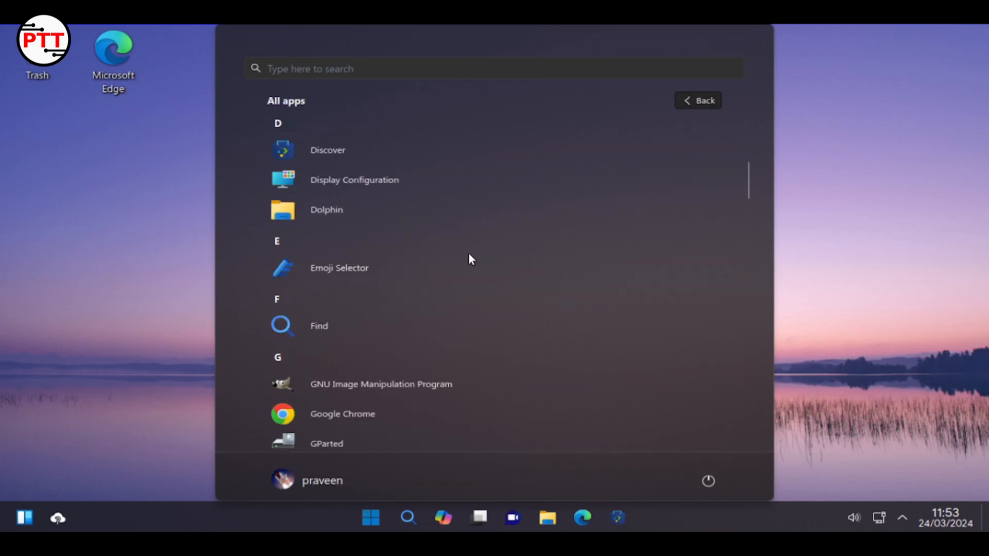
left_click(99, 300)
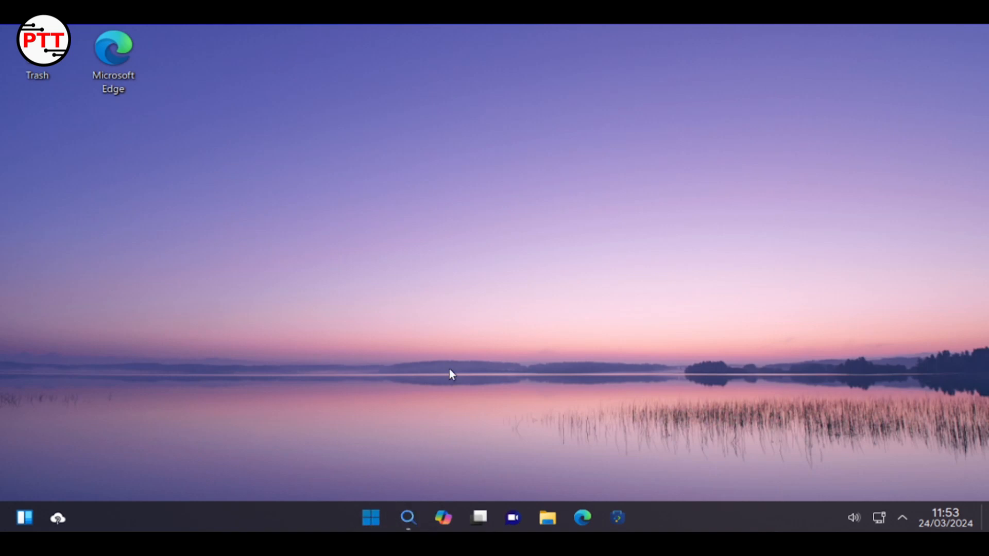
Search KRunner for 'software' to list Software Update and Discover
key("alt+space")
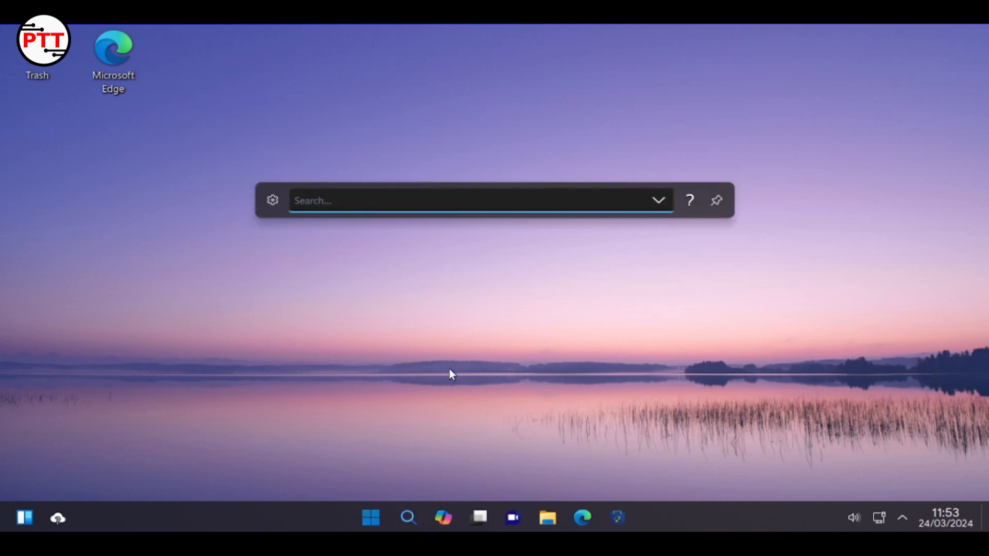
type("softa")
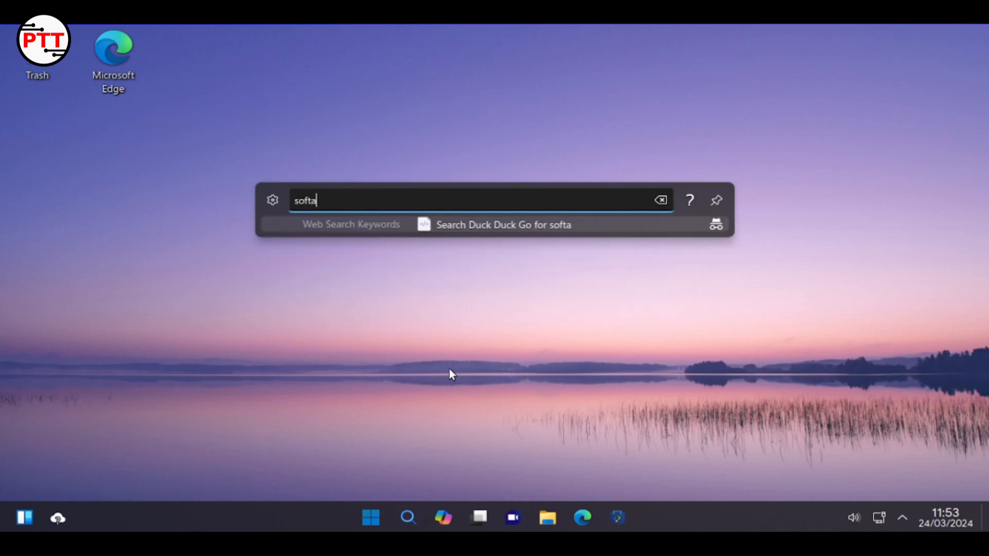
key("BackSpace")
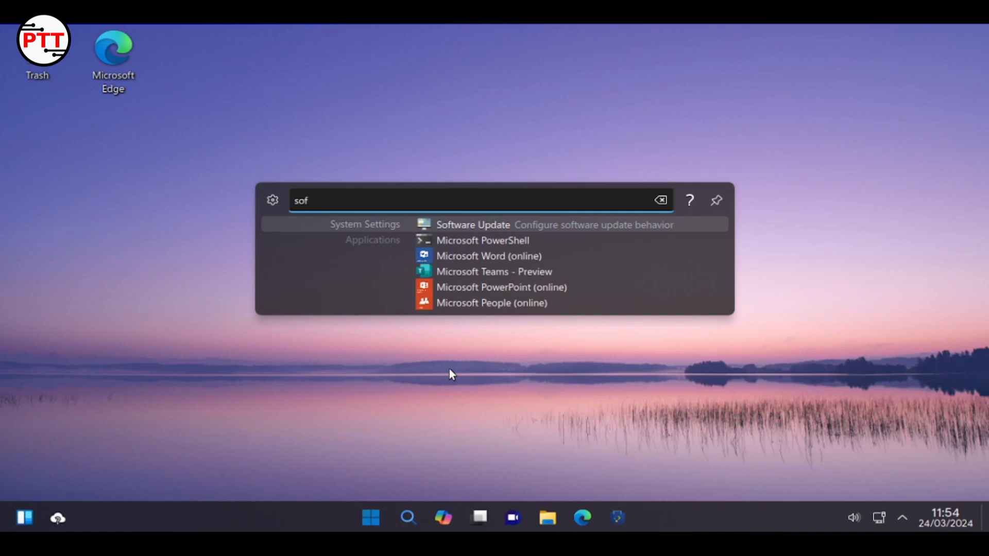
type("ware")
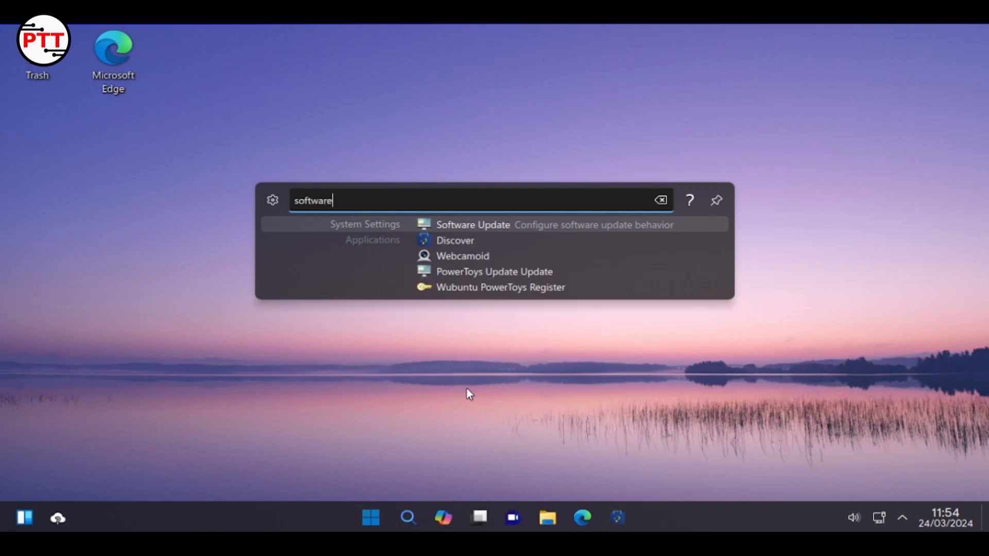
Start Discover and search it for 'shotcut'
left_click(440, 234)
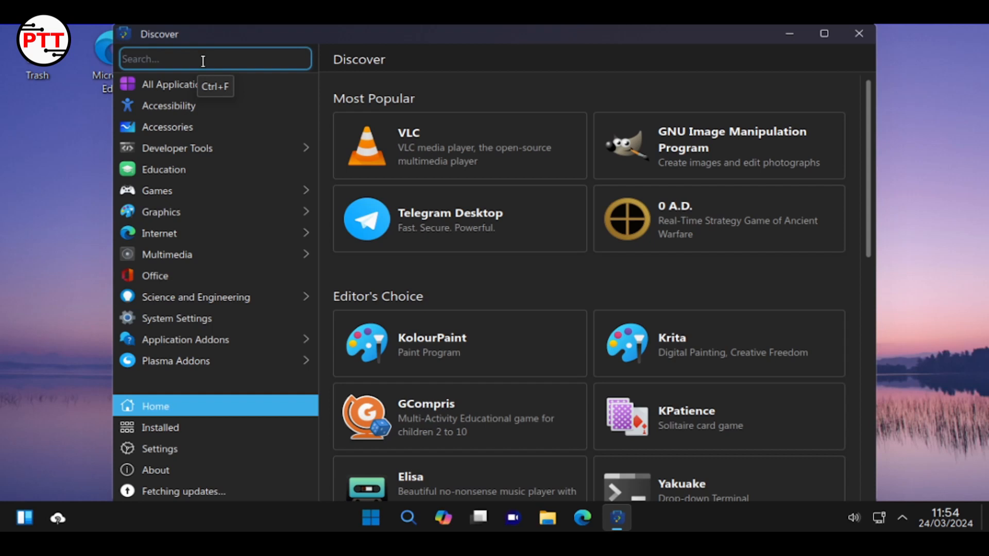
type("shot")
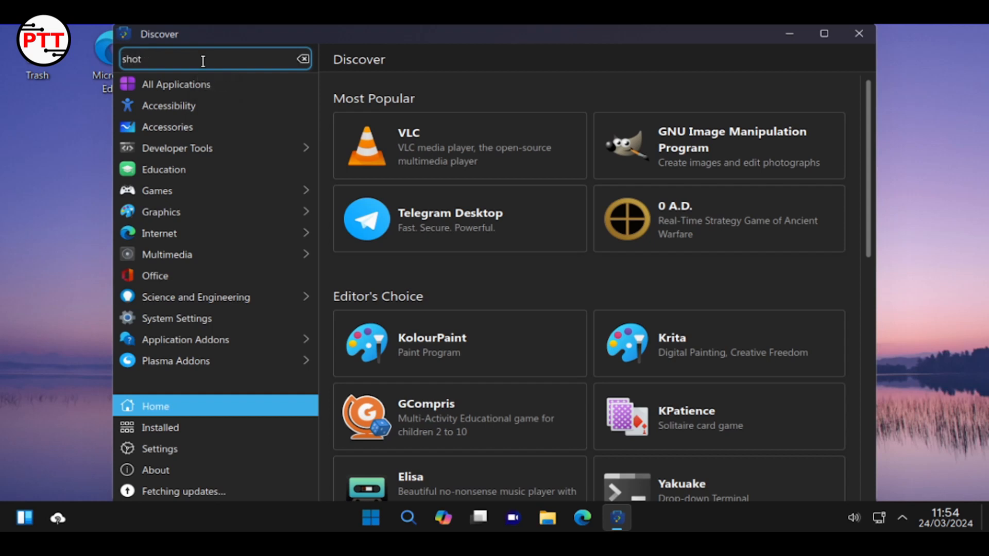
type("cut")
key("Return")
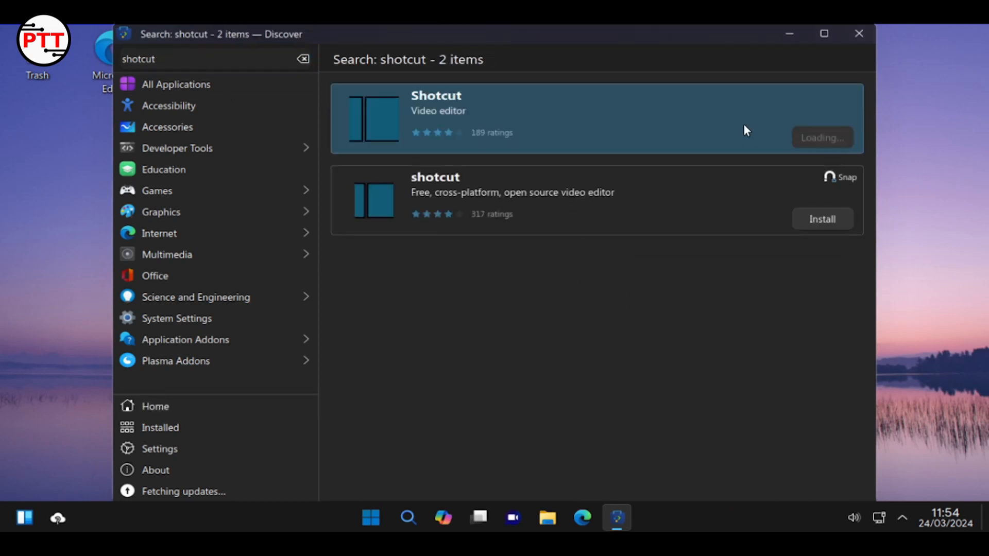
Install the Snap version of Shotcut after the dependency error, authorising with the admin password
left_click(823, 129)
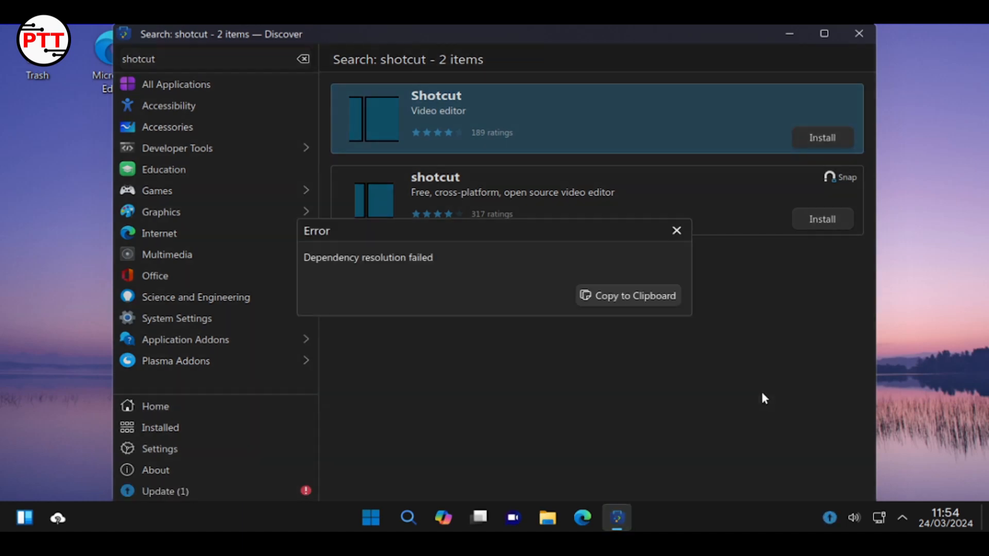
left_click(675, 231)
left_click(822, 219)
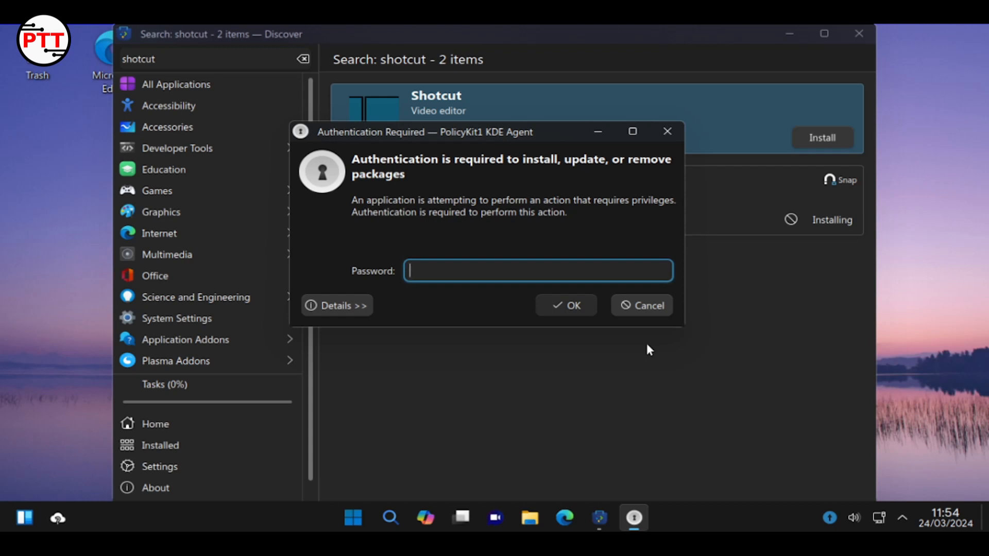
type("••••••••")
key("Return")
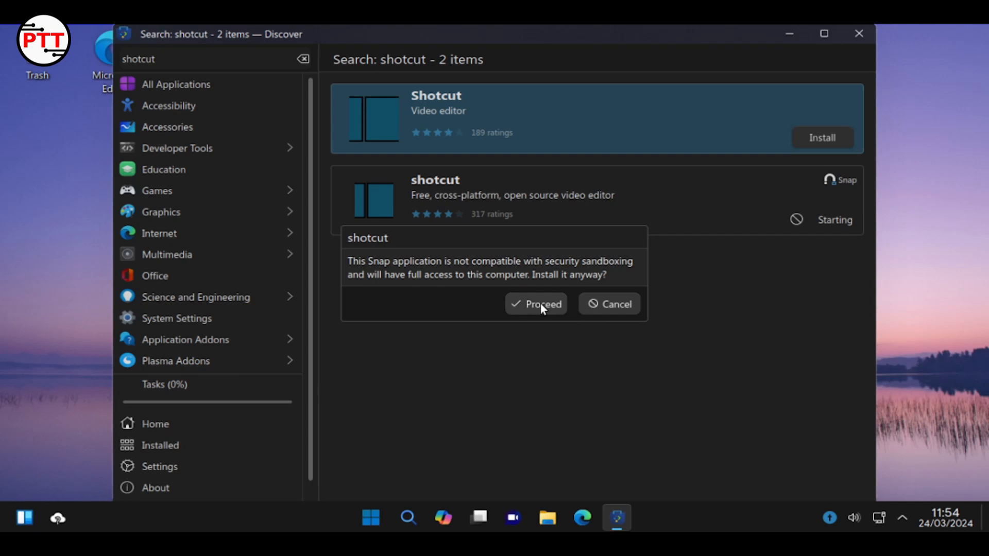
Decline the sandboxing warning and check the install progress notification, then return to Discover
left_click(609, 305)
left_click(857, 37)
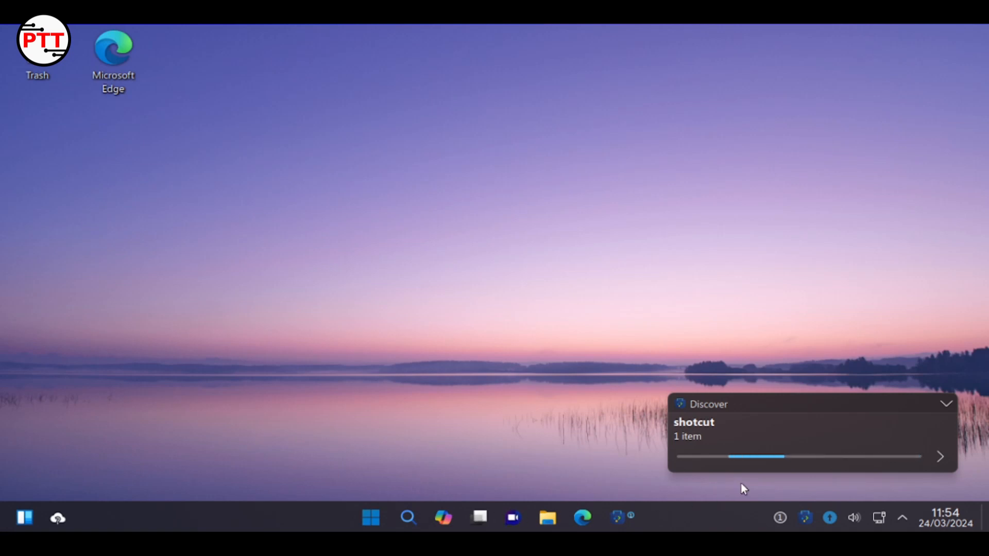
left_click(943, 458)
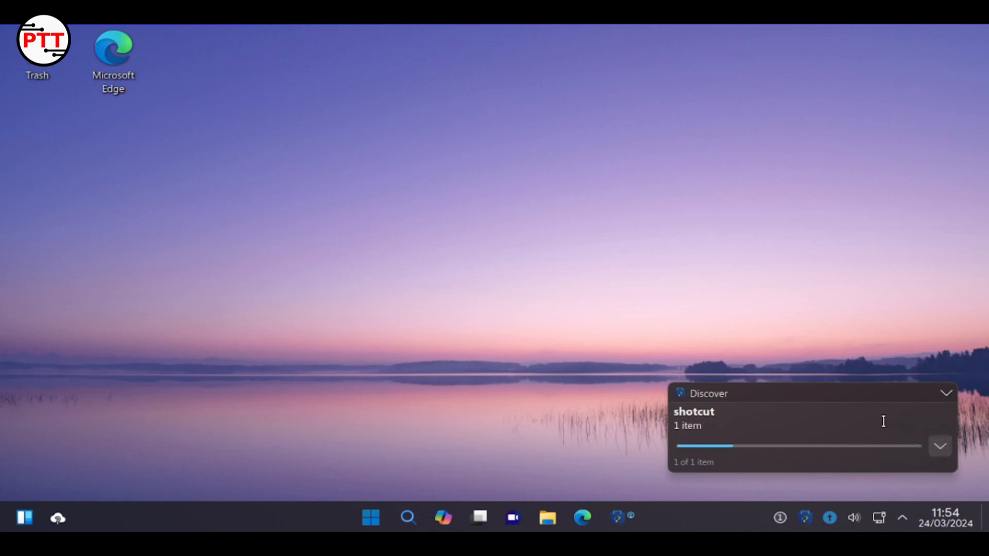
left_click(625, 527)
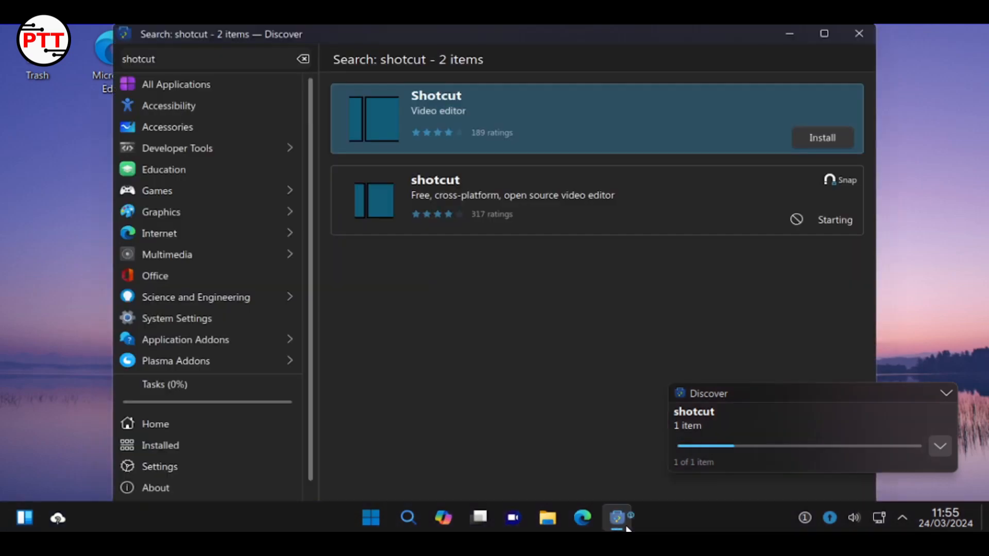
On the shotcut snap page, try cancelling the stuck install task, then retry installing and decline the warning
left_click(844, 218)
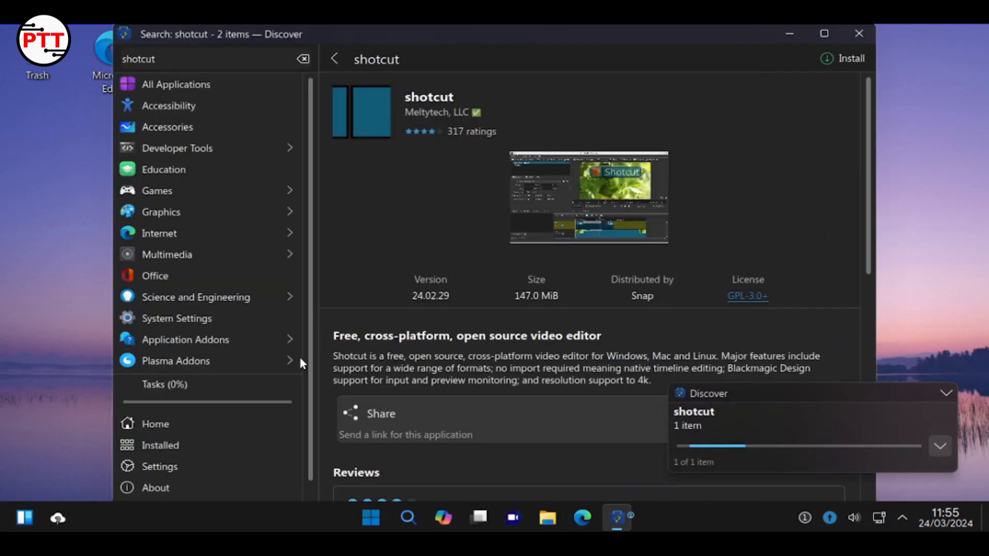
left_click(131, 392)
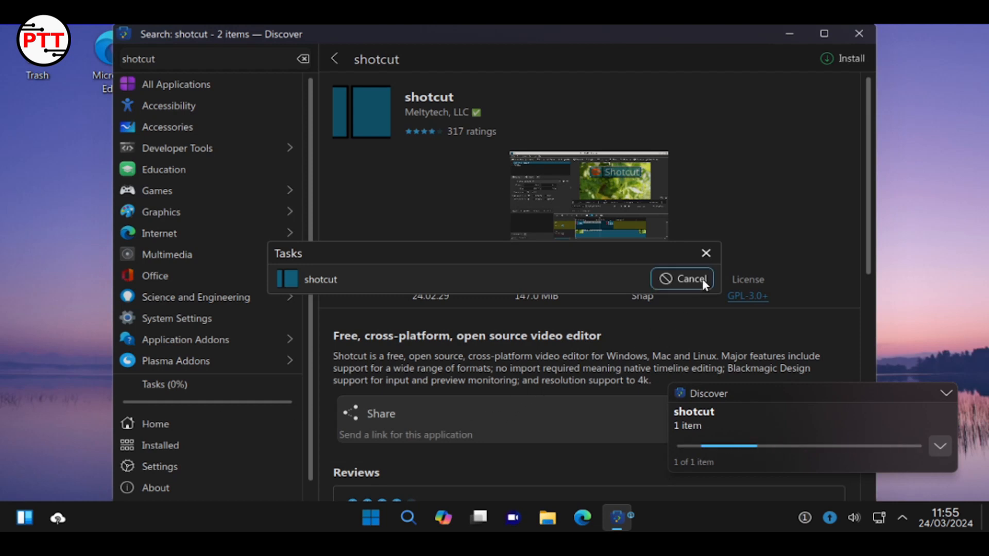
left_click(686, 286)
left_click(684, 283)
left_click(685, 280)
left_click(706, 253)
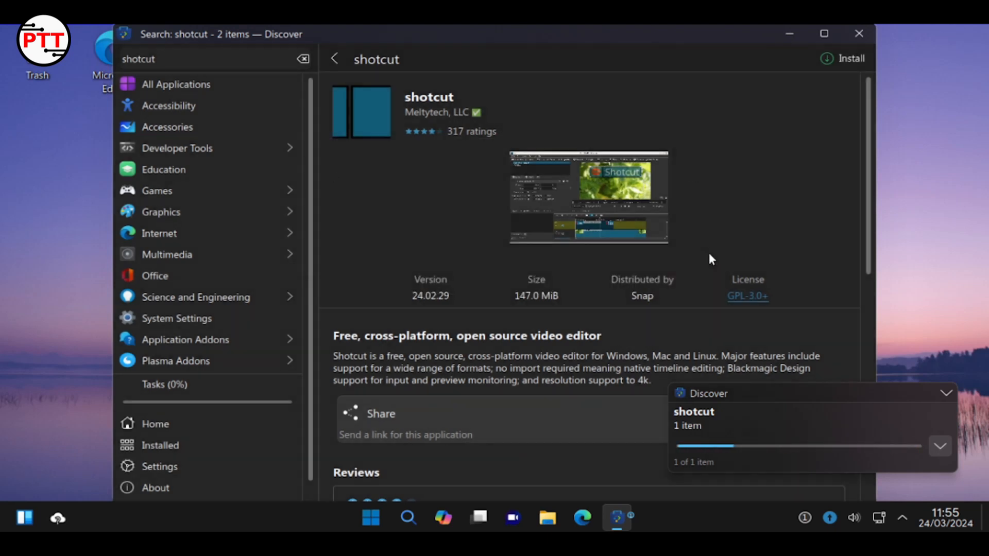
left_click(830, 58)
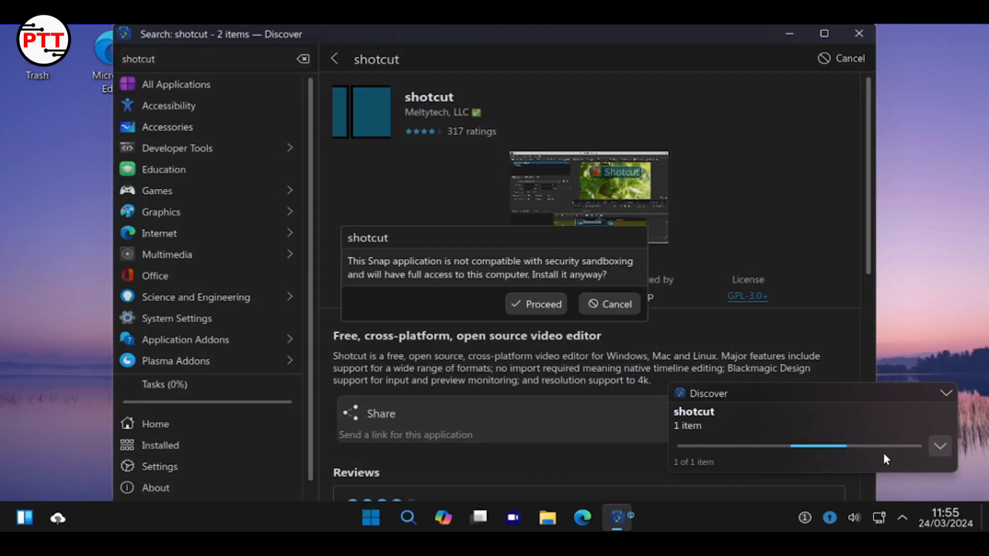
left_click(615, 307)
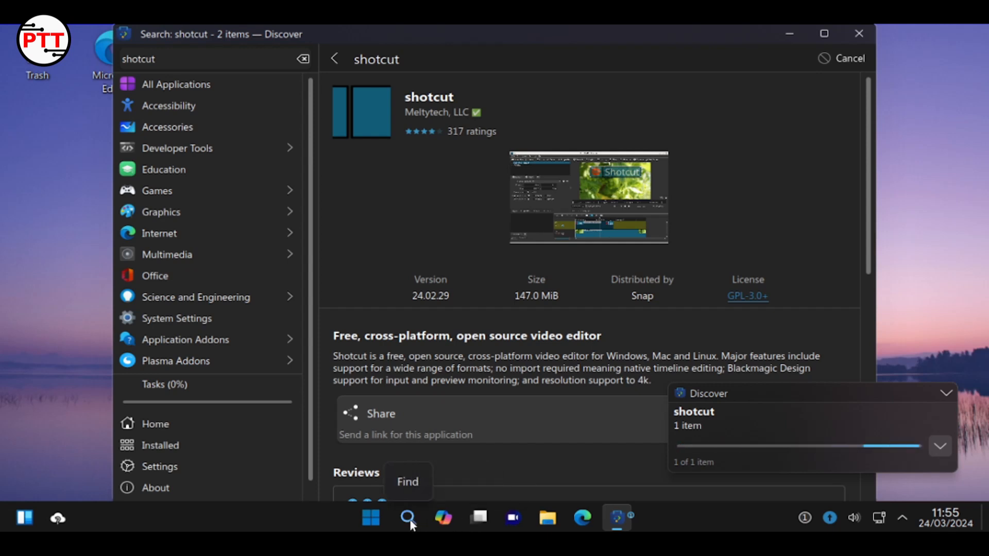
Search the start menu for 'task'
left_click(380, 518)
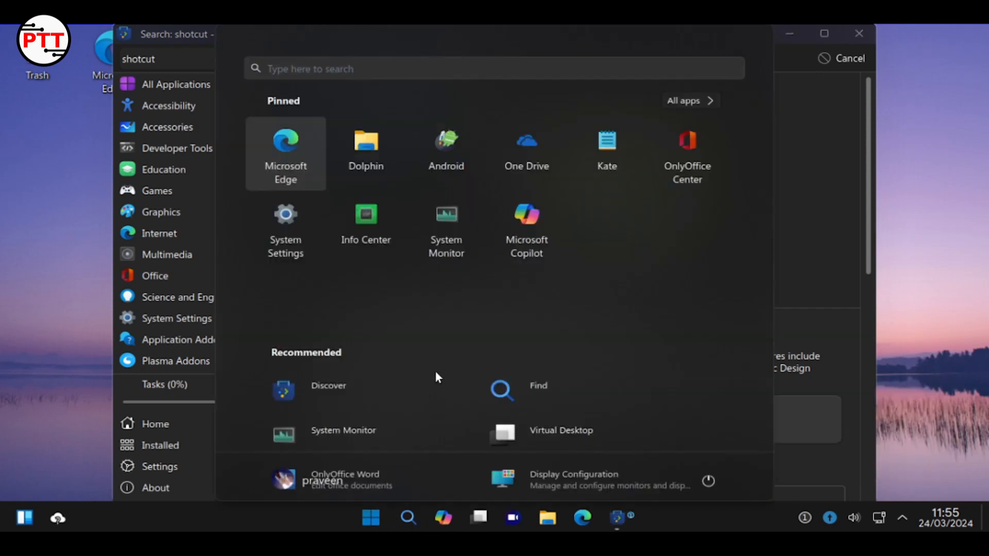
left_click(793, 313)
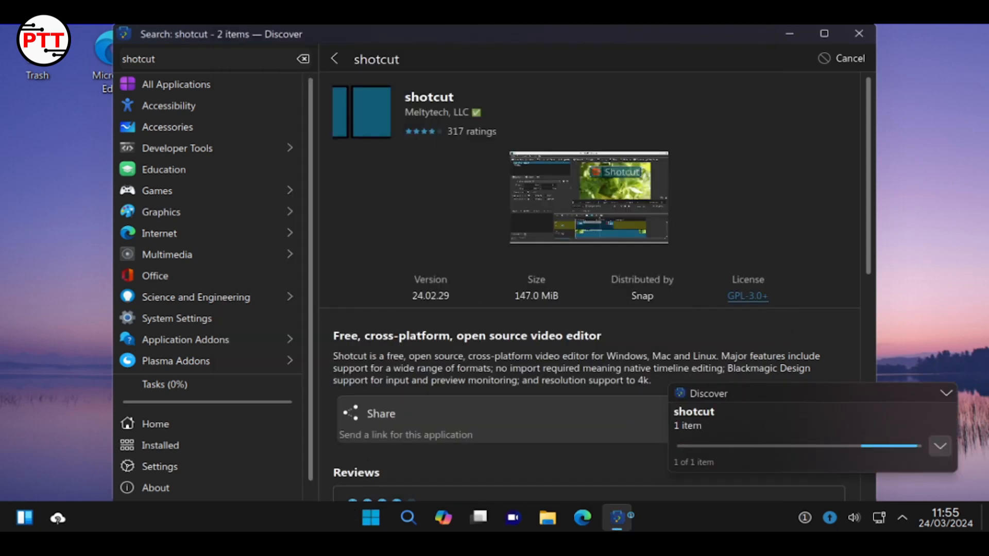
left_click(378, 516)
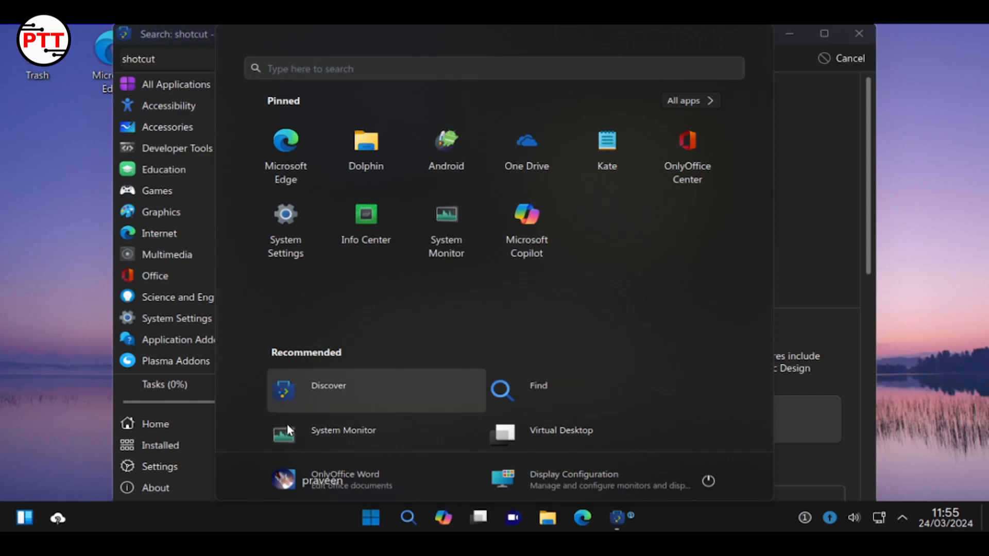
left_click(364, 71)
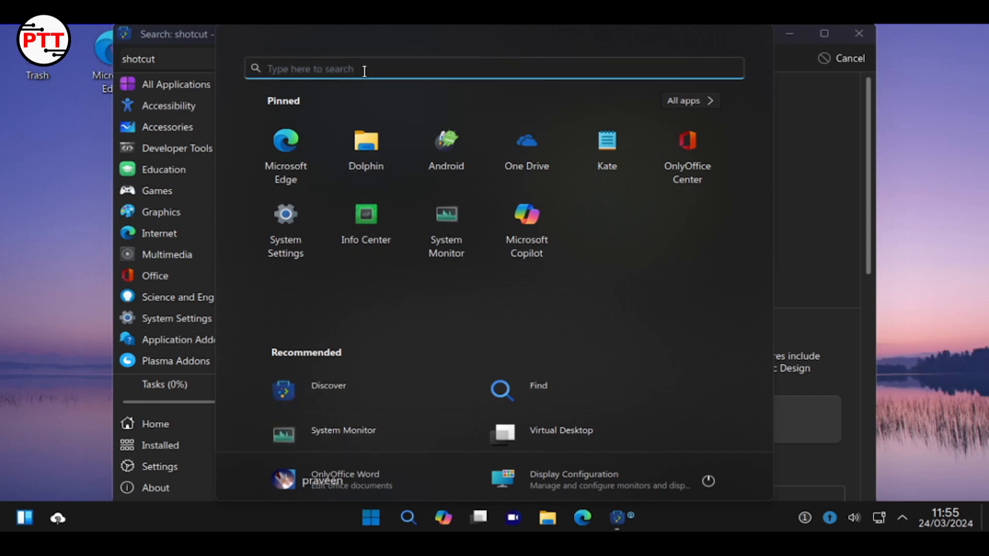
type("task")
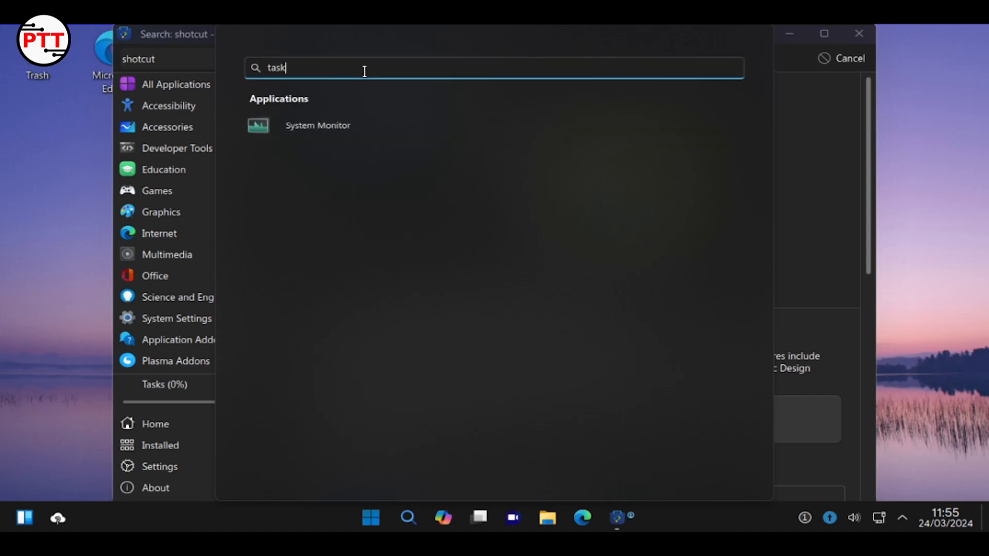
Open System Monitor, quit Discover from its Applications list, and minimise System Monitor
key("Return")
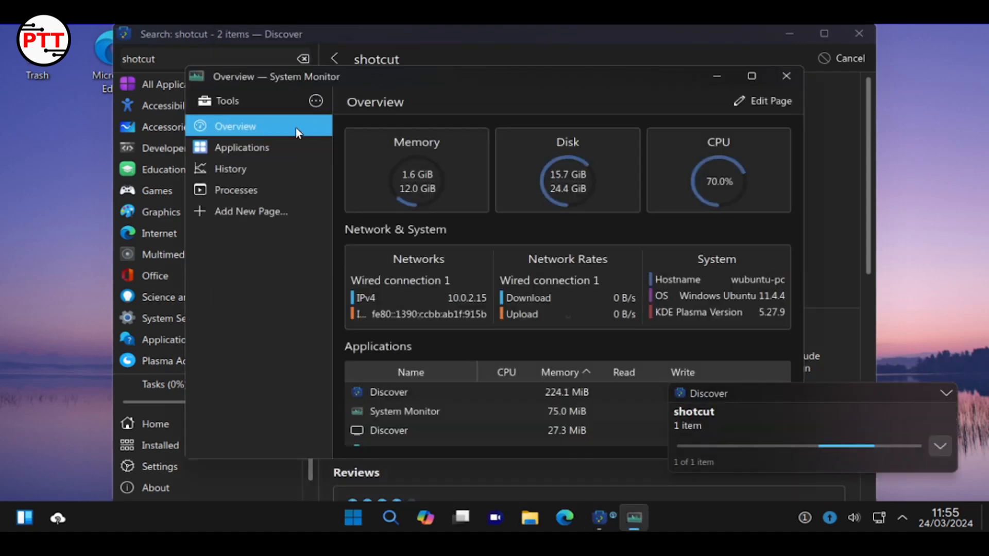
left_click(258, 147)
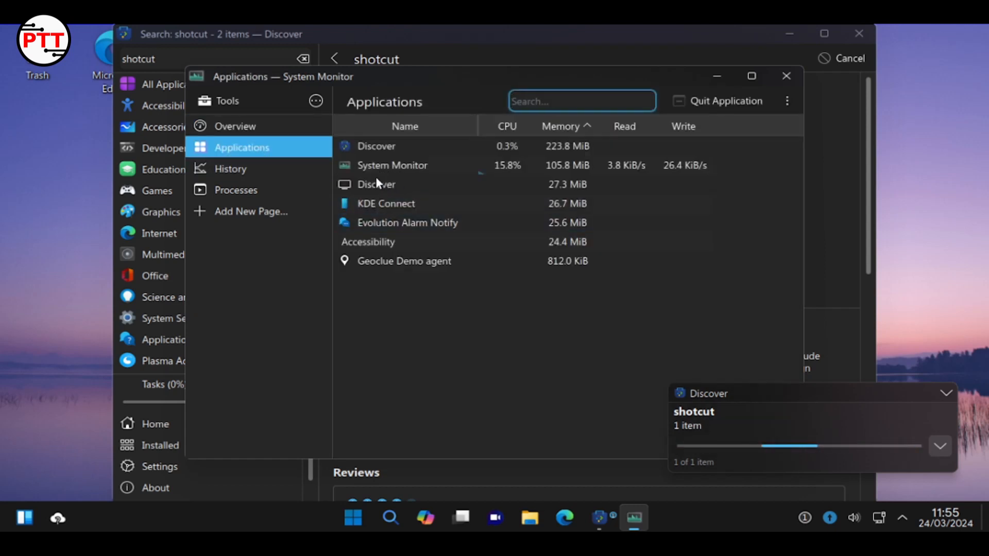
right_click(374, 148)
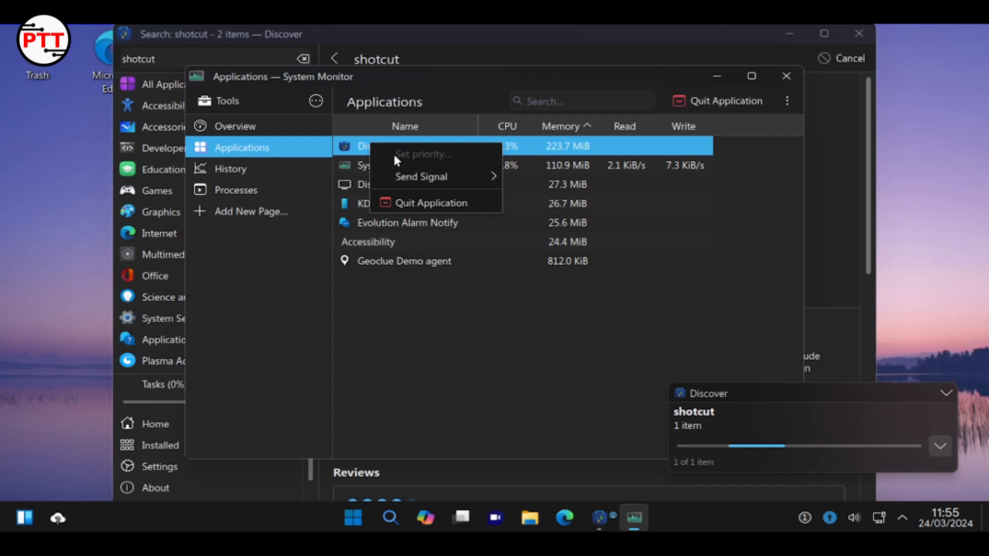
mouse_move(415, 176)
left_click(405, 202)
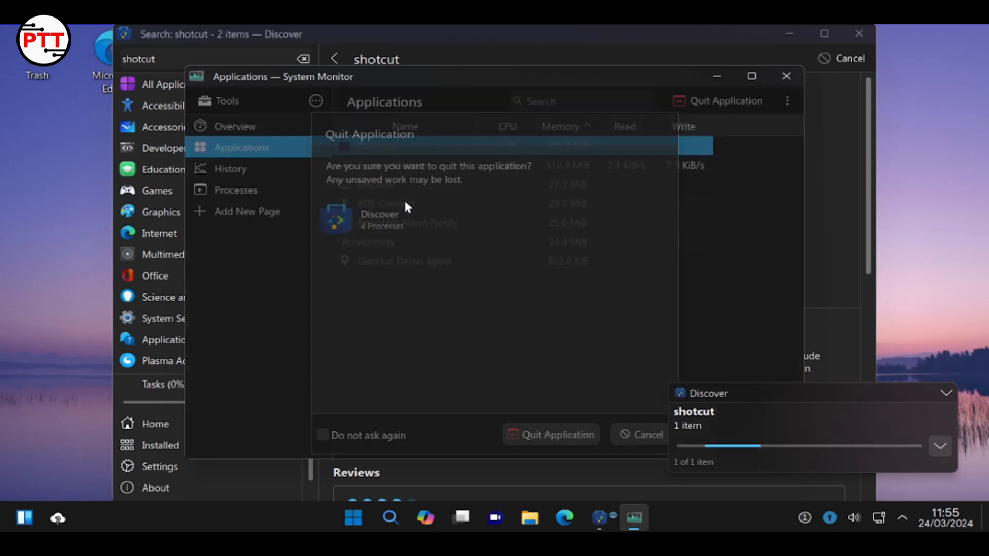
left_click(558, 433)
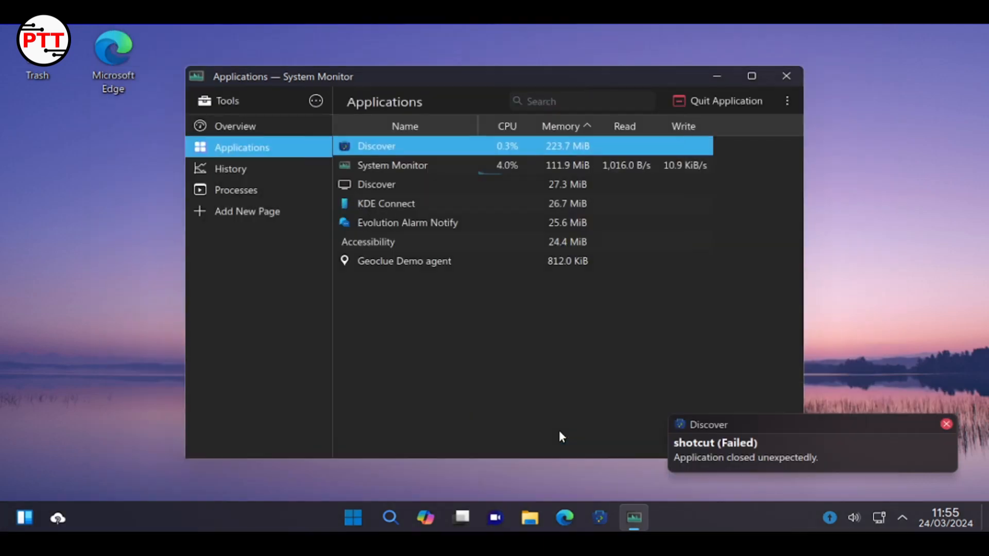
left_click(639, 515)
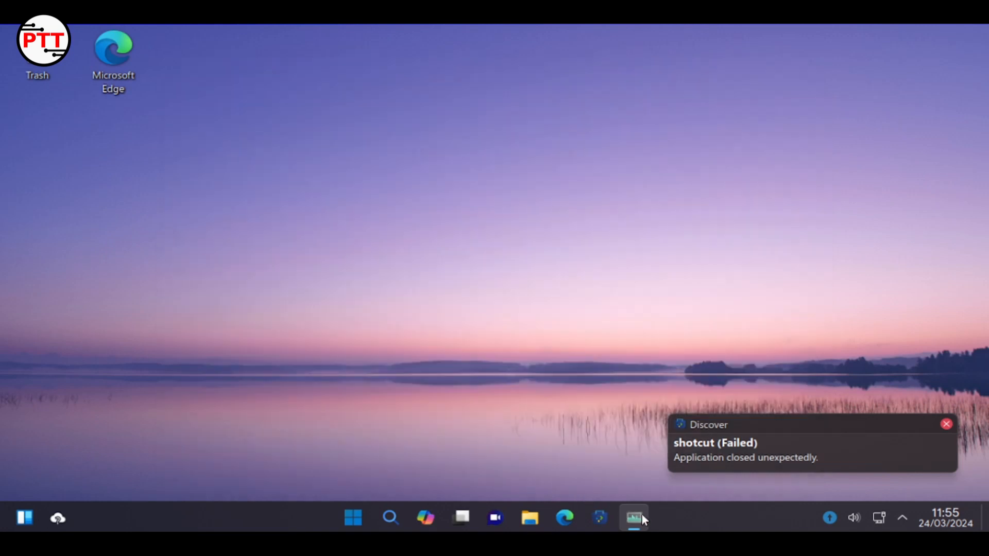
Dismiss the failure notice, start Edge, and search 'shotcut' from a new tab
left_click(950, 424)
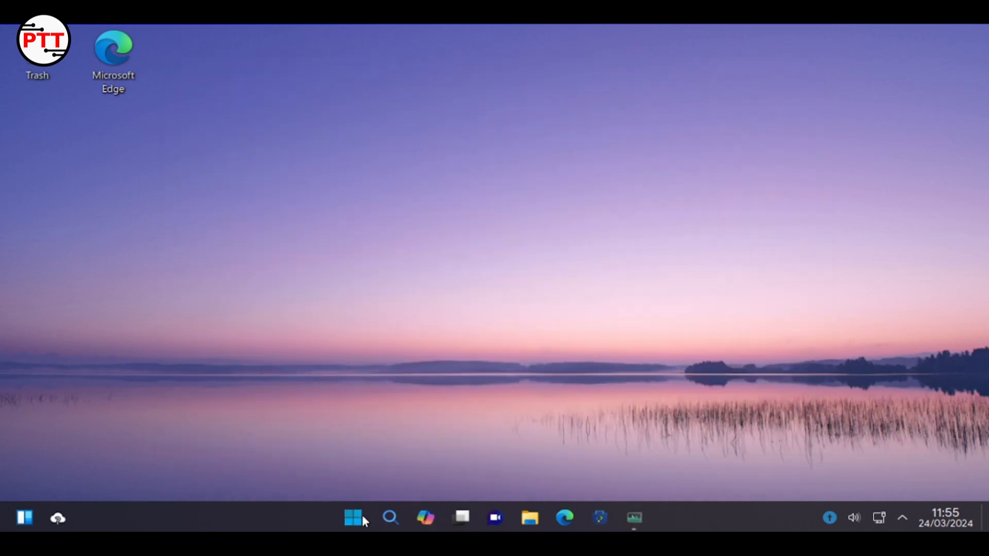
double_click(129, 70)
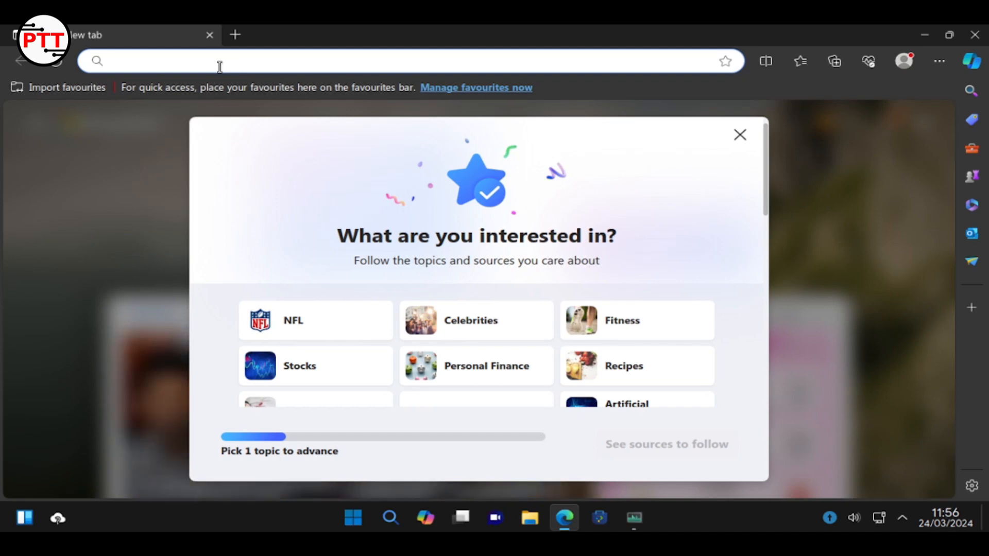
left_click(237, 33)
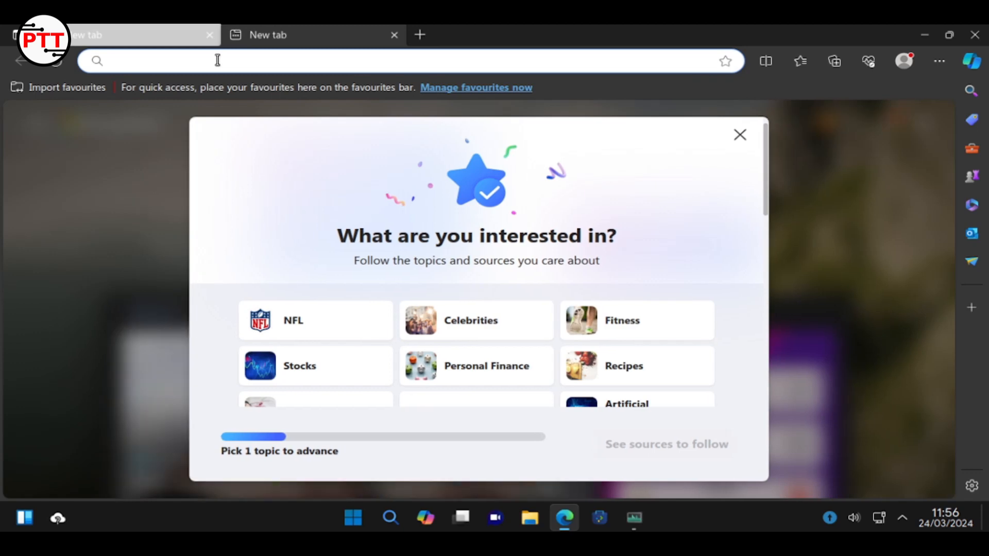
left_click(217, 61)
type("s")
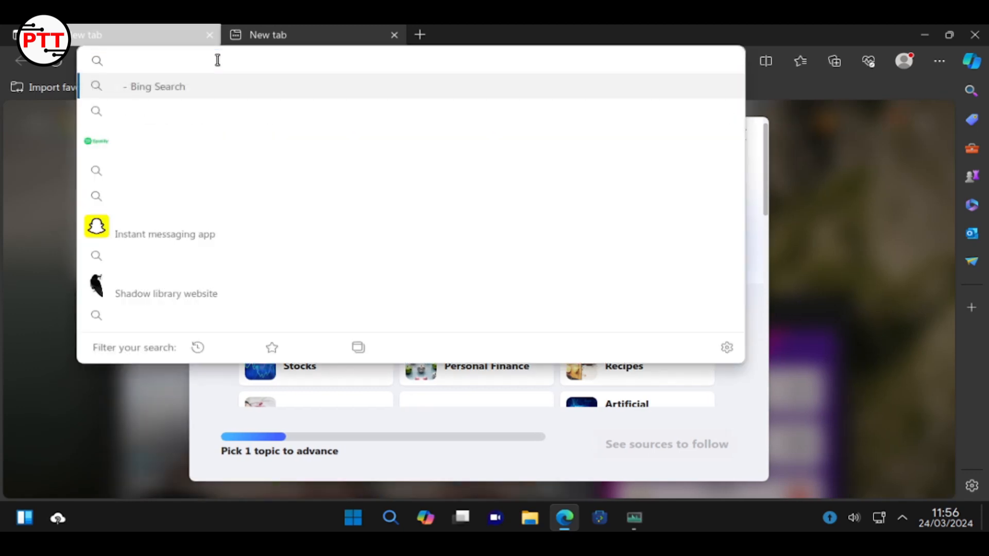
type("hotcu")
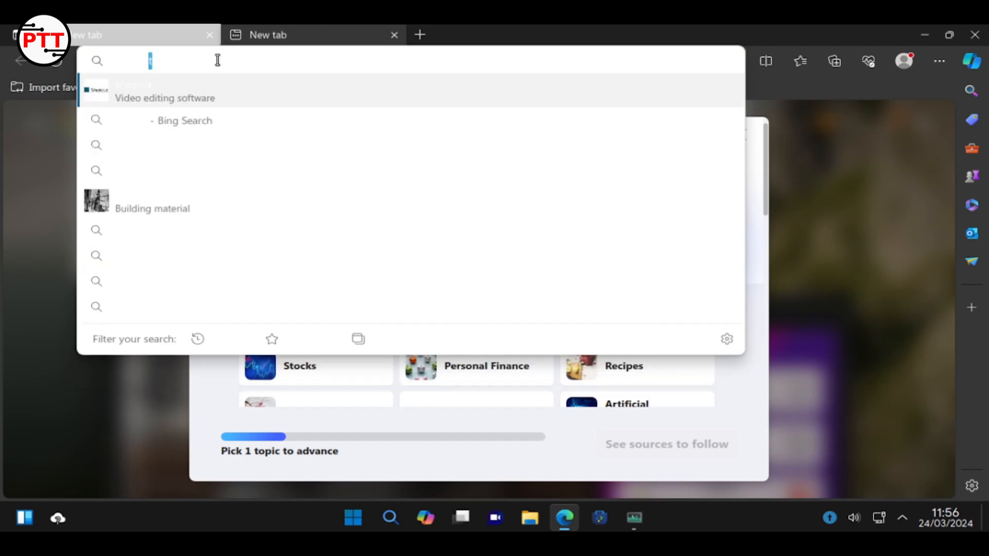
type("t")
key("Return")
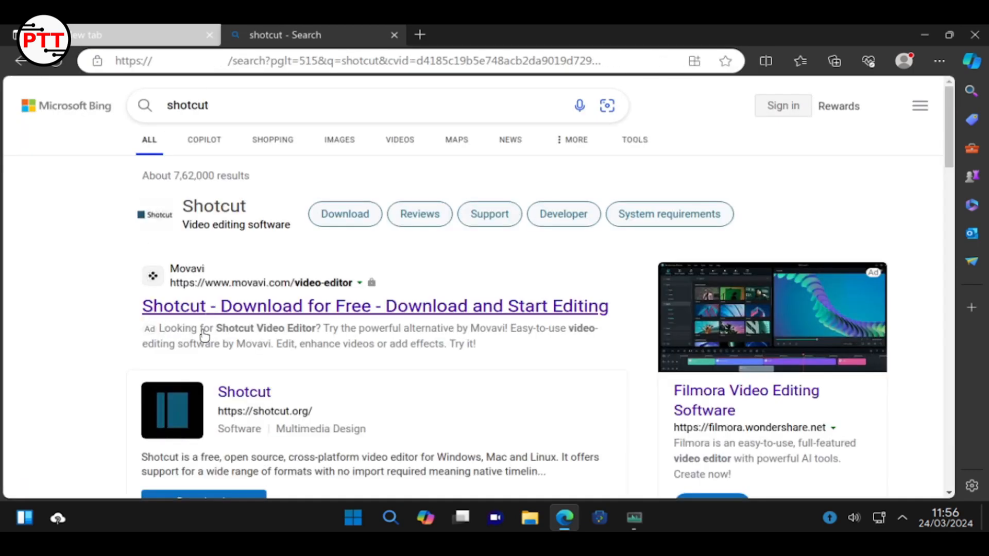
Download shotcut-linux-x86_64-240229.AppImage from the official Shotcut download page and show it in its folder
scroll(208, 326, "down", 10)
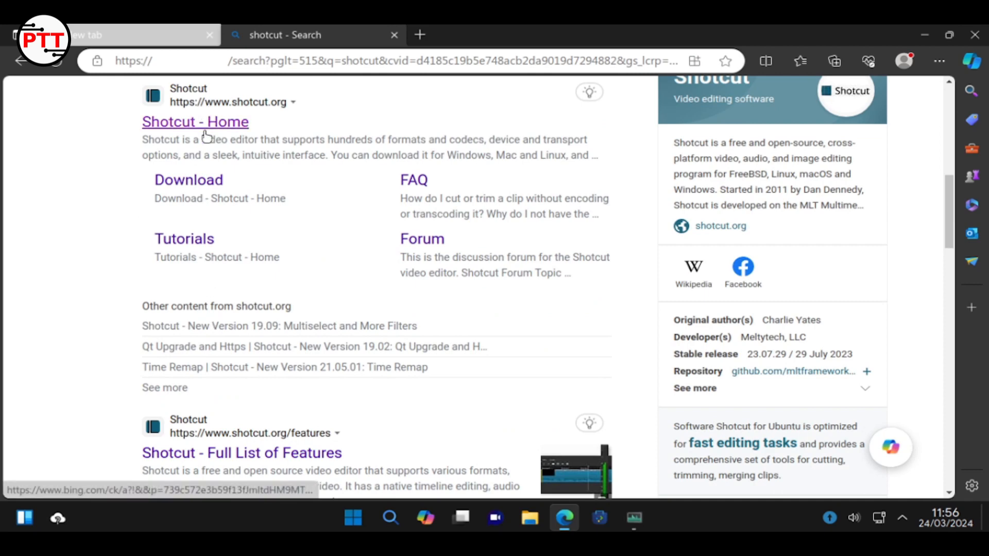
left_click(207, 134)
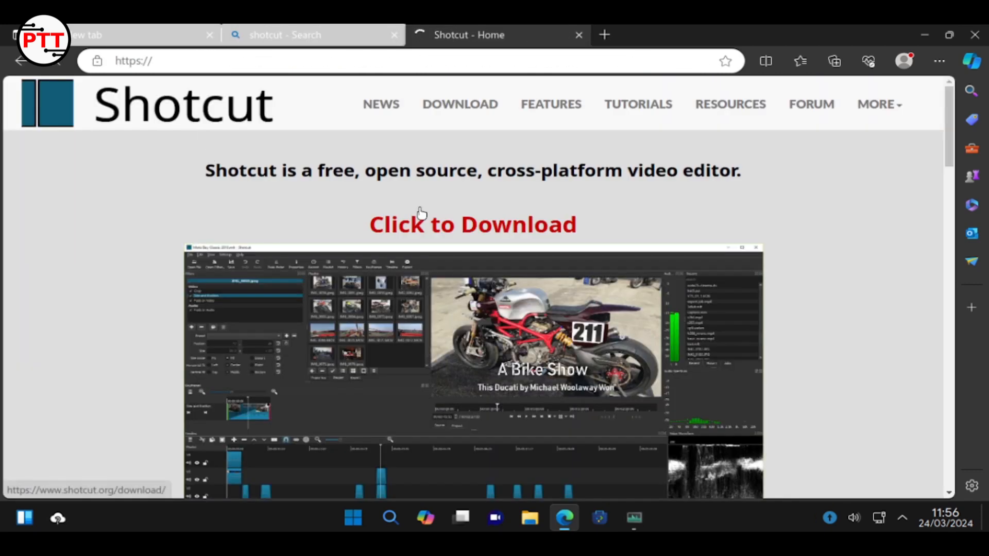
left_click(439, 113)
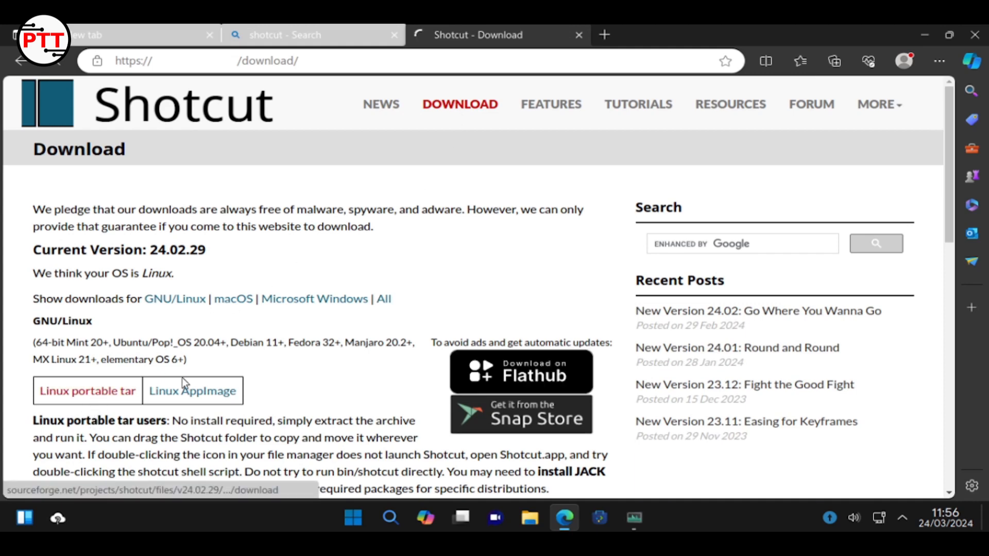
left_click(183, 395)
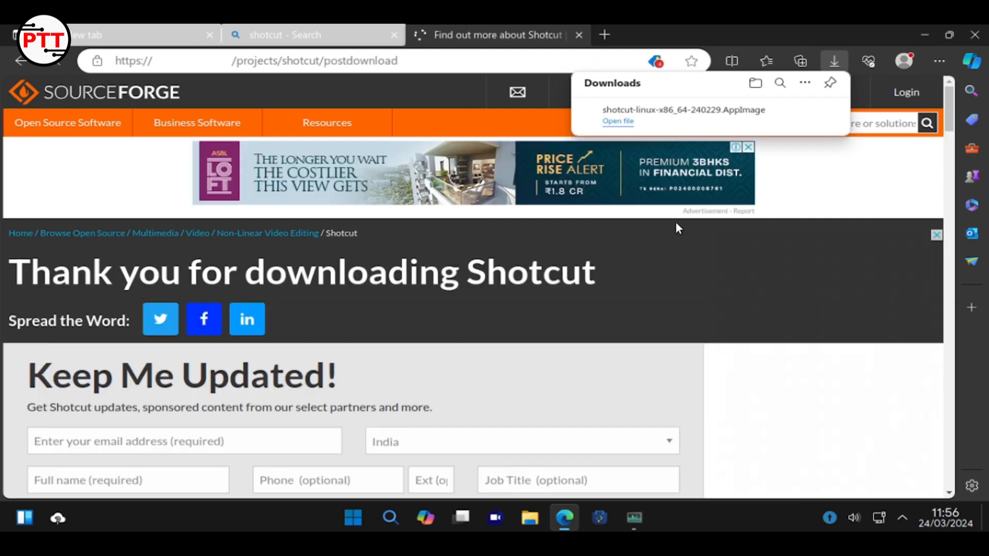
mouse_move(809, 113)
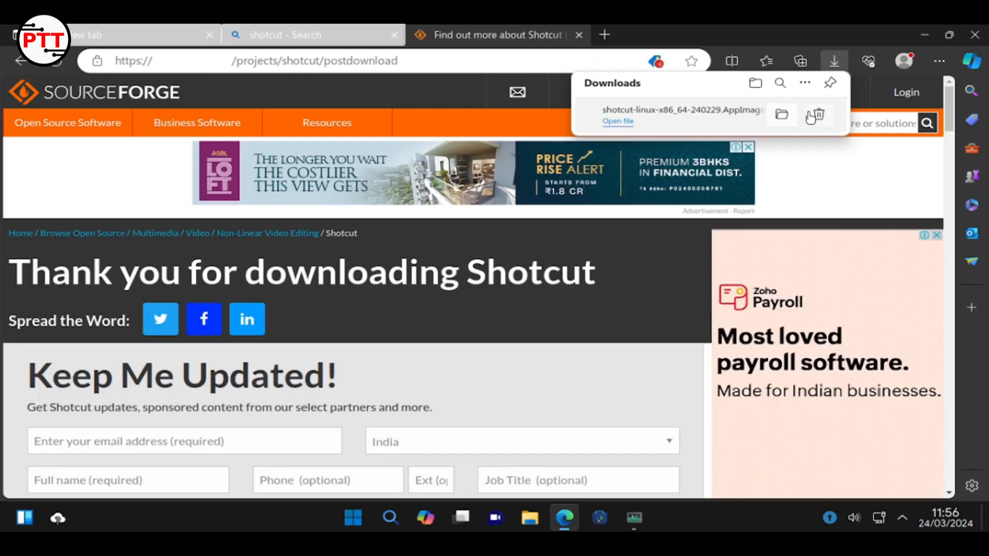
left_click(779, 118)
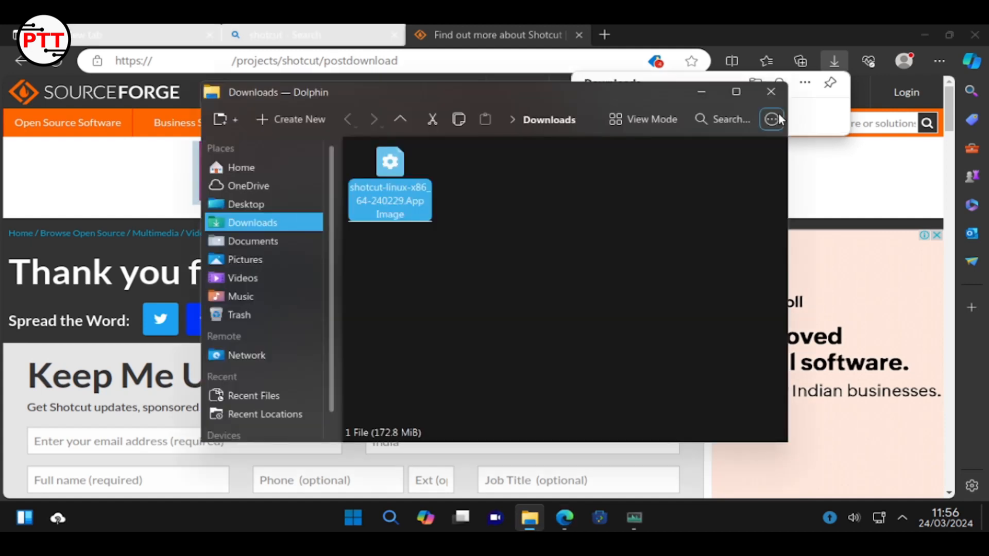
Tick 'Is executable' on the Shotcut AppImage's Permissions tab and confirm with OK
right_click(388, 177)
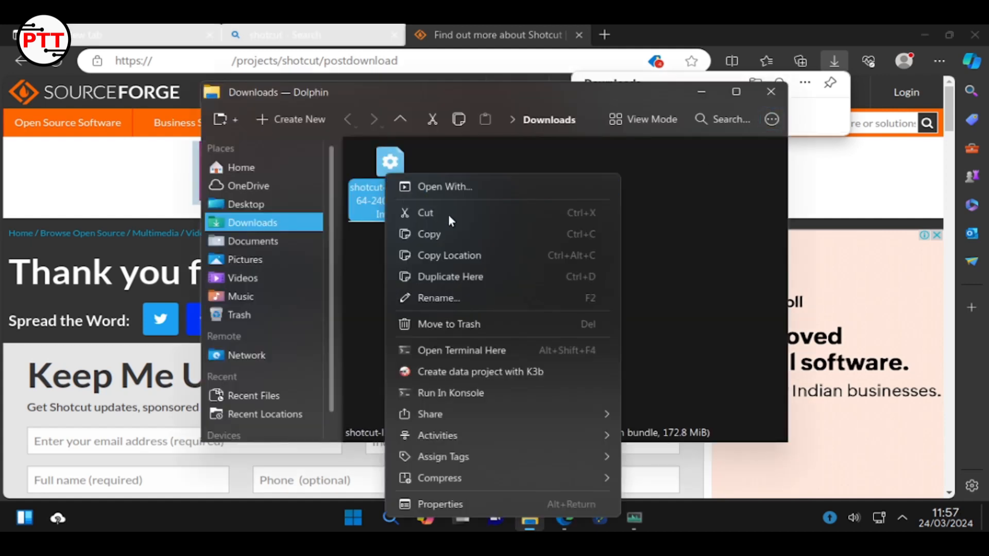
left_click(531, 505)
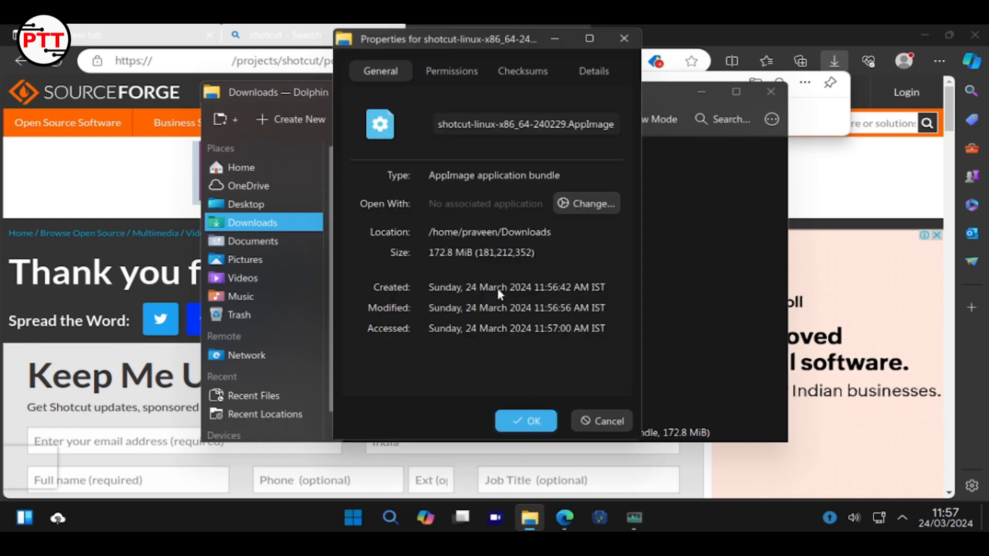
left_click(446, 63)
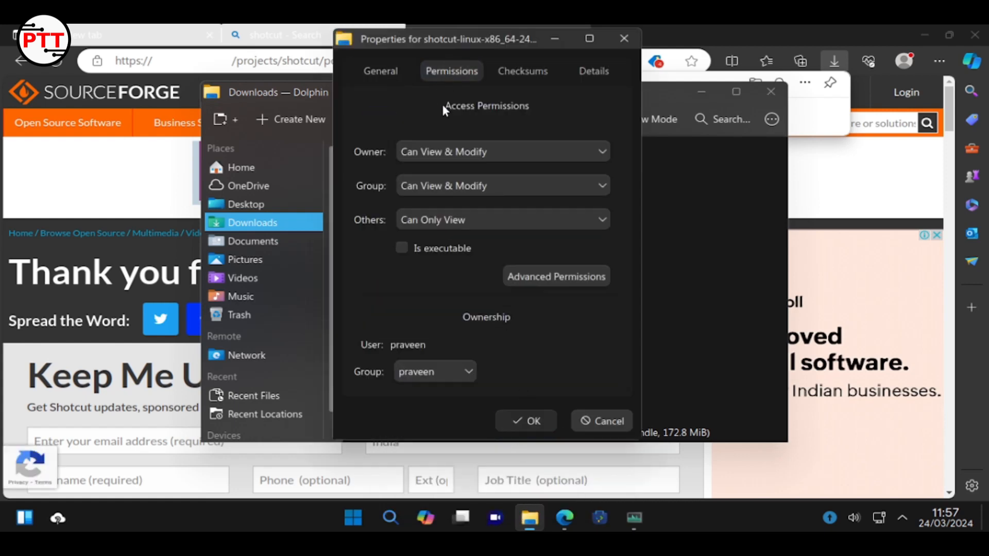
left_click(402, 247)
left_click(535, 280)
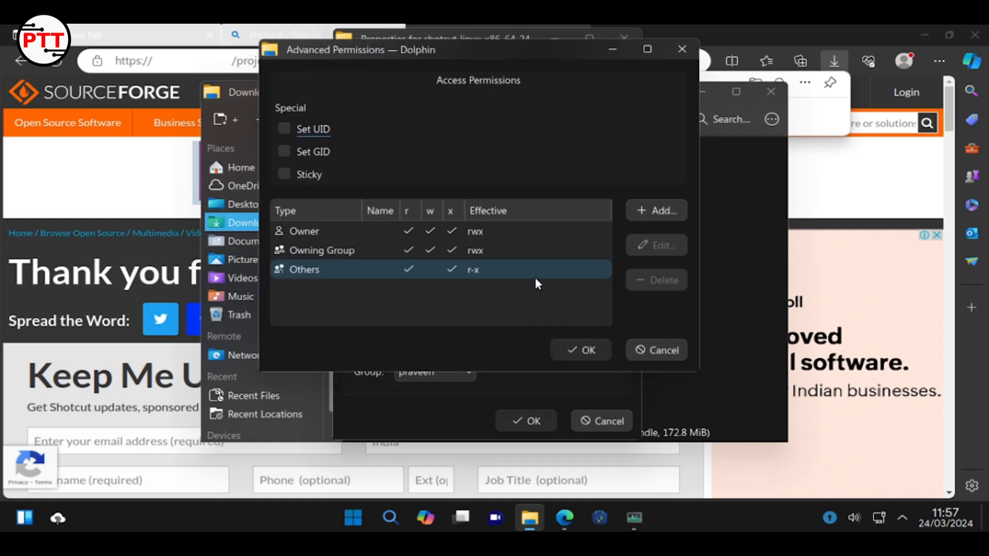
left_click(639, 351)
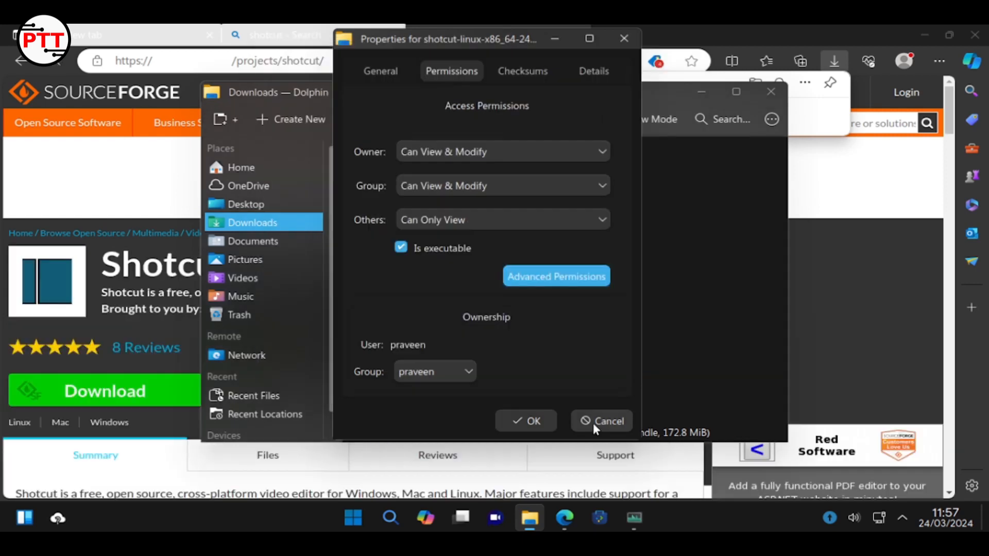
left_click(514, 420)
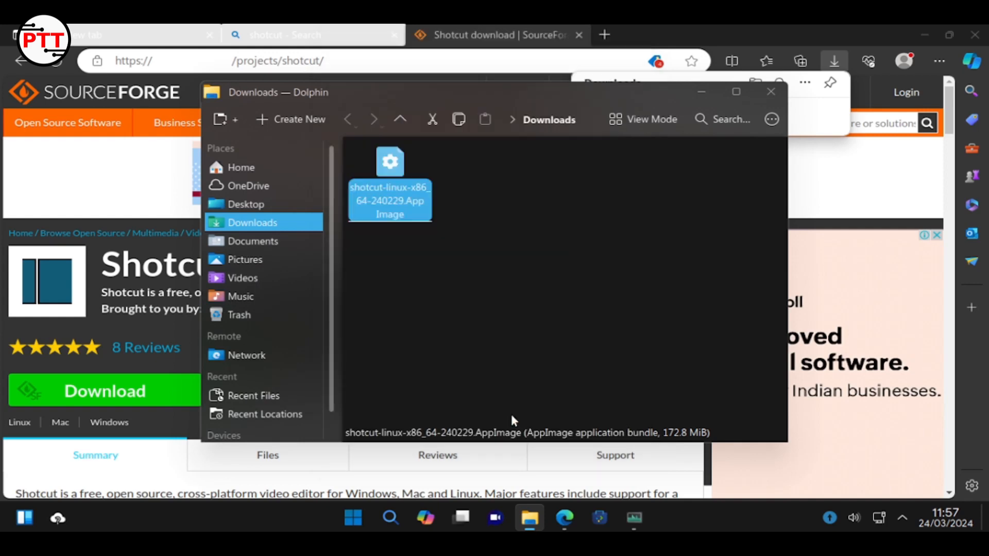
left_click(397, 168)
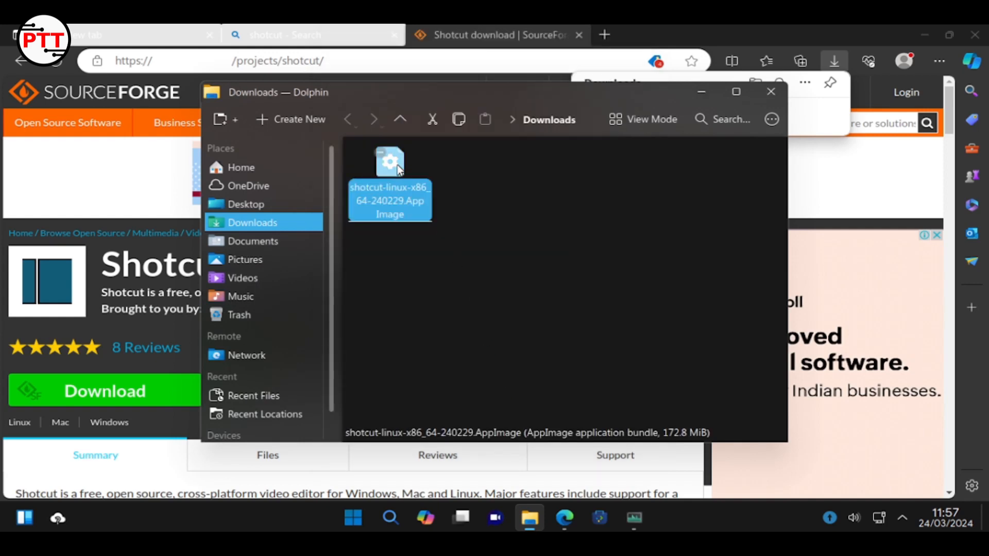
Launch Shotcut from the AppImage and maximise it with Edge and Dolphin minimised
double_click(398, 168)
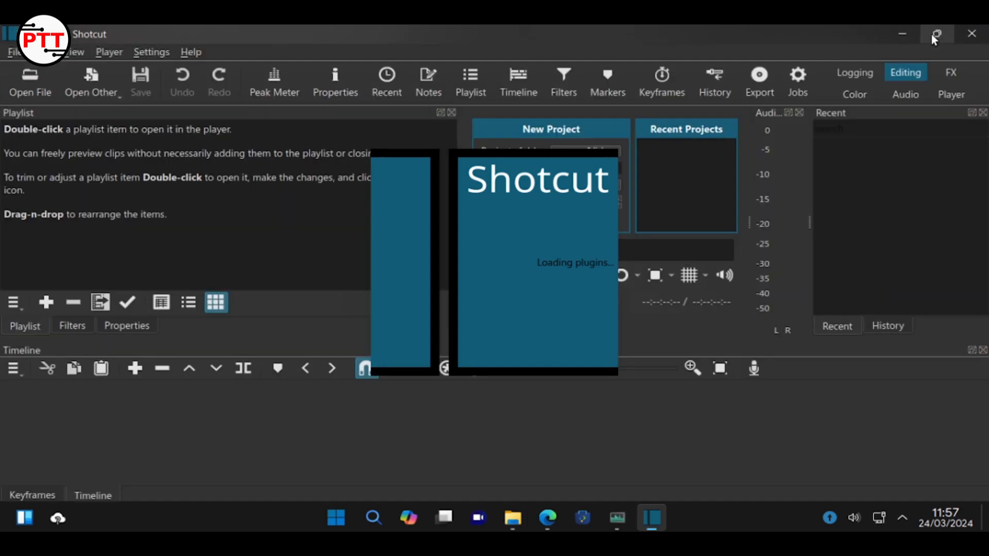
left_click(904, 38)
left_click(904, 38)
left_click(924, 35)
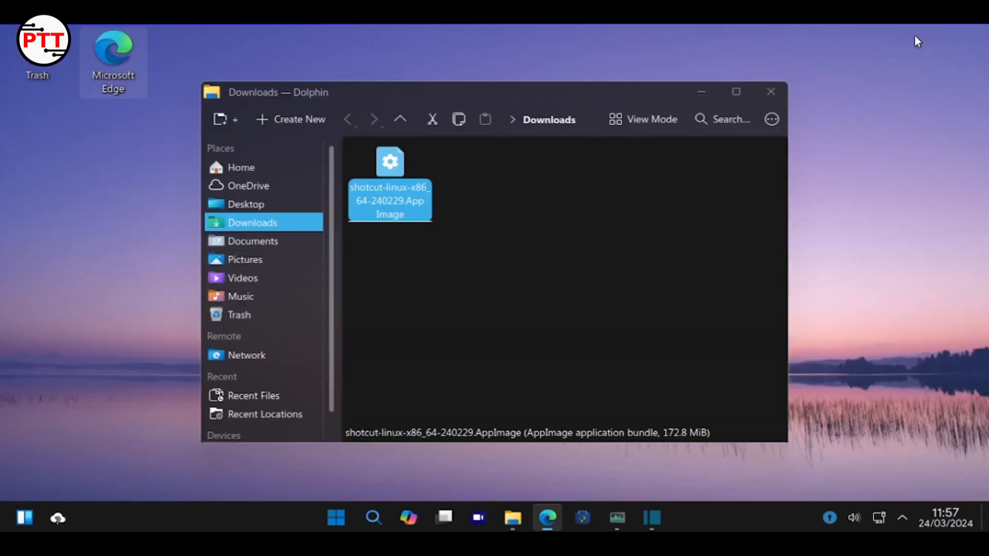
left_click(703, 91)
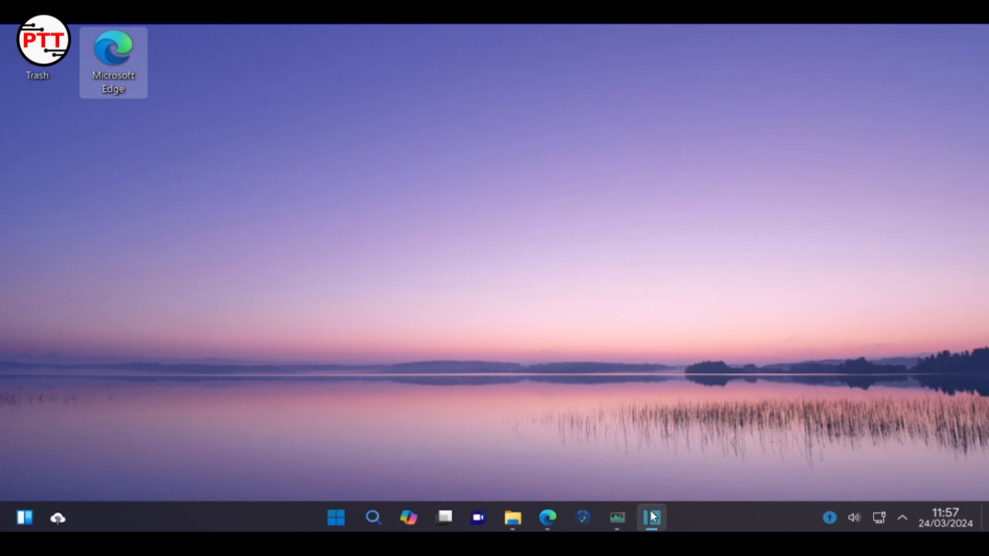
left_click(652, 516)
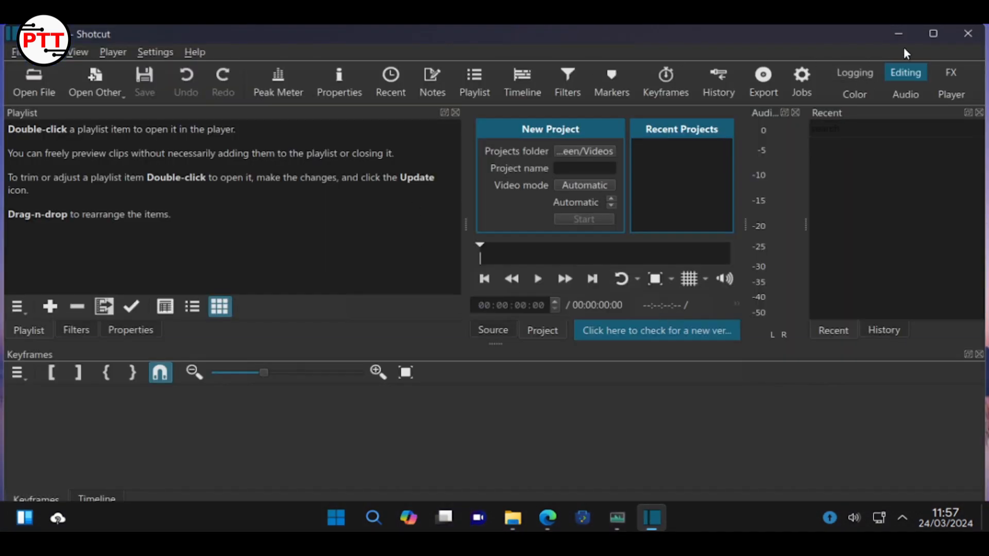
left_click(933, 34)
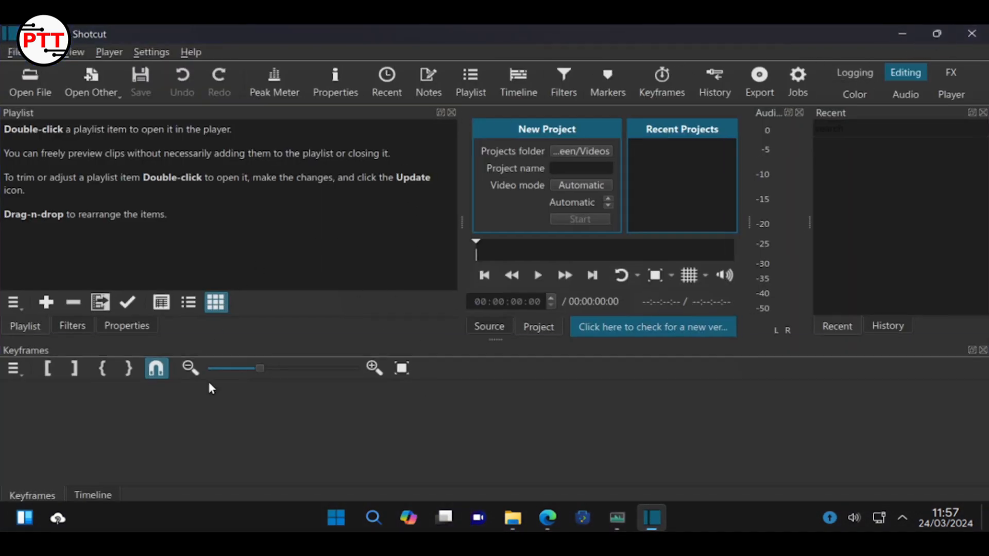
Switch Shotcut's bottom panel from Keyframes to the Timeline
right_click(189, 439)
left_click(107, 478)
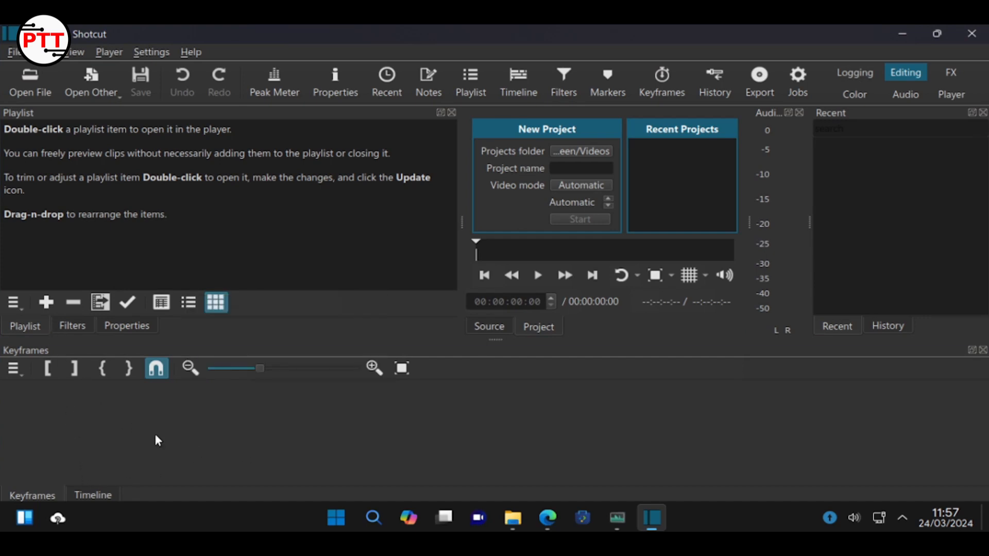
left_click(61, 495)
Add a V1 video track and an A1 audio track through the timeline's Track Operations menu
right_click(200, 408)
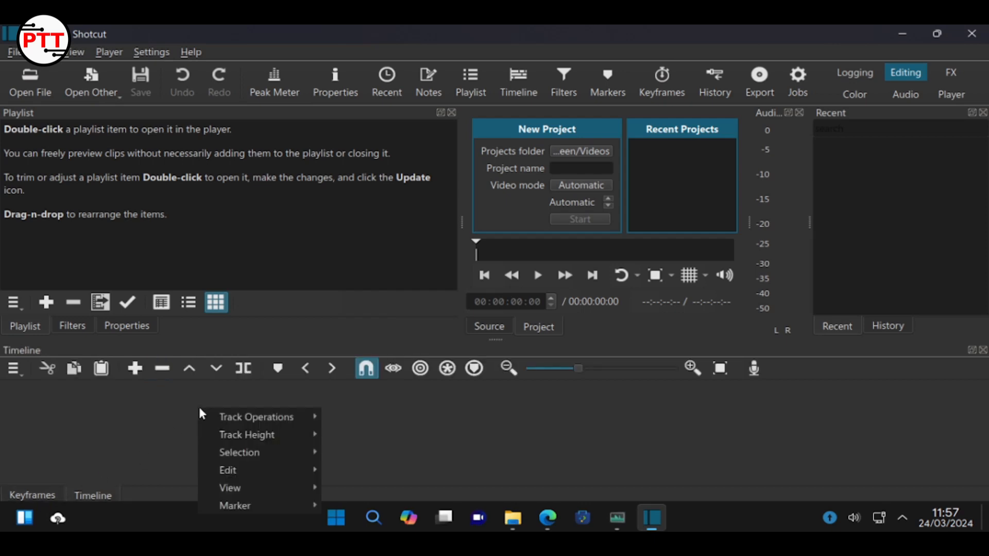
mouse_move(254, 419)
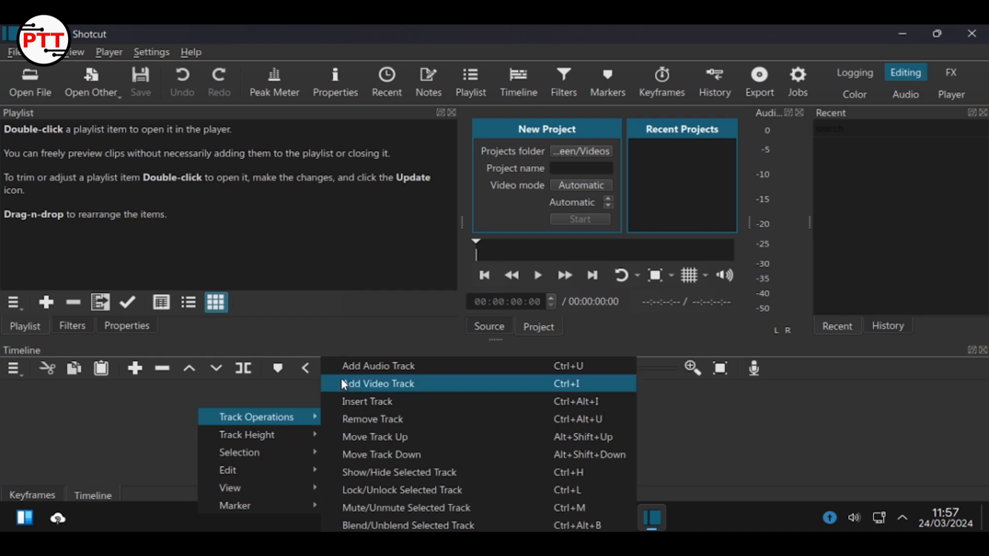
left_click(341, 384)
right_click(268, 432)
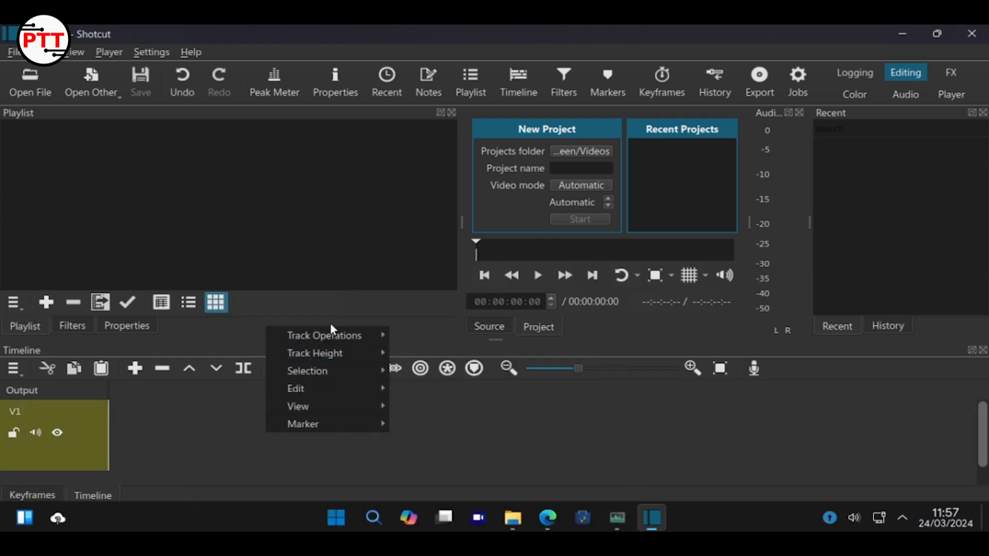
mouse_move(325, 335)
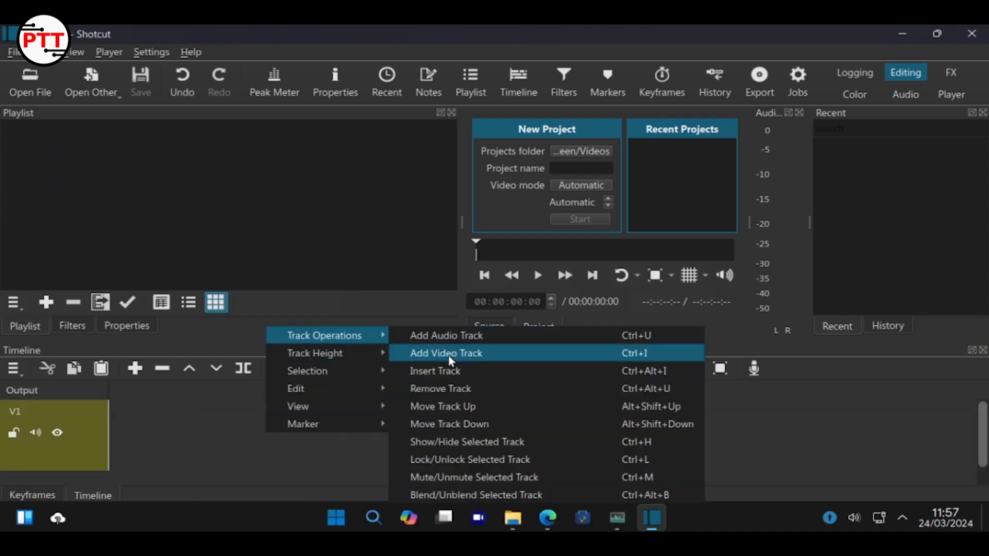
left_click(446, 336)
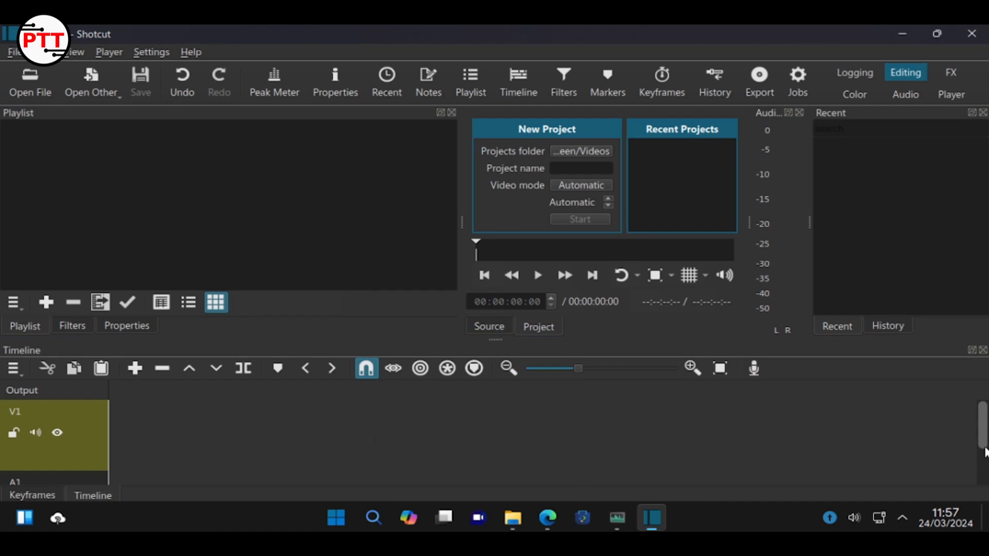
left_click_drag(985, 425, 982, 445)
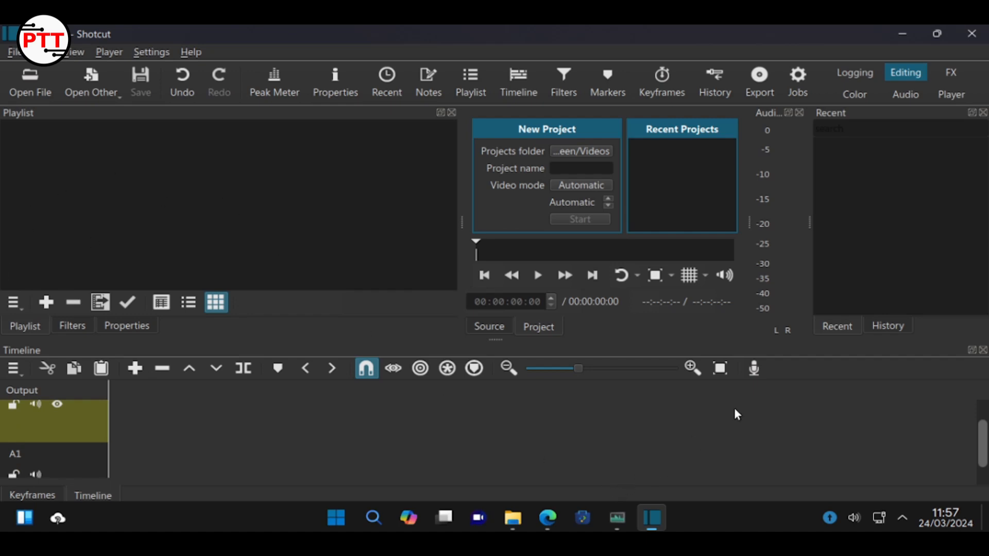
Enable hardware encoding in Export, run Detect (none found), then close Shotcut at the save prompt
left_click(759, 81)
left_click(236, 246)
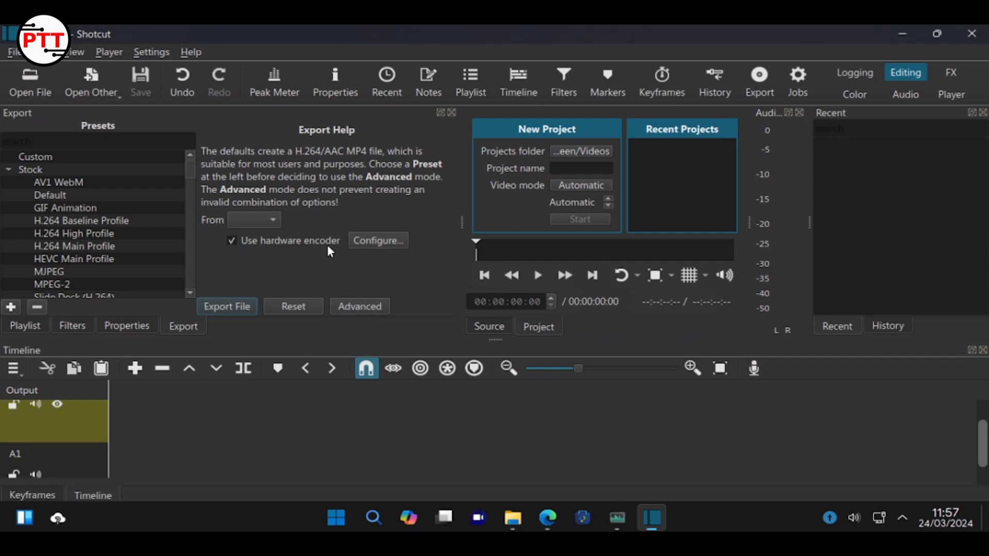
left_click(373, 242)
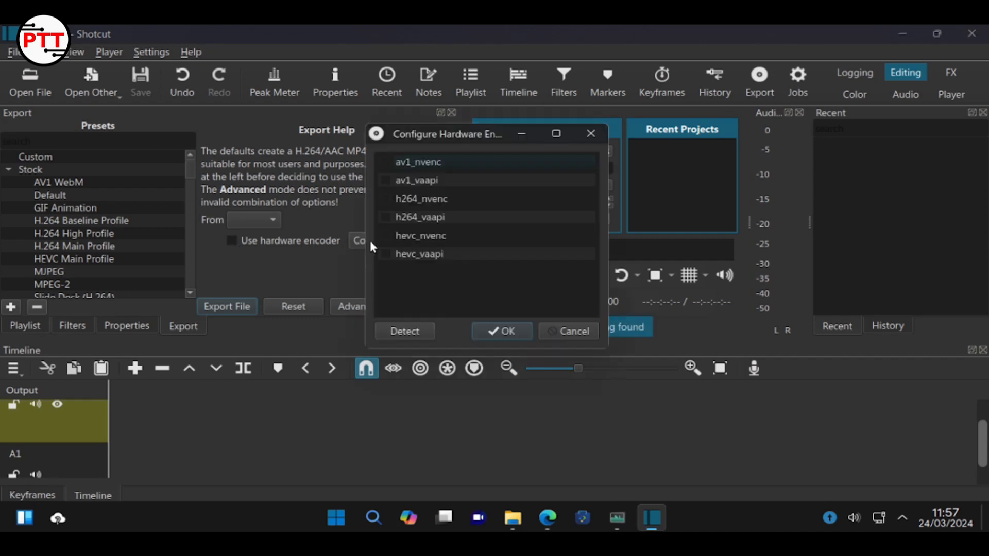
left_click(404, 335)
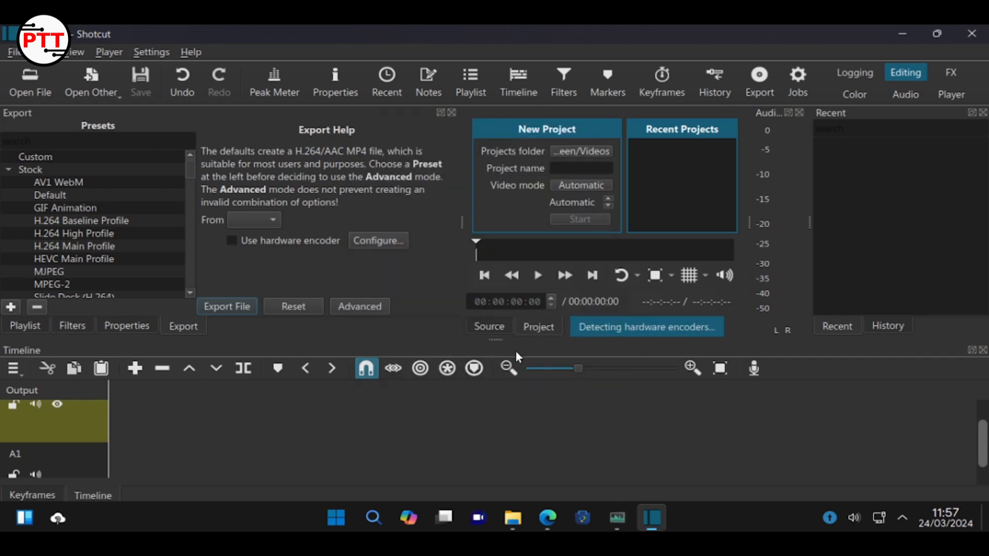
left_click(971, 38)
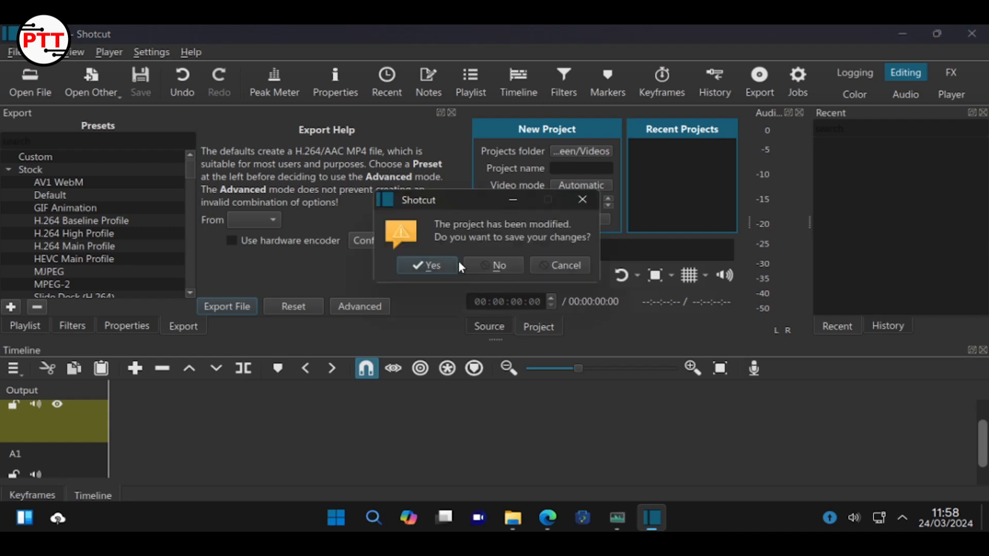
left_click(481, 266)
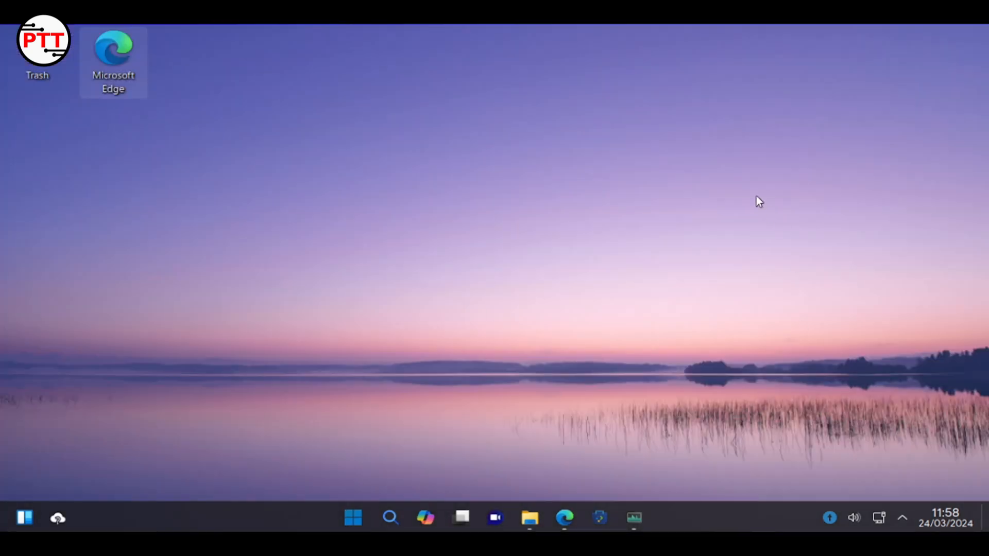
Install the microsoft-edge-stable update to 123.0.2420.53-1, authorising it with the account password
left_click(830, 518)
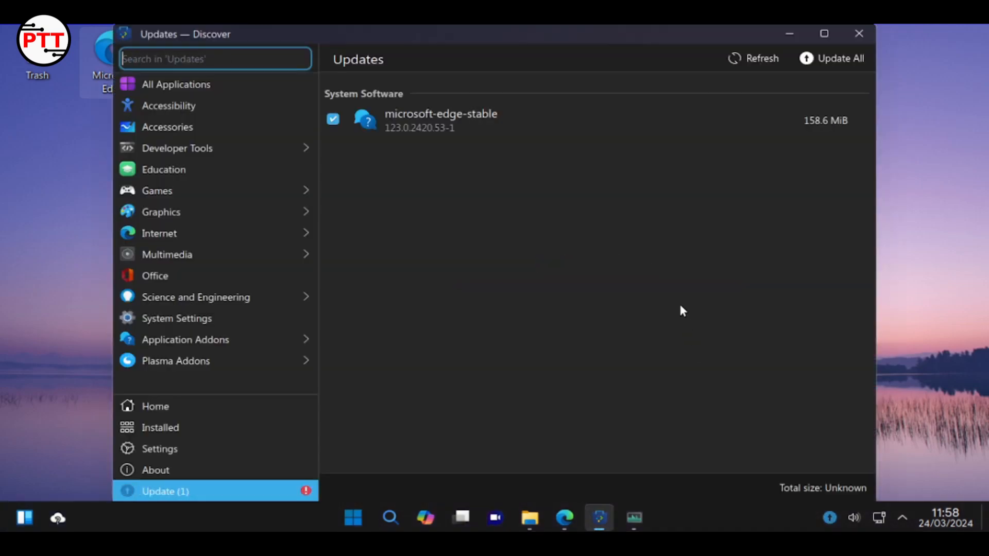
left_click(803, 126)
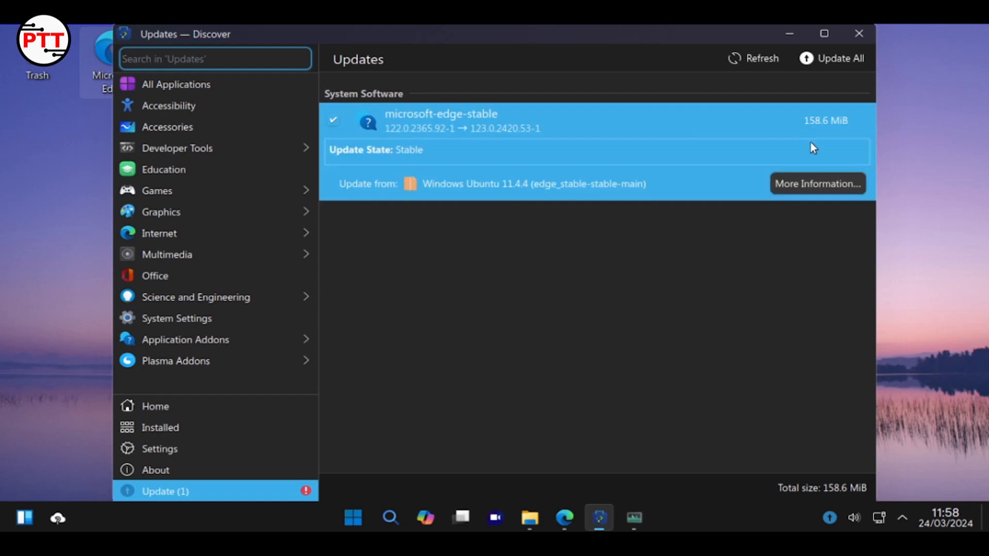
left_click(815, 58)
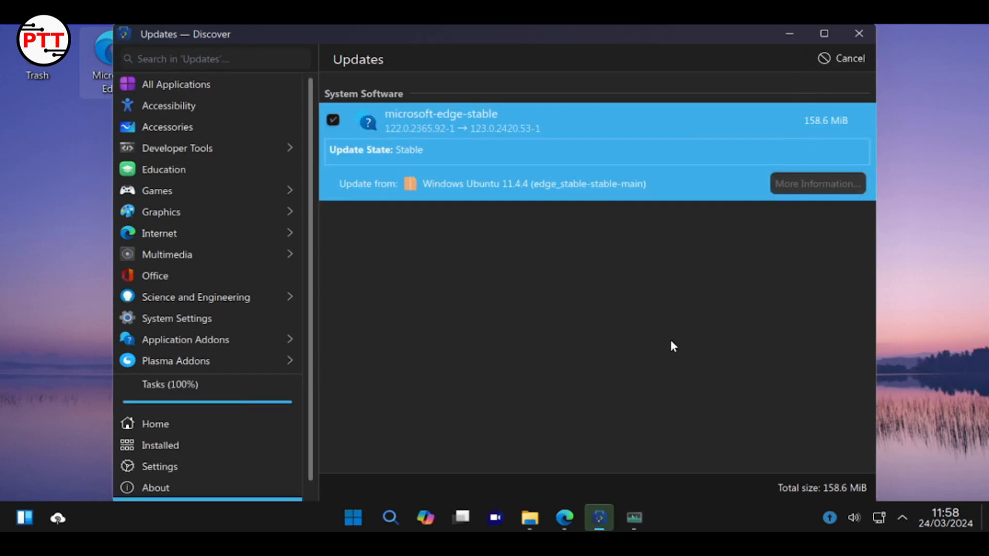
left_click(651, 525)
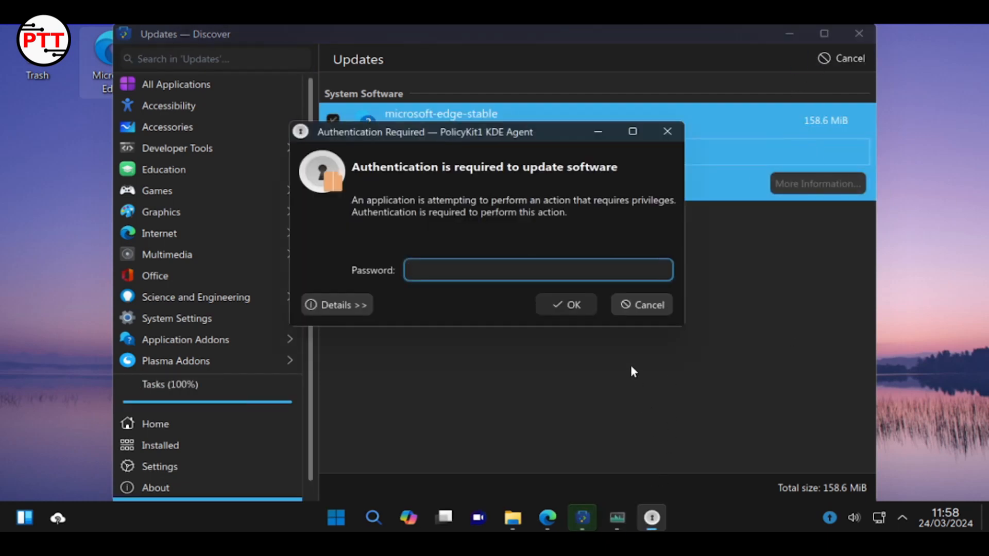
type("********")
key("Return")
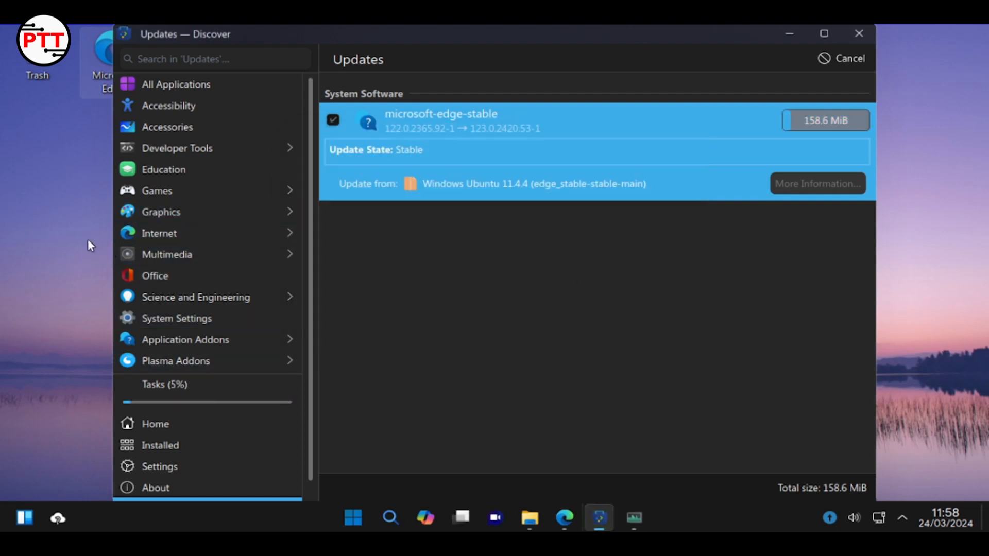
Open the Games category and view the SuperTux and SuperTuxKart details pages
left_click(237, 187)
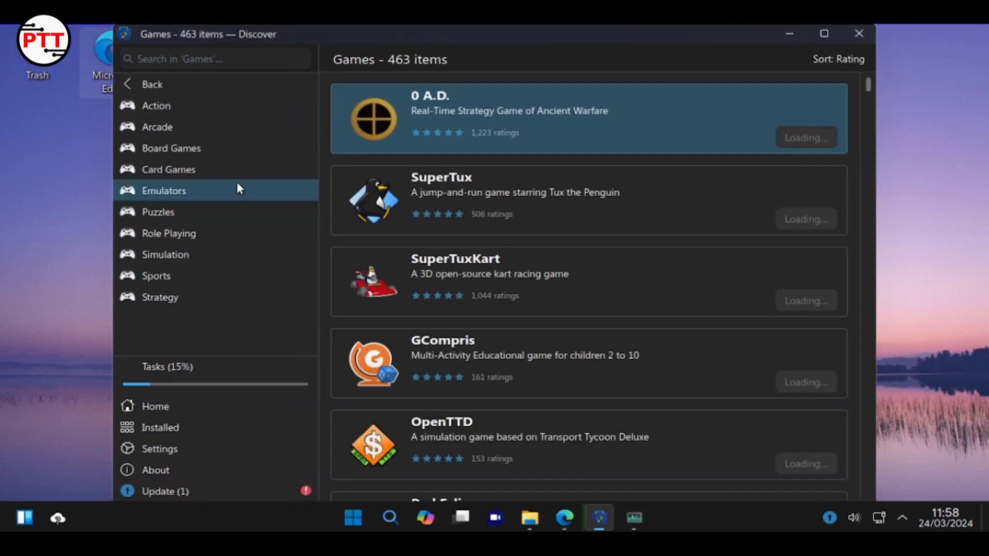
left_click(530, 175)
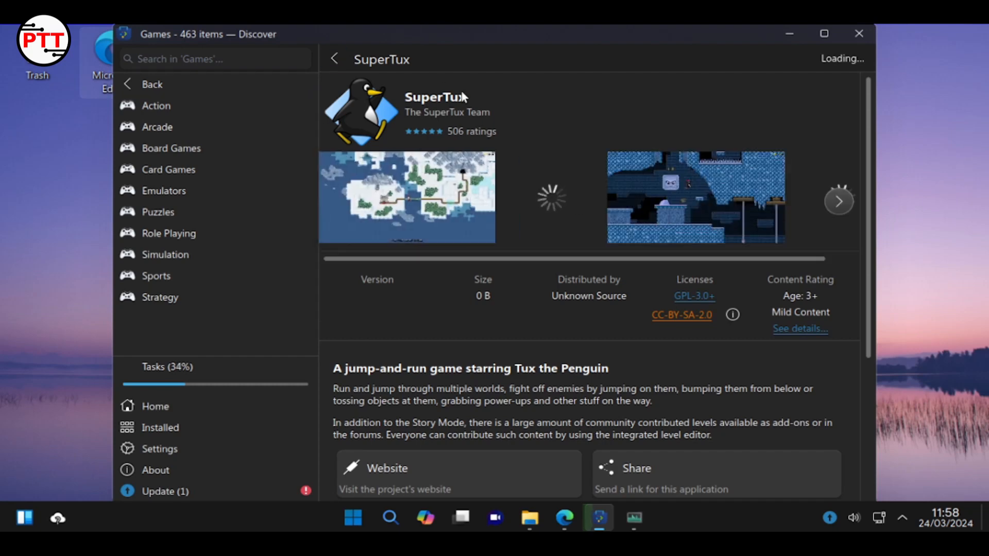
left_click(329, 59)
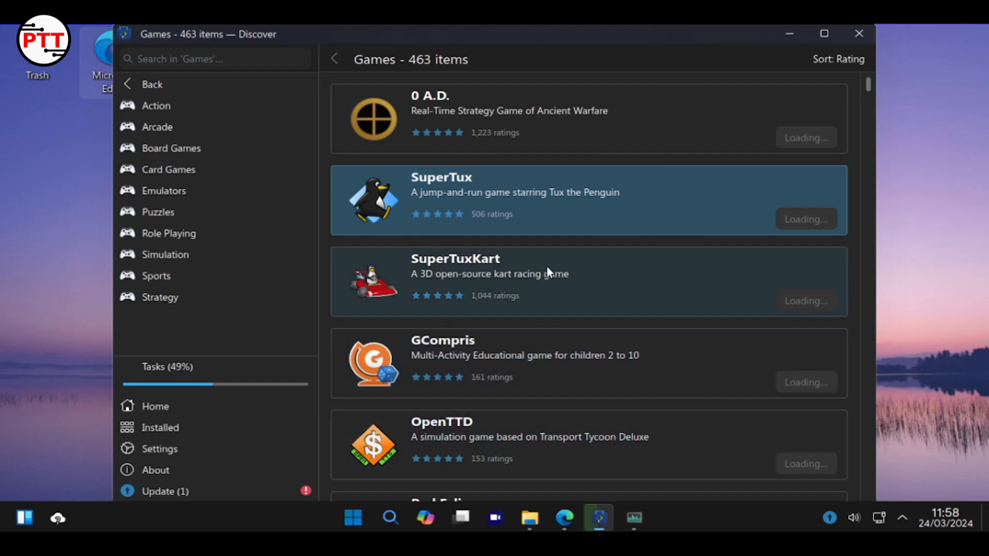
left_click(546, 266)
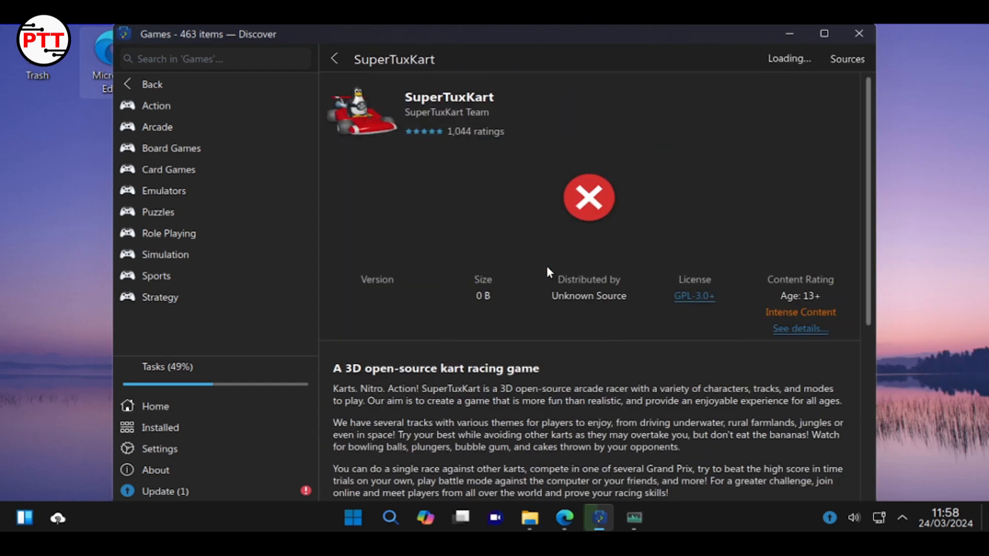
left_click(618, 172)
left_click(543, 217)
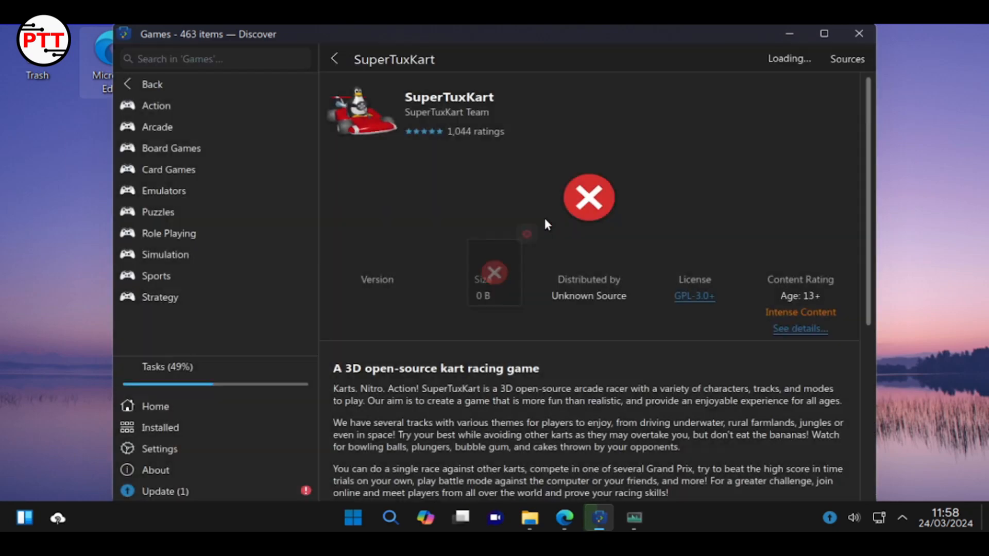
left_click(336, 59)
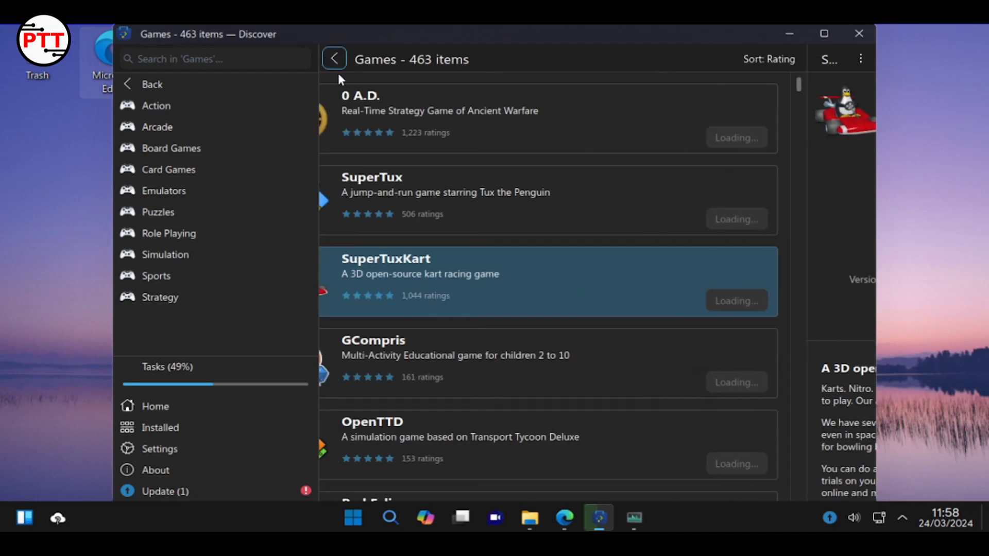
View the 0 A.D. details, then browse further down the 463-item Games list
left_click(370, 119)
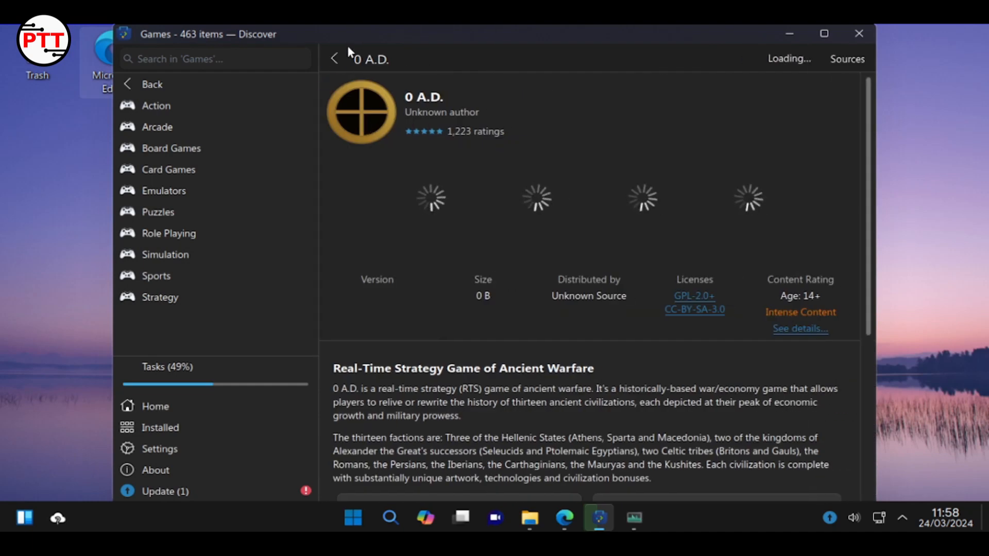
left_click(334, 59)
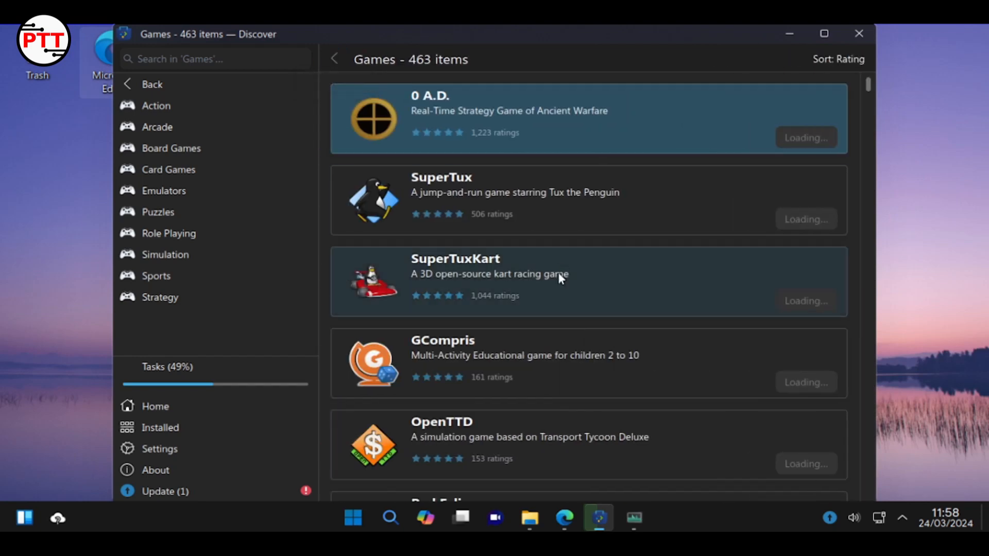
scroll(646, 332, "down", 10)
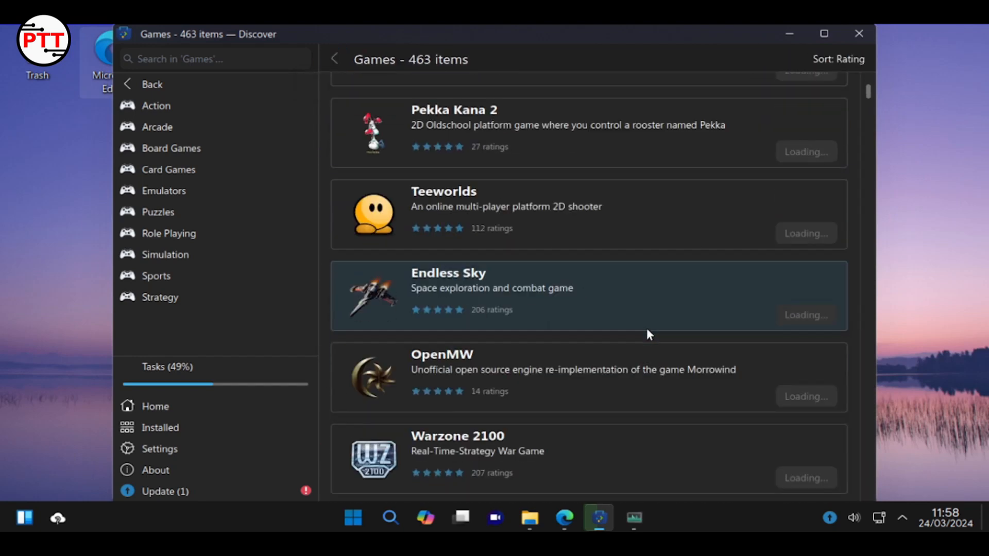
scroll(645, 329, "down", 1)
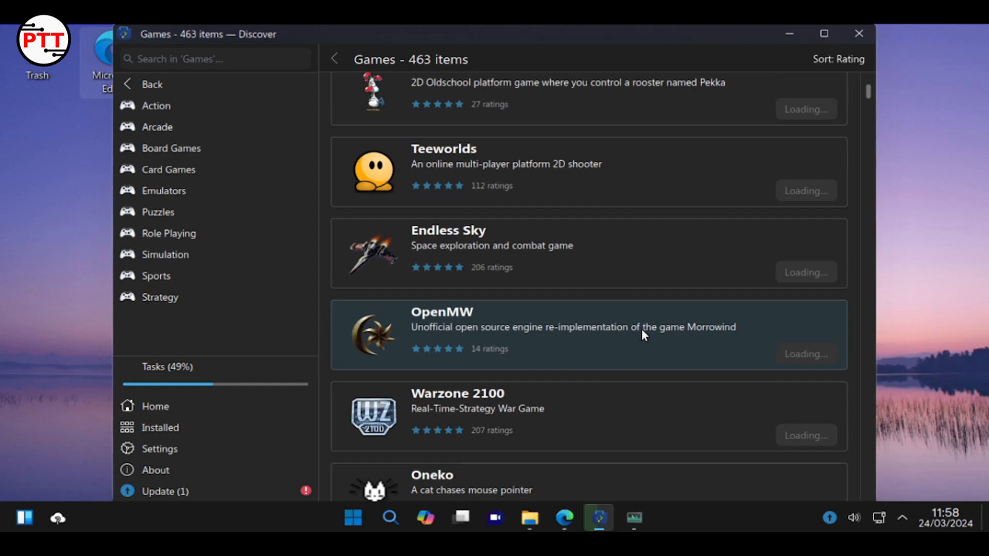
left_click(592, 517)
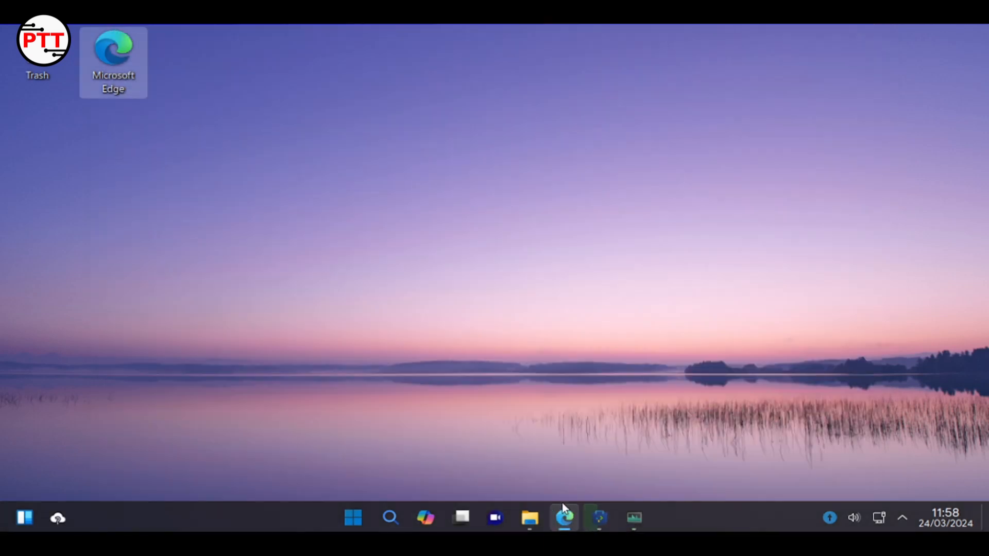
left_click(594, 520)
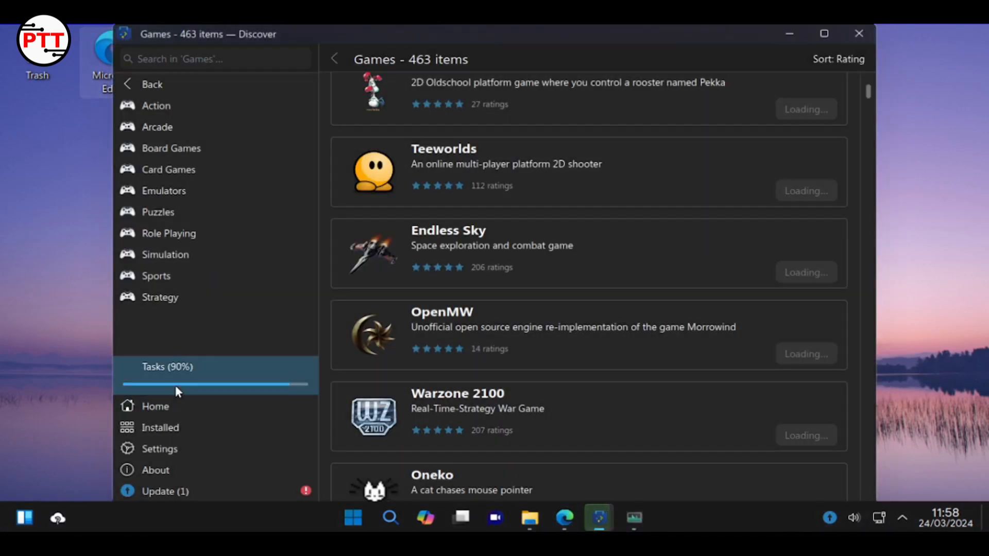
Wait for the Edge update to complete, glance at Teeworlds, then close Discover
left_click(176, 387)
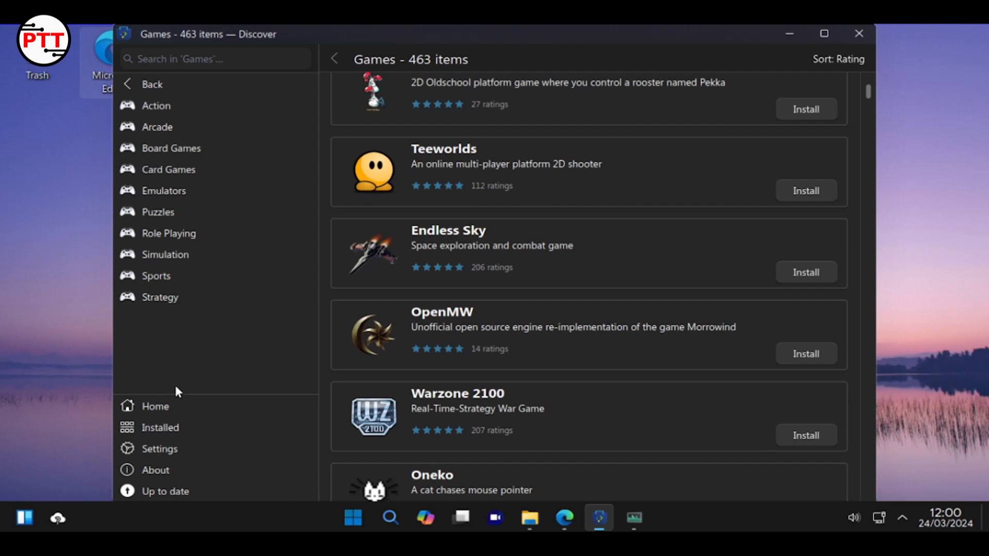
scroll(639, 365, "down", 4)
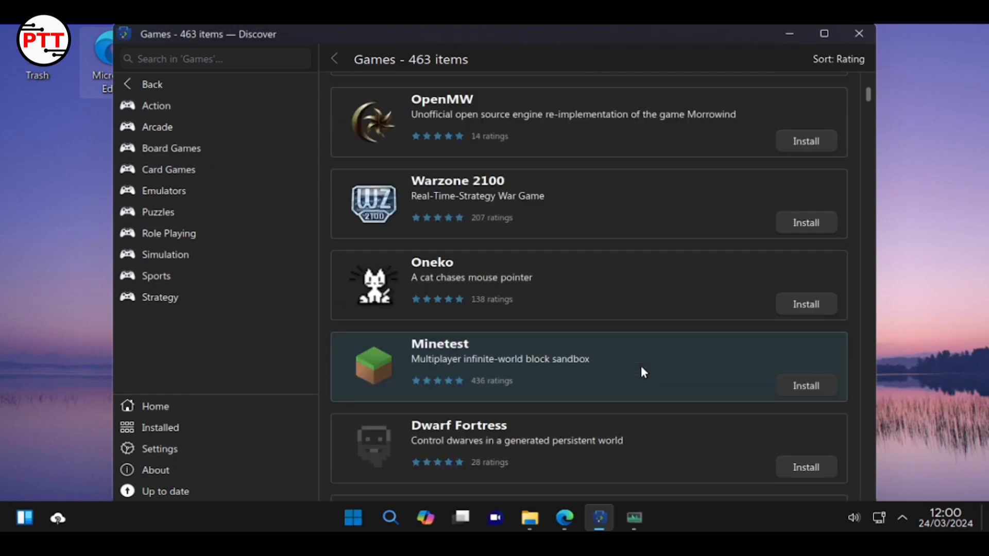
scroll(641, 366, "up", 6)
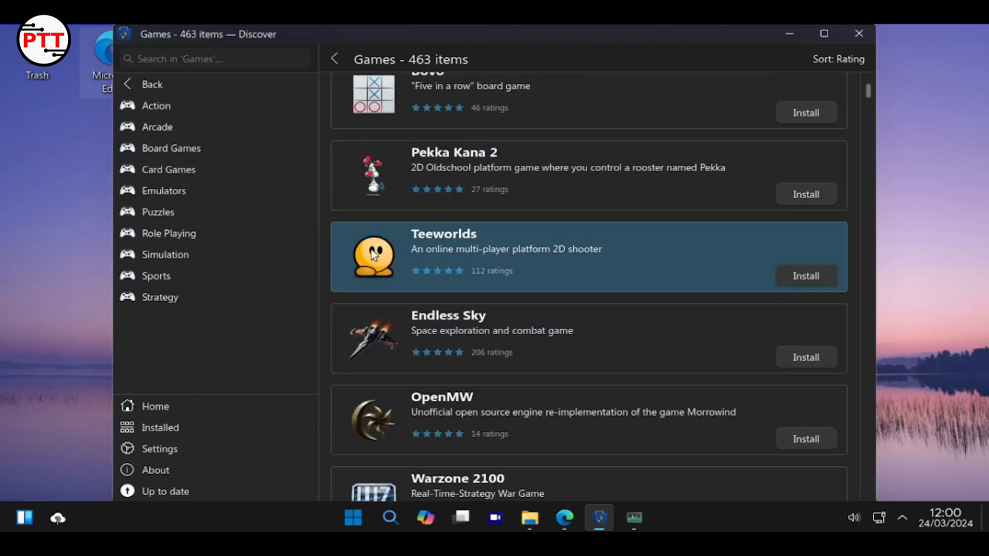
left_click(374, 255)
left_click(333, 60)
scroll(517, 281, "down", 10)
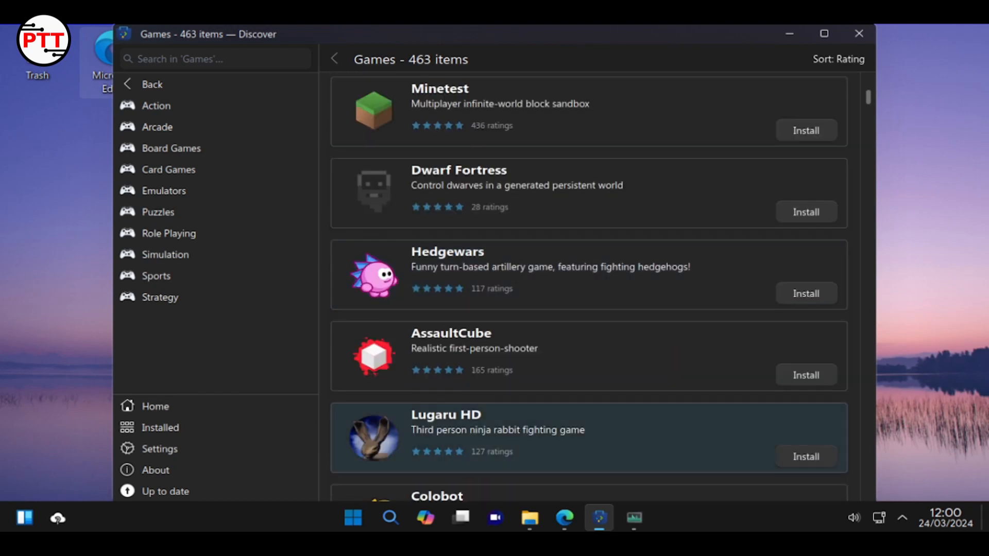
left_click(856, 35)
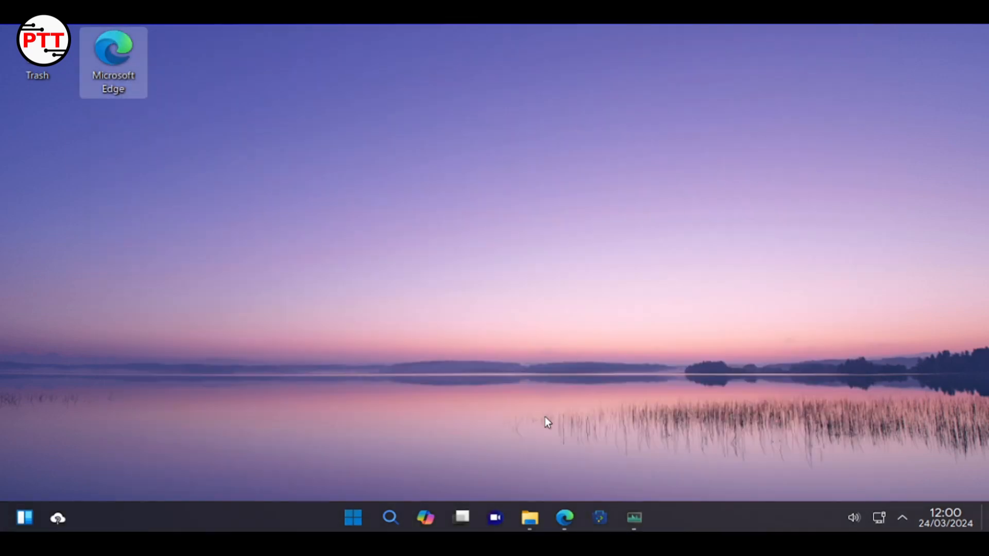
Web-search 'steam' in Edge and keep only the Welcome to Steam tab open
left_click(564, 516)
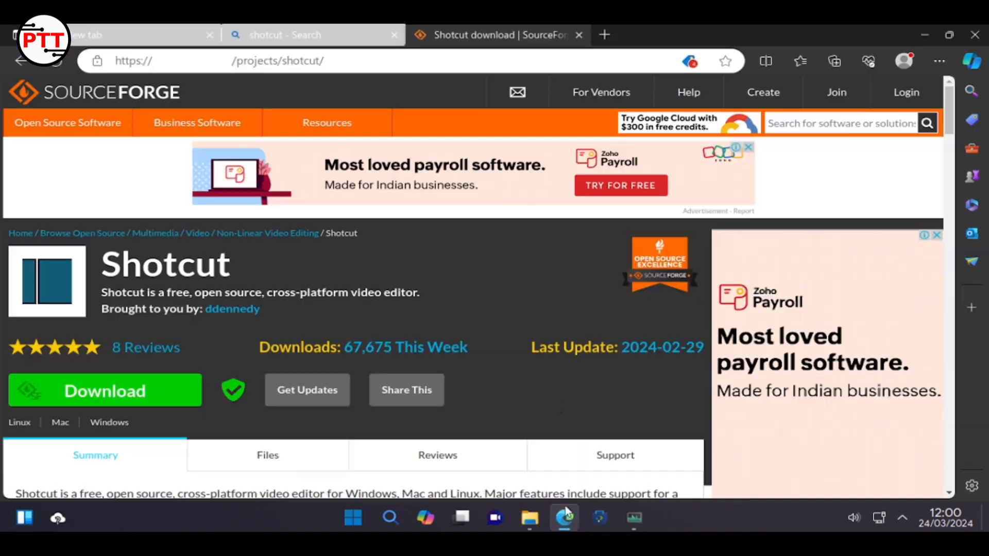
left_click(236, 60)
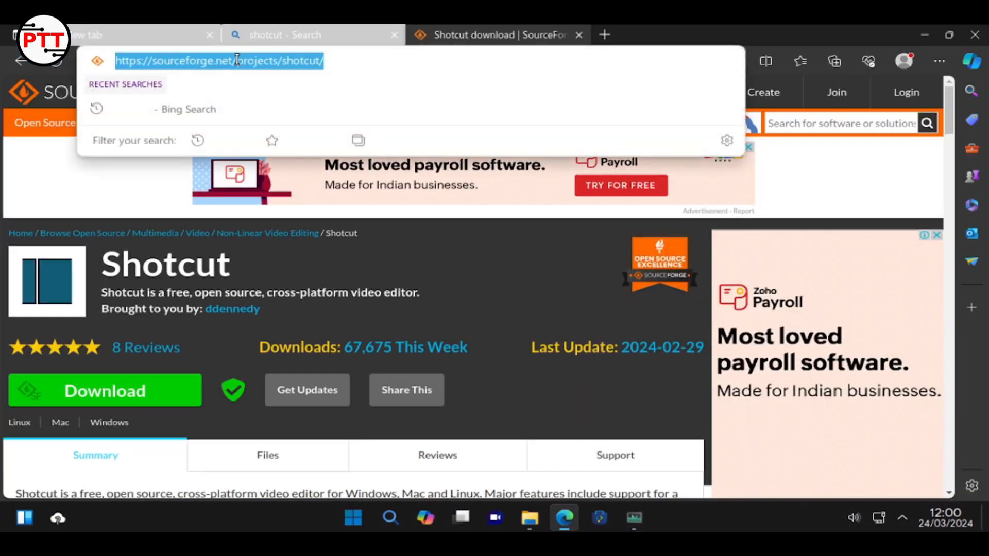
type("steam")
key("Return")
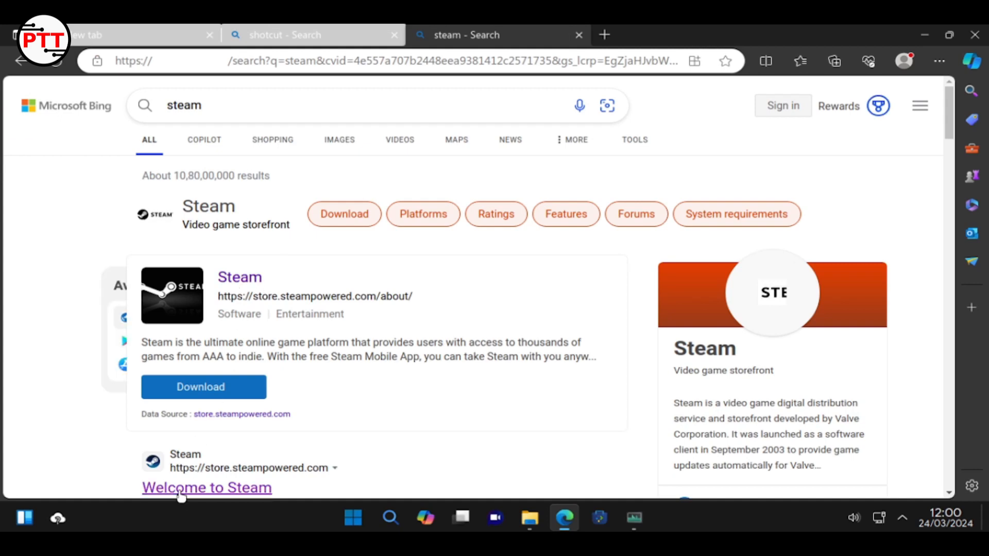
left_click(181, 494)
left_click(586, 38)
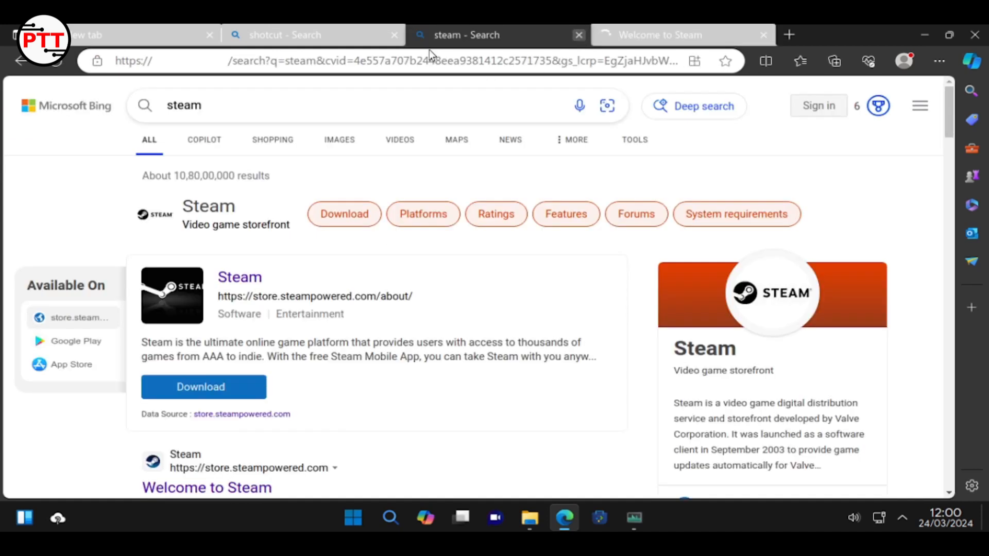
key("ctrl+w")
left_click(210, 35)
left_click(210, 34)
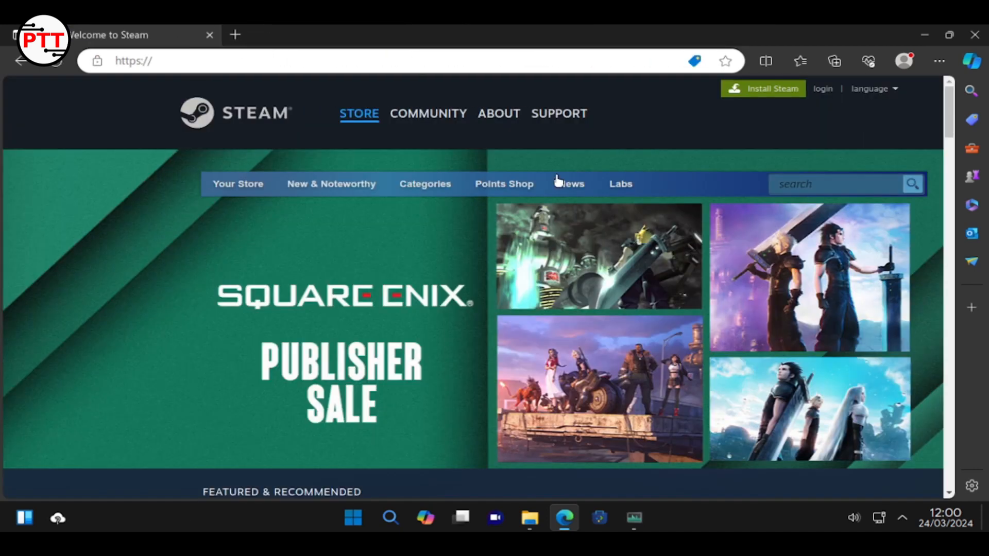
Search the Steam store for 'linux'
scroll(499, 165, "down", 15)
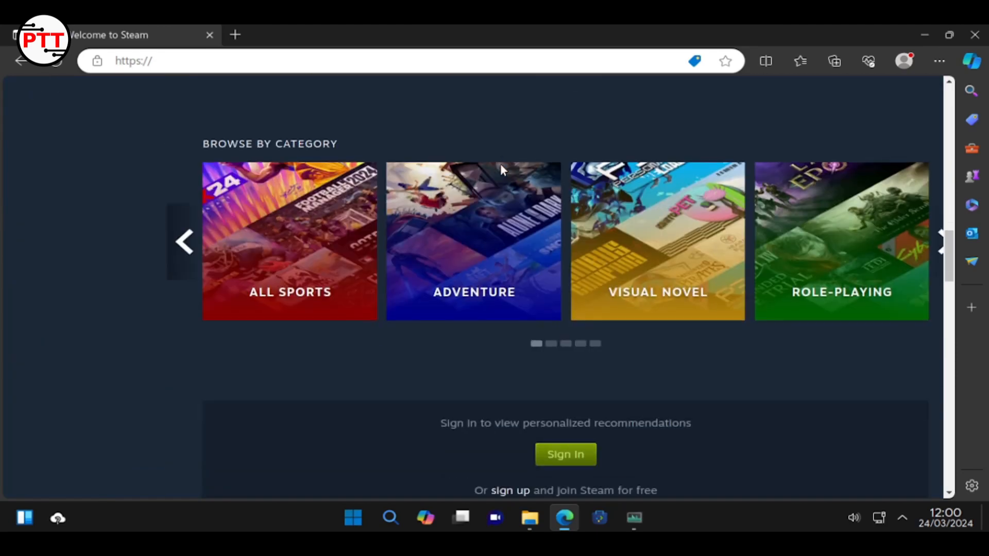
scroll(499, 163, "up", 15)
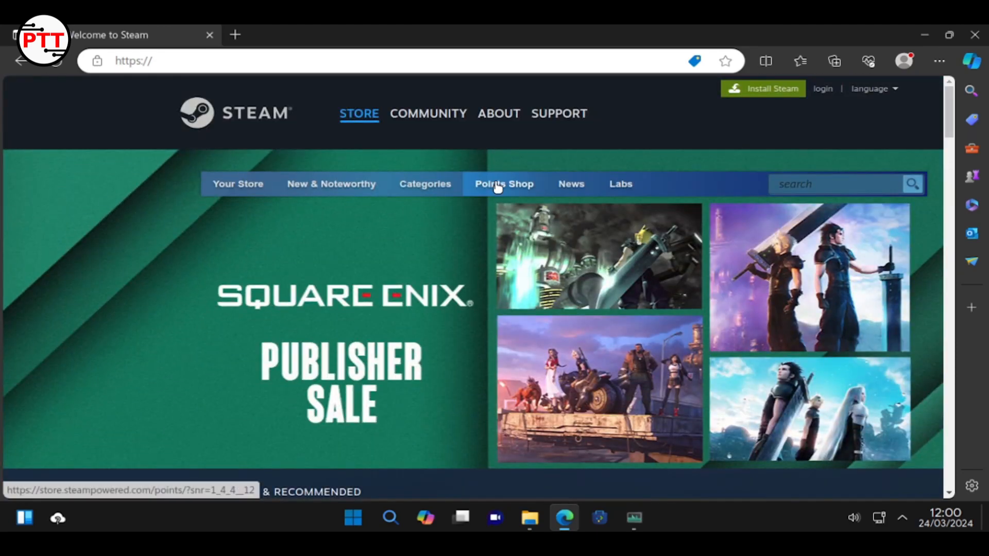
left_click(824, 180)
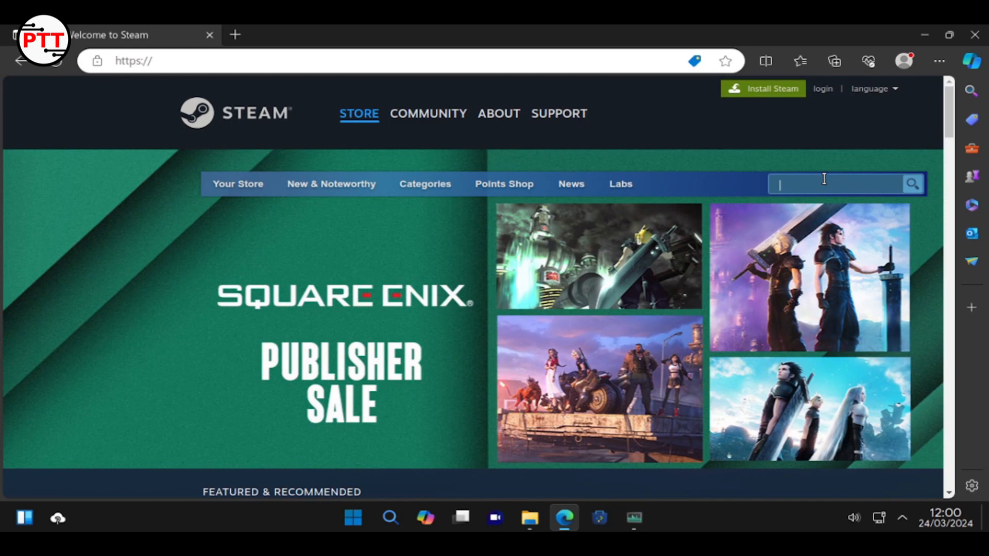
type("linu")
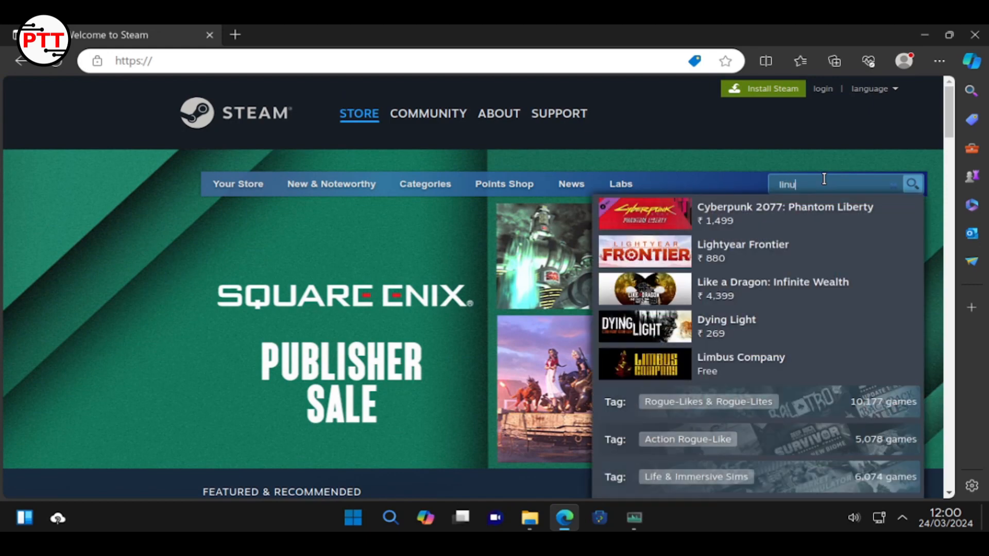
type("x")
key("Return")
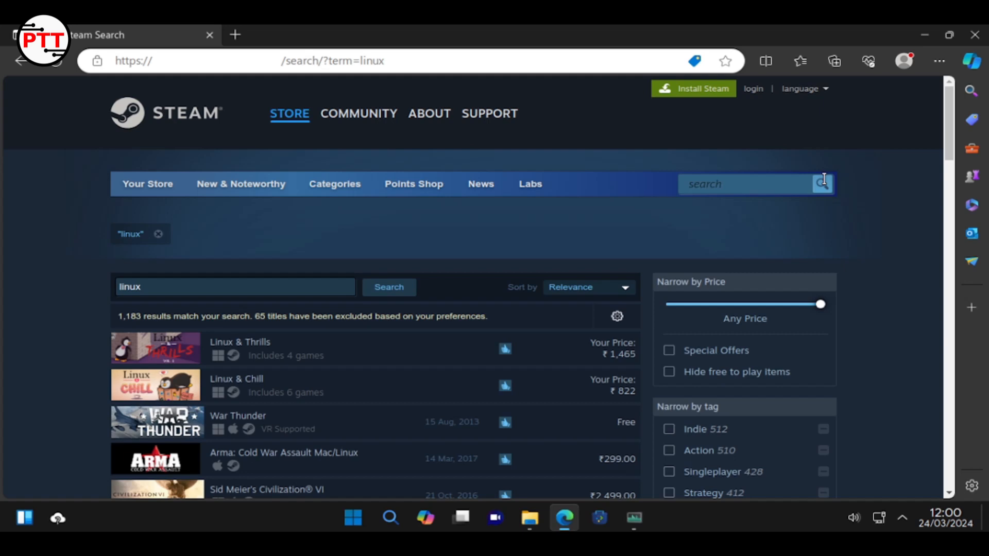
Clear the 'linux' search term and tick SteamOS + Linux under Narrow by OS
left_click(158, 234)
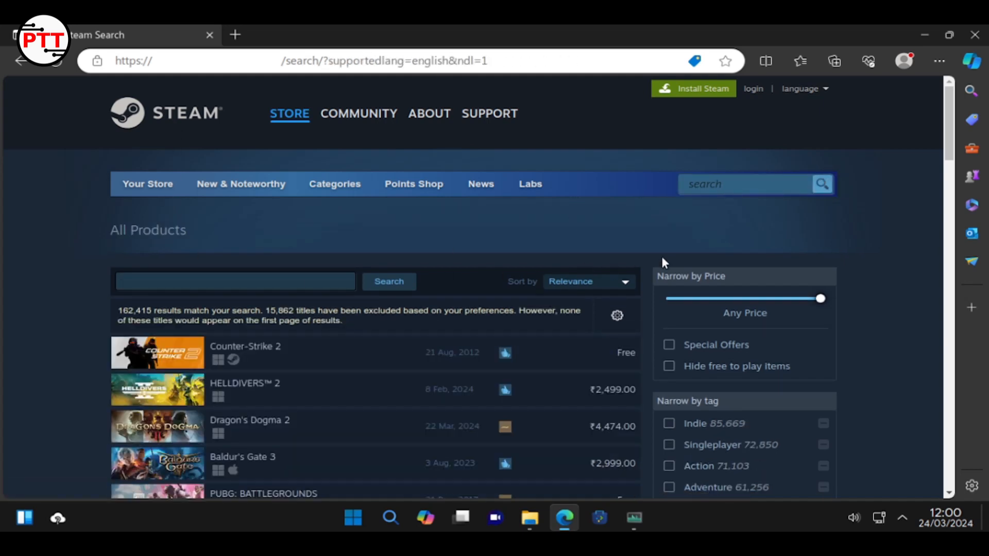
scroll(849, 301, "down", 6)
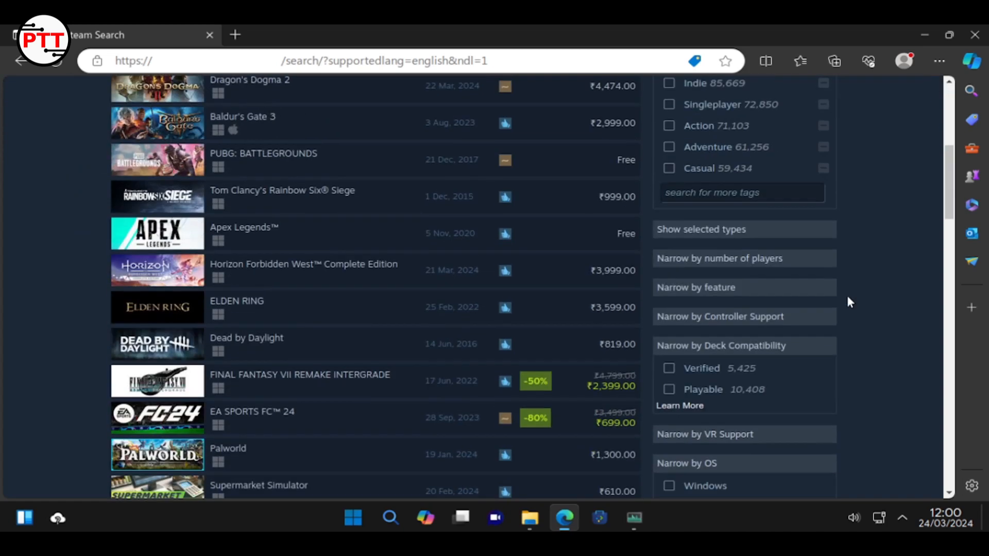
scroll(843, 298, "down", 3)
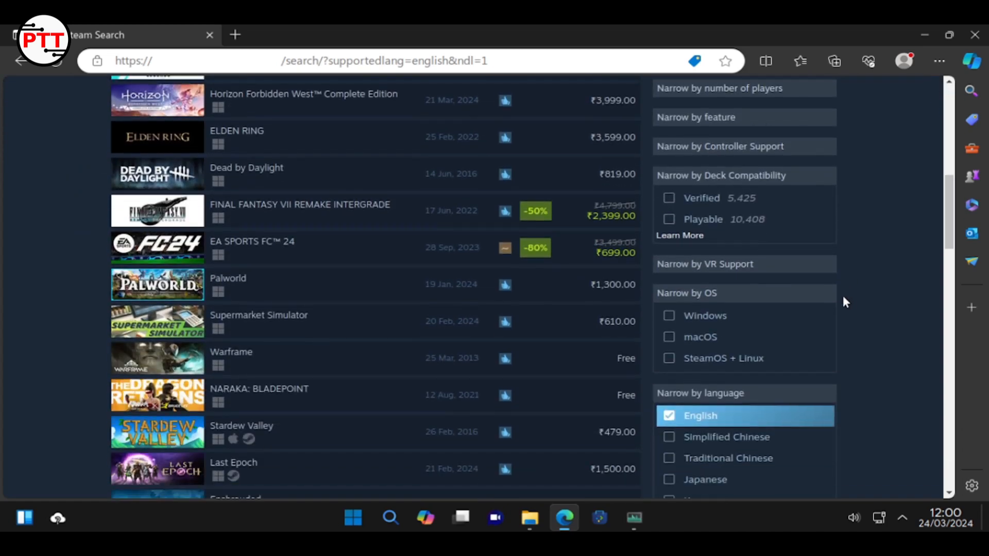
left_click(669, 358)
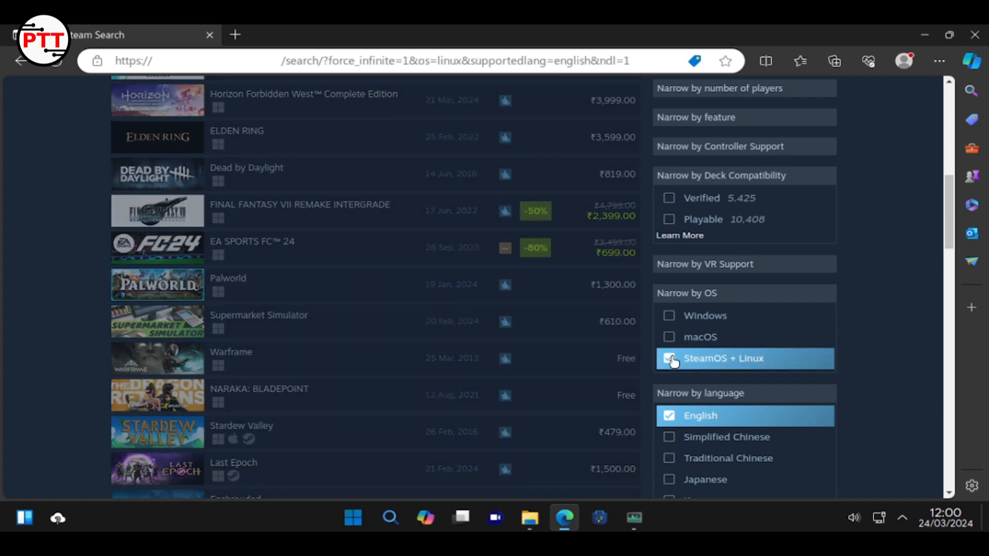
scroll(82, 146, "up", 2)
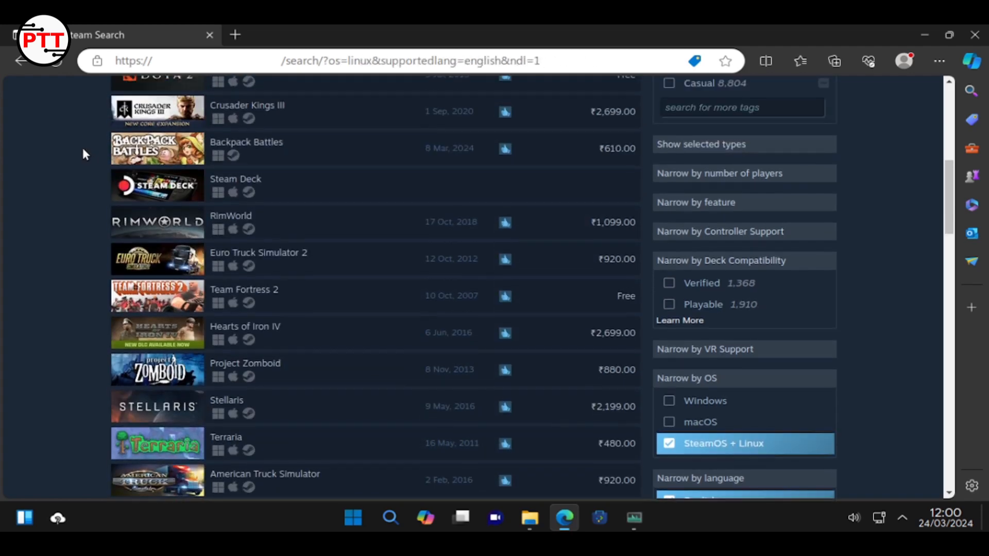
scroll(82, 144, "up", 8)
scroll(82, 145, "down", 5)
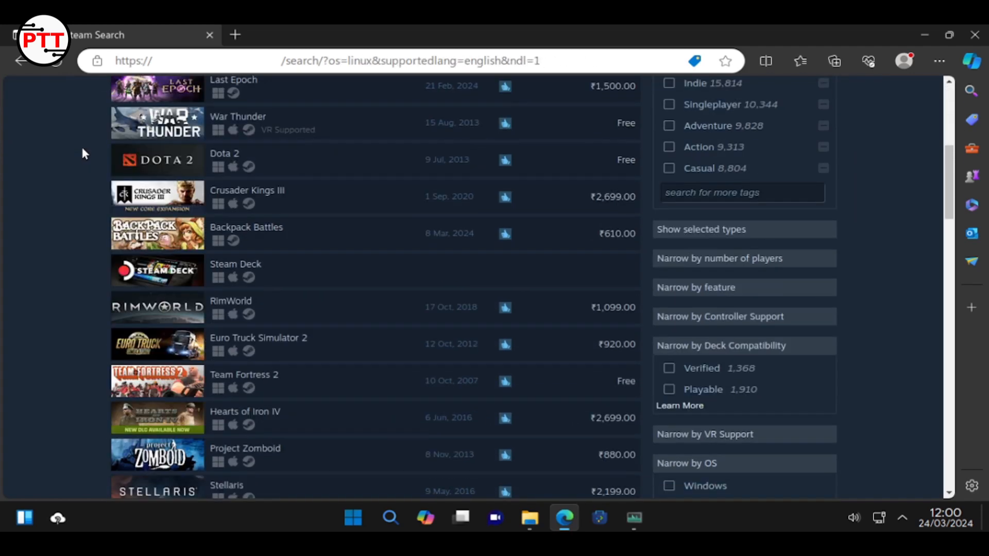
scroll(474, 274, "up", 1)
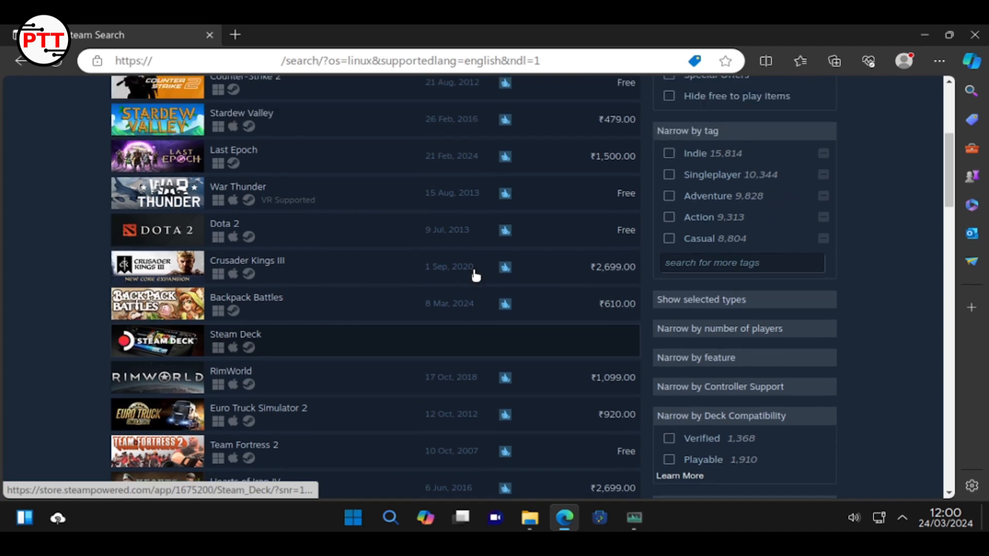
scroll(193, 253, "up", 2)
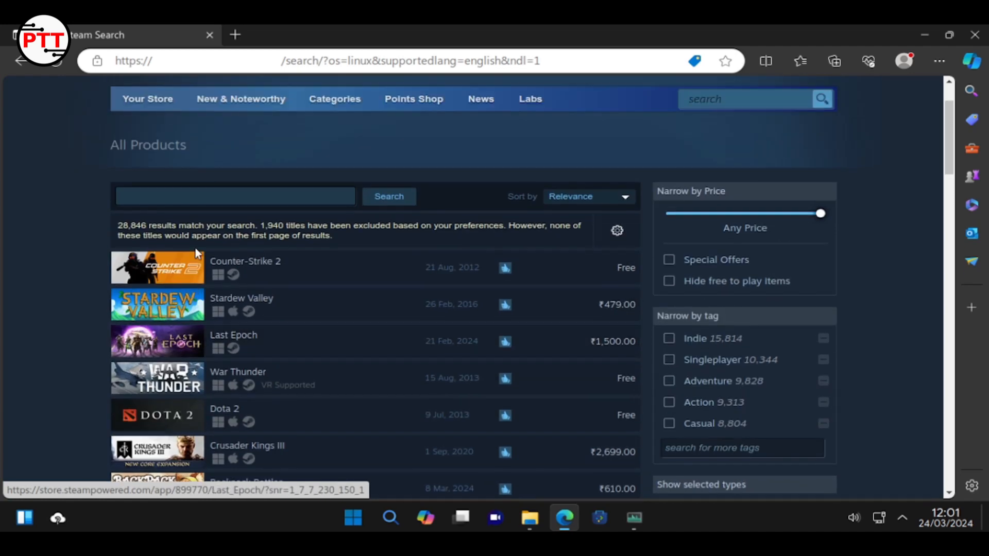
scroll(153, 312, "down", 2)
scroll(153, 314, "down", 4)
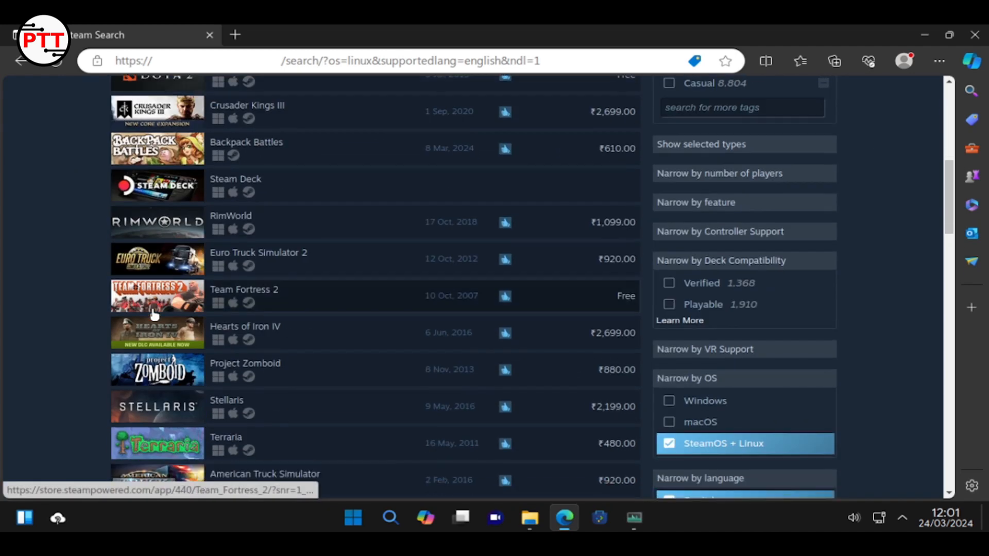
scroll(154, 315, "down", 3)
scroll(154, 315, "down", 4)
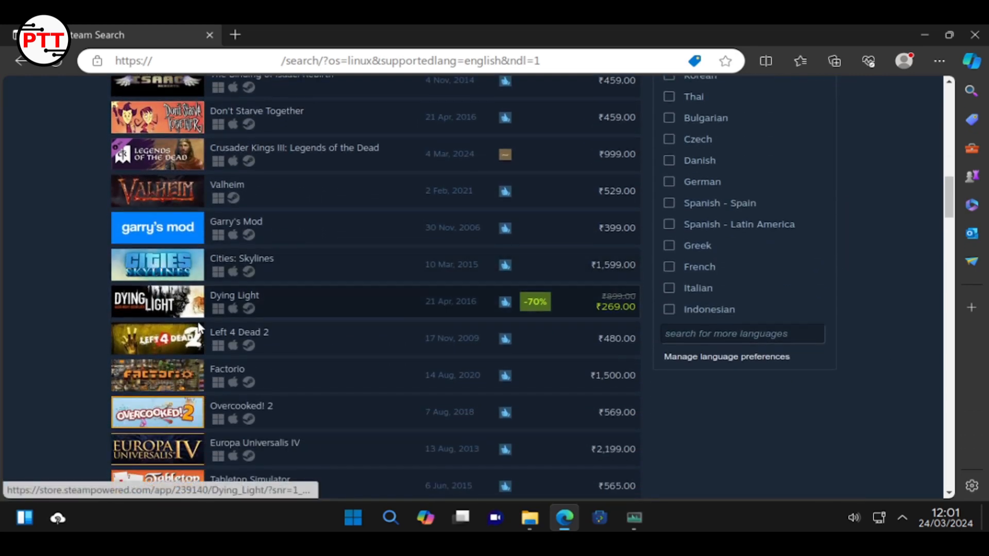
mouse_move(154, 317)
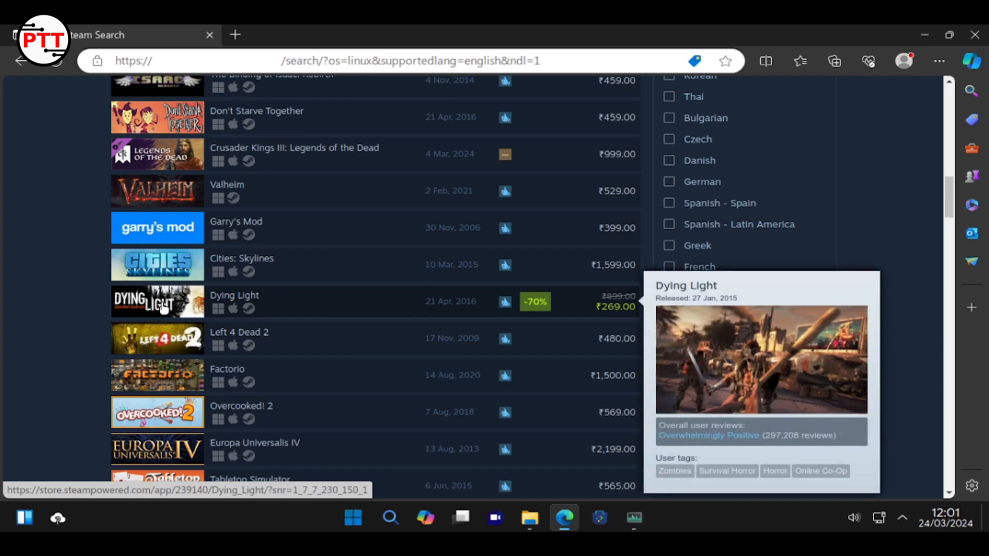
scroll(44, 309, "down", 6)
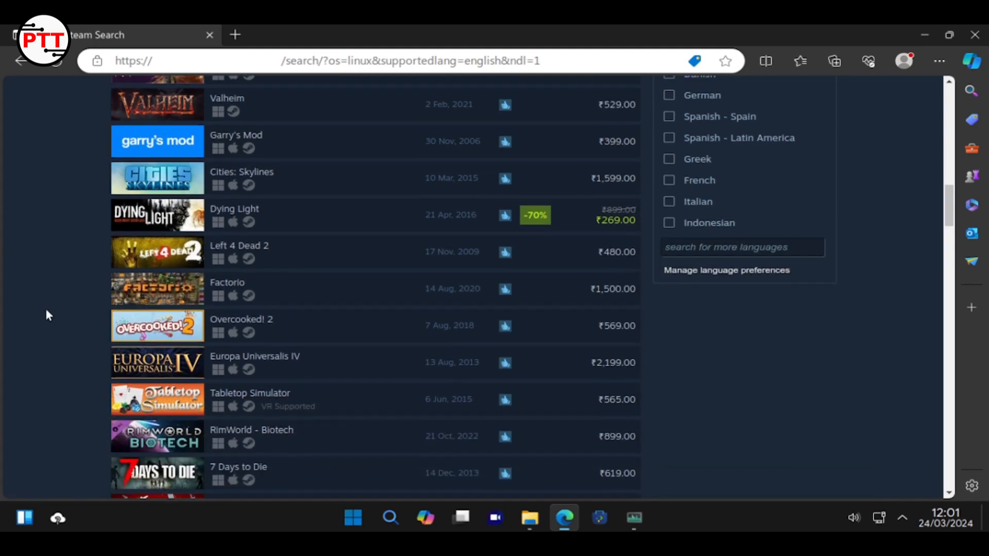
scroll(46, 314, "down", 12)
scroll(47, 315, "up", 5)
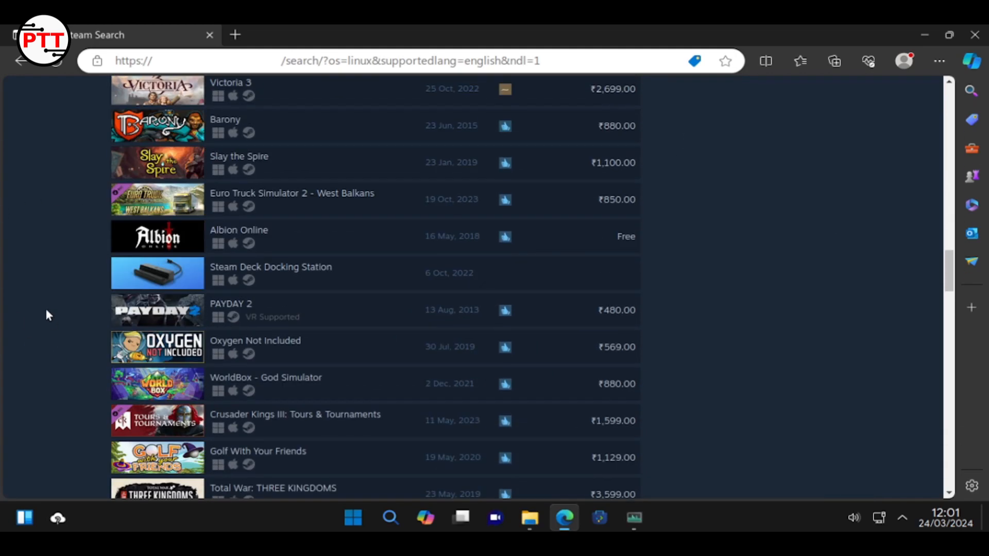
scroll(175, 257, "down", 10)
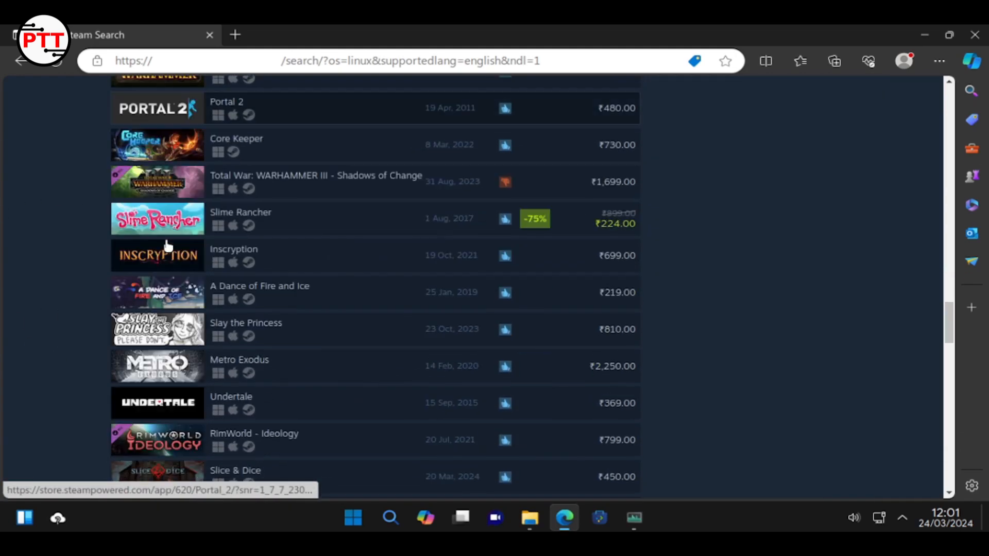
scroll(162, 236, "down", 8)
scroll(154, 227, "up", 20)
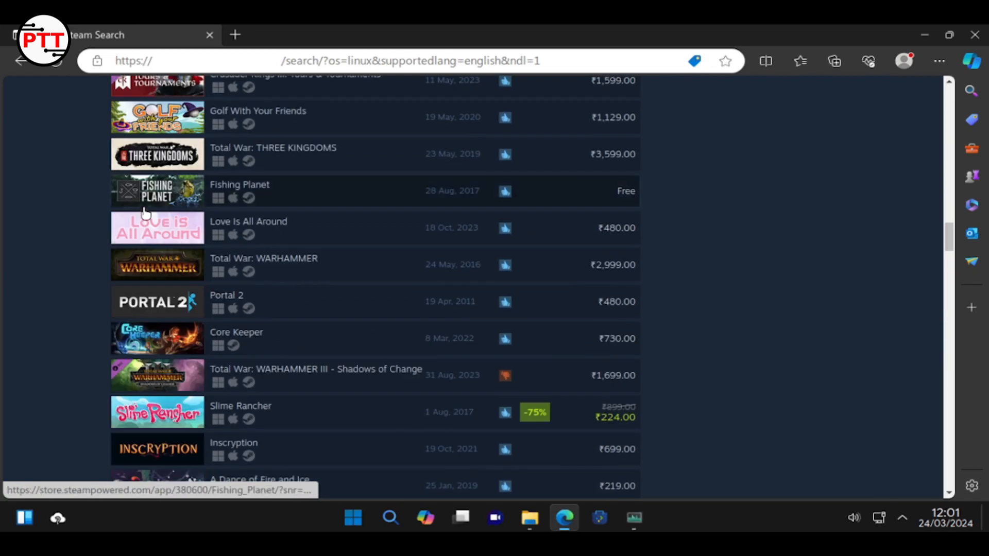
scroll(146, 213, "up", 15)
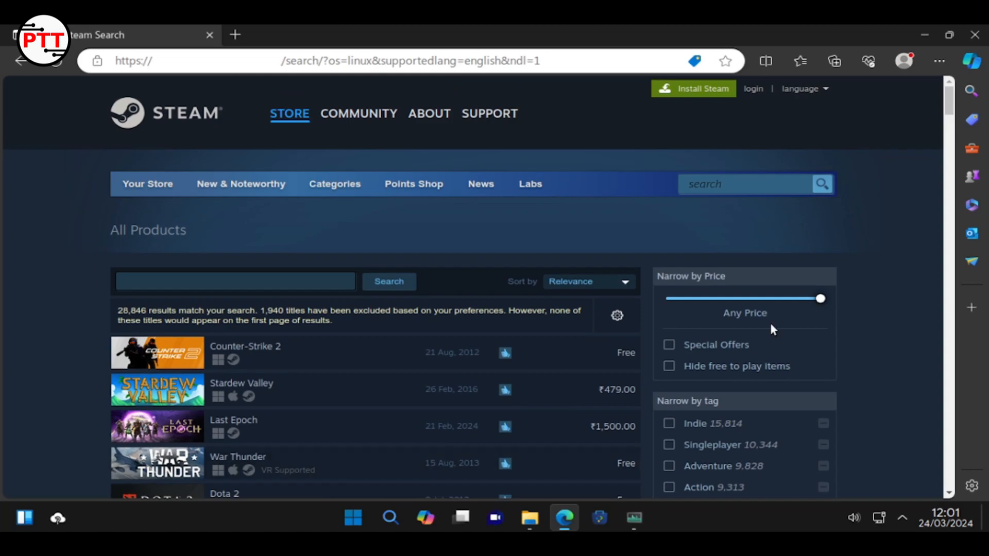
scroll(872, 418, "down", 2)
scroll(873, 422, "down", 10)
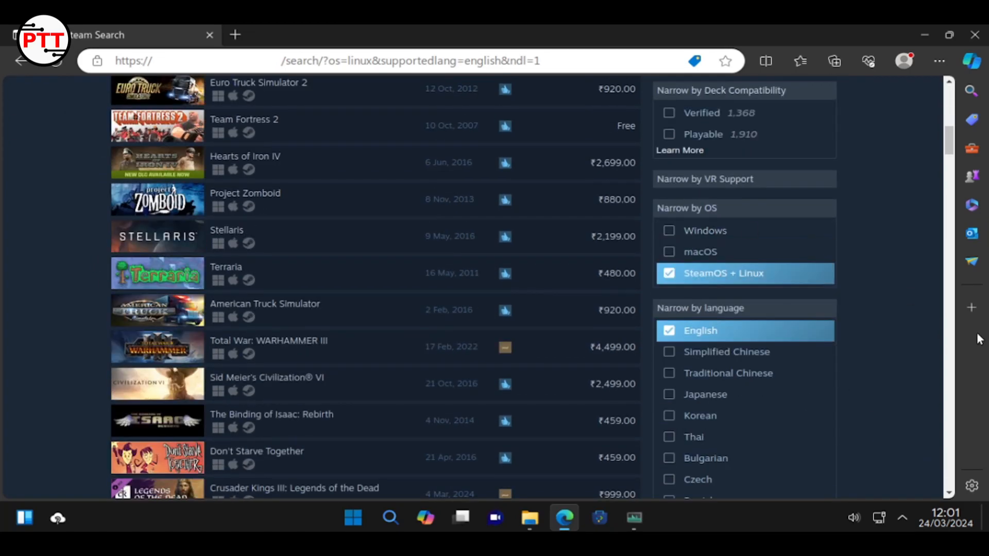
scroll(823, 330, "up", 12)
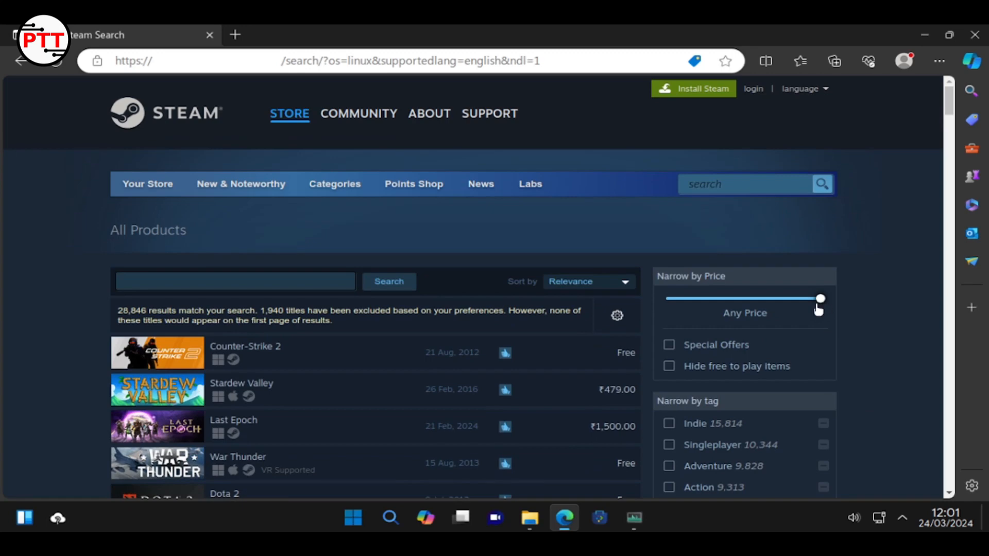
Slide Narrow by Price to Free and browse the 4,546 matching results
left_click_drag(820, 298, 644, 309)
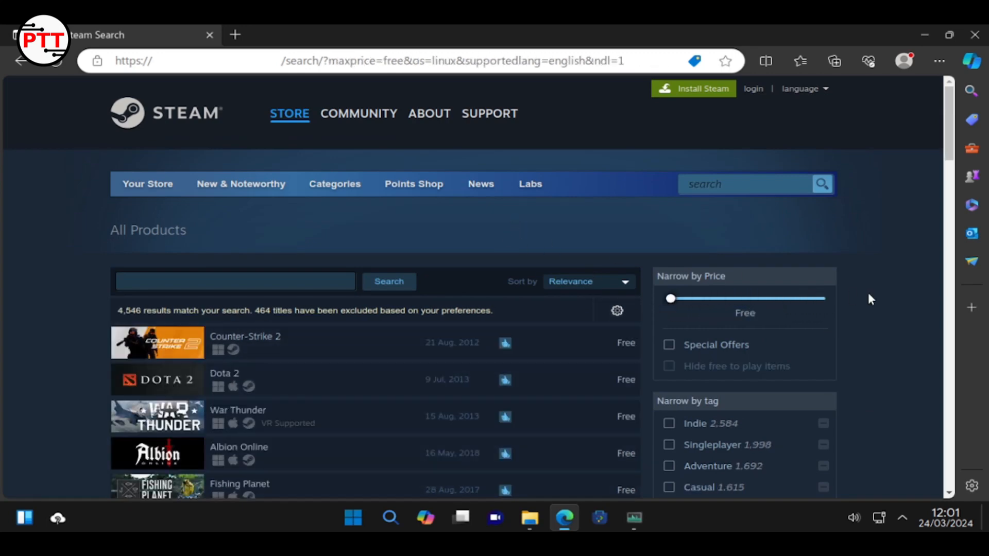
scroll(868, 295, "down", 3)
scroll(401, 353, "down", 10)
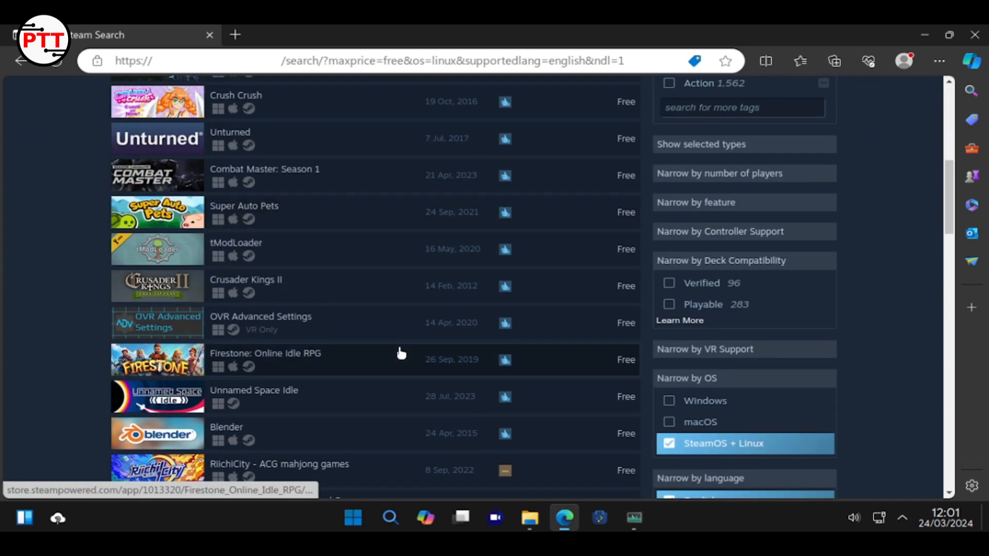
scroll(401, 353, "up", 3)
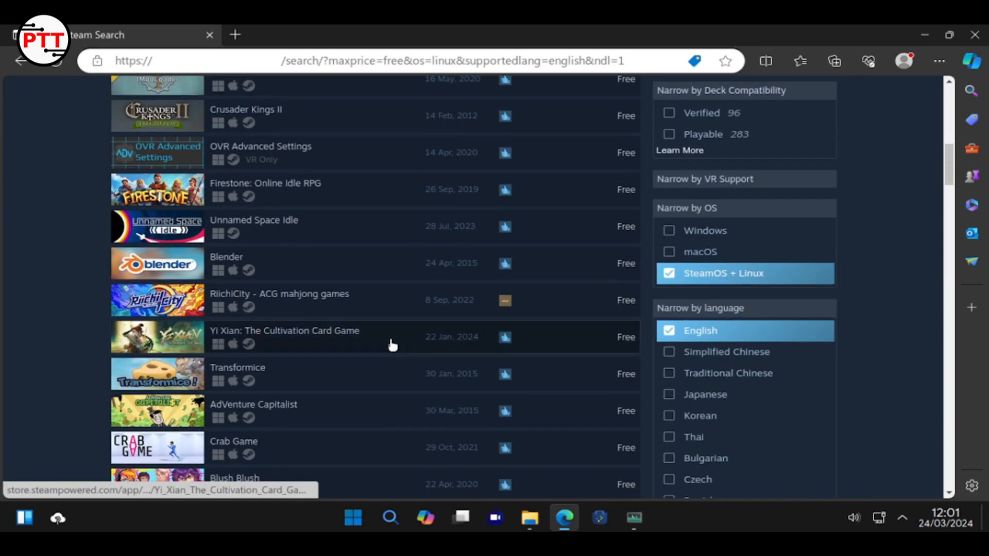
scroll(57, 318, "down", 13)
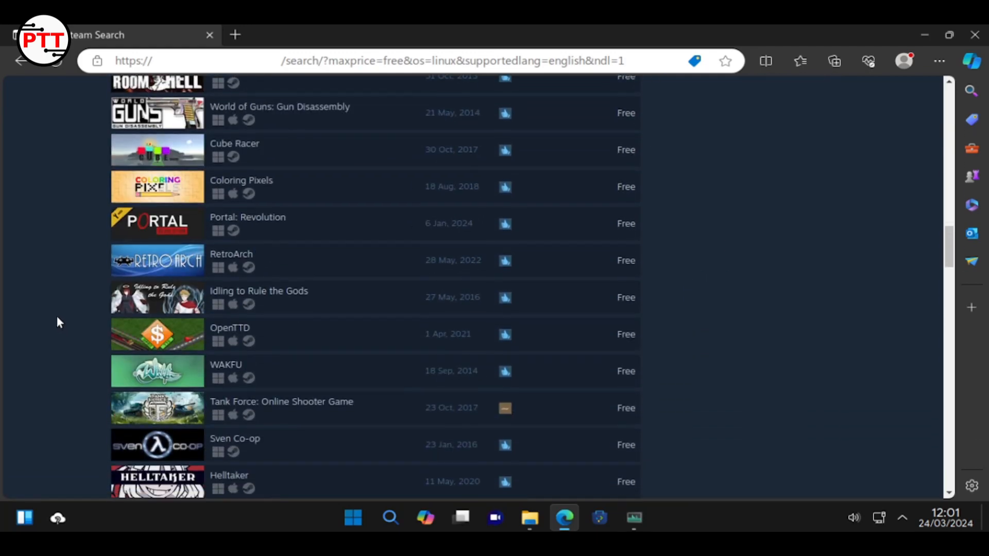
scroll(57, 318, "down", 9)
scroll(57, 318, "down", 12)
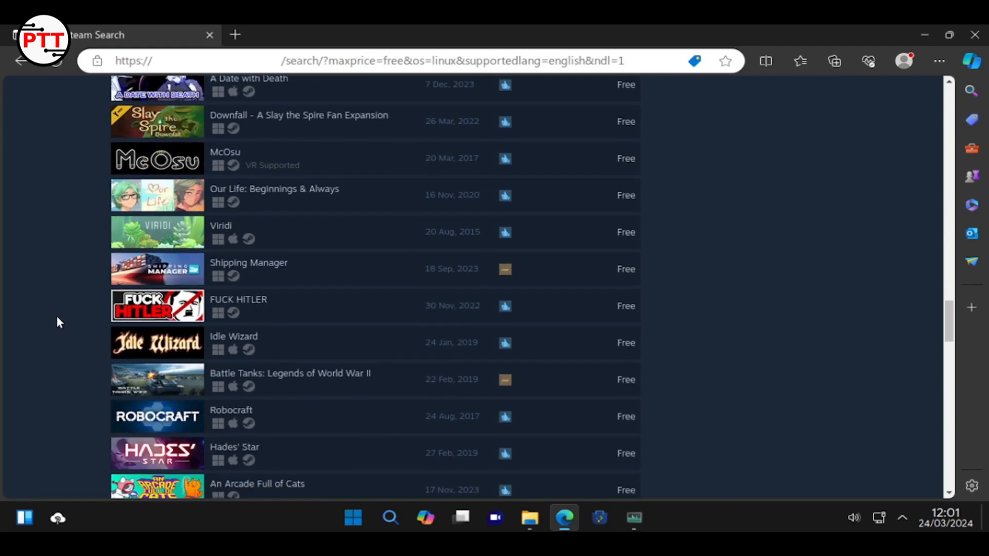
scroll(57, 318, "down", 10)
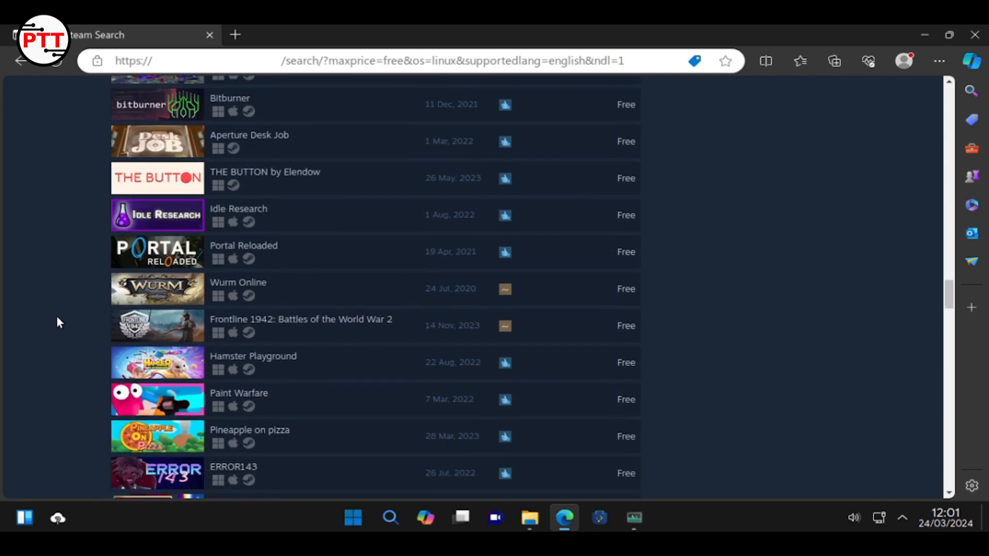
scroll(56, 323, "down", 9)
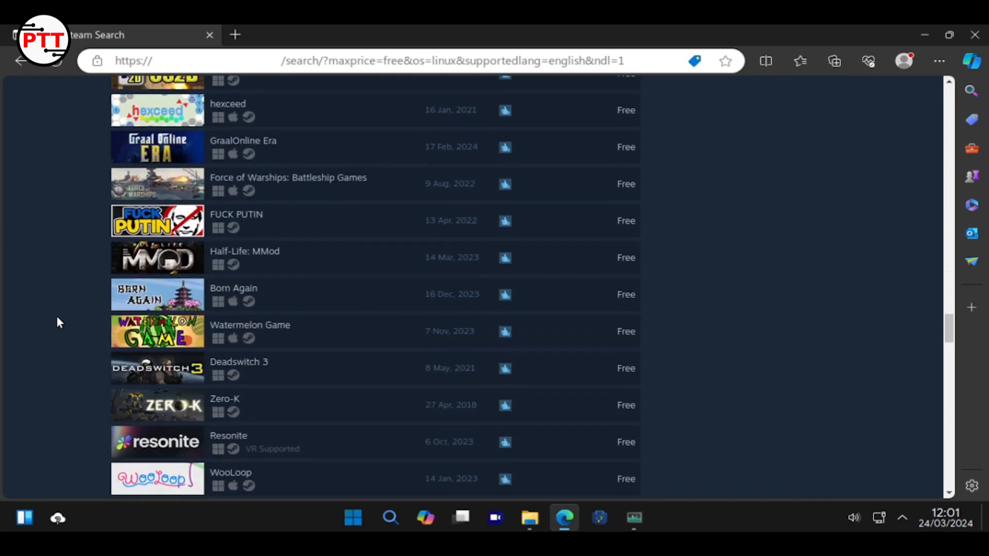
scroll(57, 322, "down", 15)
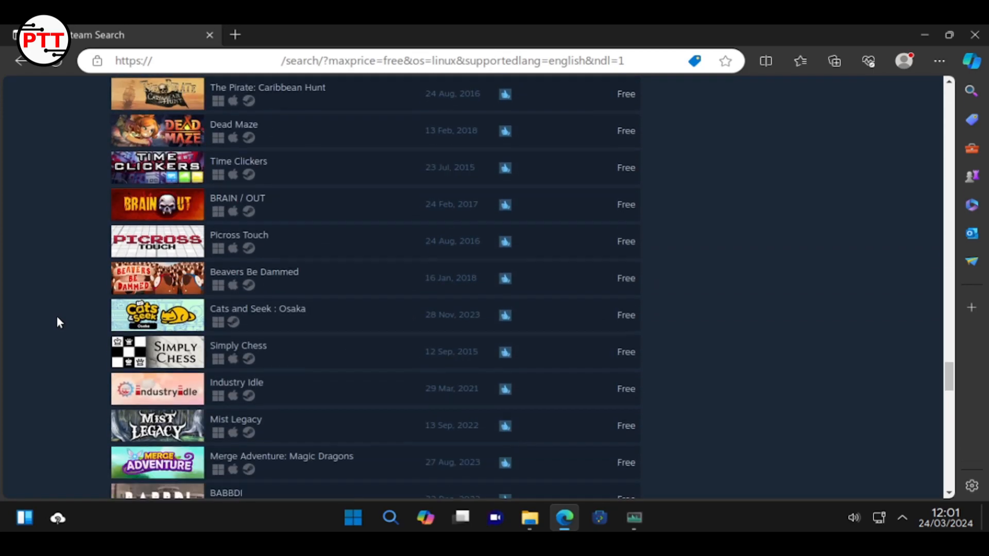
scroll(56, 322, "down", 20)
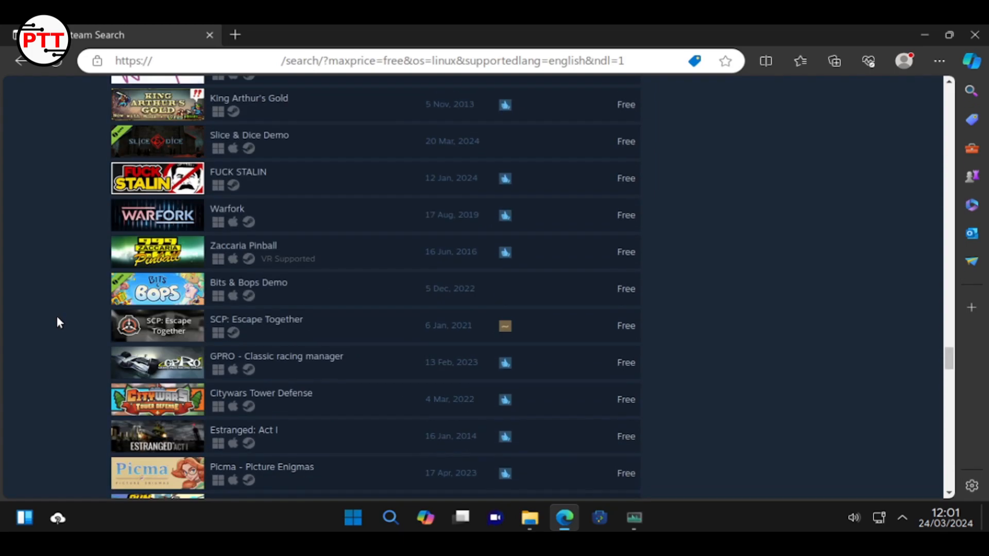
scroll(58, 322, "up", 20)
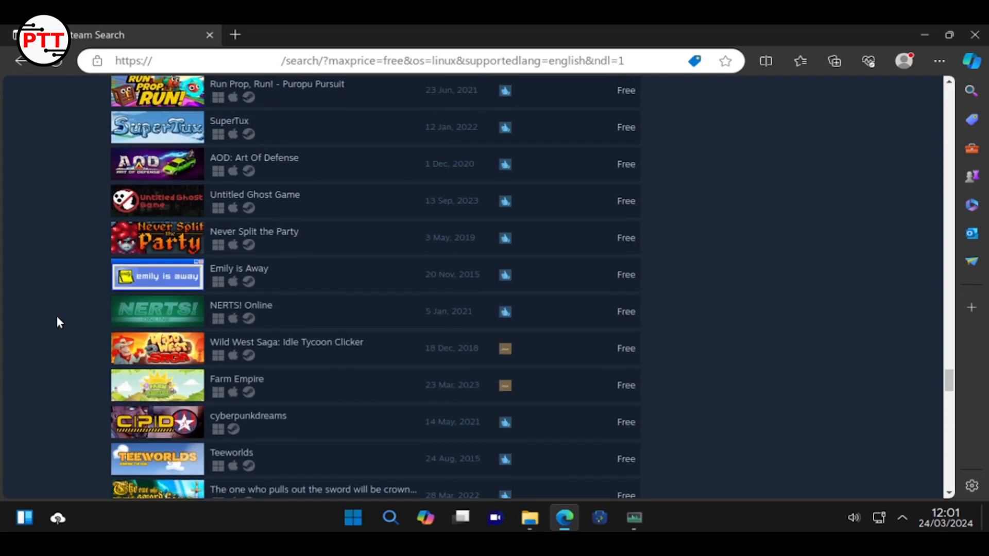
scroll(58, 322, "up", 20)
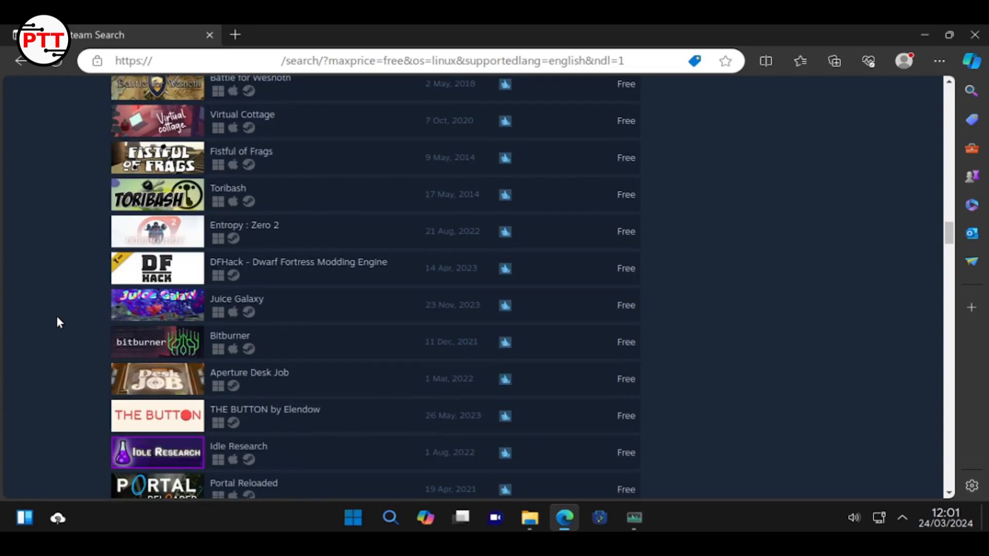
scroll(57, 320, "up", 15)
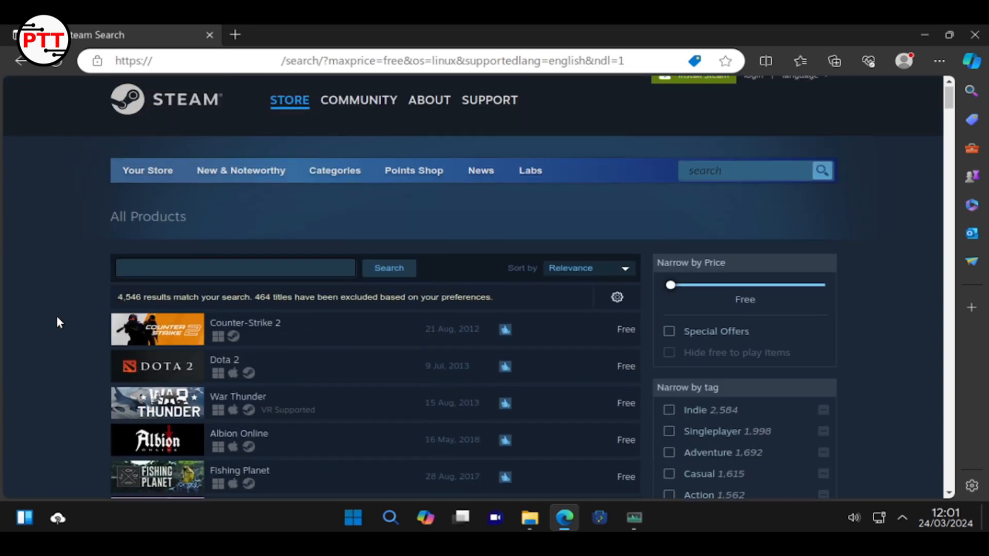
Close Edge, then open System Monitor's overview and close it
left_click(974, 34)
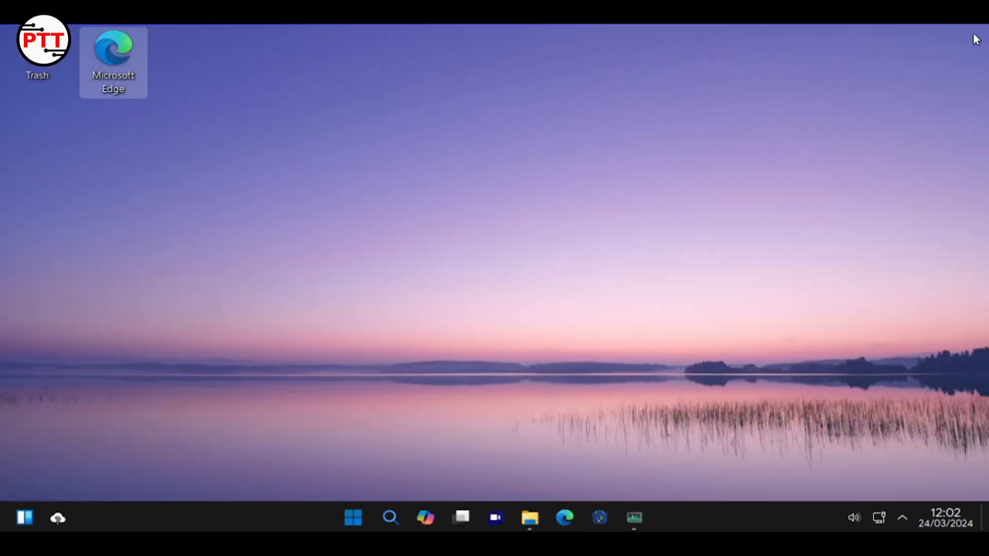
left_click(633, 518)
left_click(273, 131)
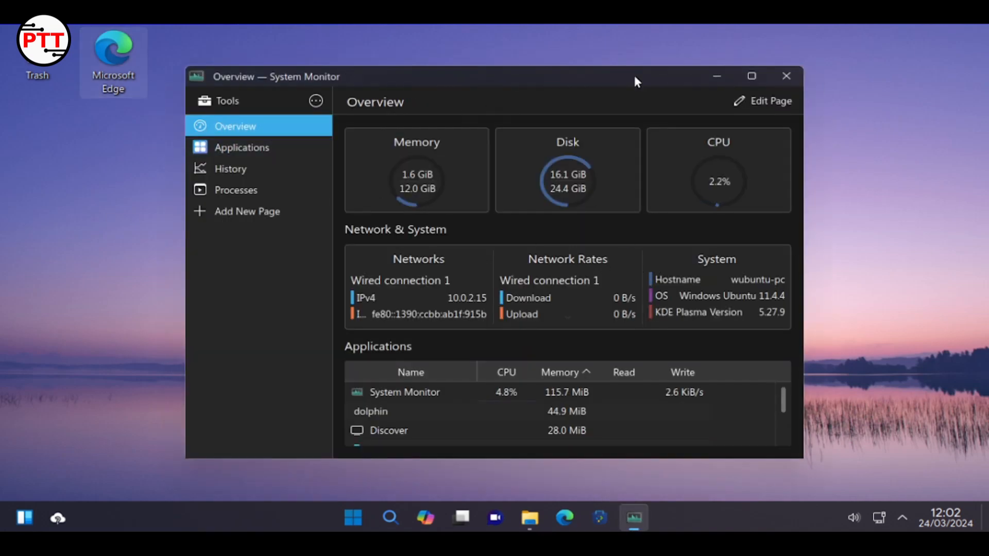
left_click(780, 71)
Open Dolphin on the Home folder, then close it
left_click(549, 516)
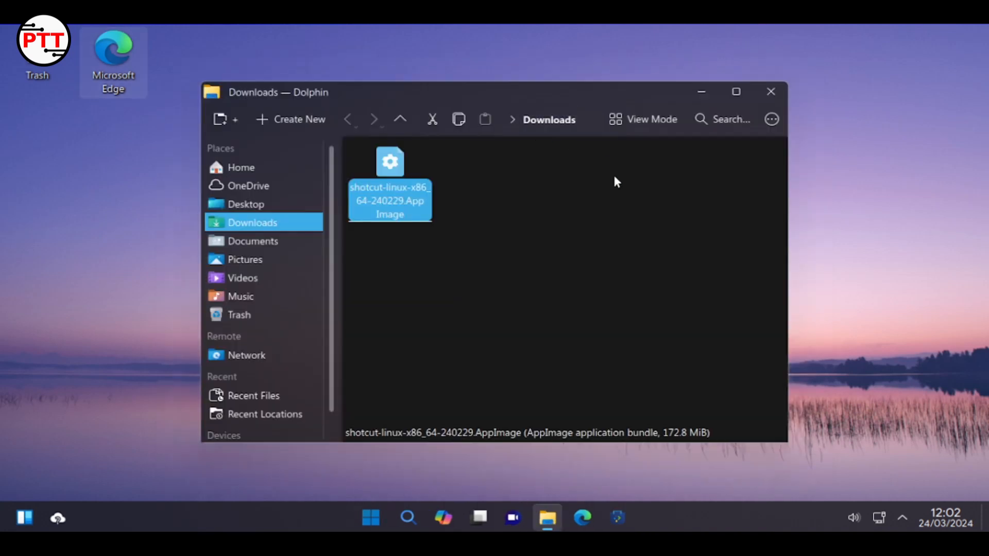
left_click(248, 167)
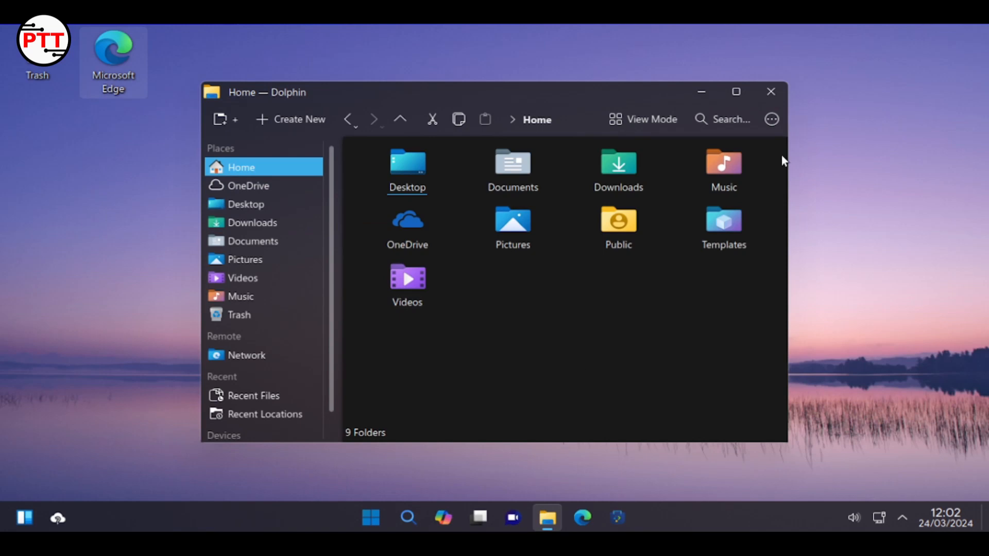
left_click(776, 91)
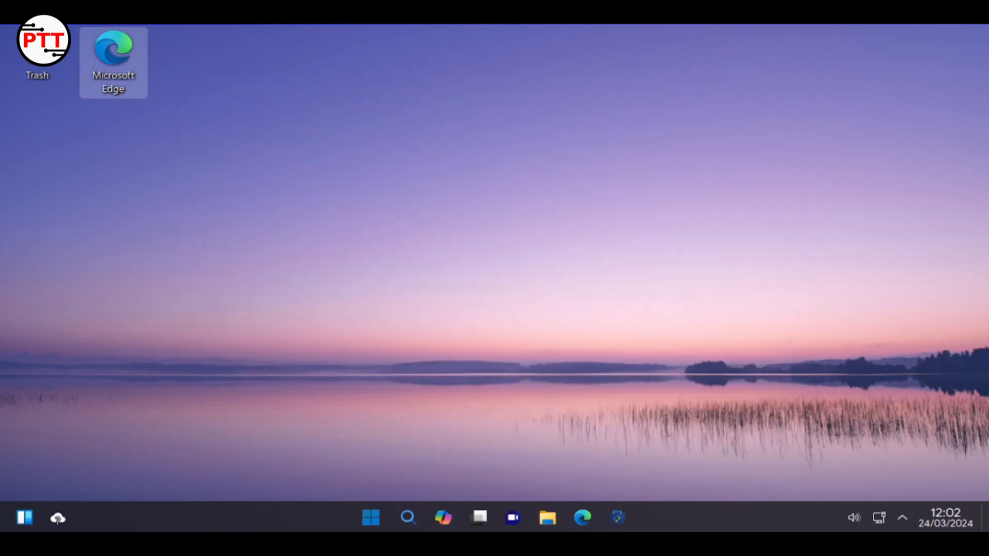
Drag an Analog Clock from the widgets collection onto the desktop
left_click(14, 518)
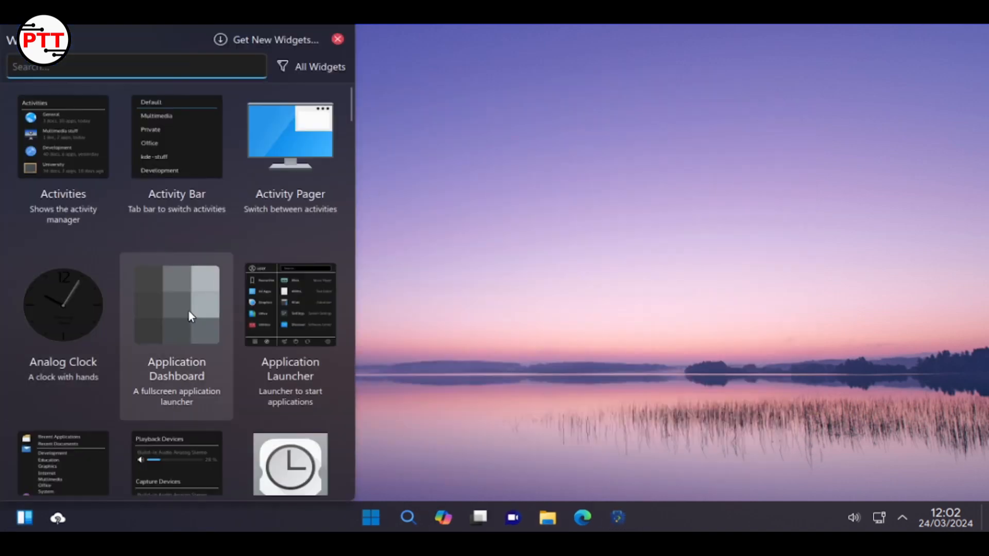
left_click_drag(56, 305, 676, 221)
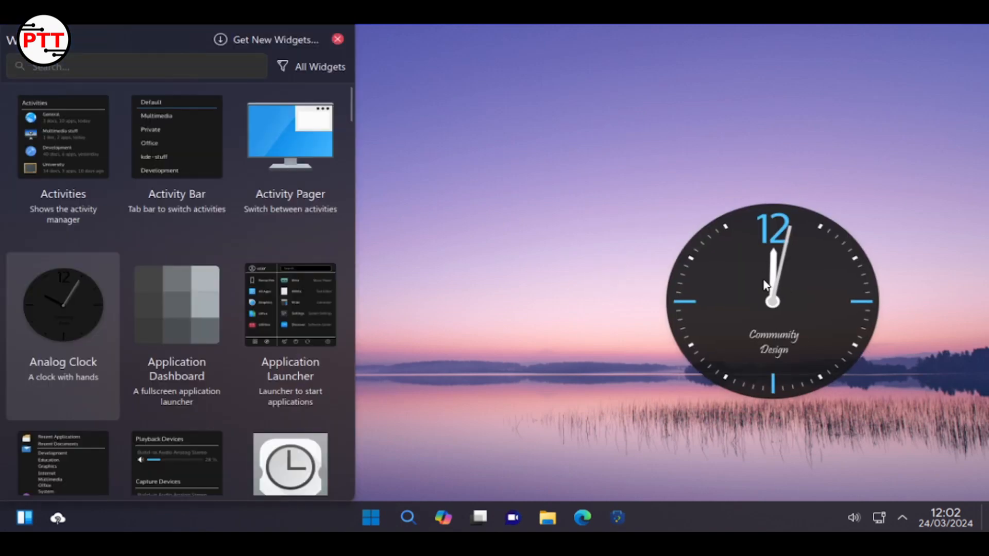
left_click(337, 39)
In Edit Mode, shrink the clock and move it to the desktop's top-right corner
right_click(698, 262)
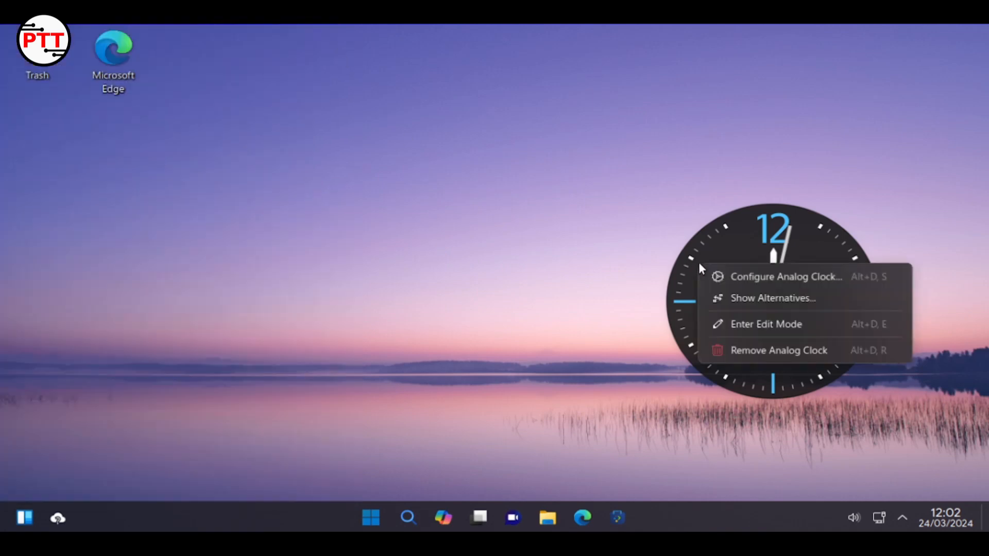
left_click(725, 326)
left_click_drag(829, 294, 793, 192)
left_click_drag(618, 307, 783, 184)
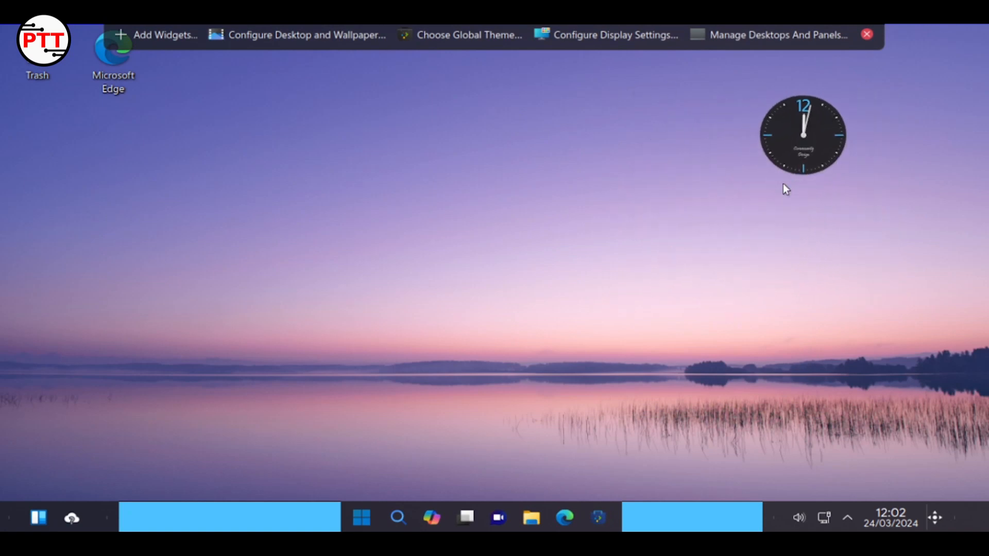
left_click_drag(826, 139, 912, 116)
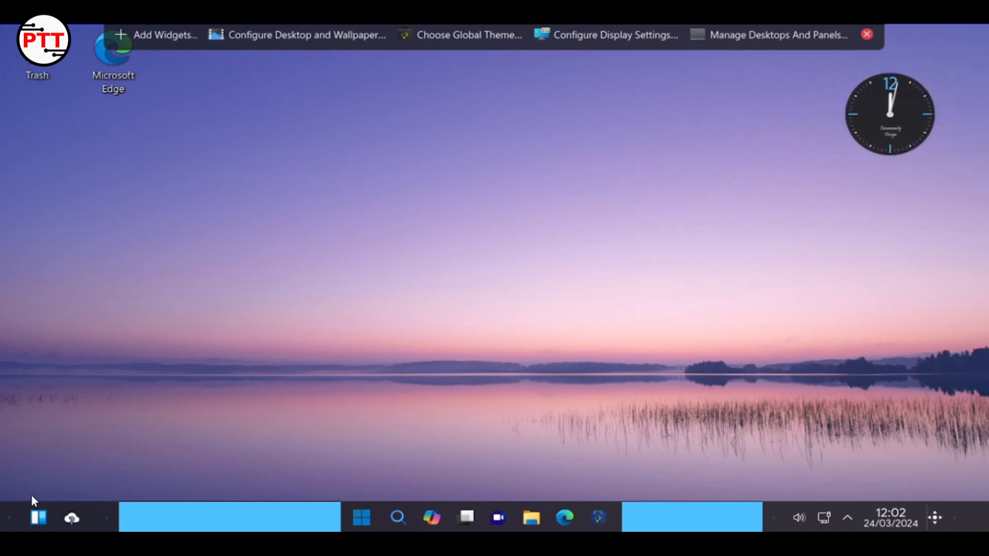
left_click(869, 41)
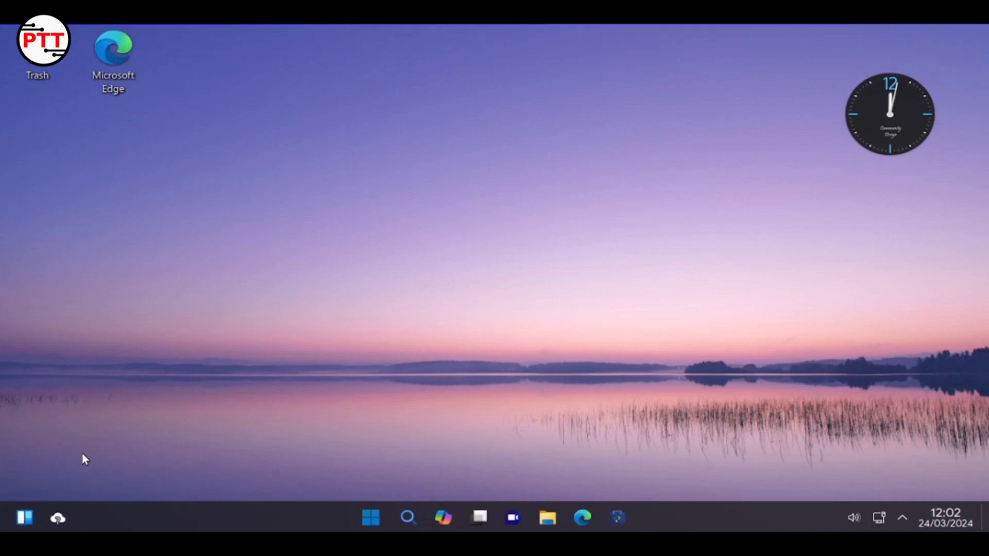
left_click(25, 518)
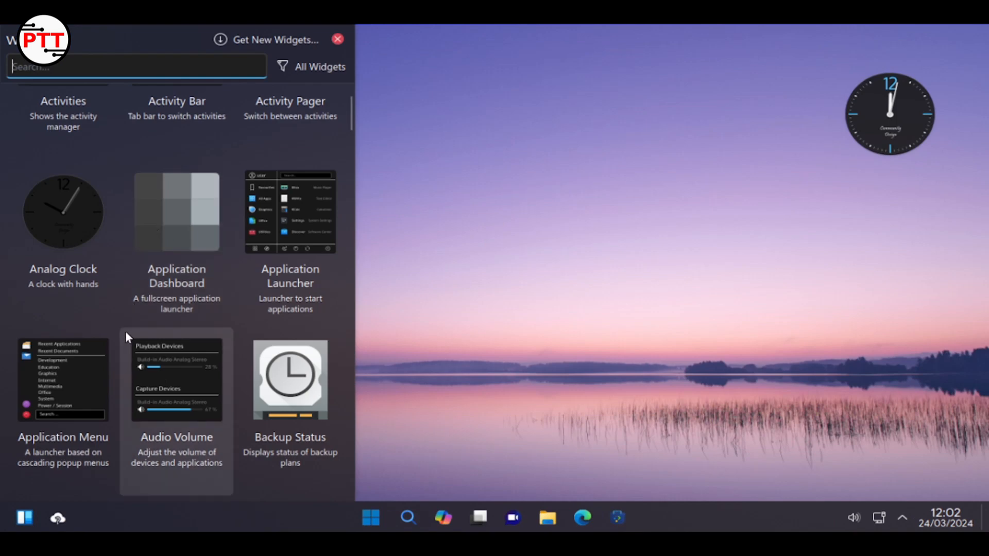
scroll(125, 331, "up", 3)
scroll(125, 327, "down", 15)
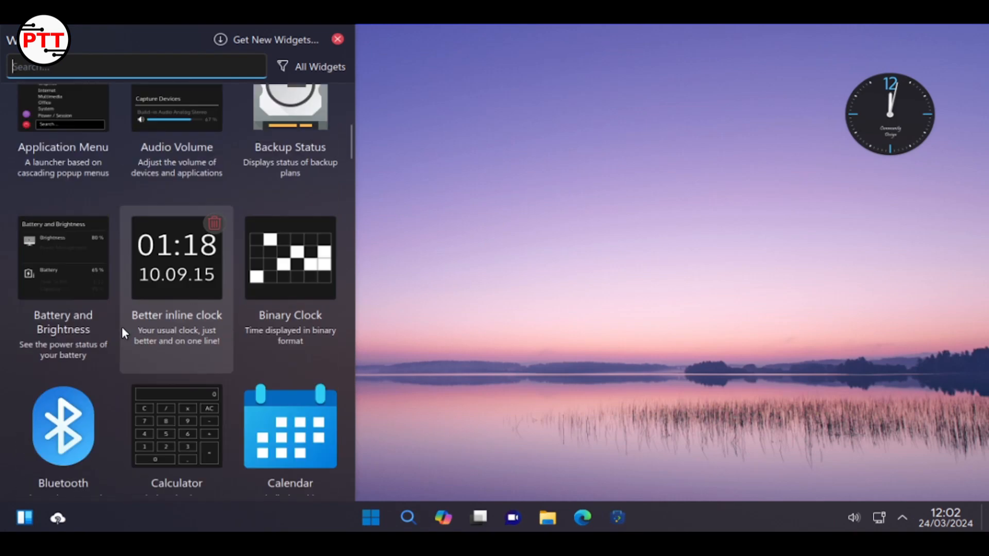
scroll(122, 328, "down", 10)
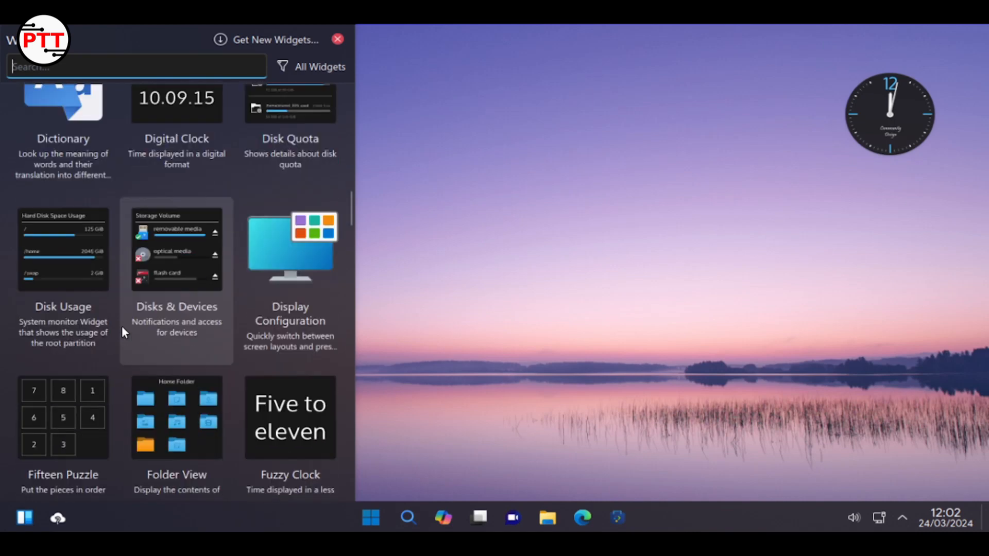
scroll(124, 332, "down", 14)
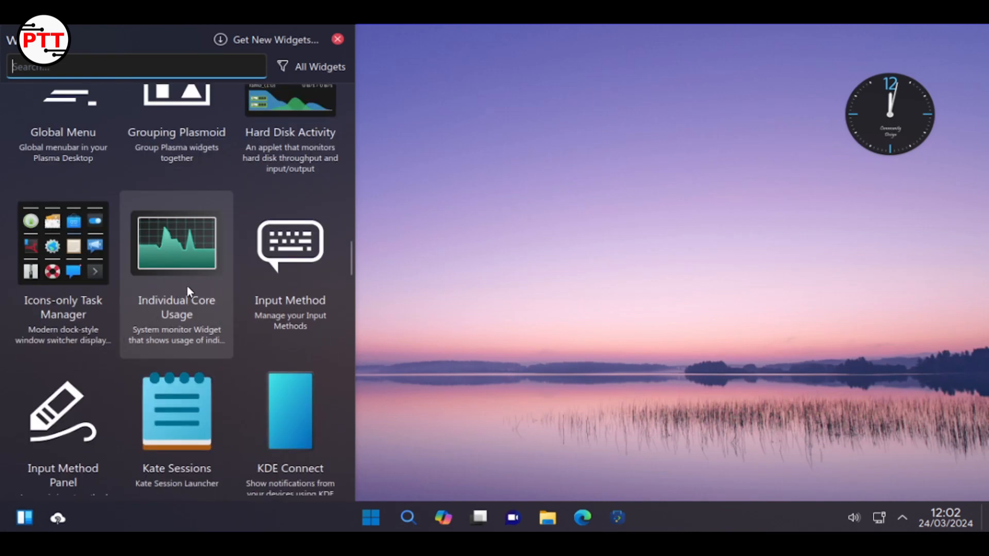
scroll(190, 286, "down", 3)
scroll(190, 292, "down", 7)
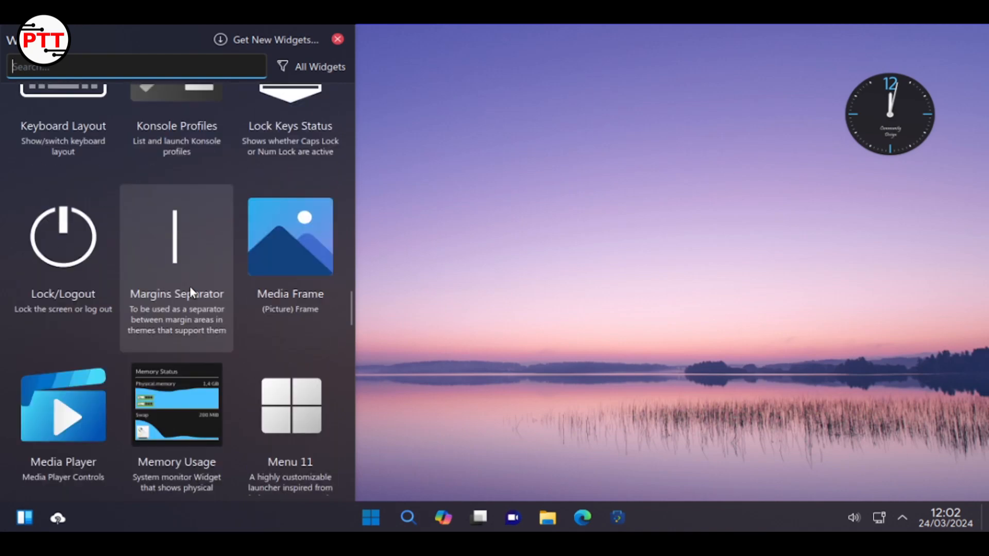
scroll(187, 288, "down", 5)
scroll(185, 290, "up", 2)
scroll(185, 292, "down", 4)
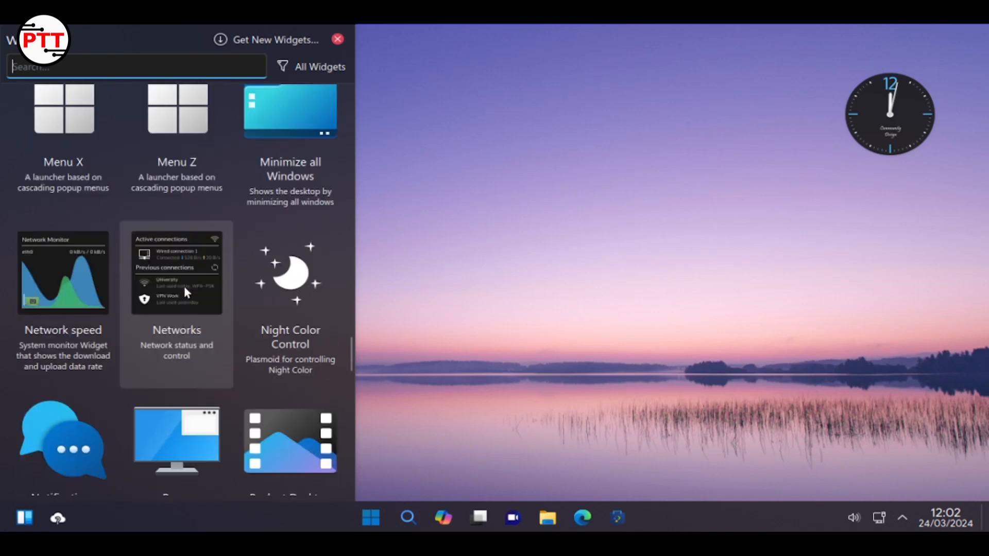
scroll(185, 290, "down", 10)
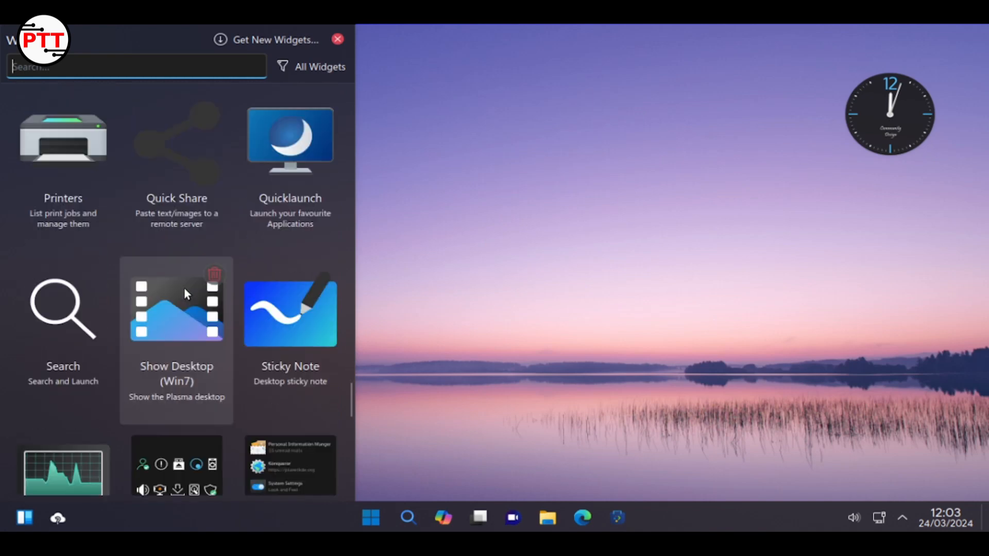
scroll(184, 288, "down", 7)
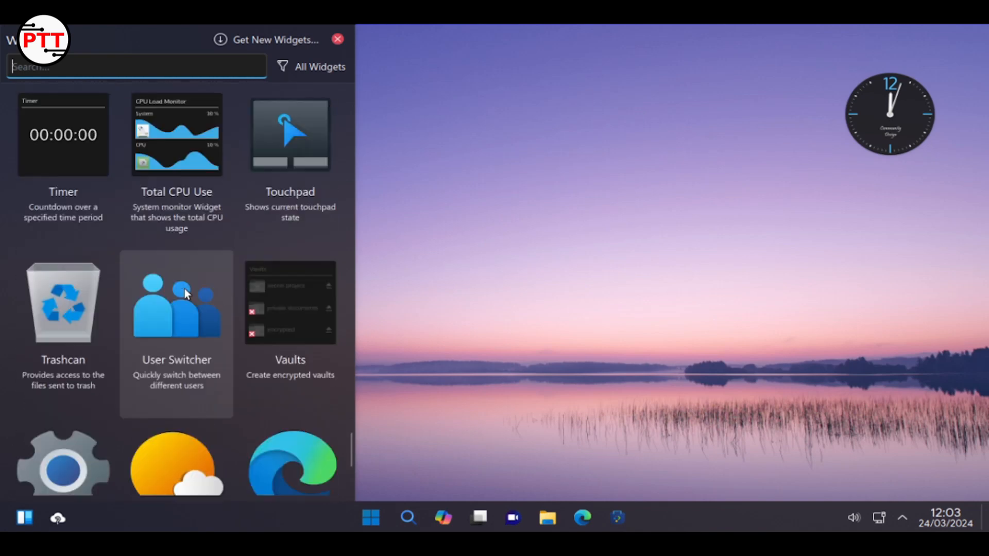
scroll(184, 288, "down", 5)
scroll(183, 287, "up", 1)
scroll(184, 288, "up", 15)
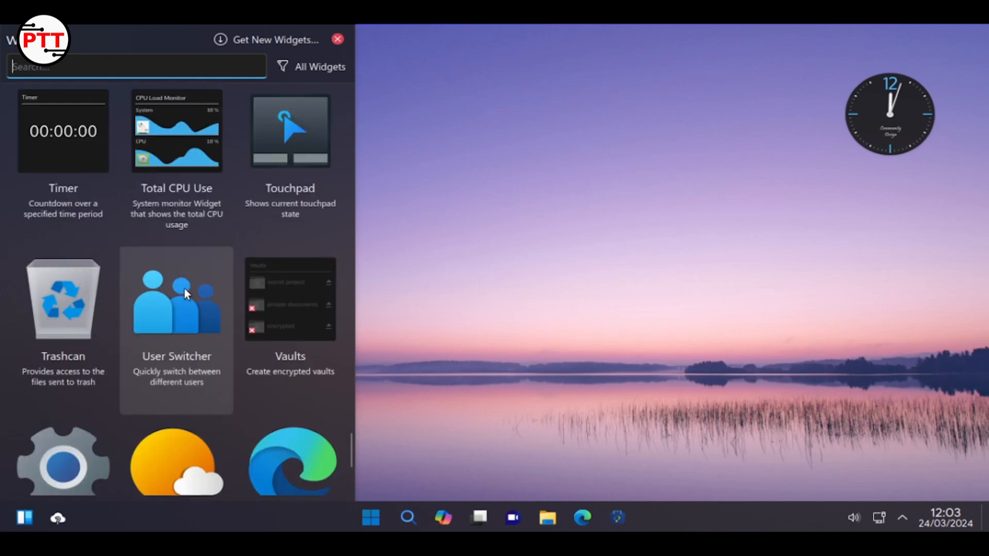
scroll(184, 287, "up", 3)
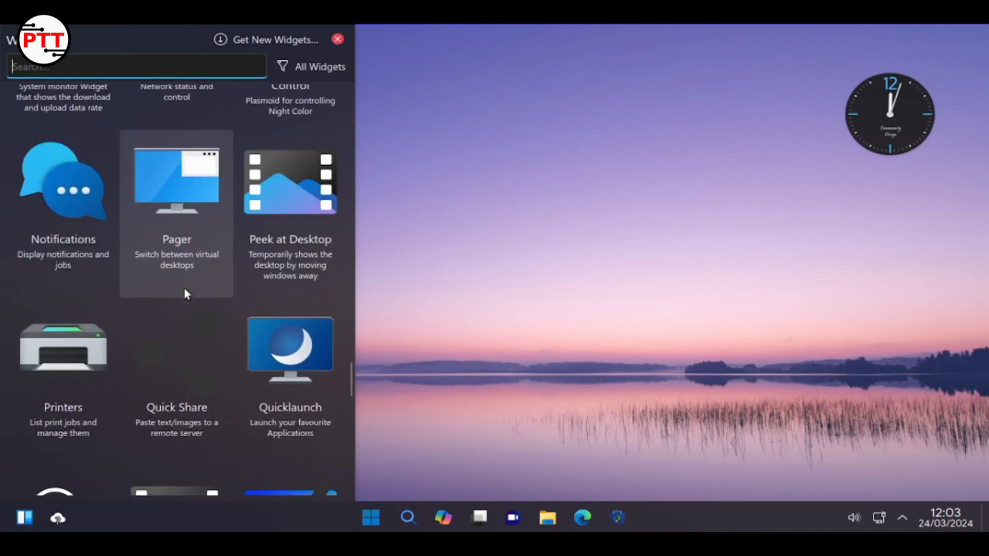
left_click(588, 259)
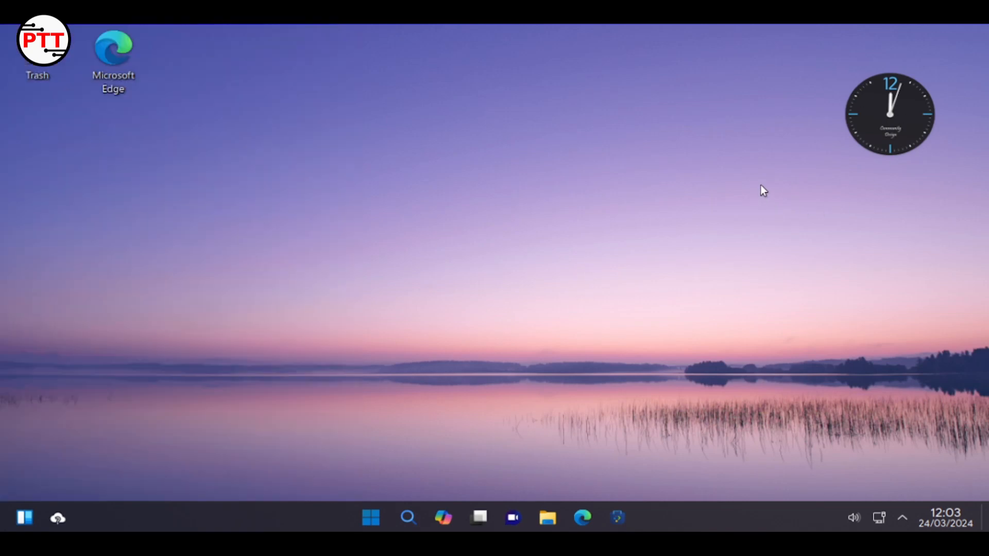
Shrink the Analog Clock further in Edit Mode and push it into the top-right corner
right_click(863, 97)
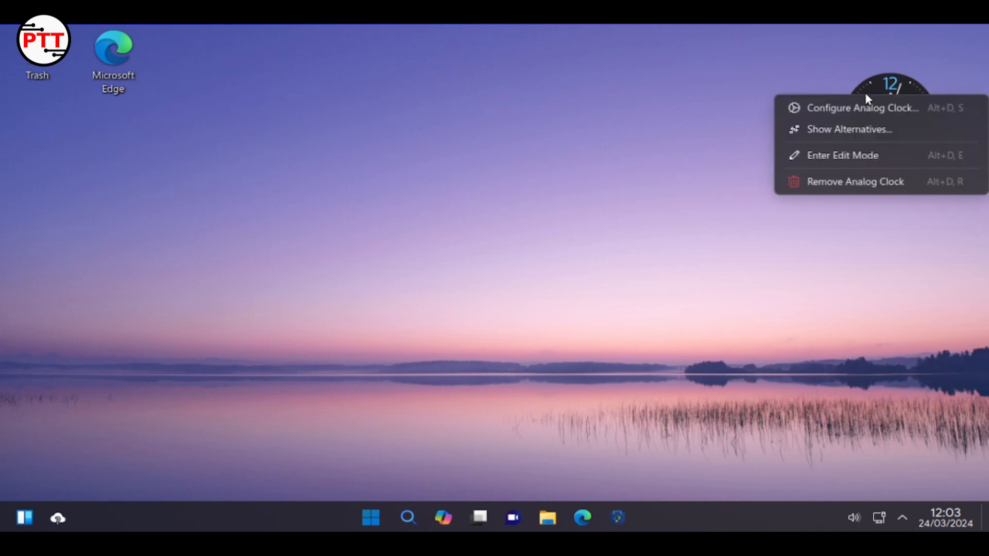
left_click(861, 156)
left_click_drag(840, 160, 857, 144)
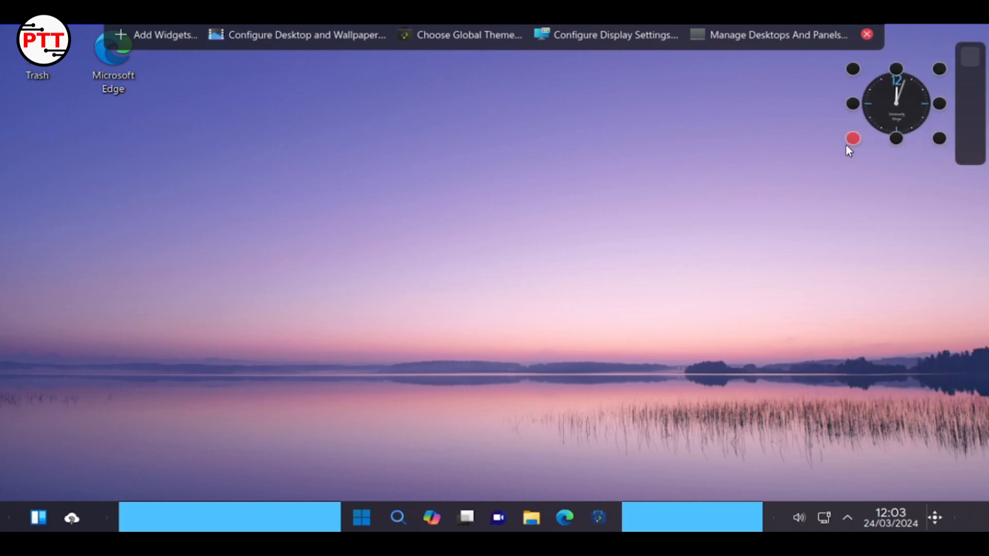
mouse_move(886, 105)
left_click_drag(886, 105, 917, 81)
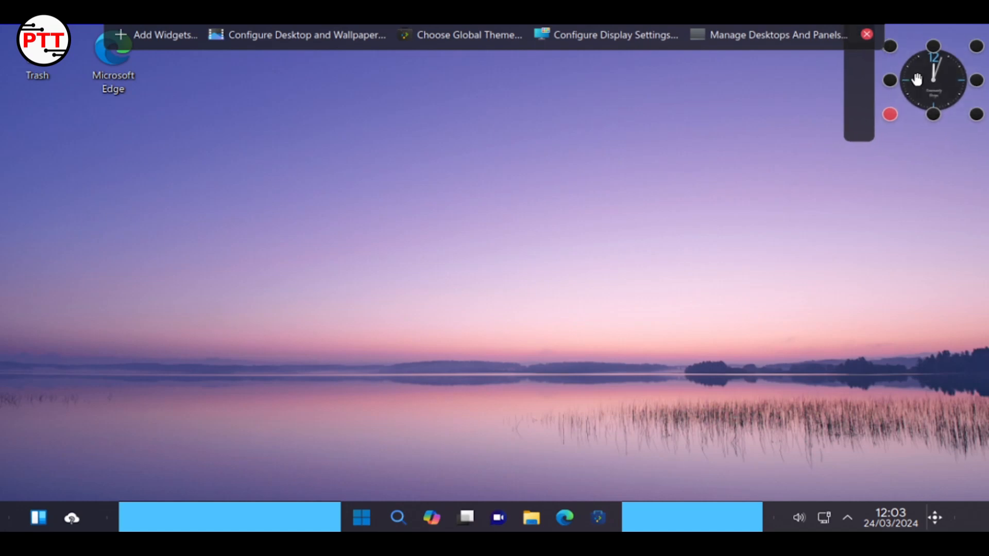
right_click(918, 79)
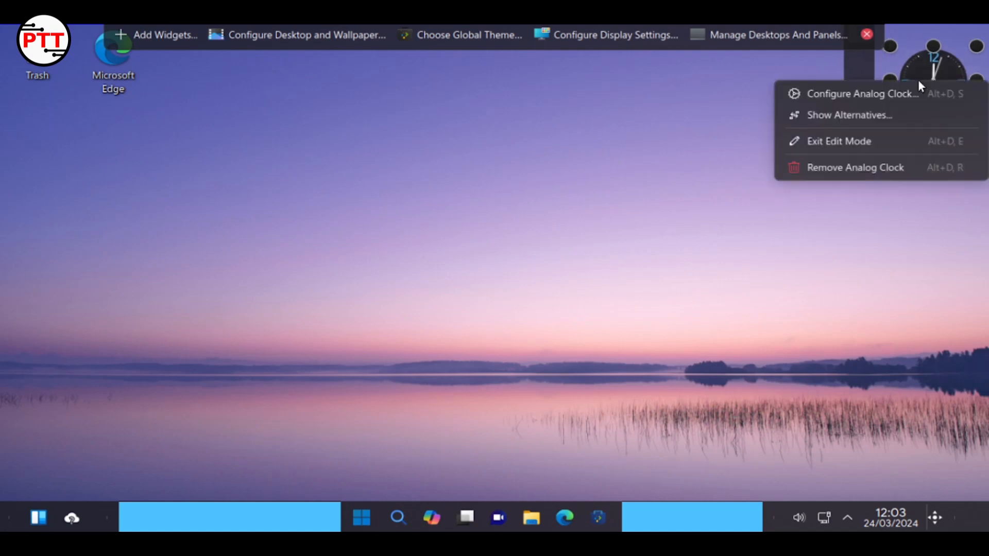
left_click(852, 132)
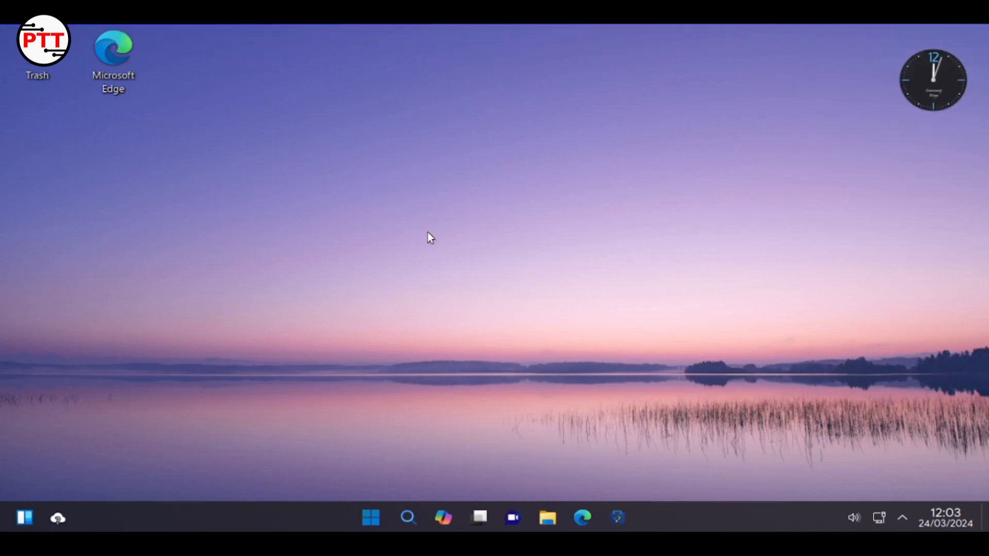